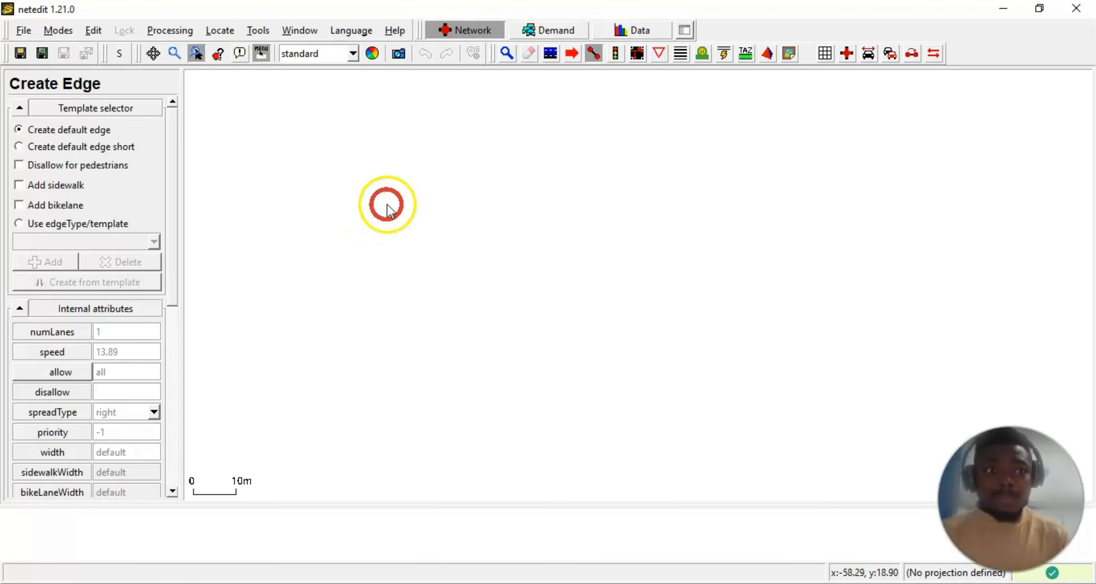
# - Show the grid in the network editing view
pyautogui.click(506, 244)
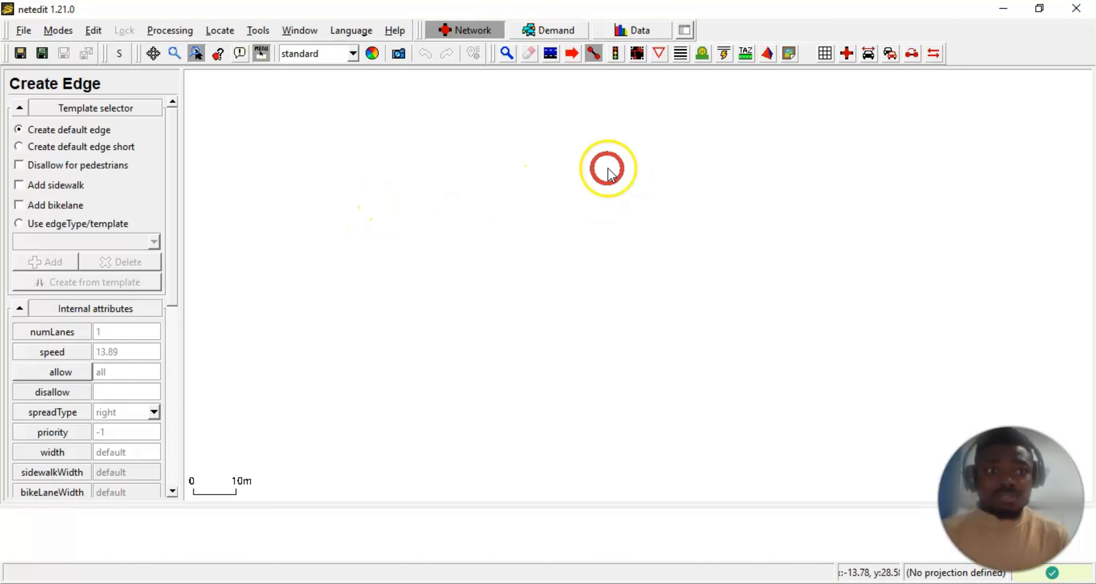
pyautogui.click(492, 255)
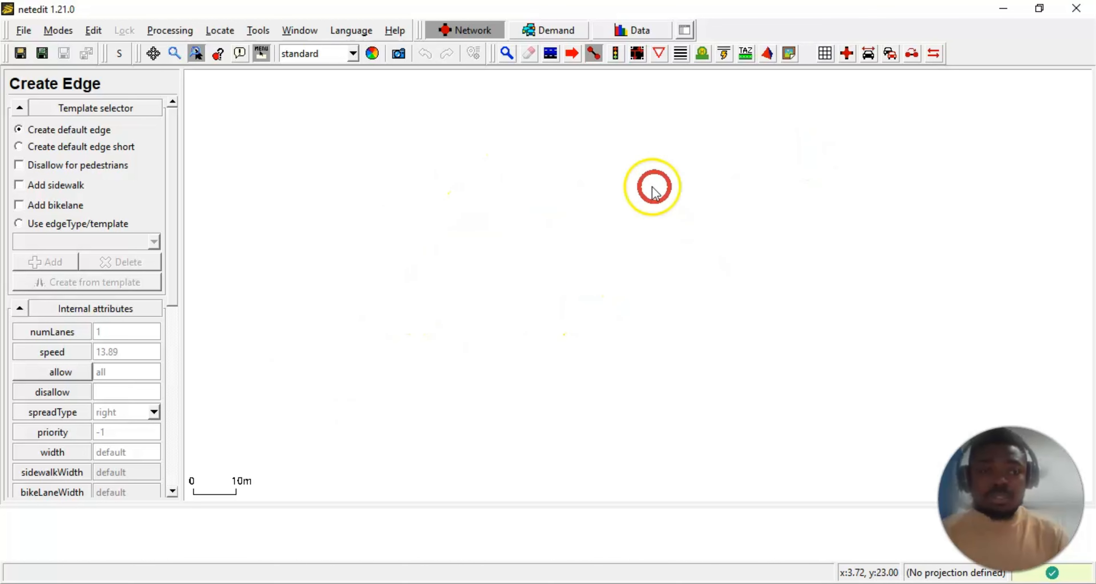
pyautogui.click(826, 54)
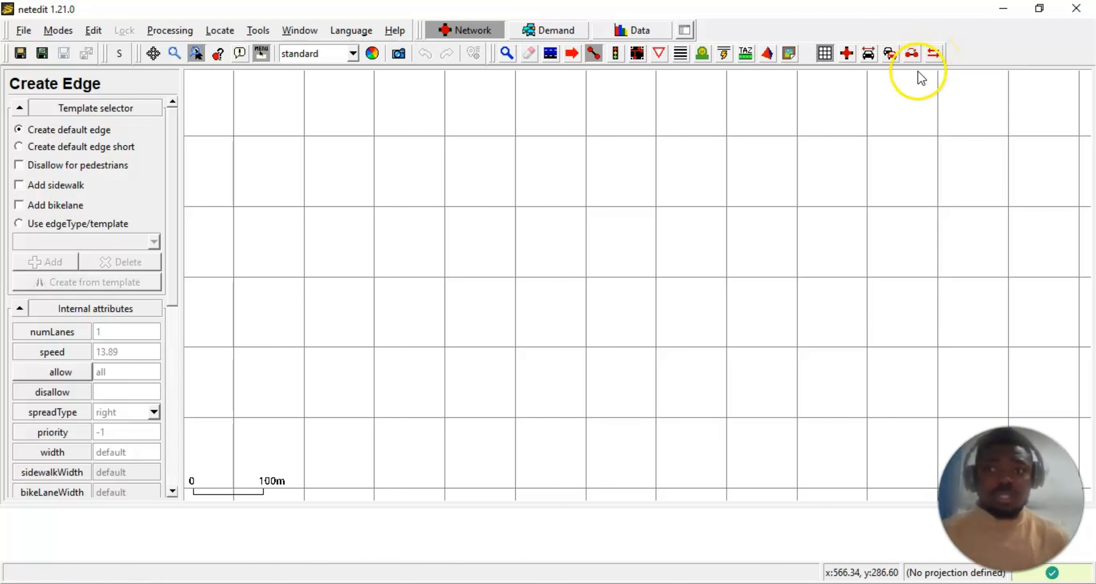
pyautogui.click(593, 64)
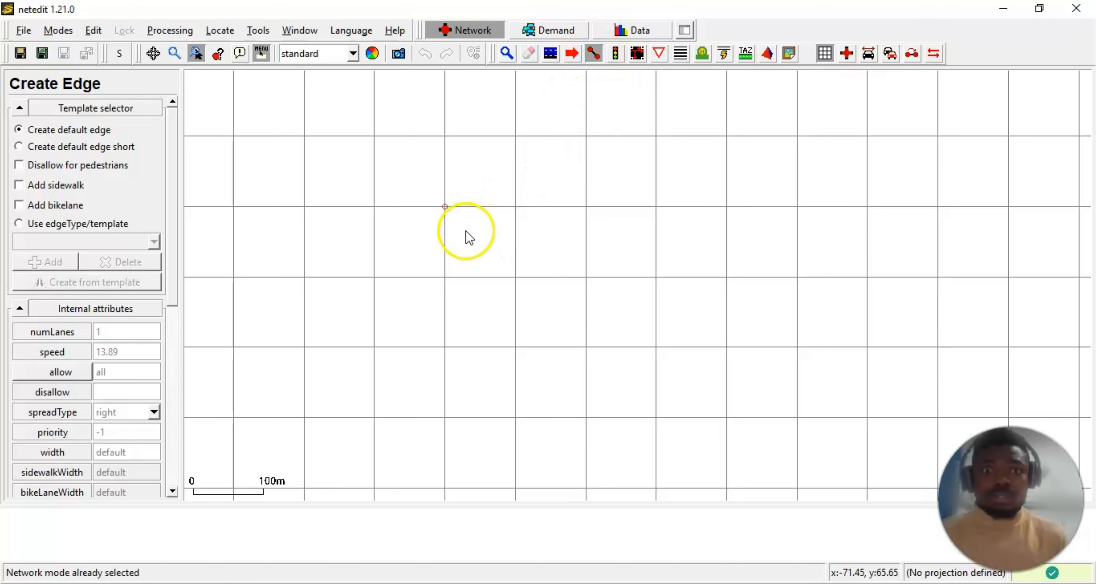
# - Draw a straight horizontal one-way edge about 300 m long, spanning three grid cells
pyautogui.click(448, 204)
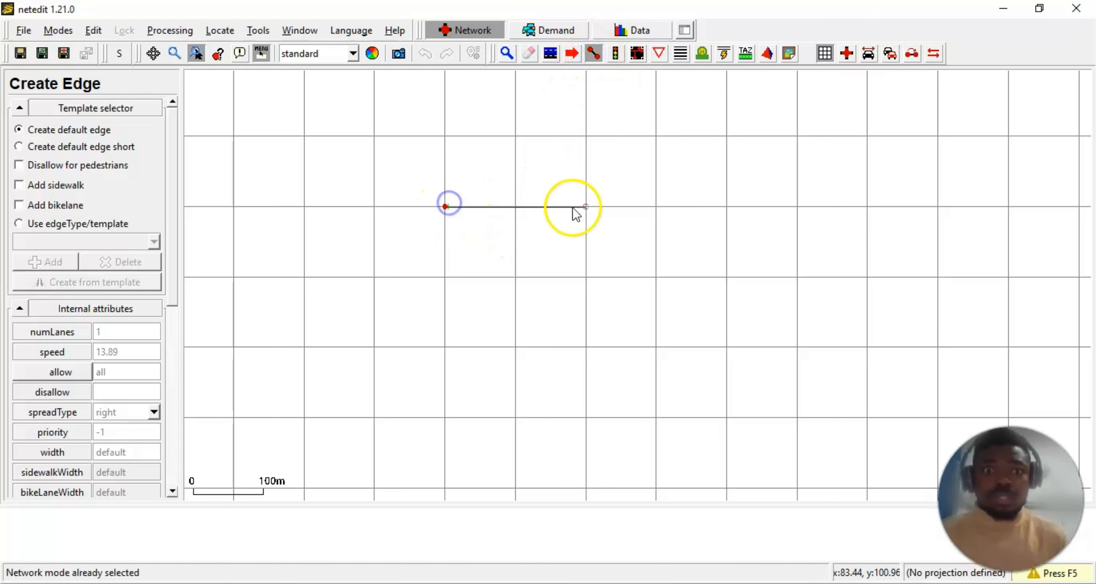
pyautogui.click(647, 209)
pyautogui.scroll(5, 540, 213)
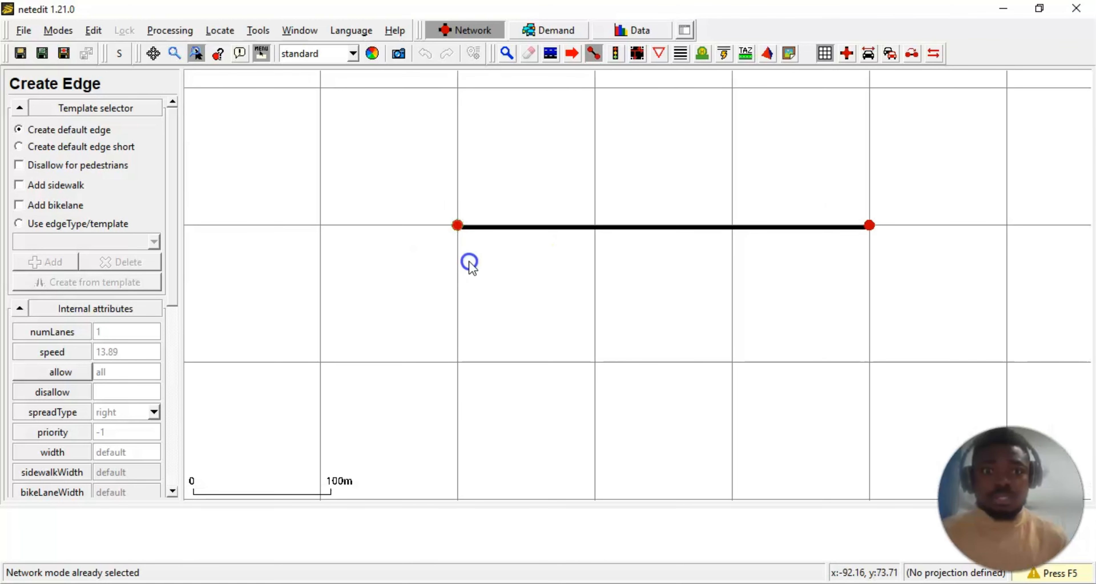
pyautogui.scroll(3, 478, 240)
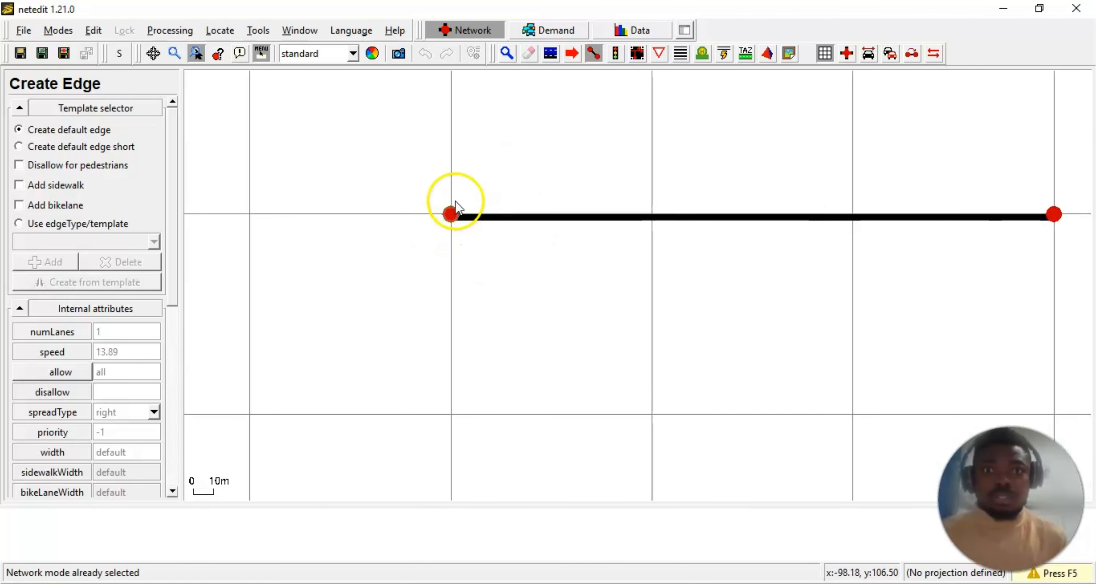
# - Inspect the start junction and lane of the horizontal edge up close, including how the lane sits against the grid line
pyautogui.click(506, 53)
pyautogui.scroll(3, 464, 218)
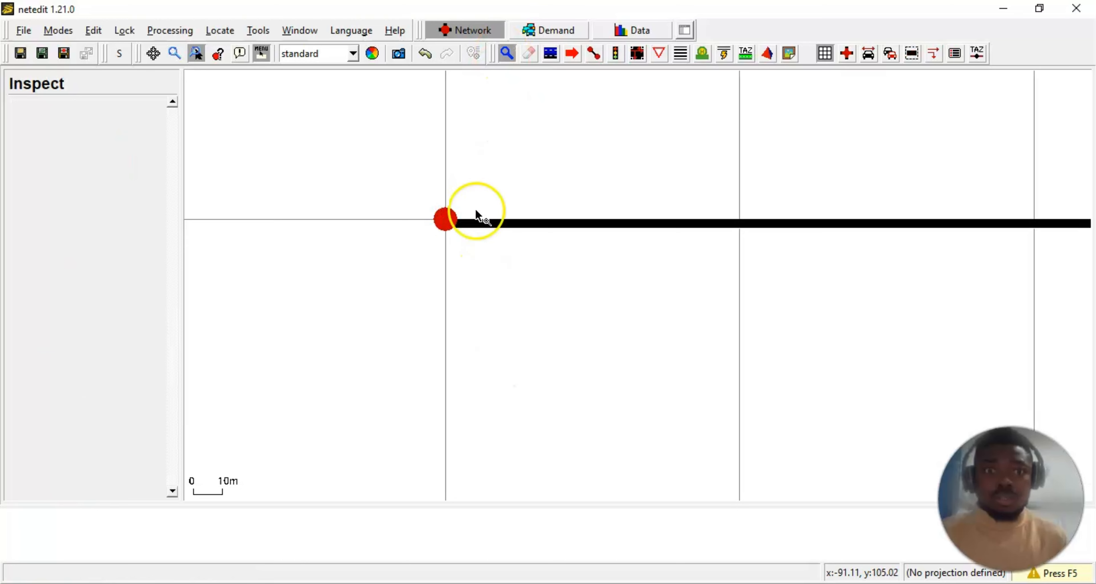
pyautogui.scroll(6, 476, 213)
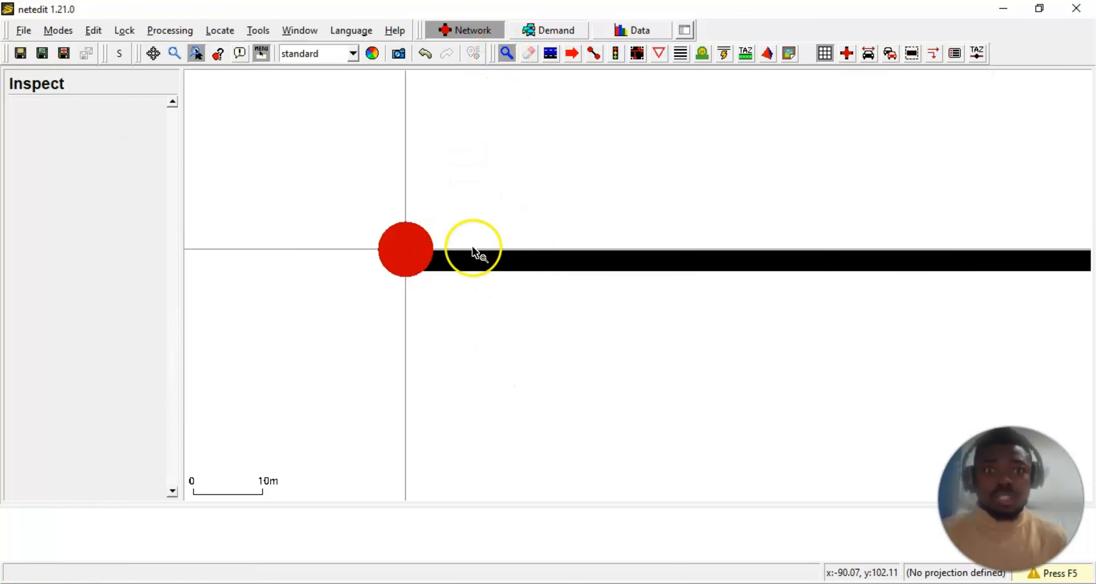
pyautogui.scroll(-5, 513, 255)
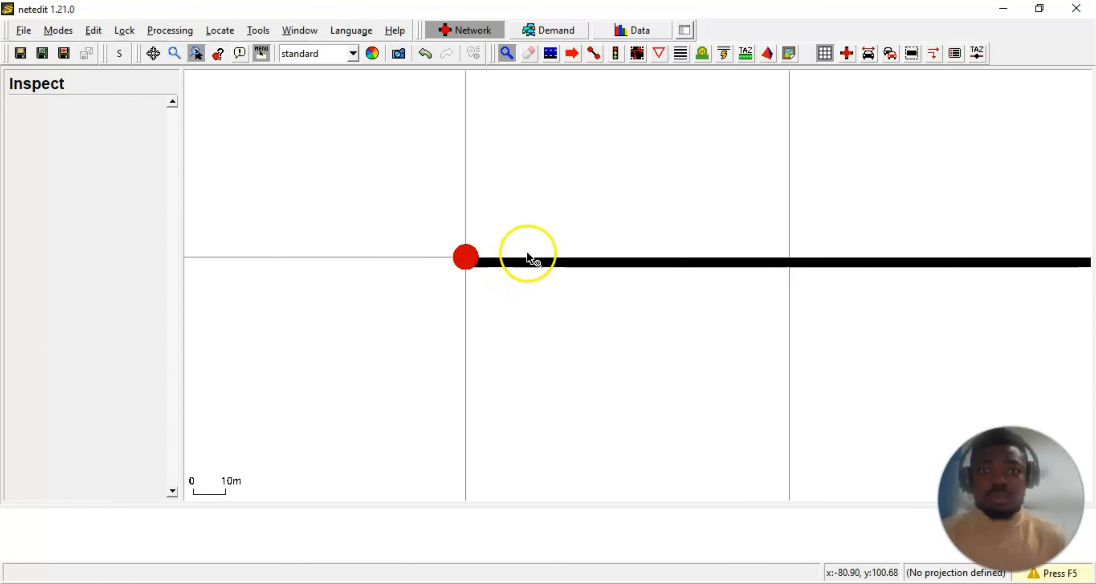
pyautogui.scroll(-5, 527, 255)
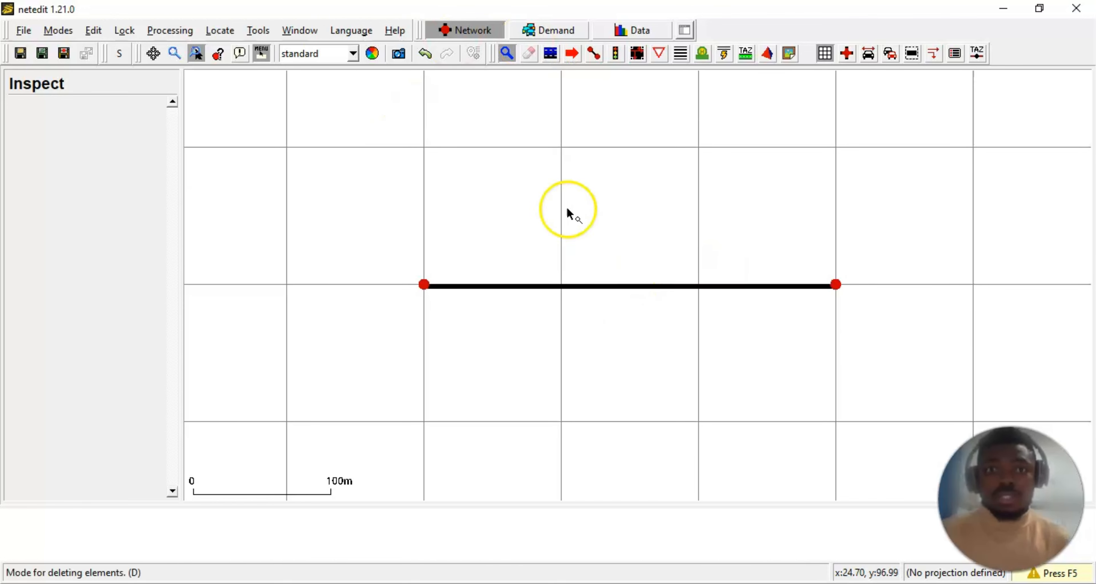
# - Delete both end junctions of the horizontal edge together with the edge itself
pyautogui.click(529, 53)
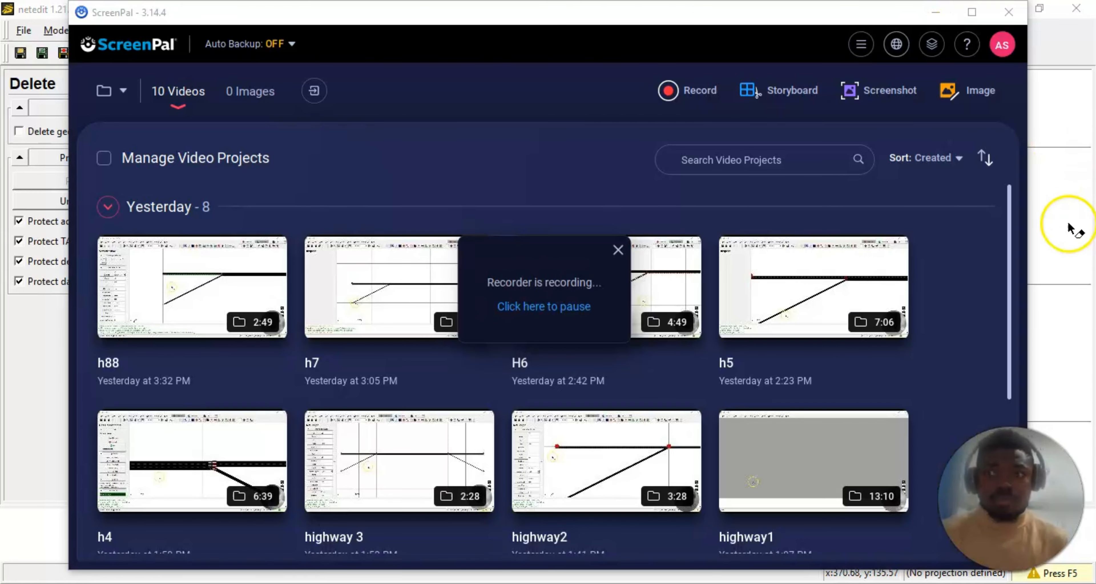
pyautogui.click(1068, 214)
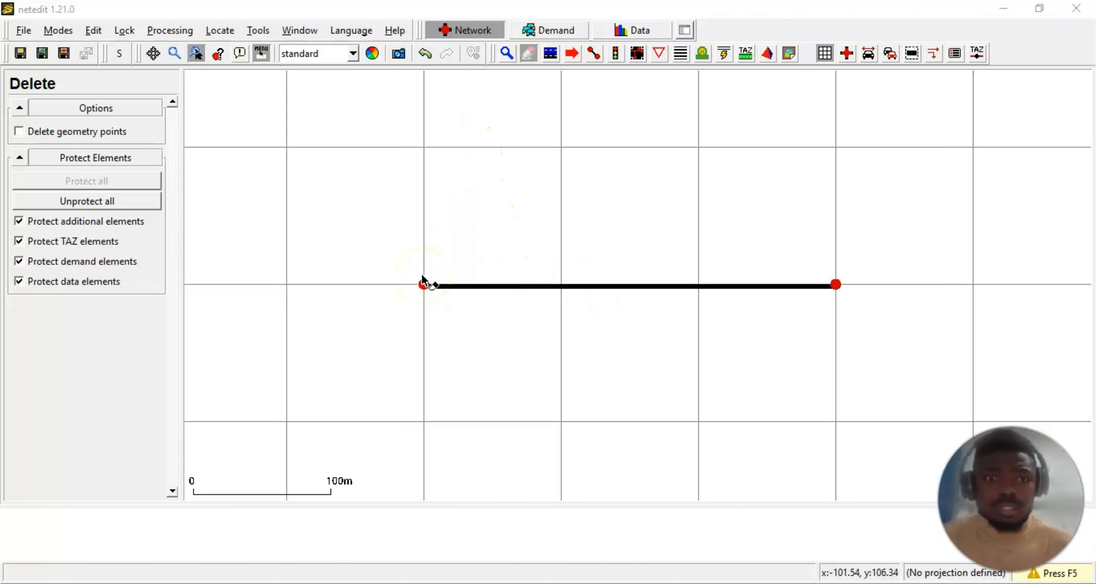
pyautogui.click(507, 54)
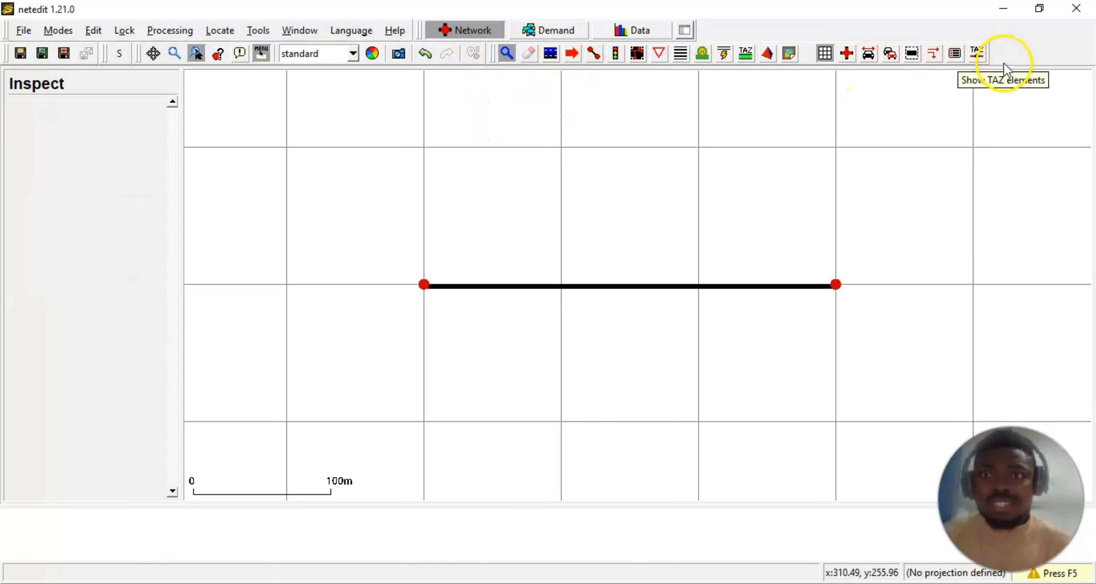
pyautogui.click(527, 53)
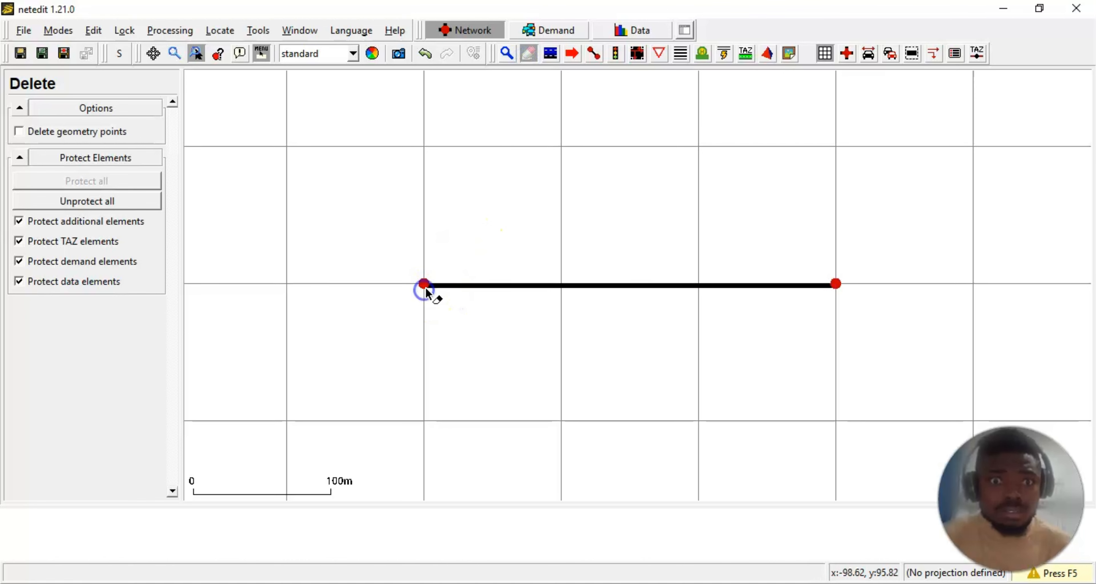
pyautogui.click(434, 286)
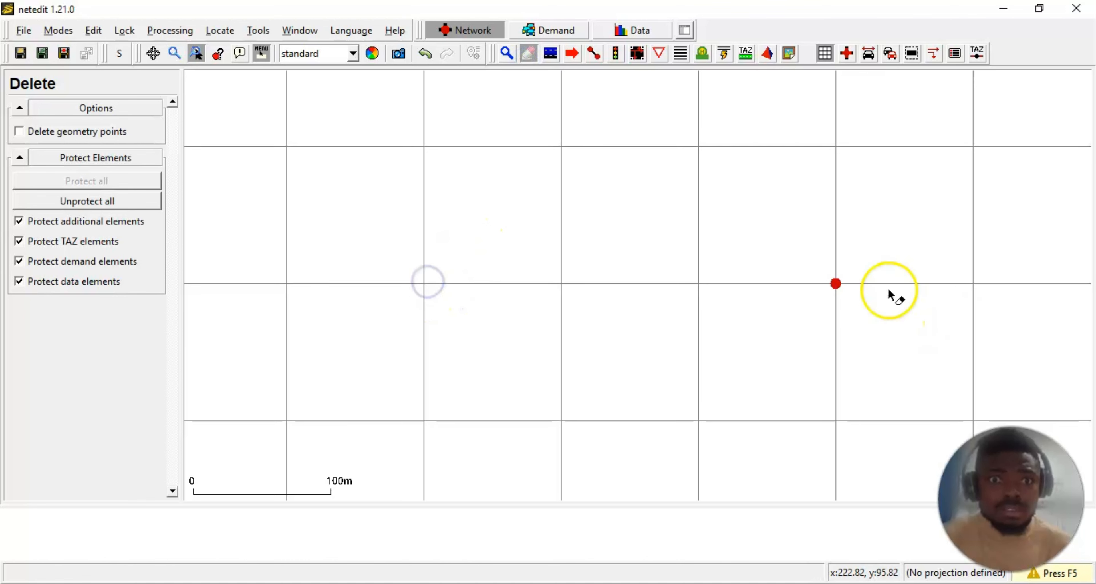
pyautogui.click(836, 285)
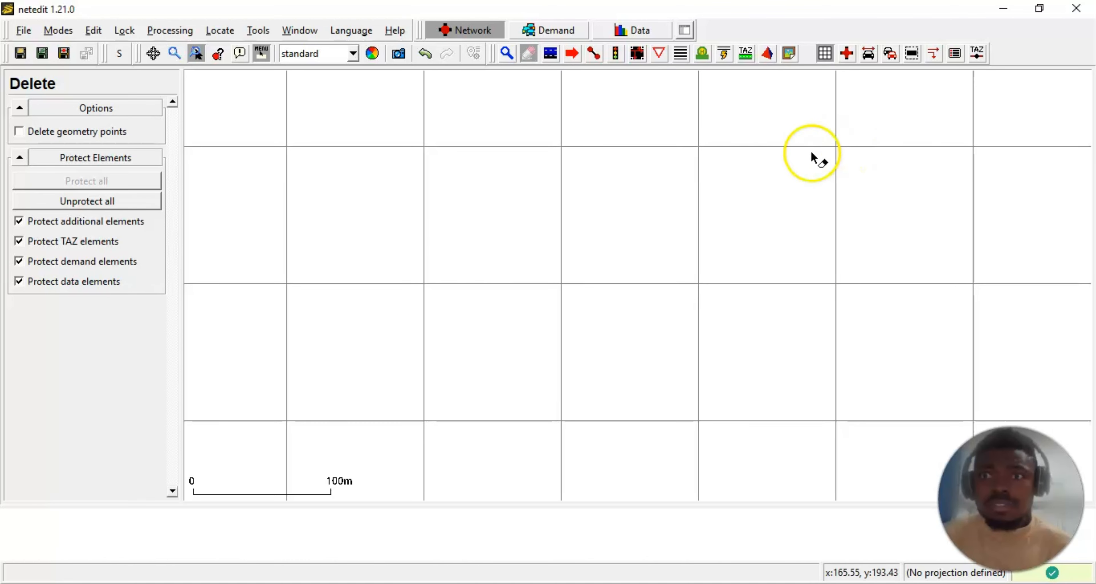
# - Create a new, empty network
pyautogui.click(22, 30)
pyautogui.click(32, 47)
pyautogui.click(546, 323)
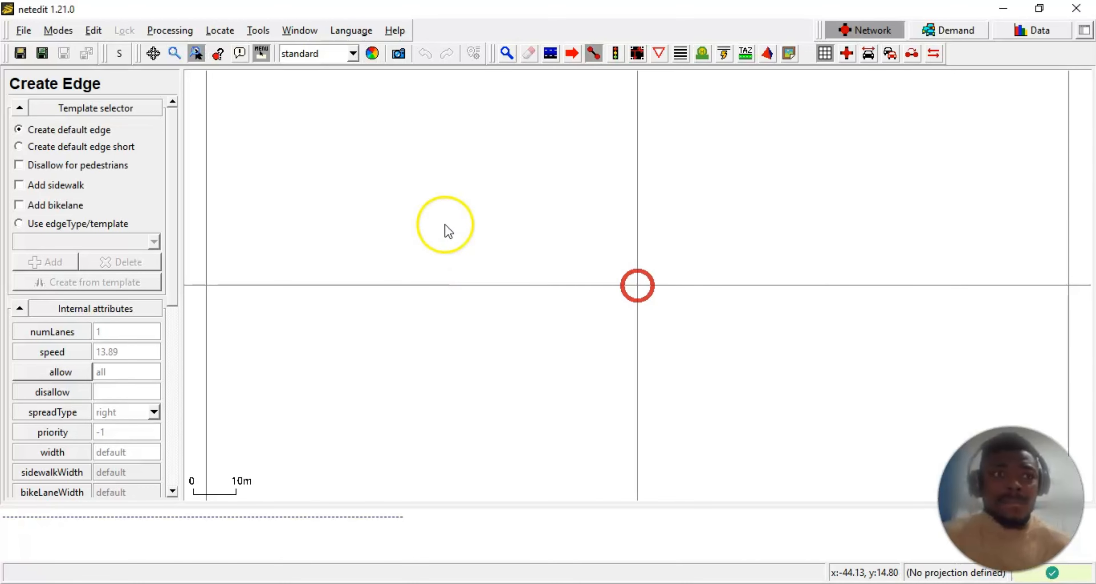
# - Draw two consecutive one-way horizontal edges, each about 200 m long, meeting at the grid origin
pyautogui.scroll(-4, 574, 273)
pyautogui.scroll(-3, 571, 270)
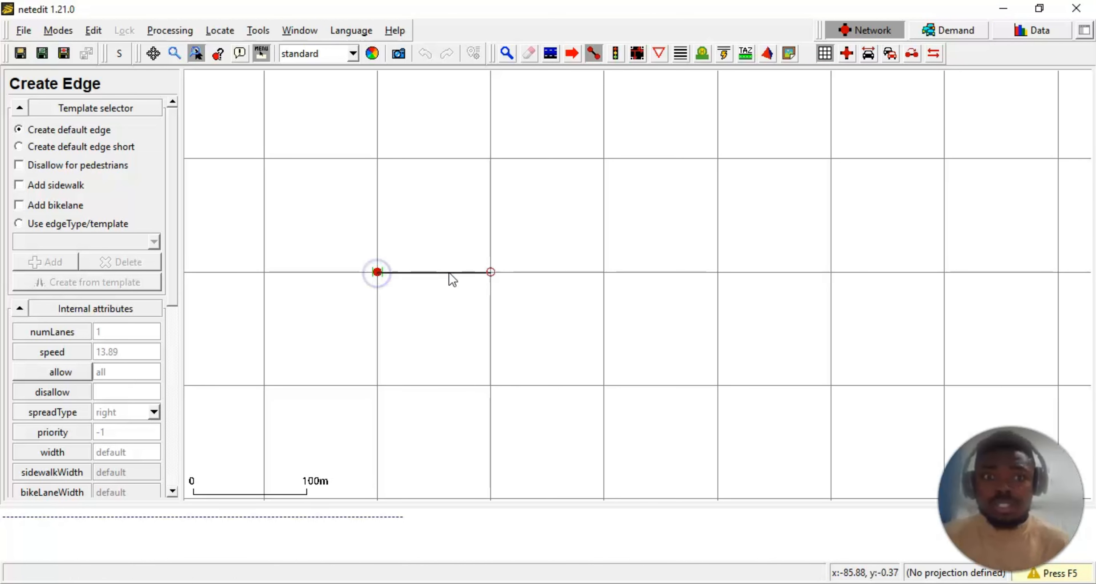
pyautogui.click(603, 272)
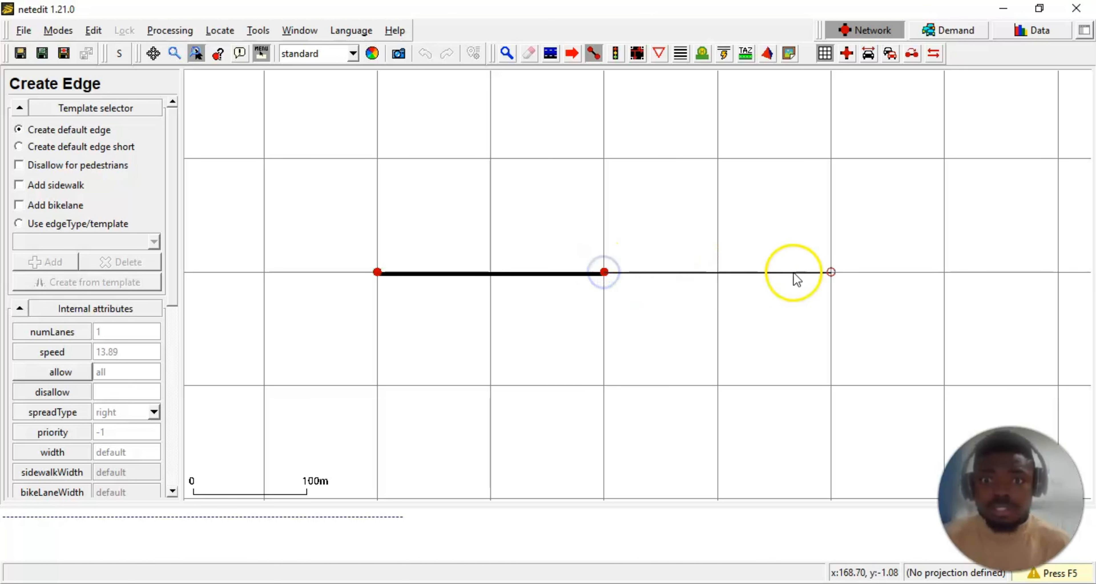
pyautogui.click(830, 273)
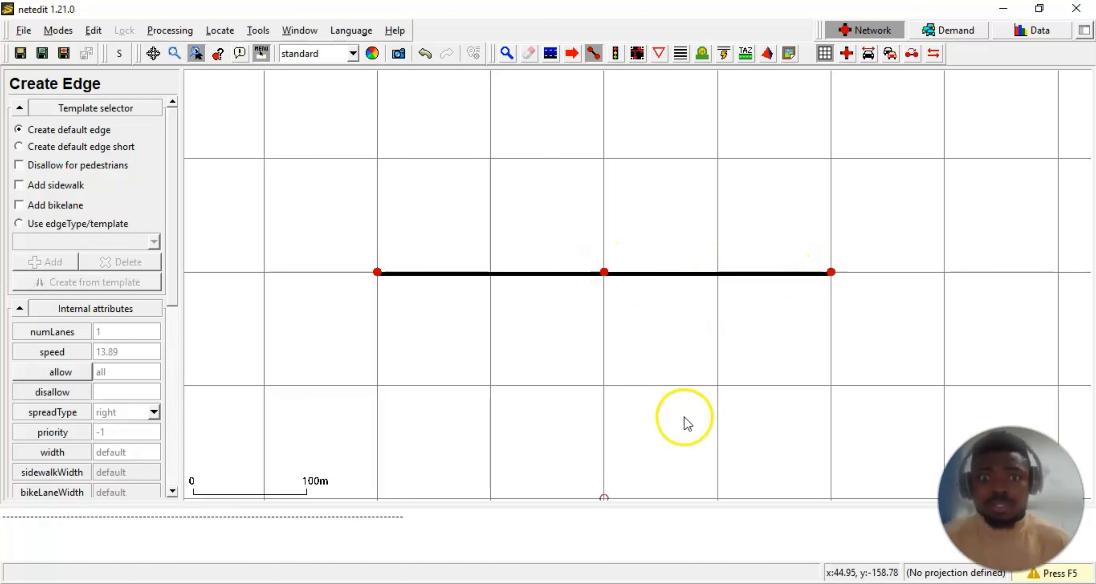
# - Draw two one-way vertical edges about 200 m long, one from below and one from above, ending at the central junction
pyautogui.scroll(-1, 655, 429)
pyautogui.scroll(-1, 638, 442)
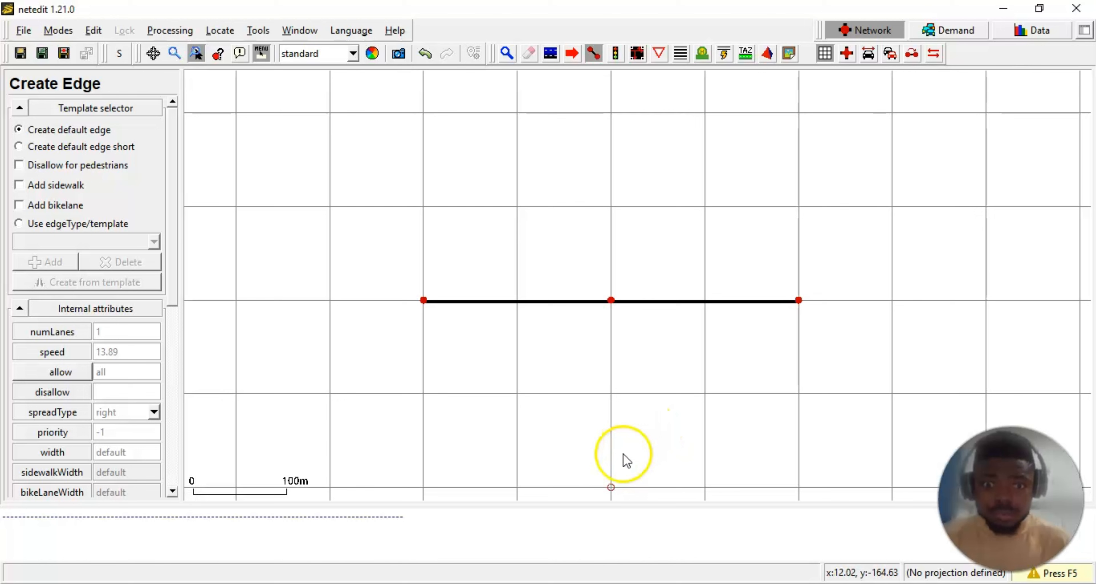
pyautogui.click(611, 483)
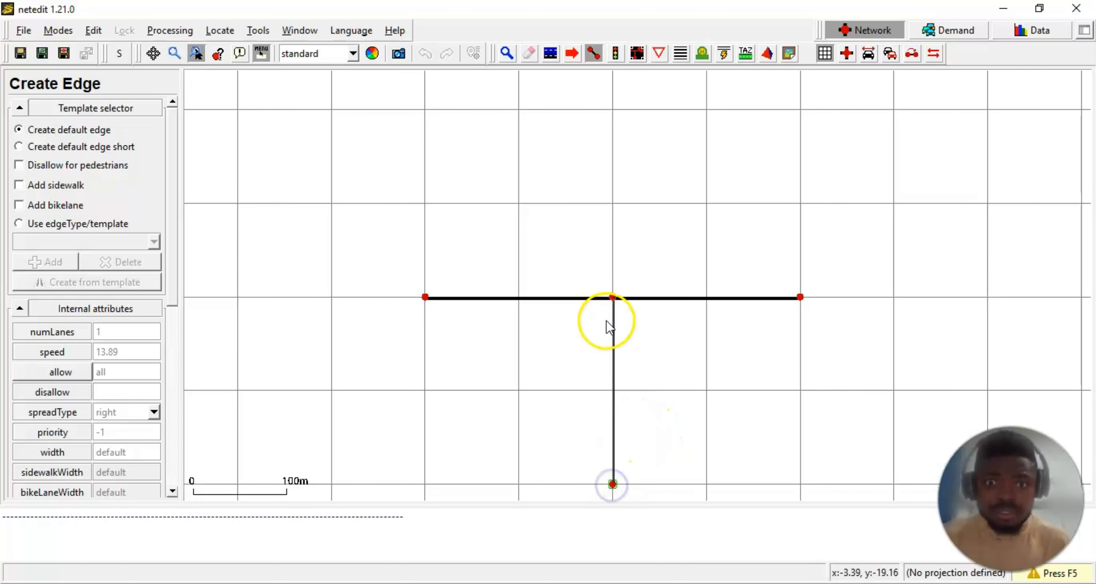
pyautogui.click(612, 298)
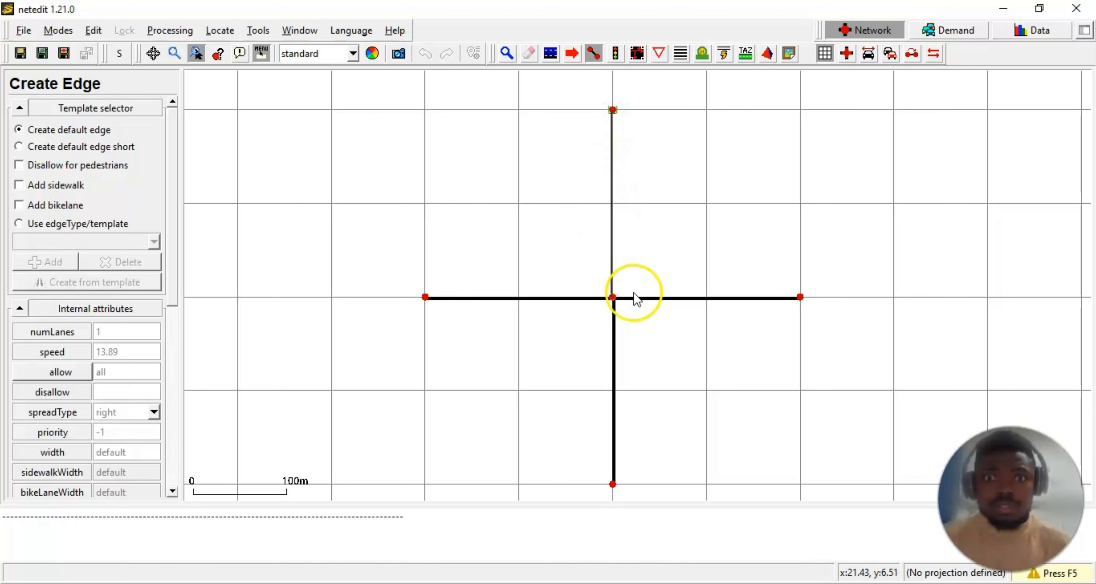
pyautogui.click(613, 298)
pyautogui.scroll(4, 635, 327)
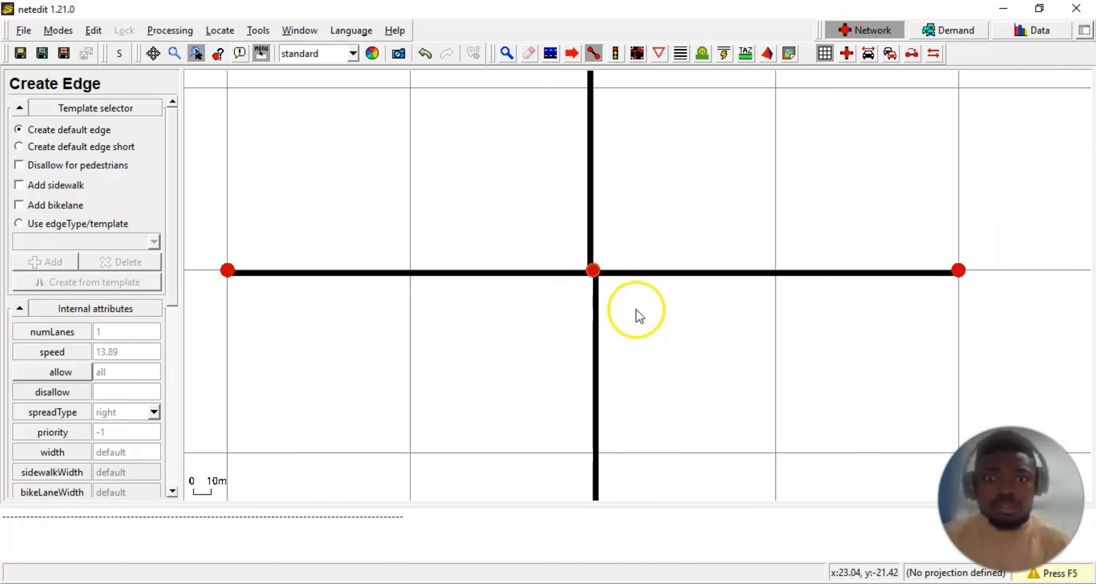
pyautogui.scroll(-3, 636, 328)
pyautogui.scroll(-2, 636, 330)
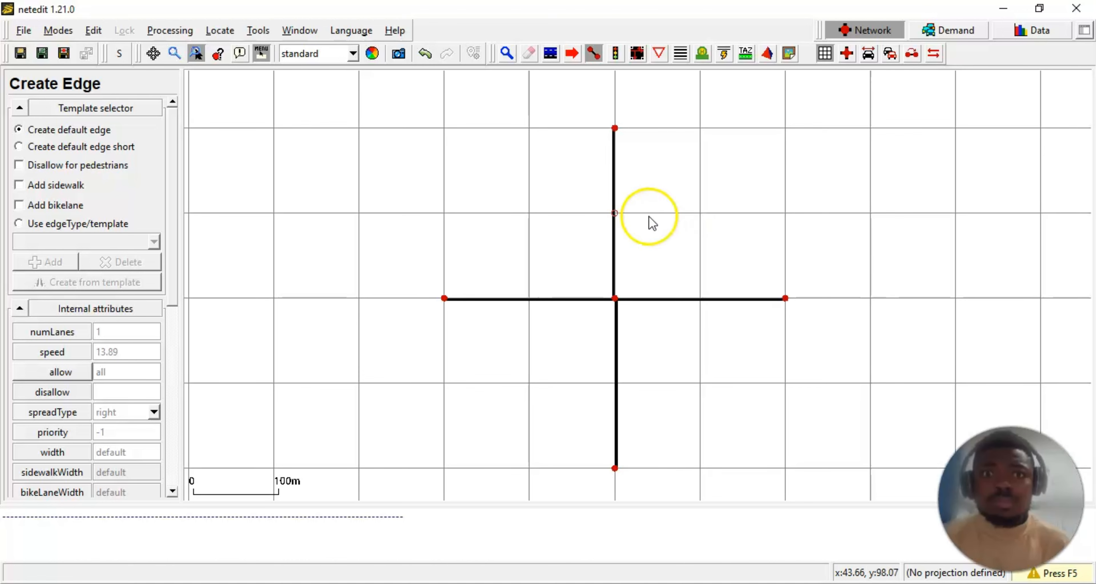
pyautogui.scroll(-3, 592, 215)
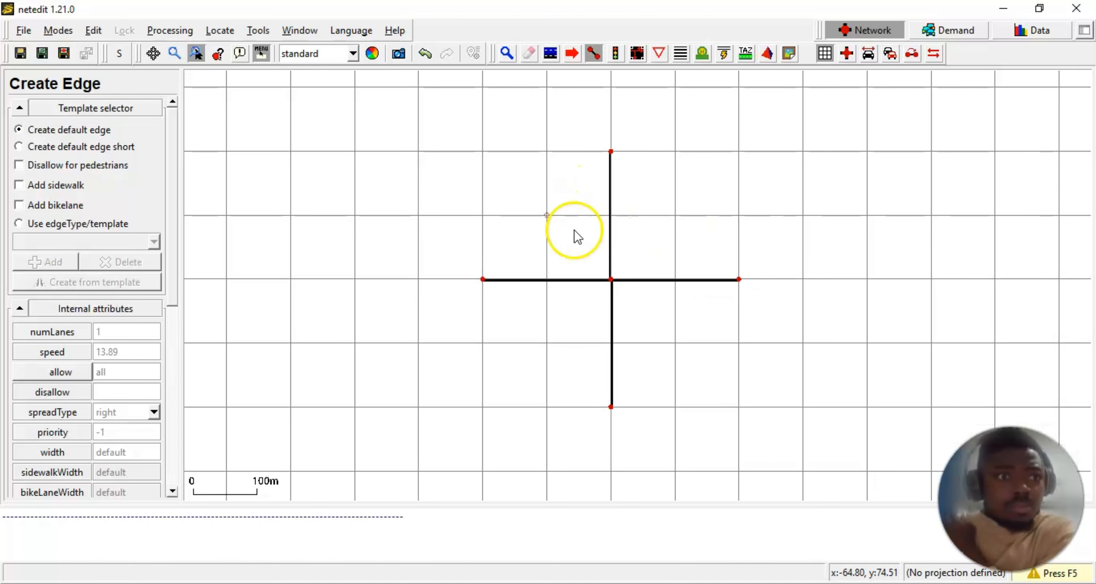
pyautogui.scroll(2, 581, 286)
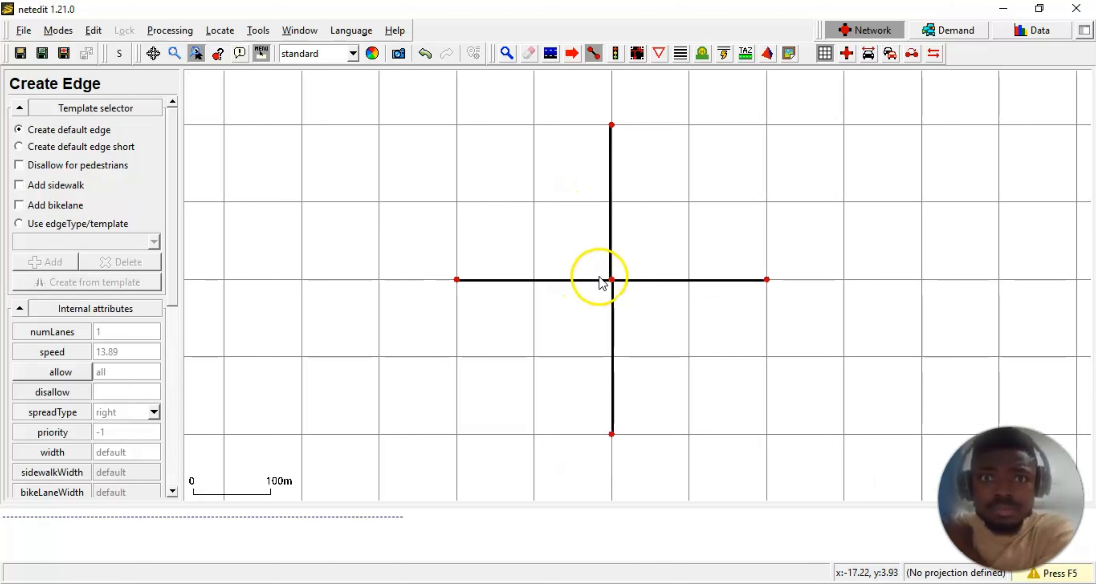
pyautogui.click(636, 53)
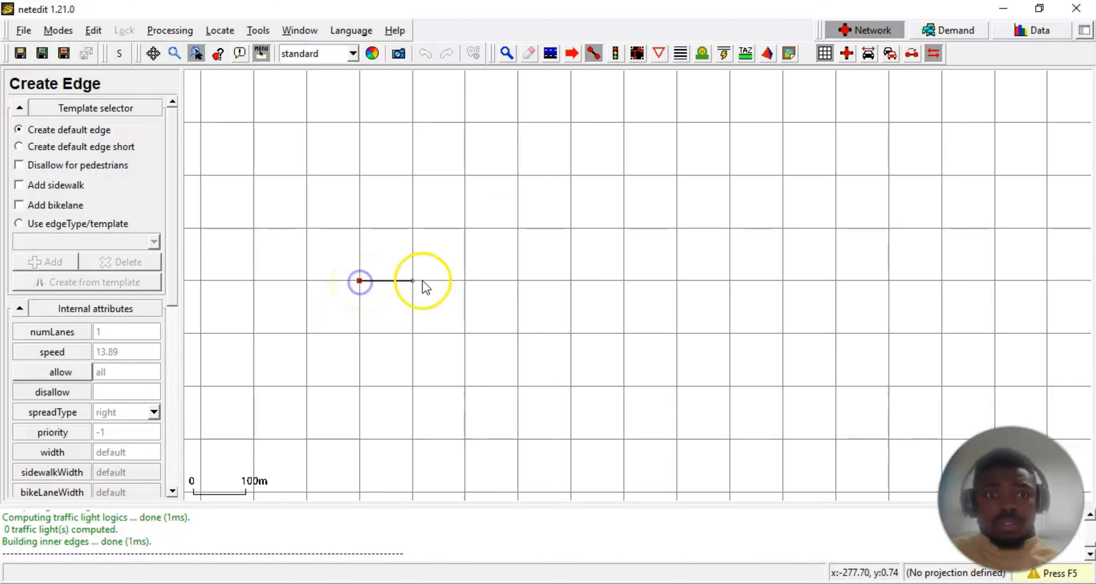
# - Draw two consecutive two-way horizontal edges on the empty grid, each about 200 m long and sharing a middle junction
pyautogui.click(464, 281)
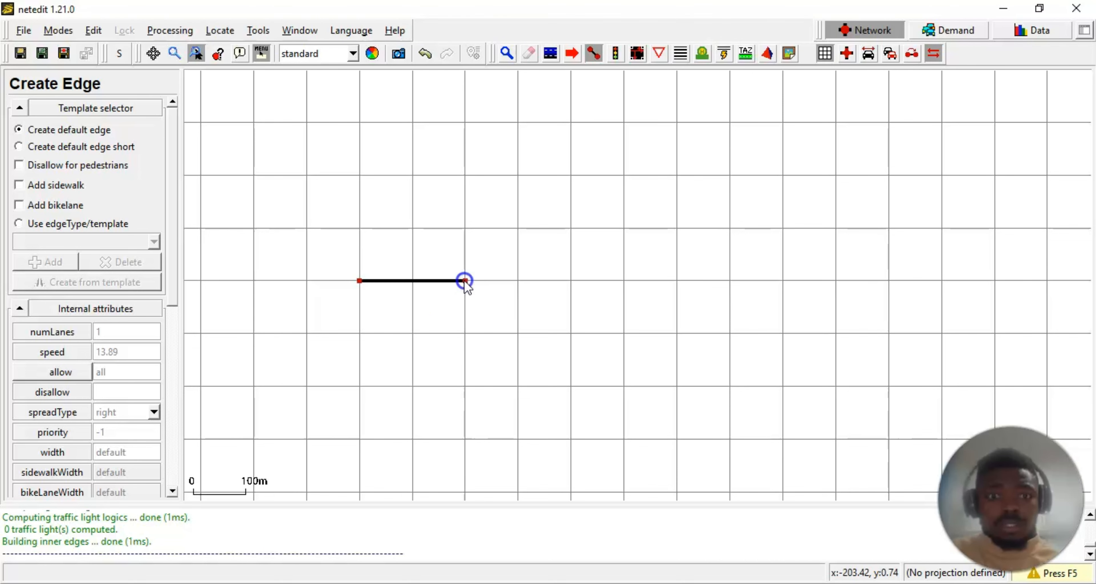
pyautogui.click(571, 281)
pyautogui.scroll(2, 425, 282)
pyautogui.scroll(3, 432, 280)
pyautogui.scroll(-1, 457, 310)
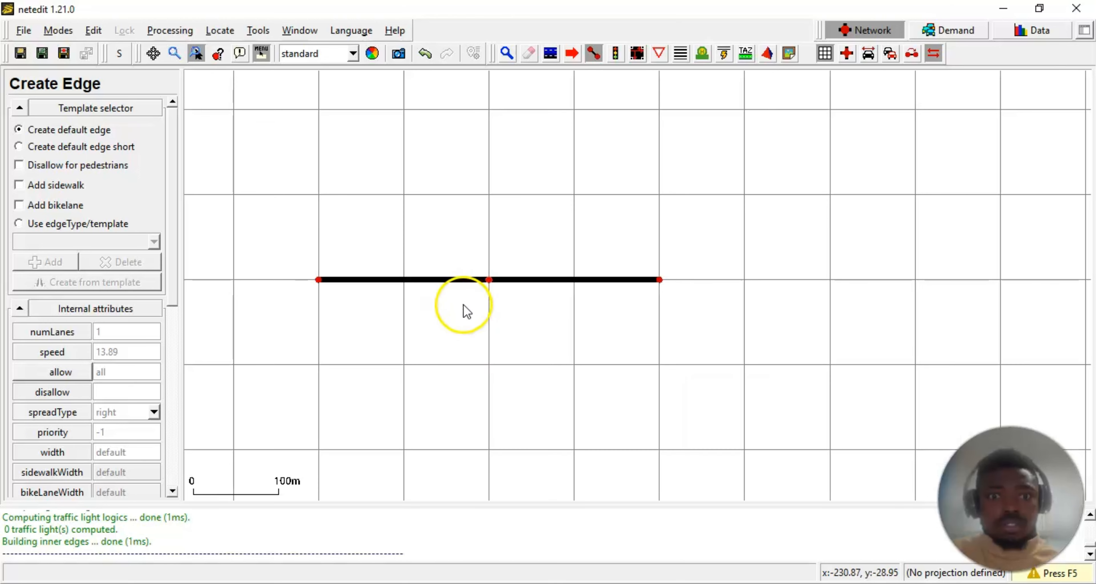
# - Connect two-way vertical edges about 200 m long to the middle junction from below and above, forming a four-way intersection
pyautogui.click(489, 450)
pyautogui.click(489, 281)
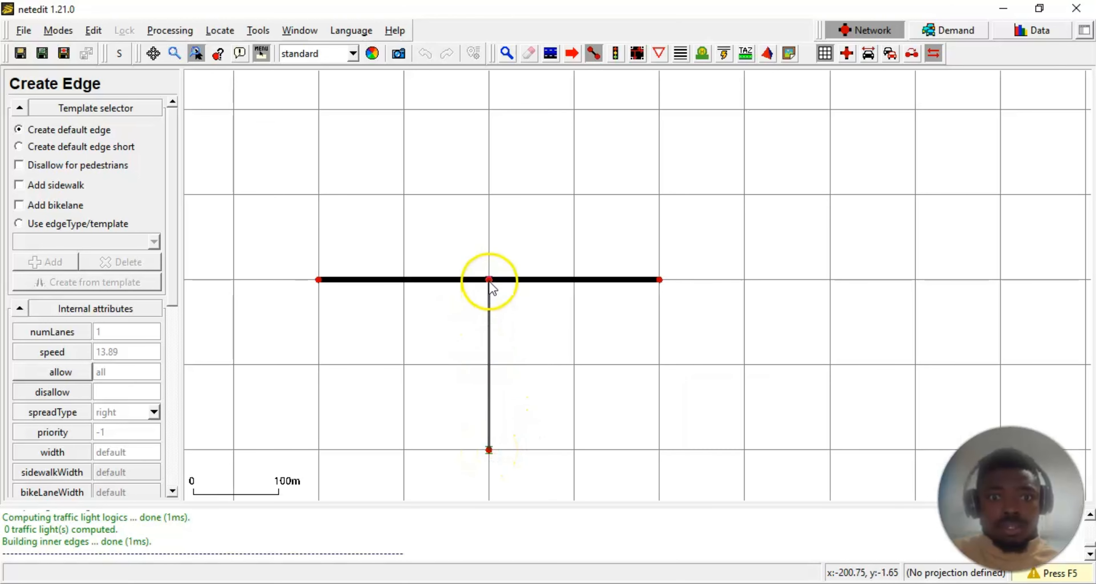
pyautogui.click(480, 198)
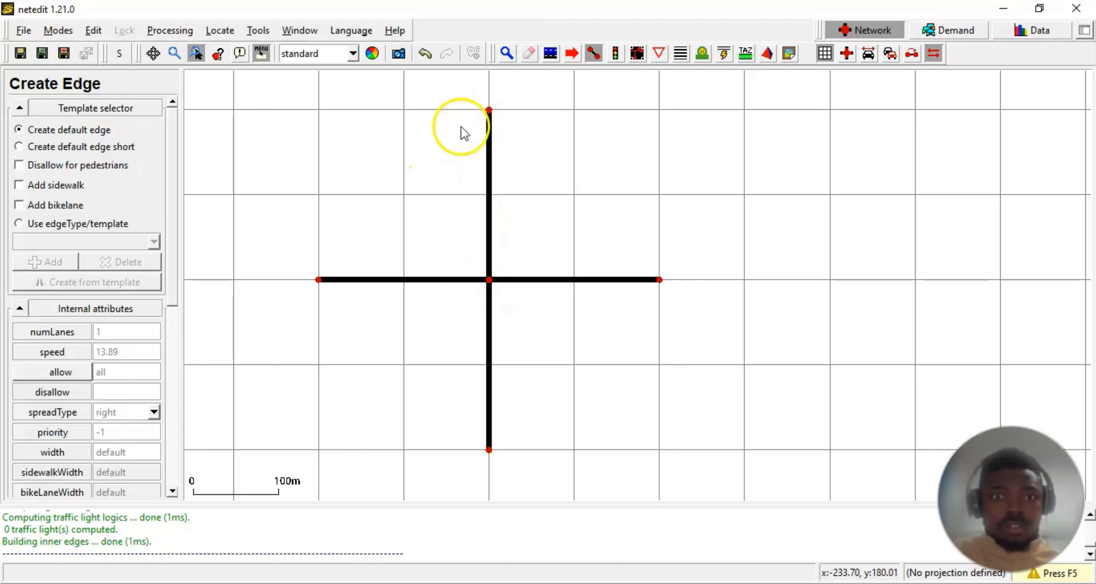
# - In Inspect mode, examine the attributes of both directions of the western arm's two-way edge
pyautogui.click(510, 51)
pyautogui.click(510, 52)
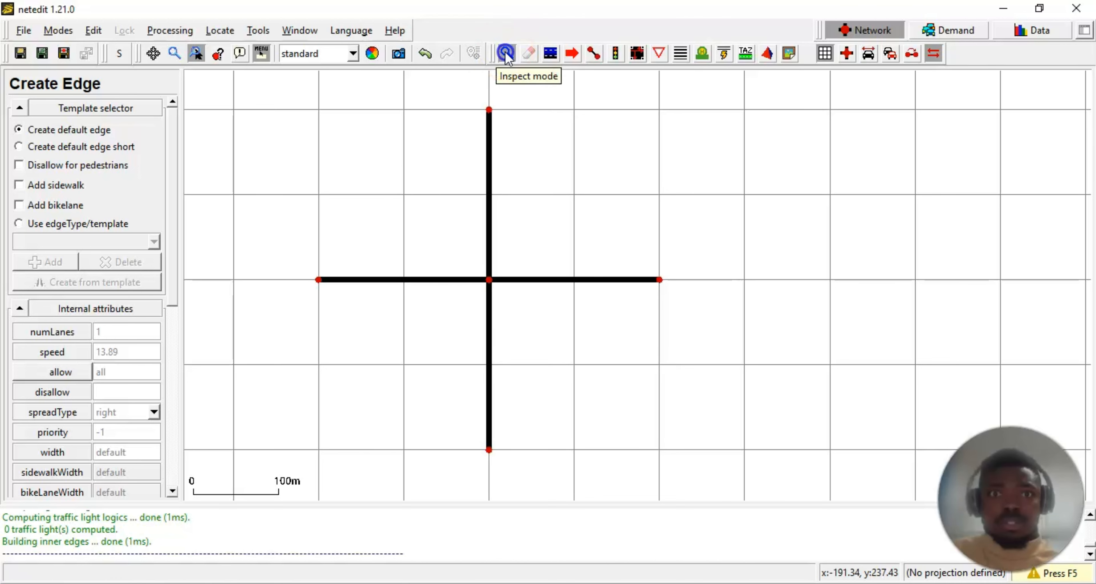
pyautogui.scroll(2, 364, 281)
pyautogui.scroll(1, 378, 268)
pyautogui.scroll(-2, 376, 264)
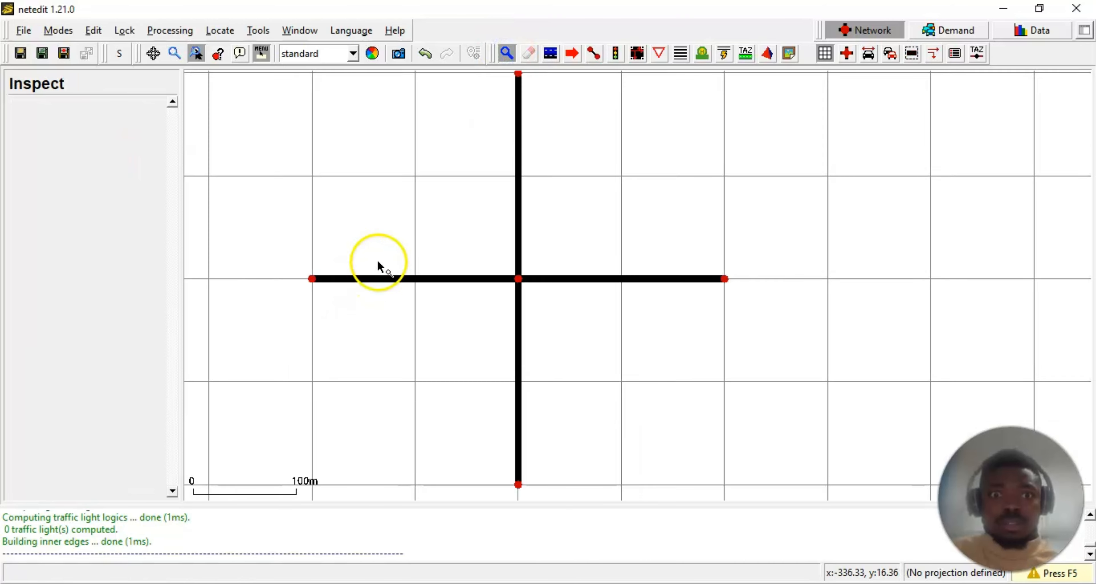
pyautogui.moveTo(333, 337); pyautogui.dragTo(506, 339)
pyautogui.scroll(5, 564, 294)
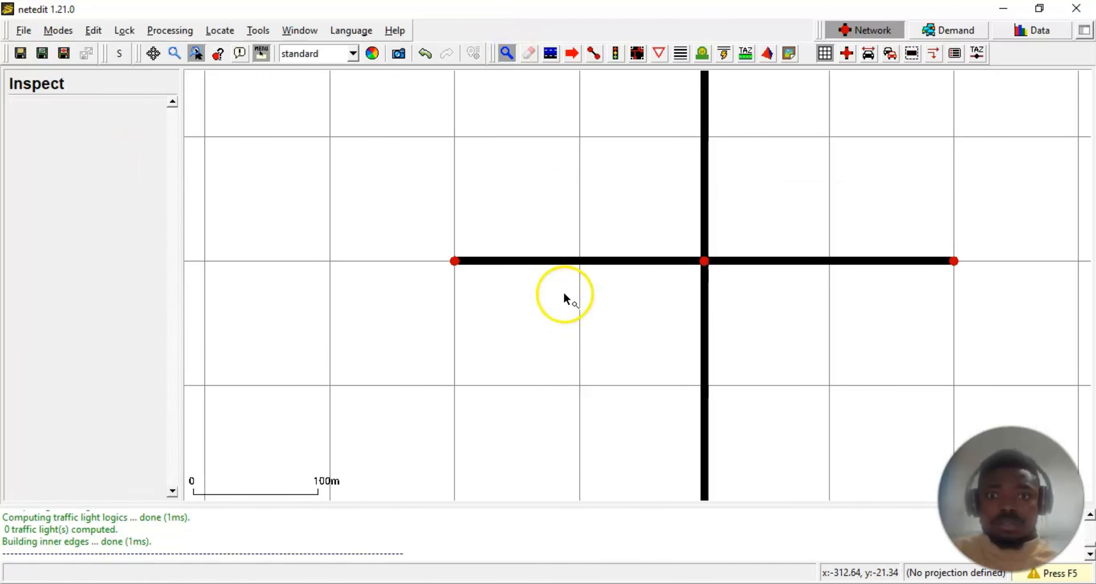
pyautogui.scroll(-2, 553, 293)
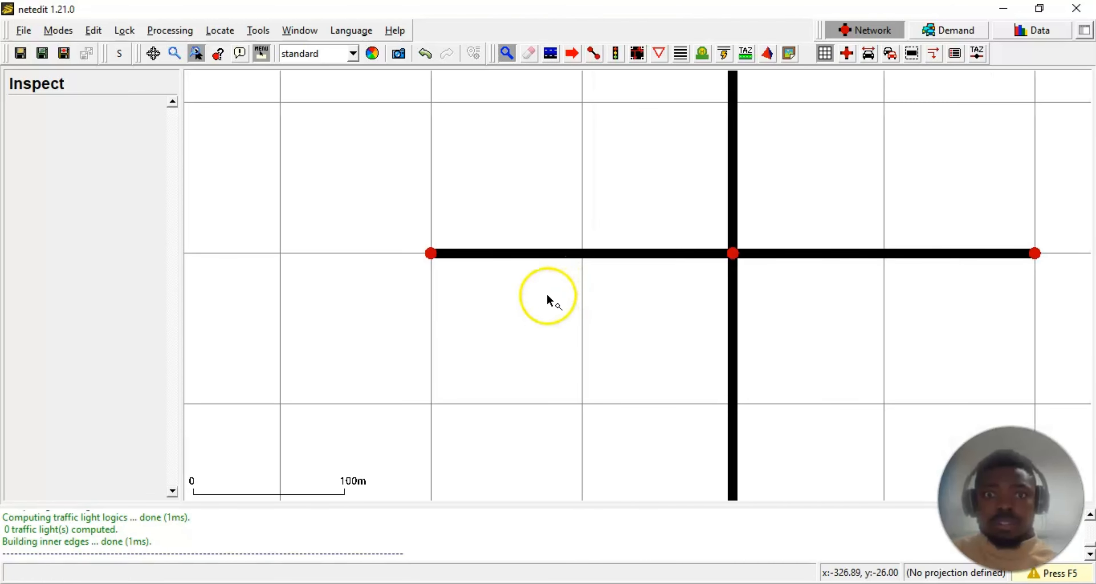
pyautogui.scroll(3, 460, 269)
pyautogui.scroll(3, 484, 257)
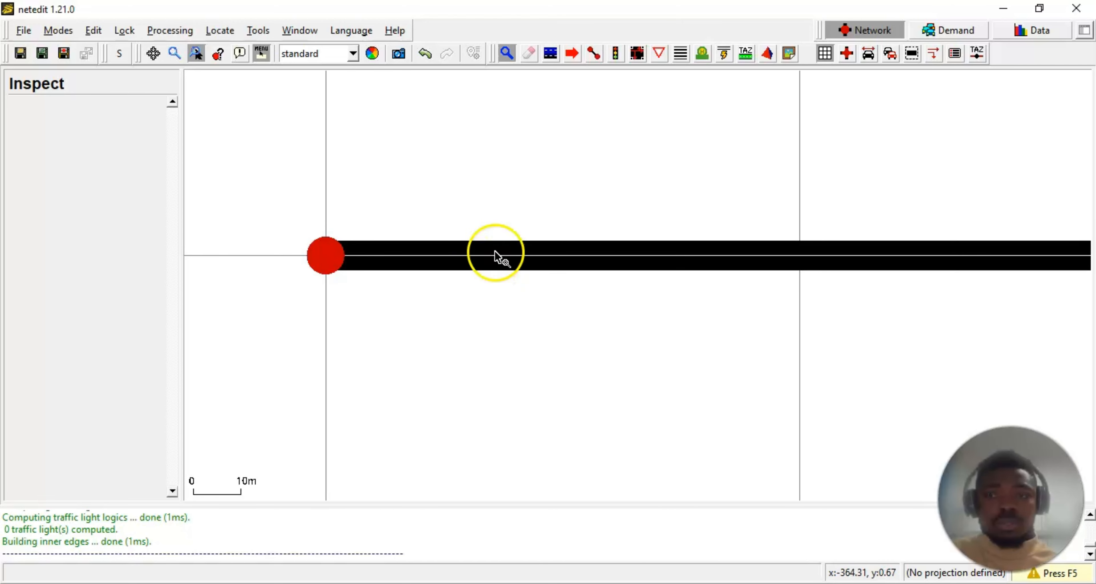
pyautogui.click(468, 269)
pyautogui.scroll(2, 465, 271)
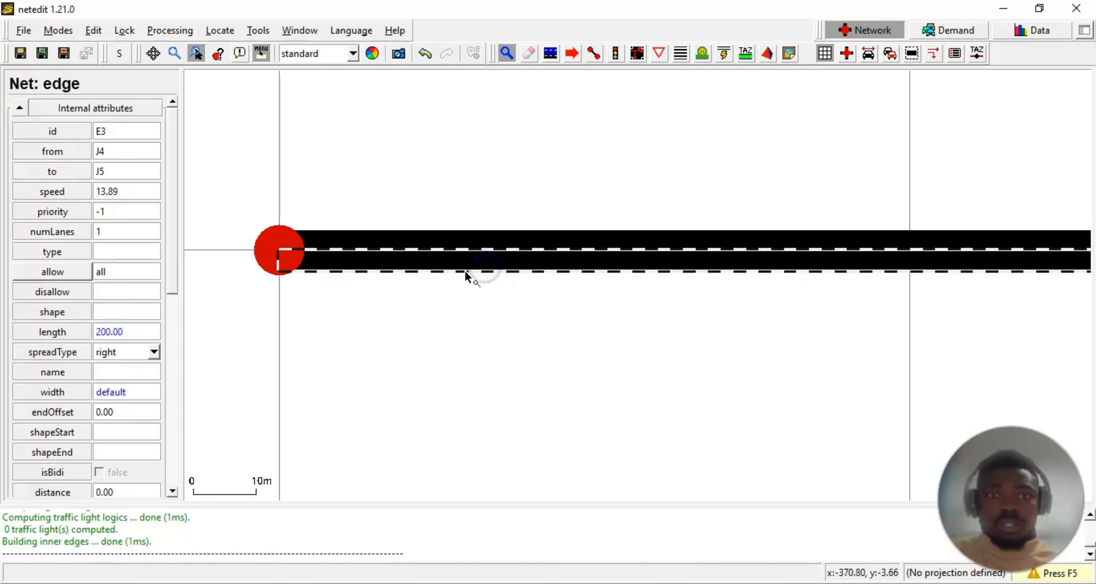
pyautogui.click(391, 242)
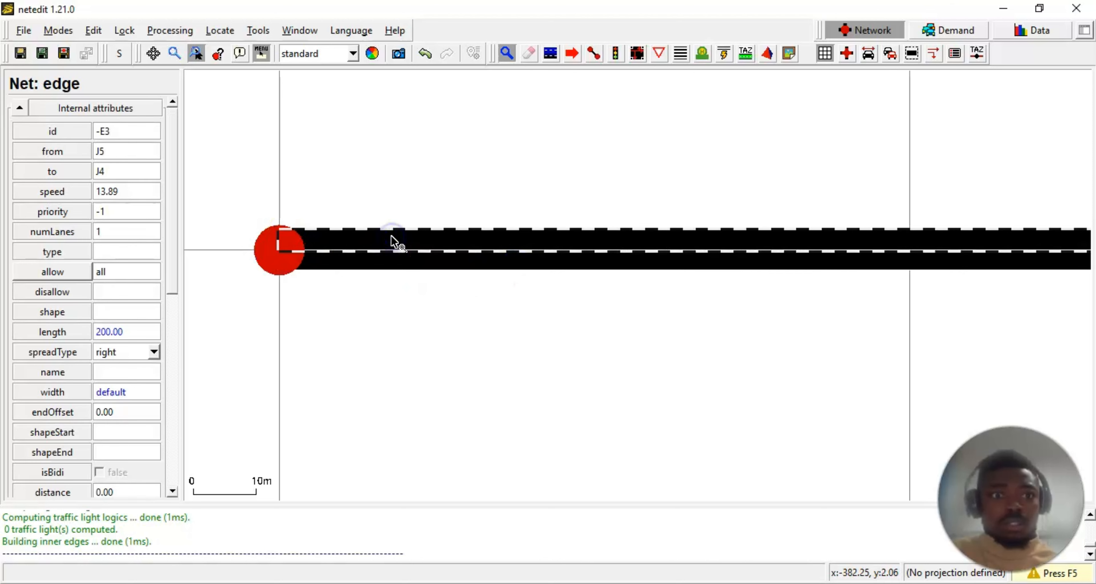
pyautogui.click(388, 255)
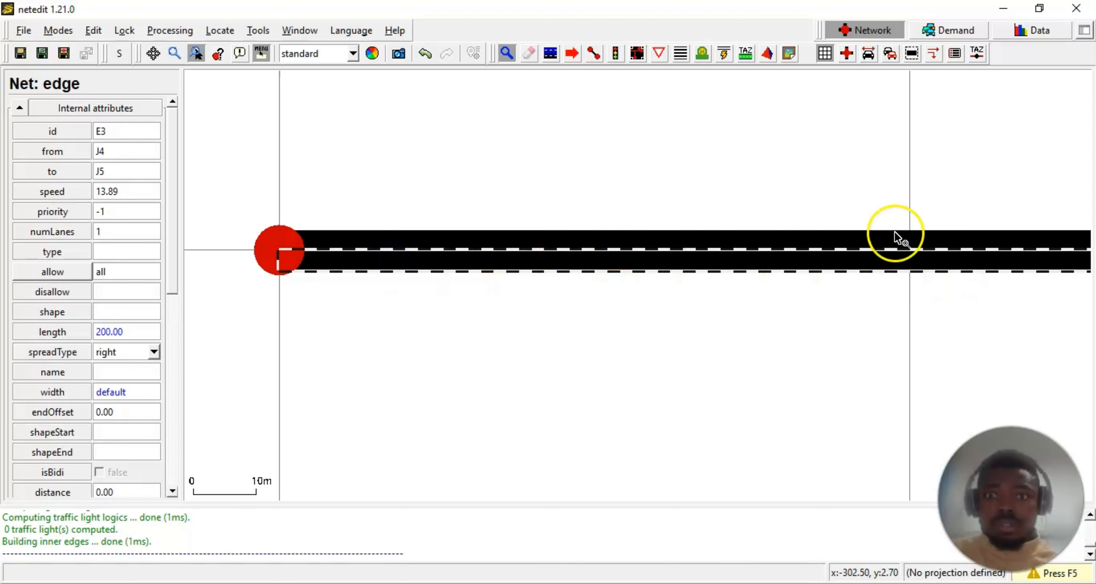
pyautogui.click(886, 249)
pyautogui.scroll(-2, 618, 319)
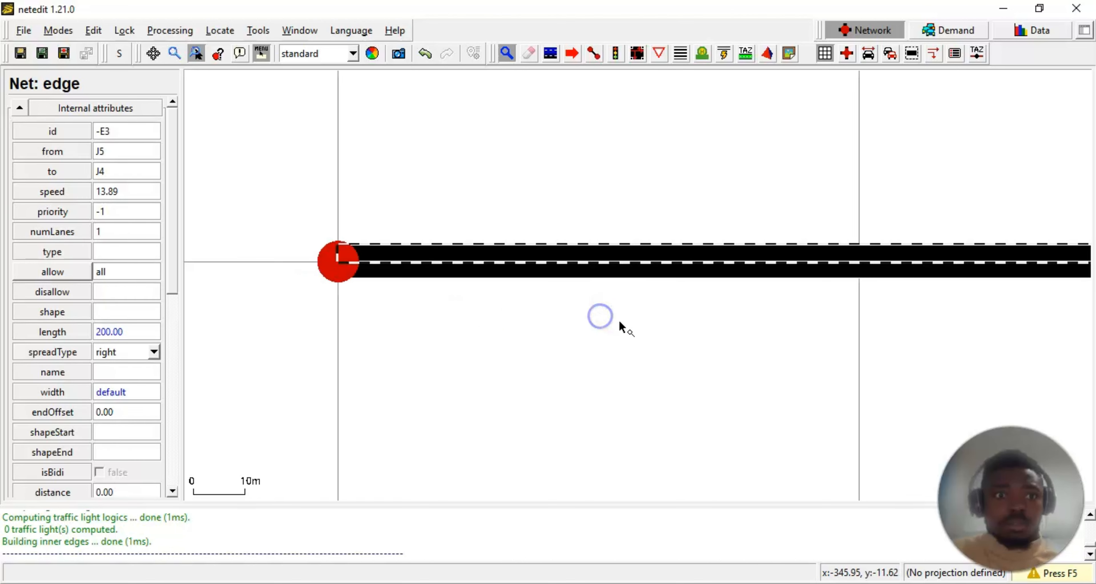
# - Set the number of lanes to 3 on the western arm's edge running towards the central junction (E3)
pyautogui.scroll(-4, 660, 323)
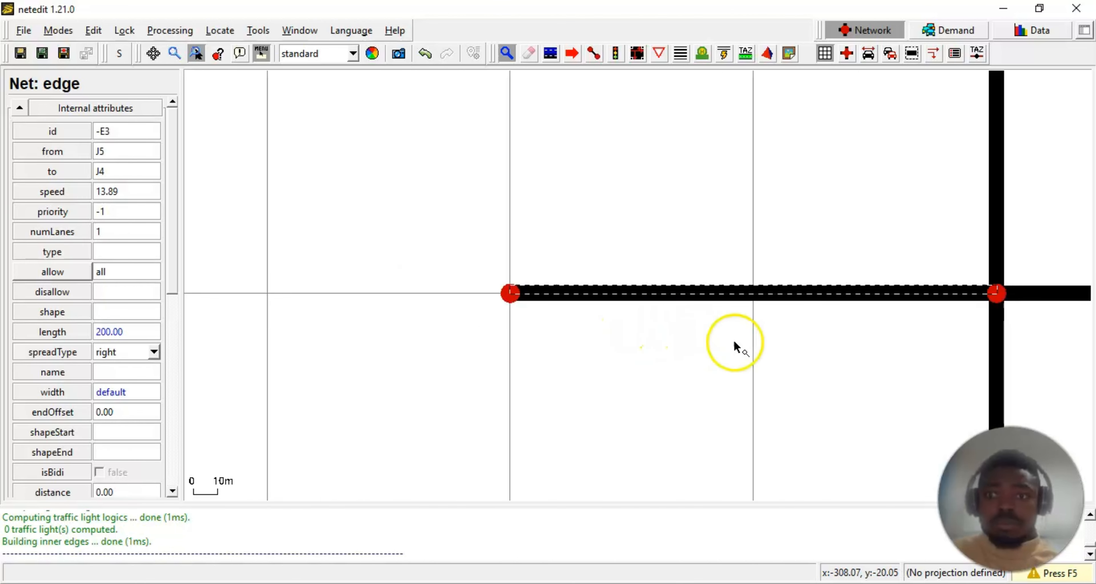
pyautogui.moveTo(734, 342); pyautogui.dragTo(507, 342)
pyautogui.scroll(-2, 603, 315)
pyautogui.scroll(-3, 681, 285)
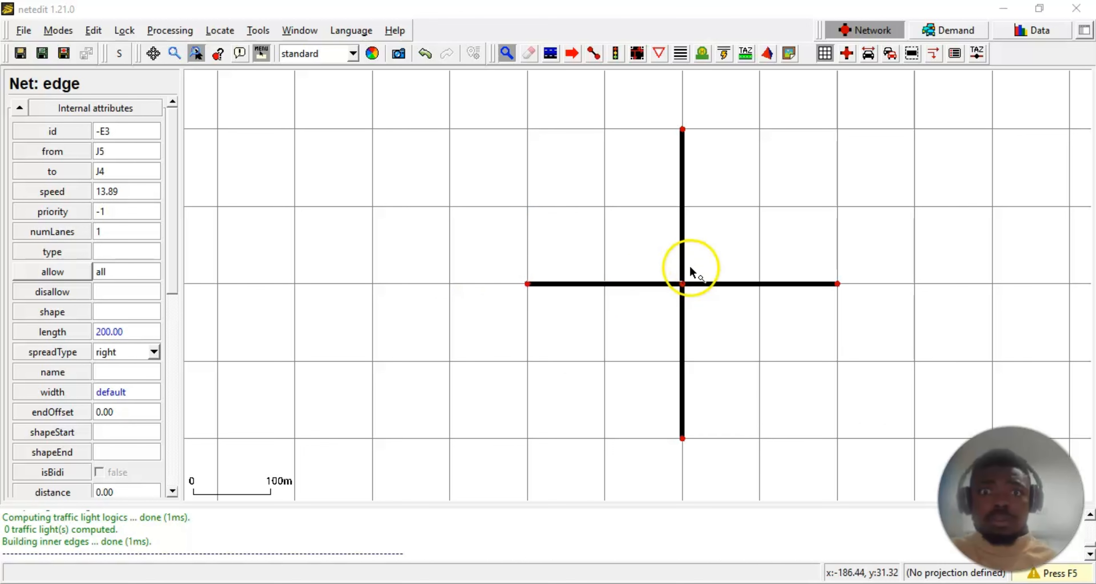
pyautogui.scroll(4, 578, 227)
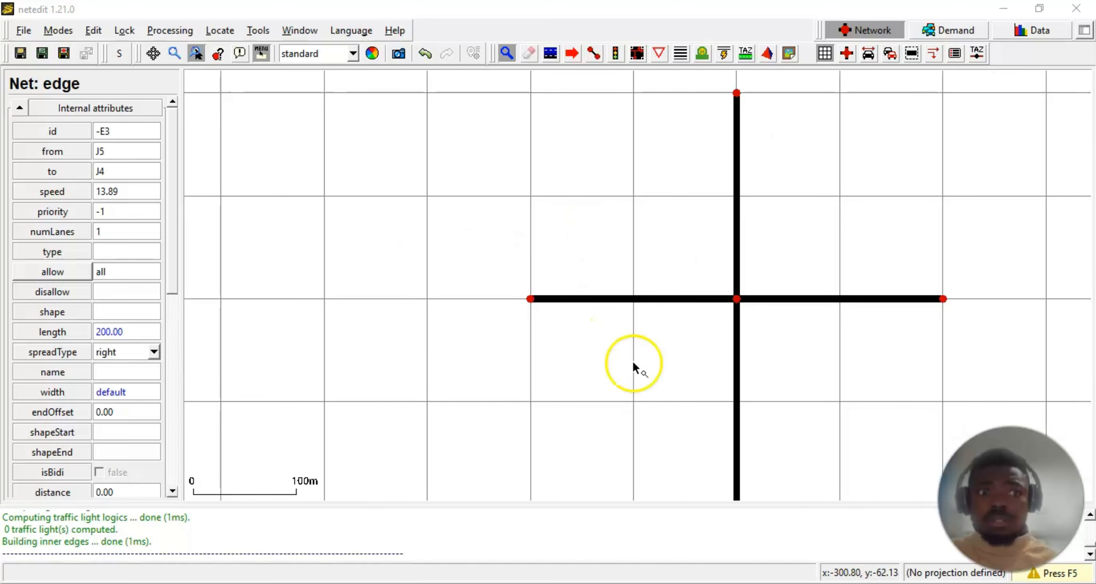
pyautogui.scroll(4, 515, 291)
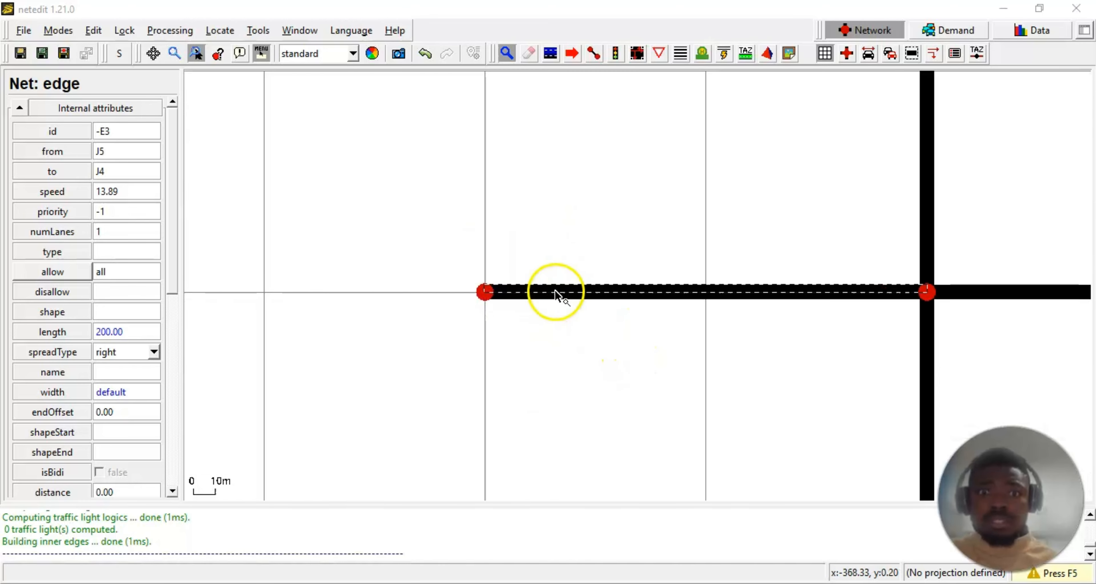
pyautogui.scroll(3, 638, 306)
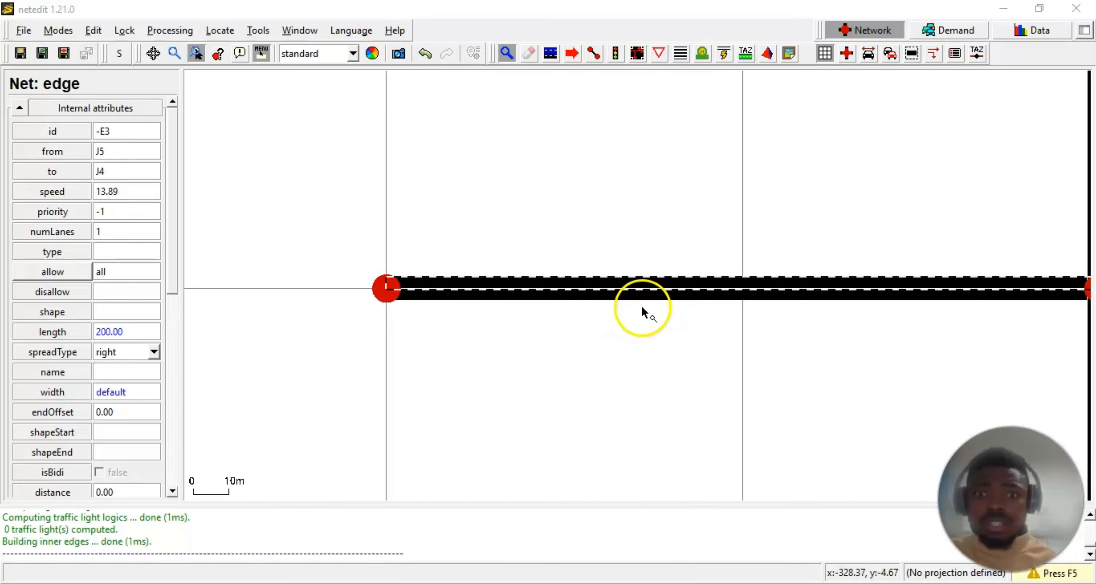
pyautogui.click(642, 299)
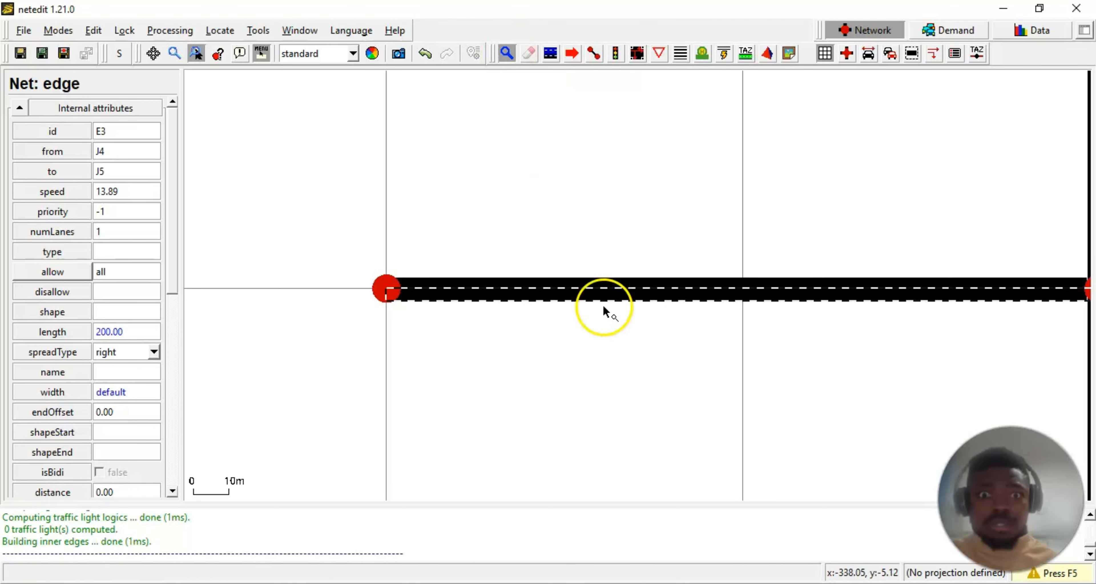
pyautogui.click(115, 233)
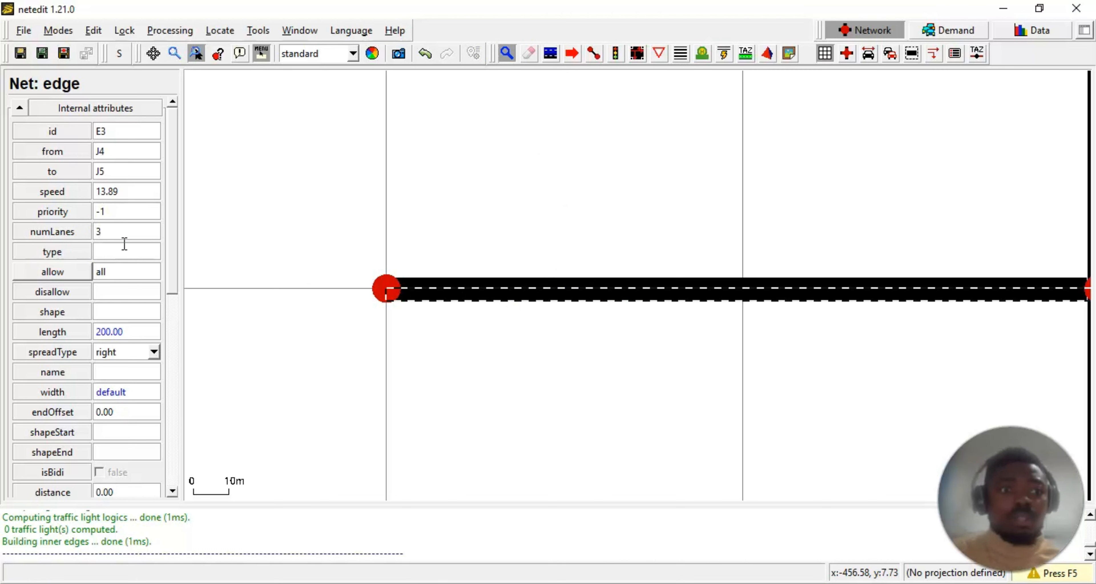
pyautogui.click(552, 371)
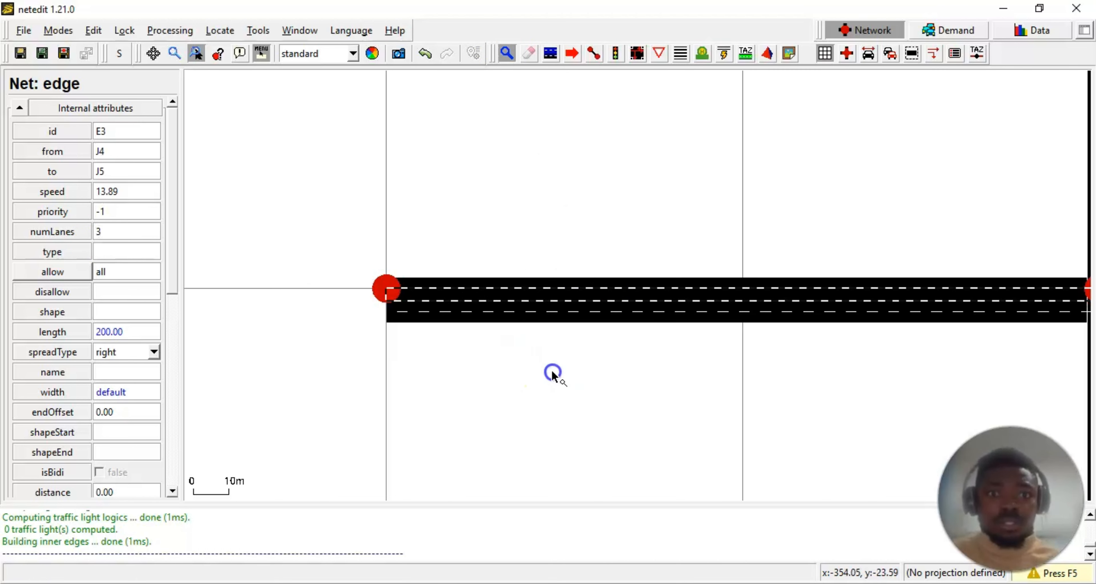
# - Set the number of lanes to 3 on the western arm's edge leaving the central junction (-E3)
pyautogui.click(711, 306)
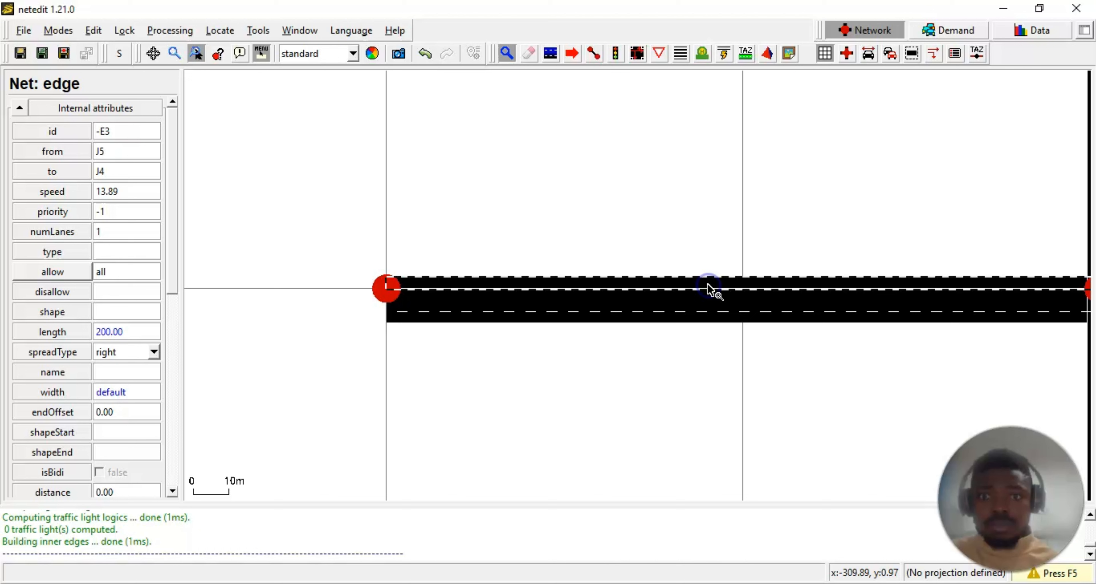
pyautogui.click(136, 235)
pyautogui.press('BackSpace')
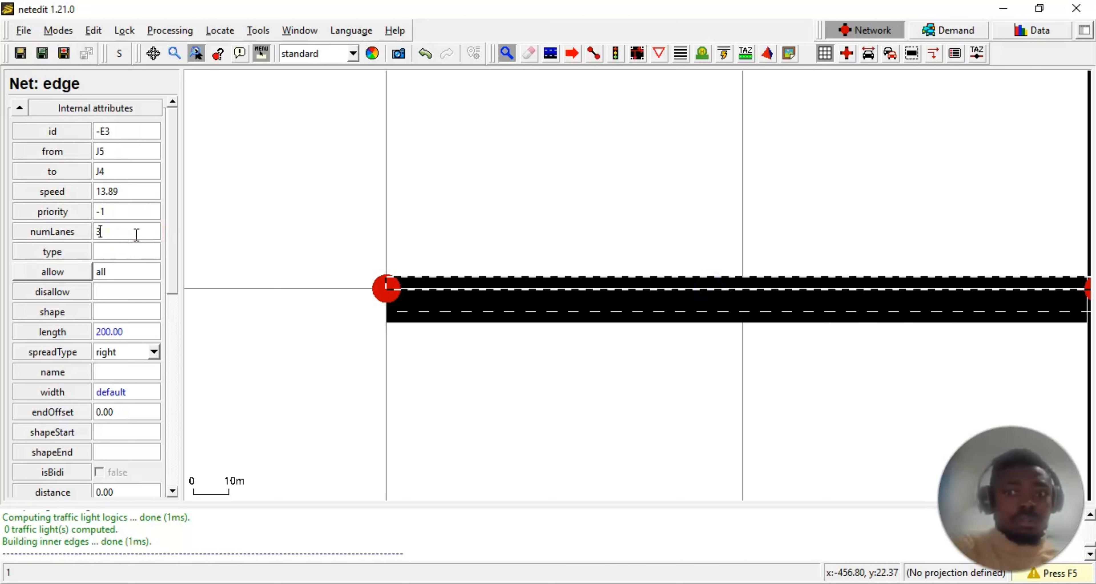
pyautogui.click(509, 371)
# - Set the number of lanes to 3 on the eastern arm's edge leaving the central junction (E4)
pyautogui.scroll(-3, 718, 357)
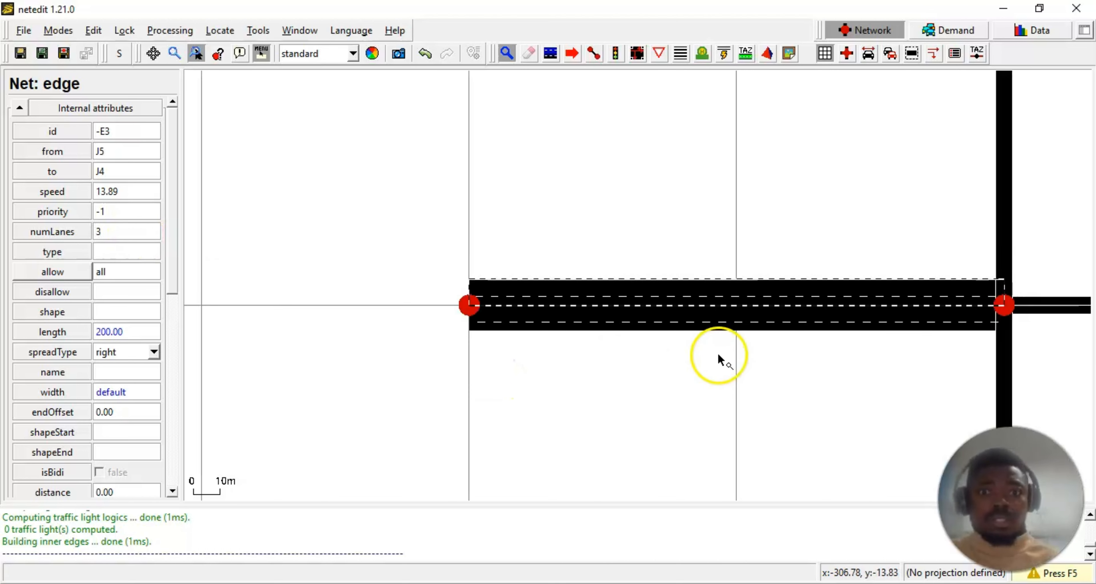
pyautogui.scroll(-4, 719, 357)
pyautogui.moveTo(707, 399); pyautogui.dragTo(425, 392)
pyautogui.scroll(2, 652, 344)
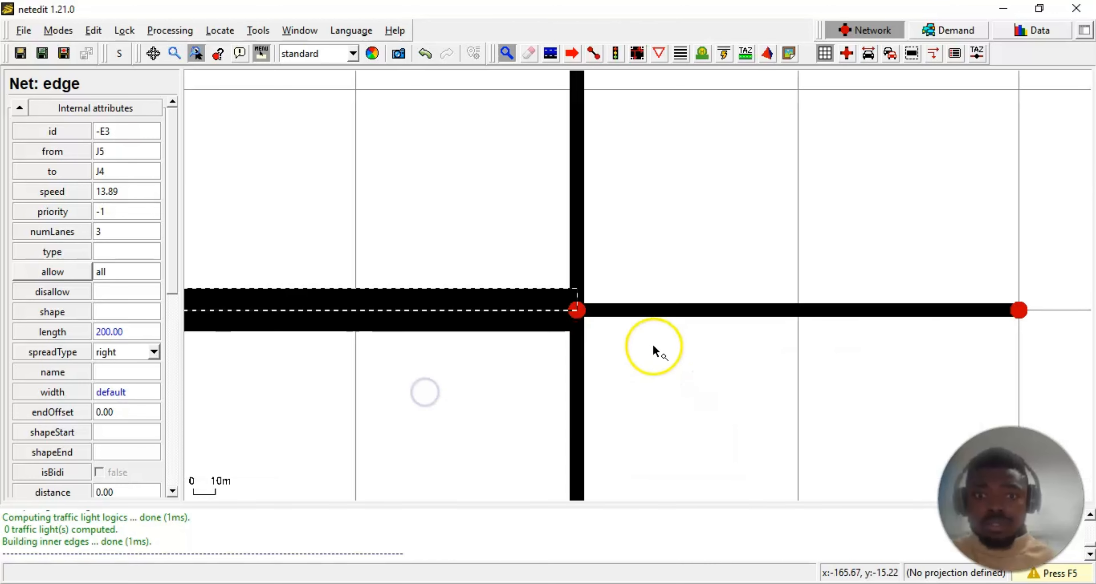
pyautogui.scroll(4, 653, 344)
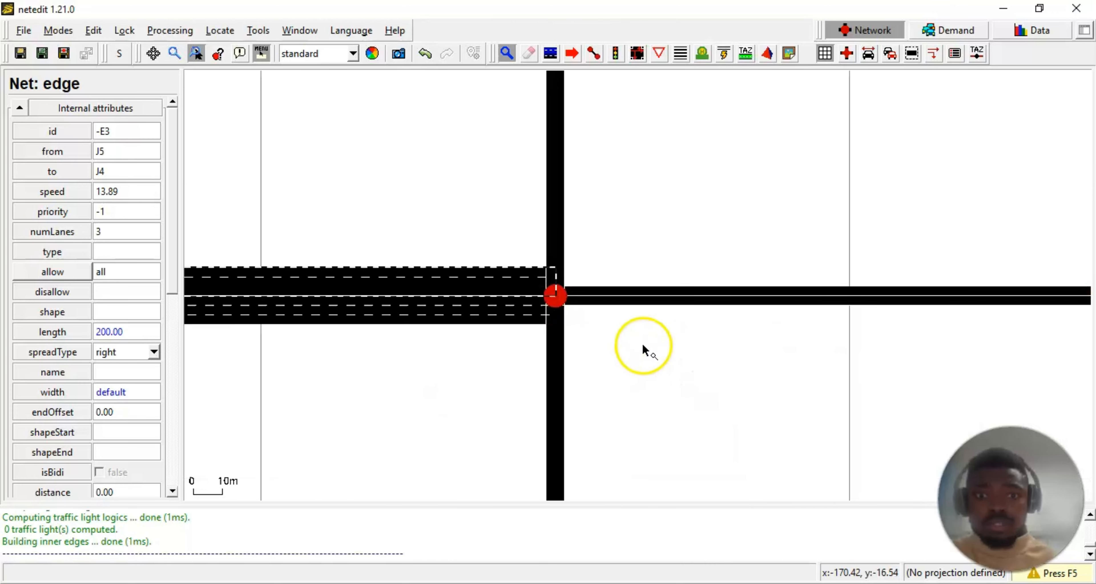
pyautogui.click(619, 305)
pyautogui.click(120, 238)
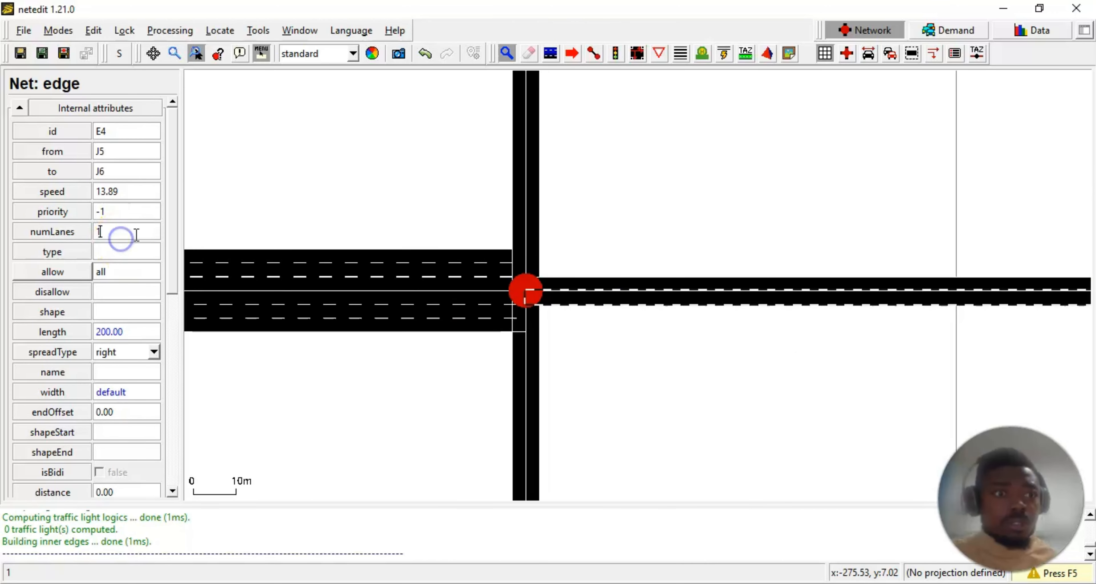
pyautogui.write('3')
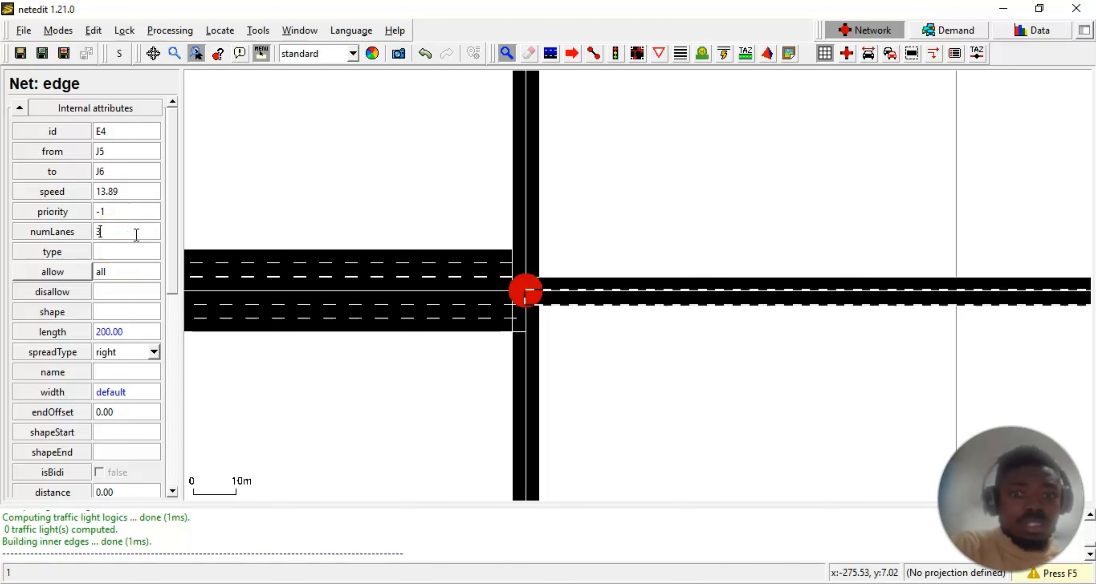
pyautogui.press('Return')
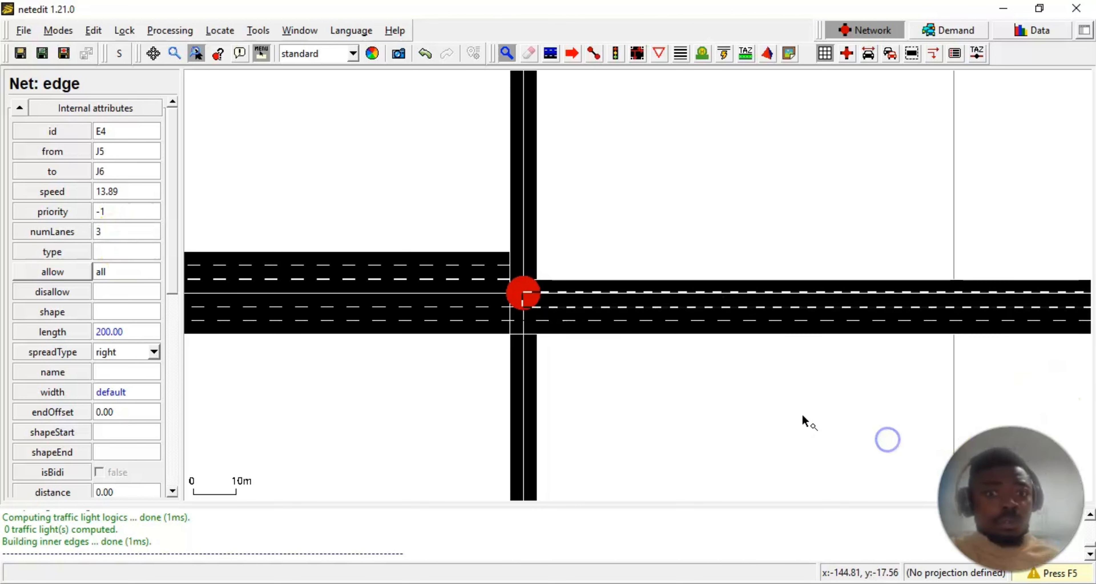
# - Set the number of lanes to 3 on the eastern arm's edge running towards the central junction (-E4)
pyautogui.click(718, 290)
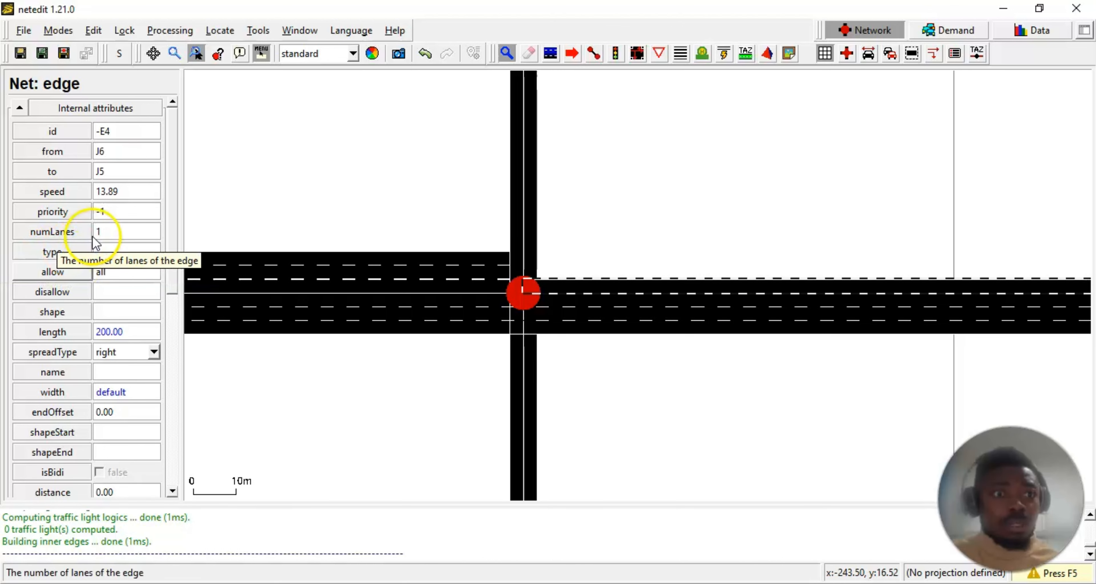
pyautogui.click(105, 235)
pyautogui.press('BackSpace')
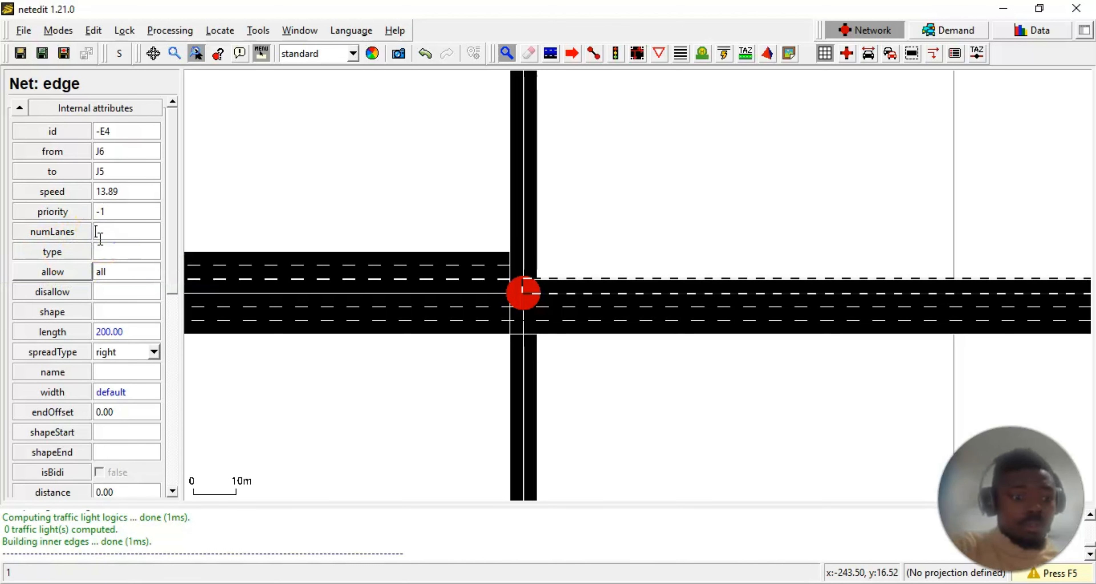
pyautogui.write('3')
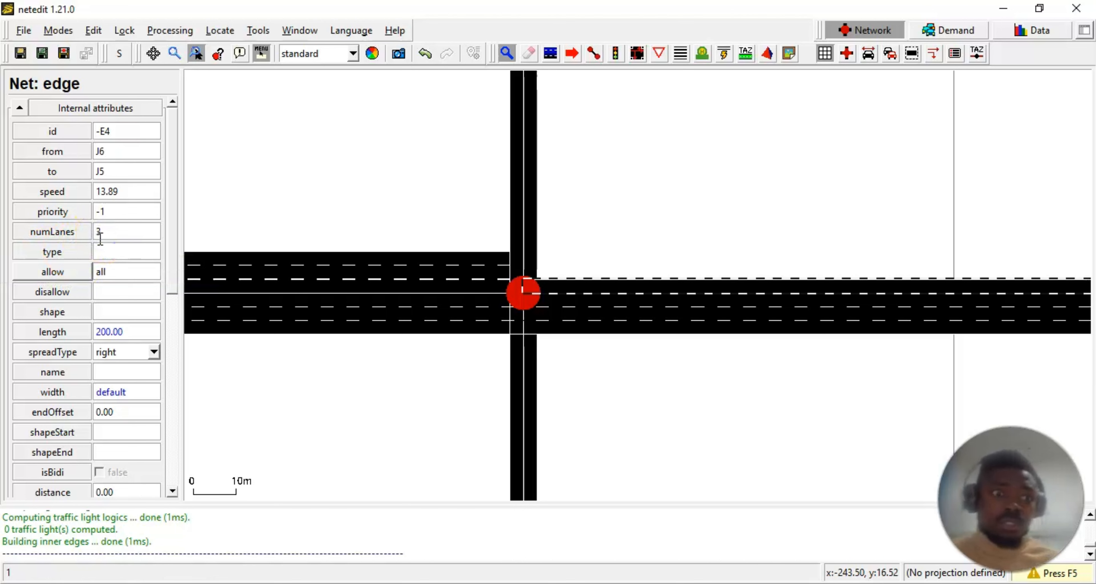
pyautogui.click(566, 415)
pyautogui.click(409, 375)
# - Set the number of lanes to 3 on the southern arm's edge leaving the central junction (-E5)
pyautogui.scroll(-5, 418, 367)
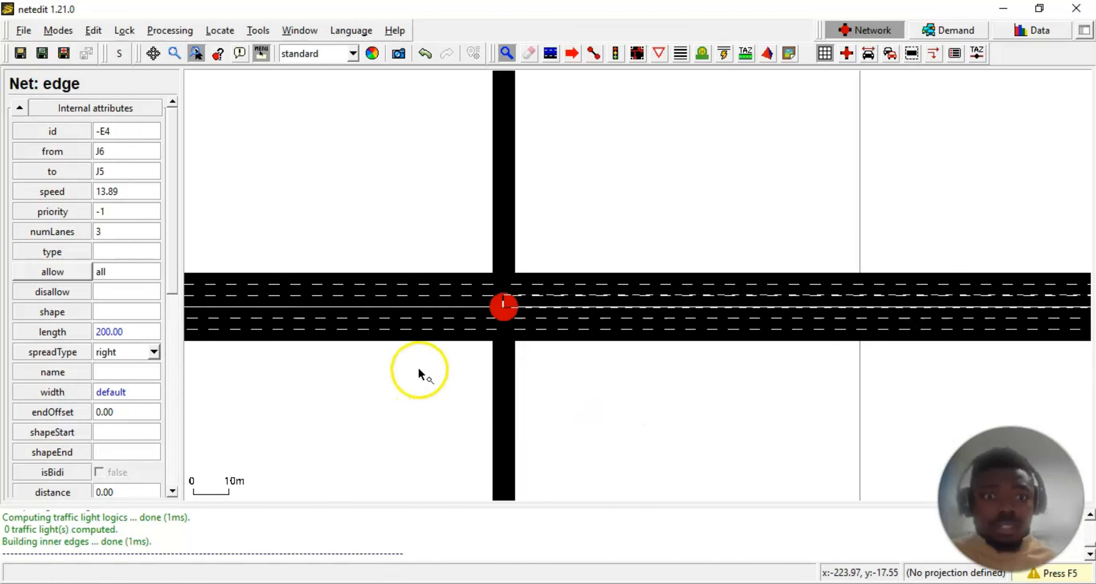
pyautogui.moveTo(307, 415); pyautogui.dragTo(533, 365)
pyautogui.scroll(4, 626, 399)
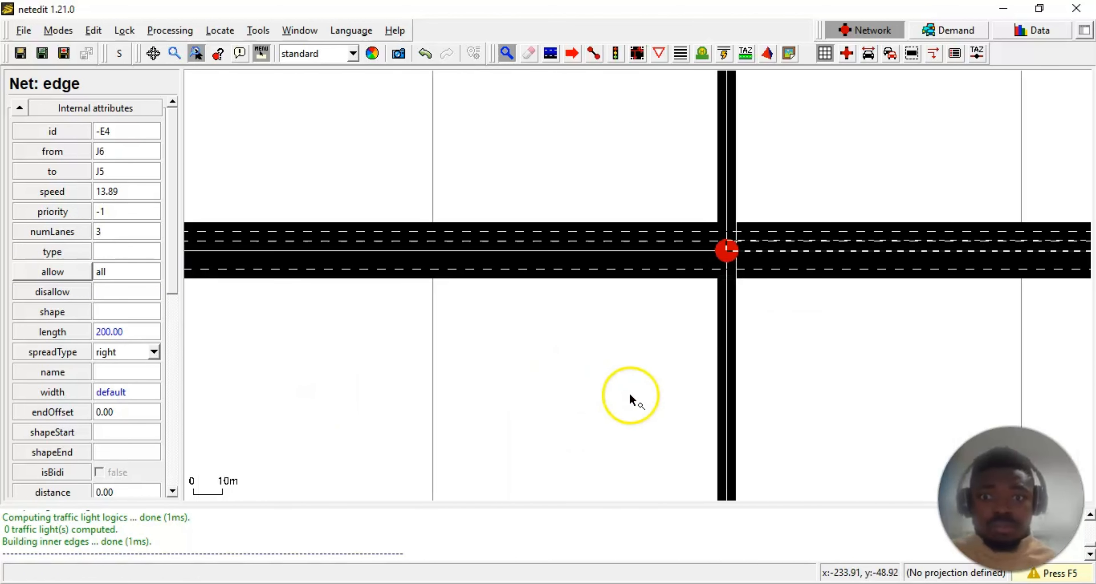
pyautogui.click(750, 368)
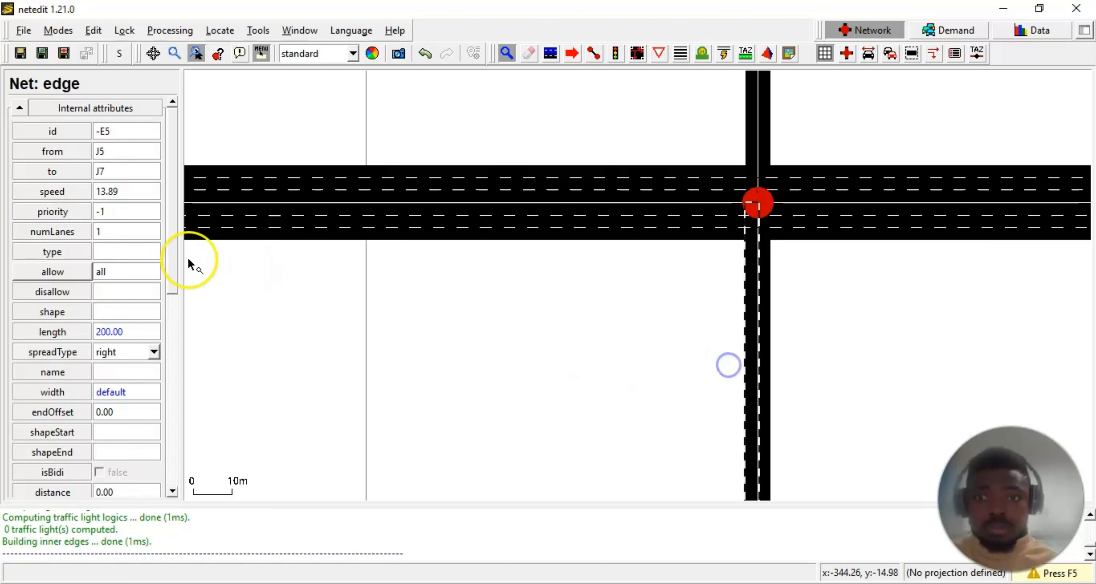
pyautogui.click(102, 230)
pyautogui.press('BackSpace')
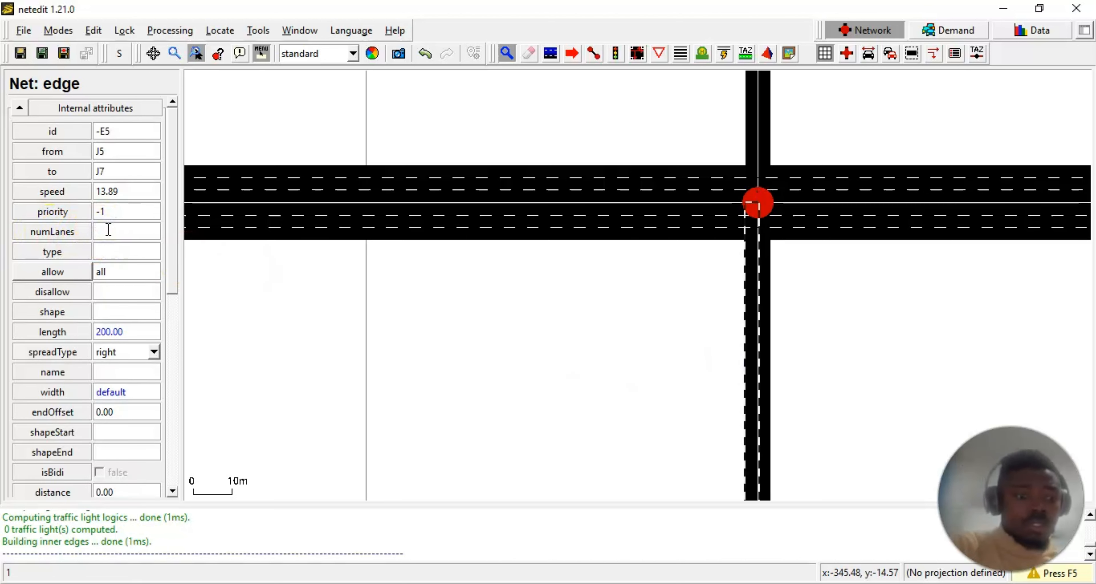
pyautogui.press('Return')
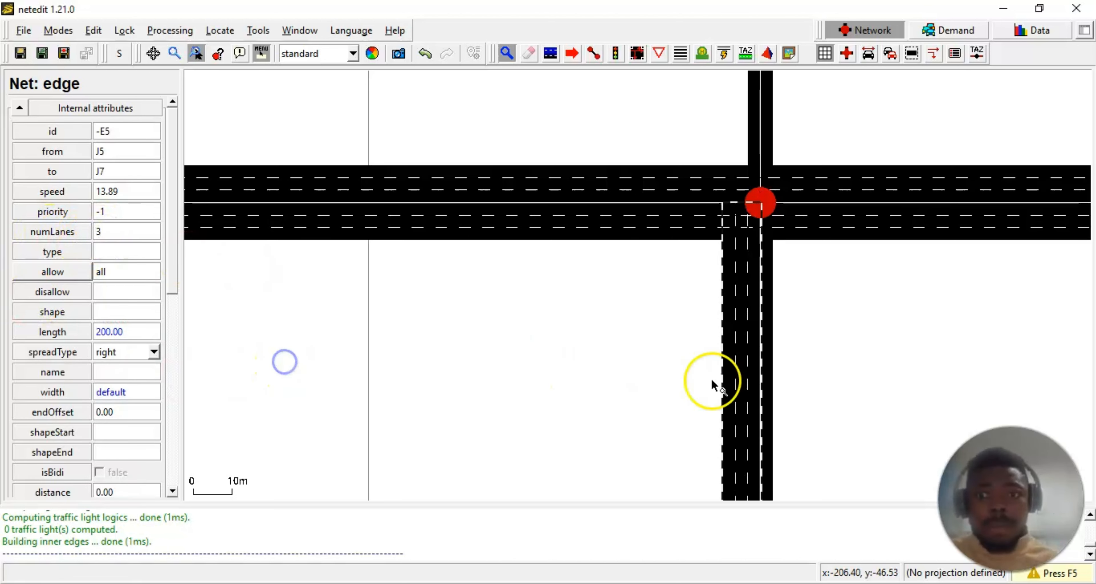
# - Set the number of lanes to 3 on the southern arm's edge running towards the central junction (E5)
pyautogui.click(769, 390)
pyautogui.click(122, 231)
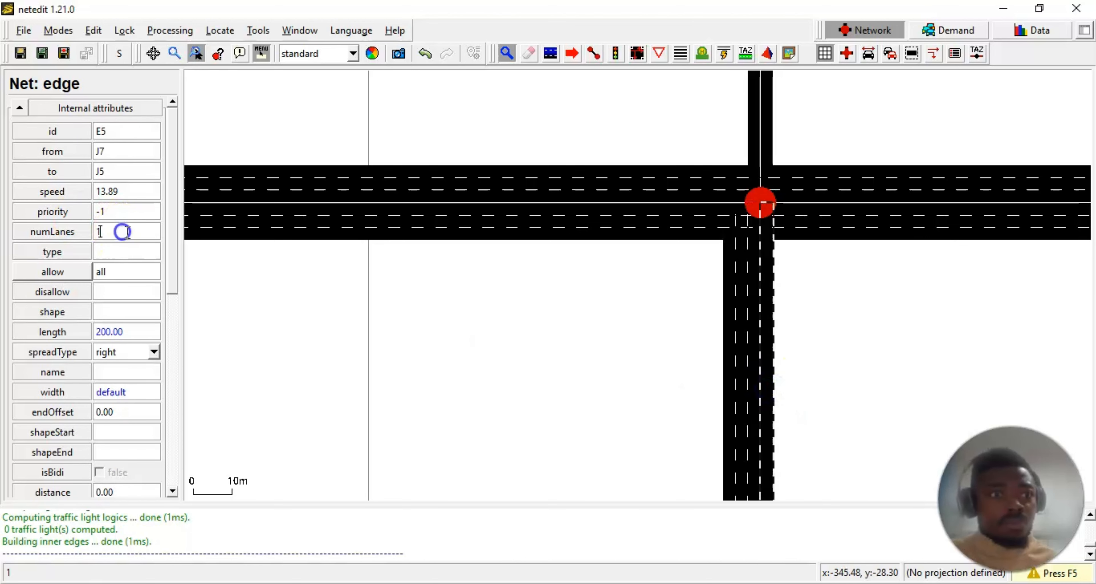
pyautogui.press('BackSpace')
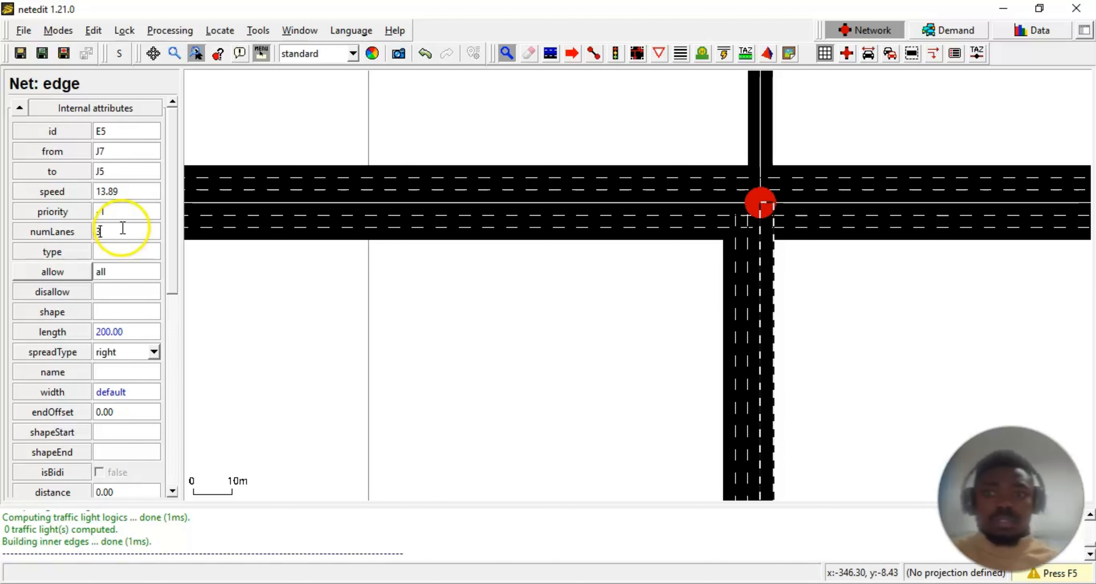
pyautogui.click(419, 294)
# - Set the number of lanes to 3 on the northern arm's edge running towards the central junction (-E6)
pyautogui.scroll(1, 473, 331)
pyautogui.scroll(-7, 480, 321)
pyautogui.scroll(-3, 479, 320)
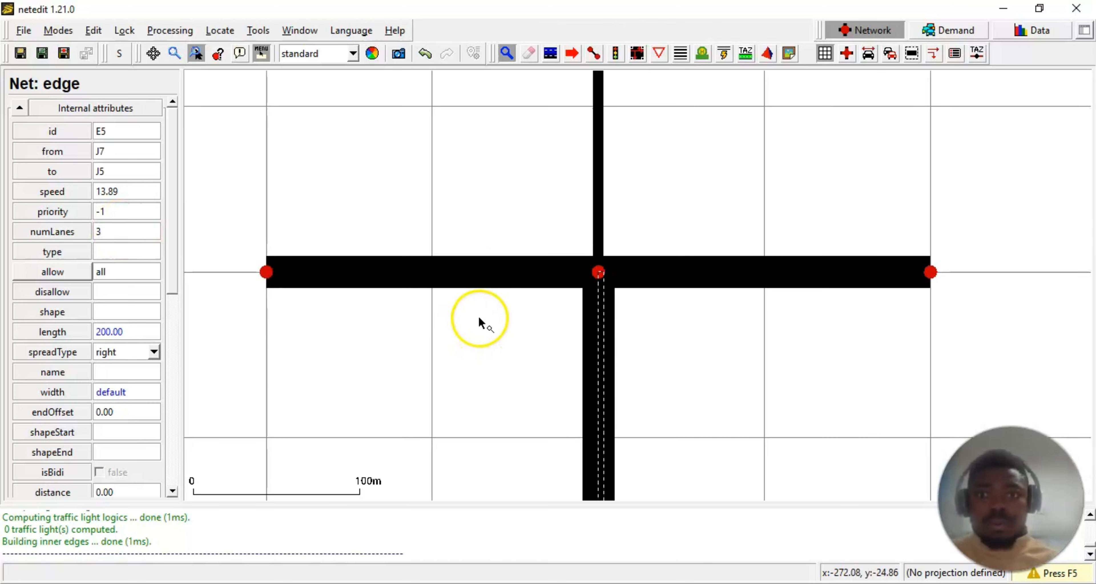
pyautogui.moveTo(468, 244); pyautogui.dragTo(470, 326)
pyautogui.scroll(1, 560, 292)
pyautogui.scroll(3, 560, 289)
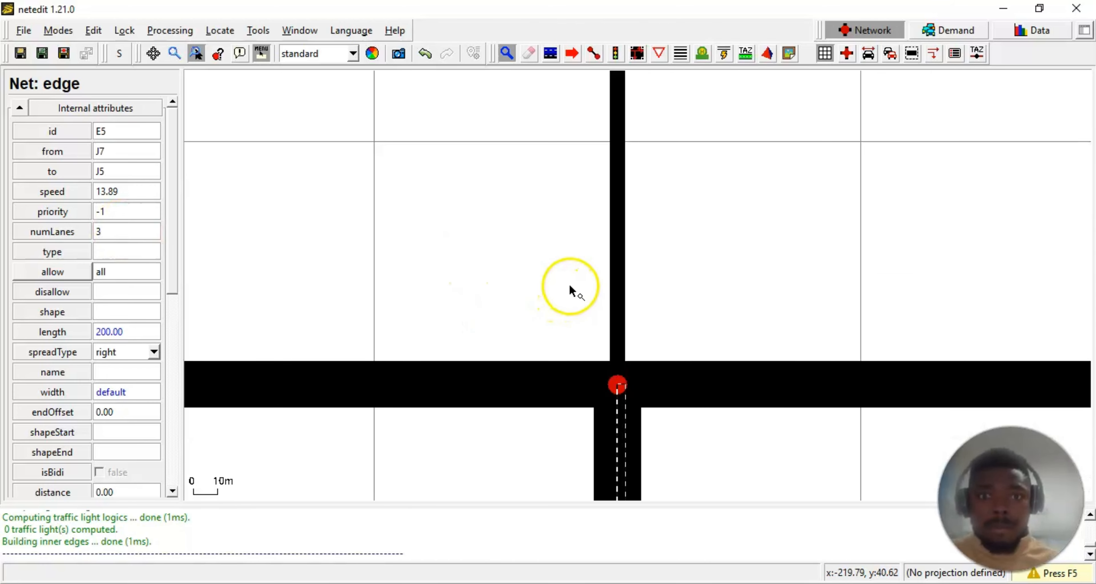
pyautogui.click(622, 279)
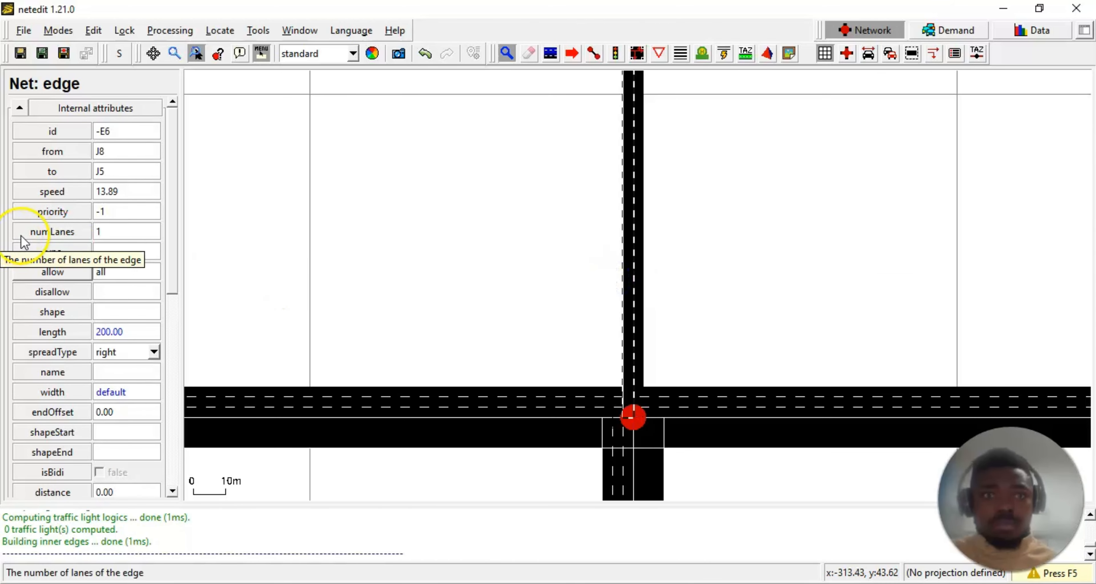
pyautogui.click(101, 233)
pyautogui.press('BackSpace')
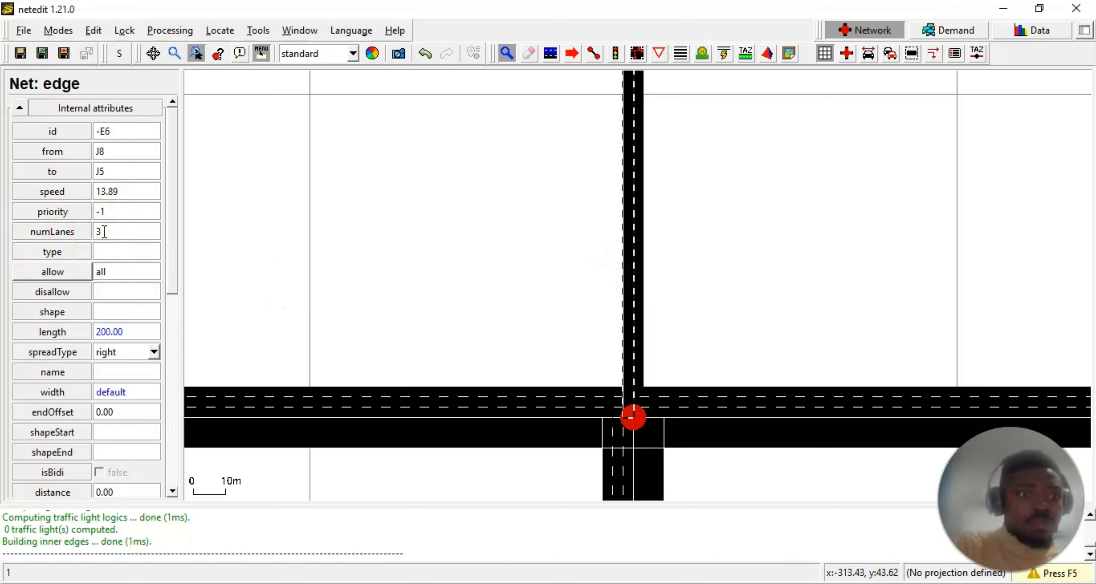
pyautogui.press('Return')
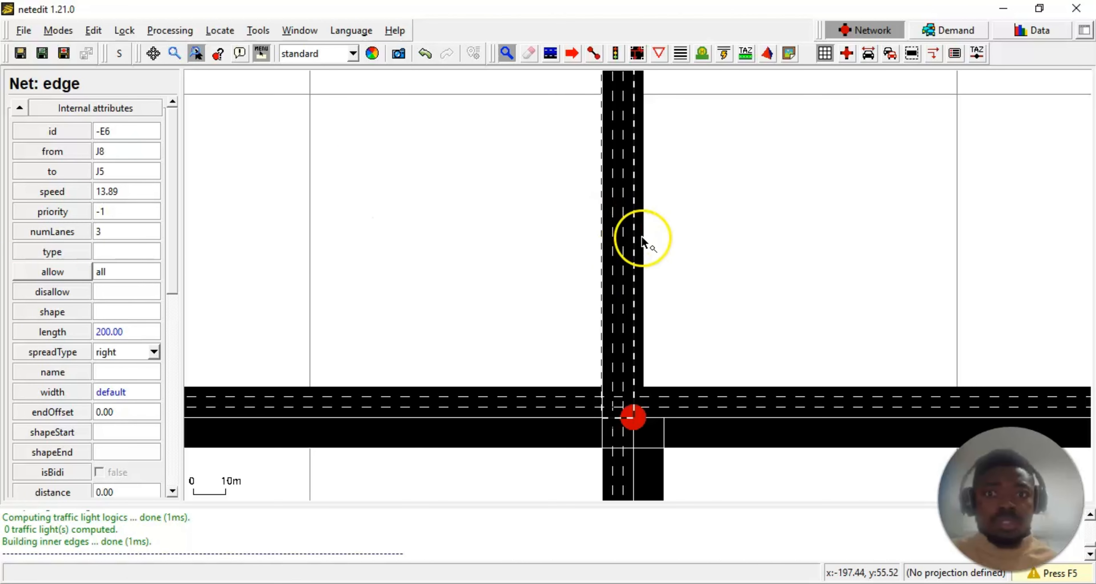
# - Set the number of lanes to 3 on the northern arm's edge leaving the central junction (E6)
pyautogui.click(643, 238)
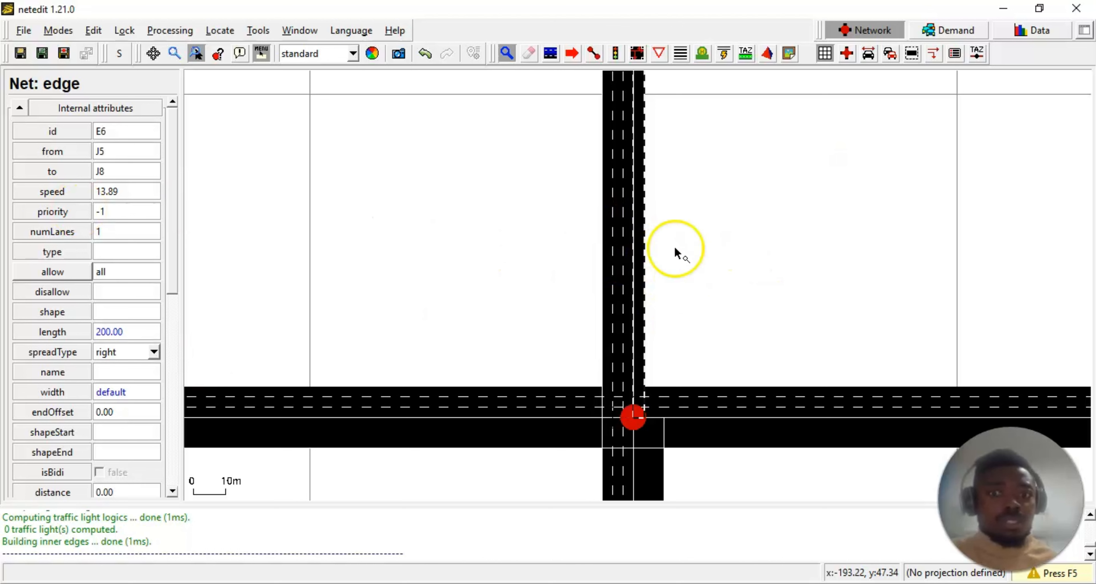
pyautogui.click(109, 235)
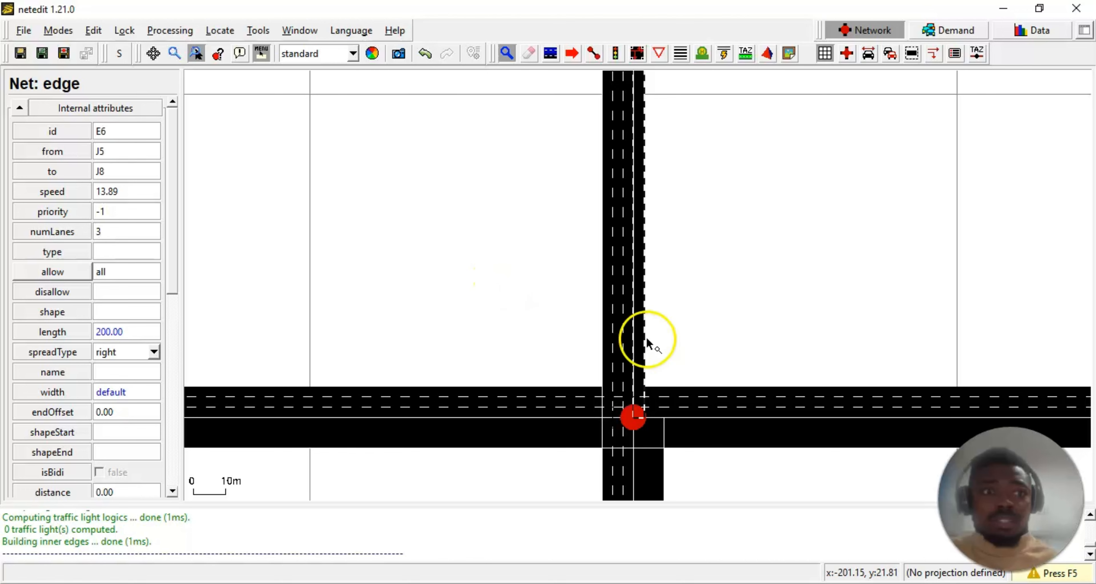
pyautogui.click(706, 304)
# - Examine the four-way intersection as a whole and inspect the attributes of the western arm's edge towards the central junction
pyautogui.scroll(-5, 447, 278)
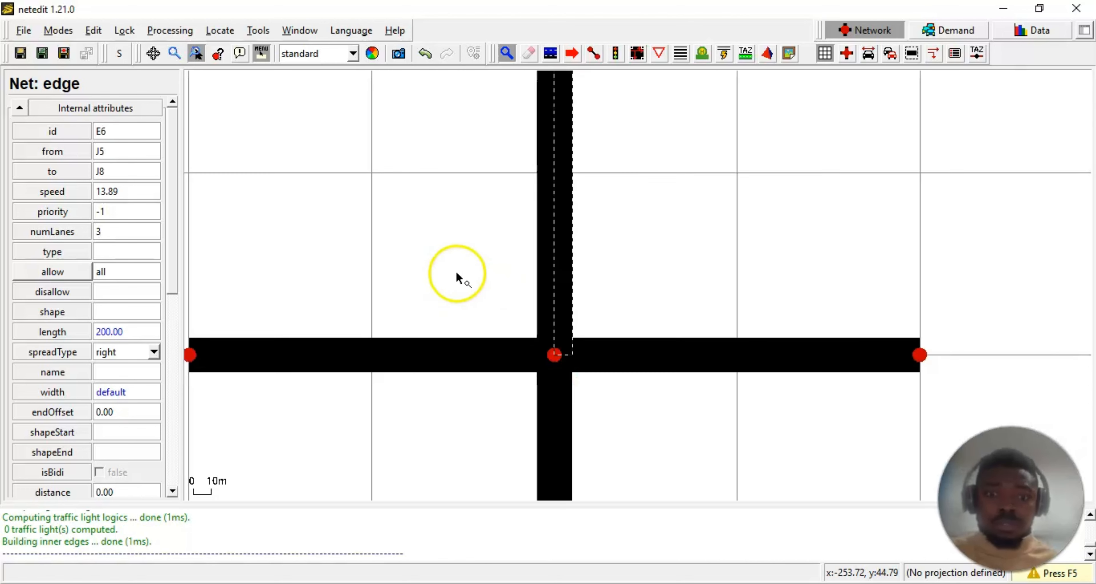
pyautogui.scroll(-3, 425, 281)
pyautogui.moveTo(357, 345); pyautogui.dragTo(535, 311)
pyautogui.scroll(4, 586, 312)
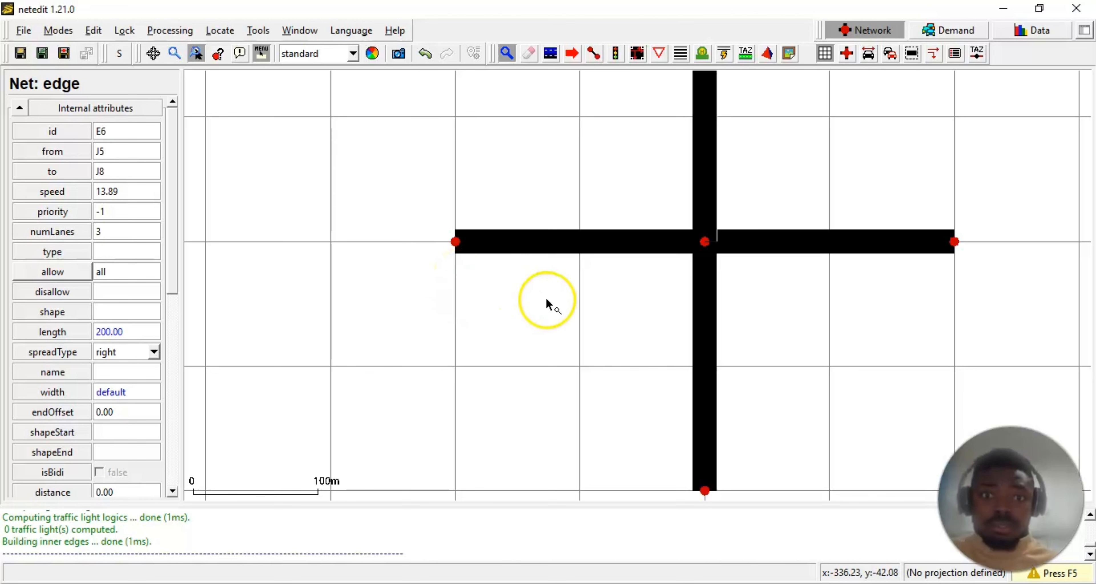
pyautogui.scroll(2, 619, 281)
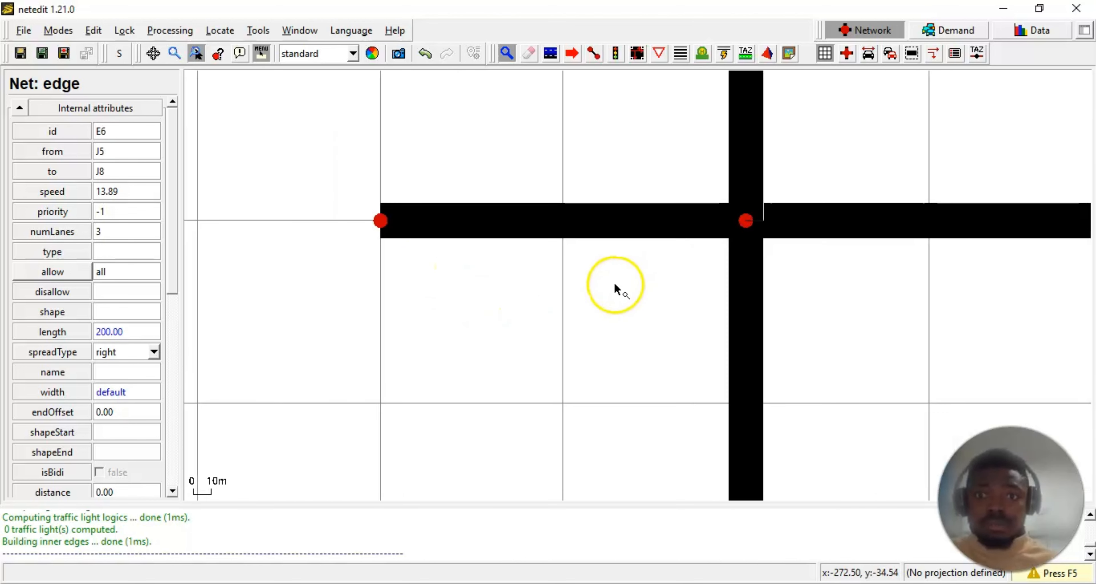
pyautogui.scroll(-1, 617, 262)
pyautogui.scroll(-3, 617, 262)
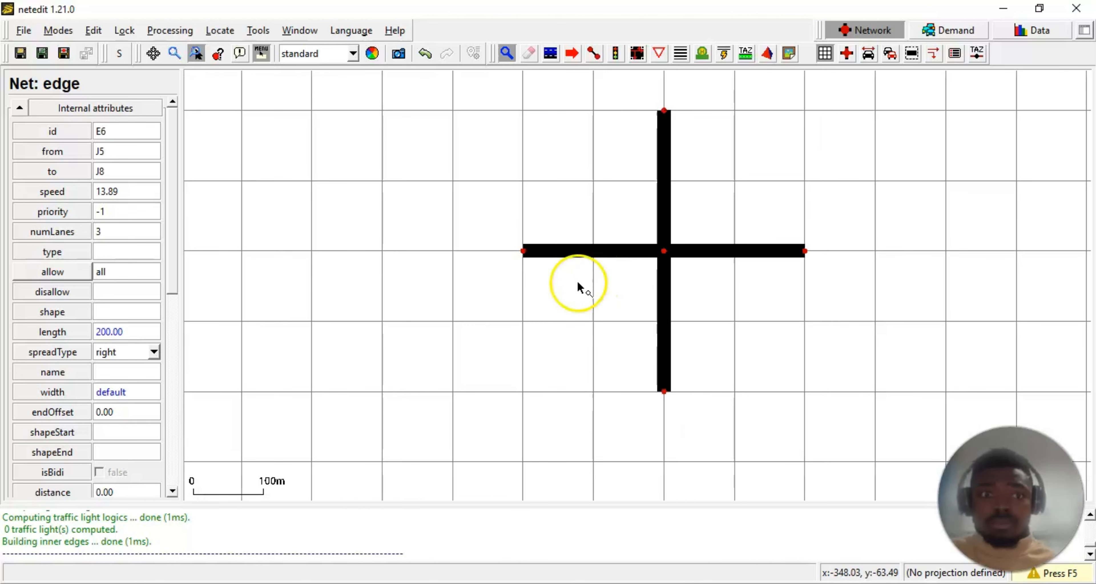
pyautogui.scroll(3, 577, 286)
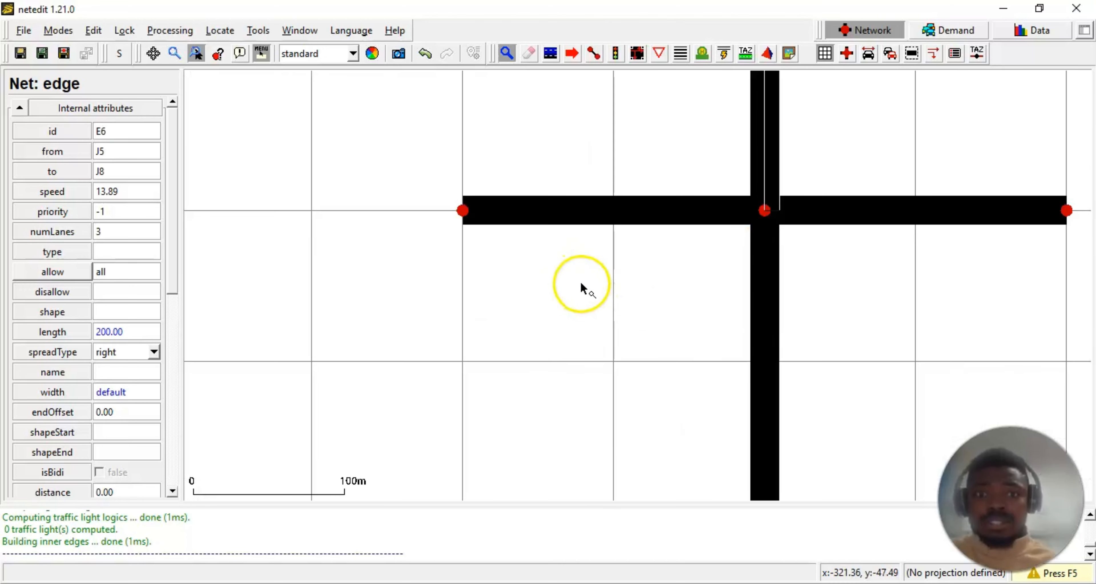
pyautogui.moveTo(601, 291); pyautogui.dragTo(538, 372)
pyautogui.scroll(2, 566, 319)
pyautogui.click(629, 222)
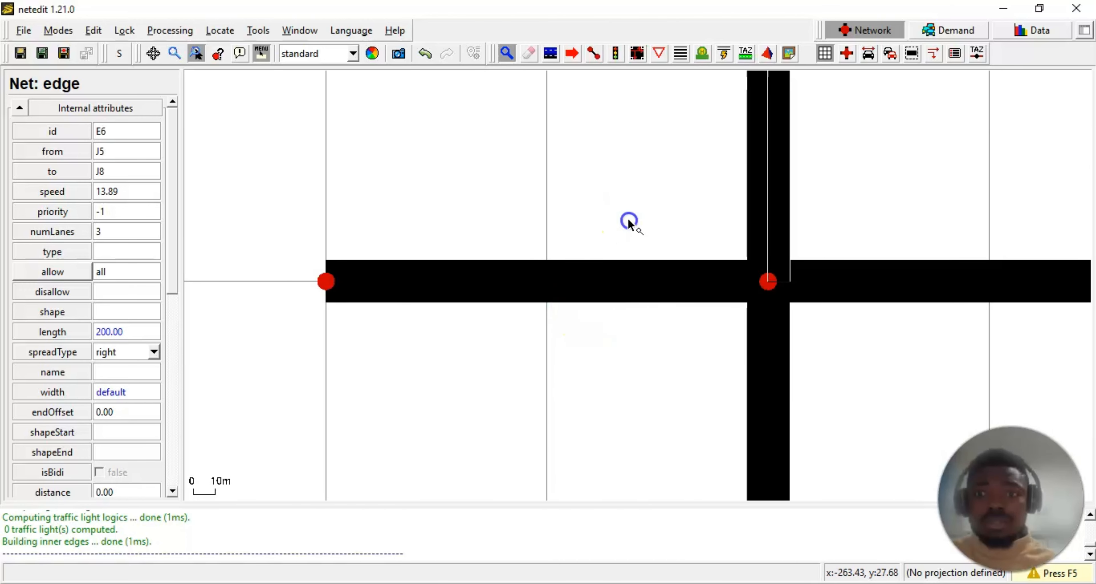
pyautogui.scroll(-1, 655, 206)
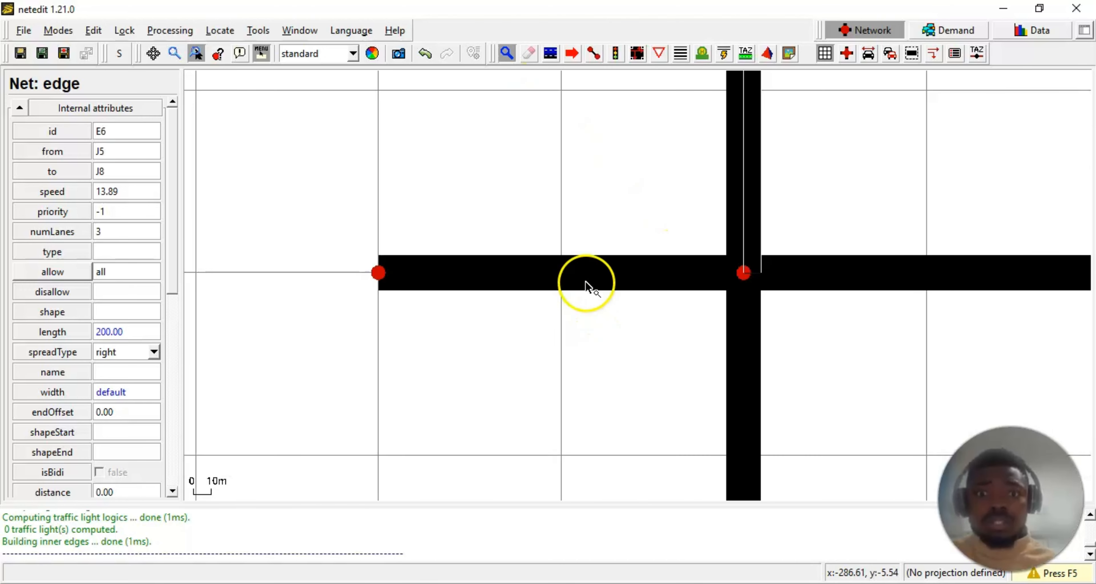
pyautogui.click(520, 277)
pyautogui.scroll(3, 531, 255)
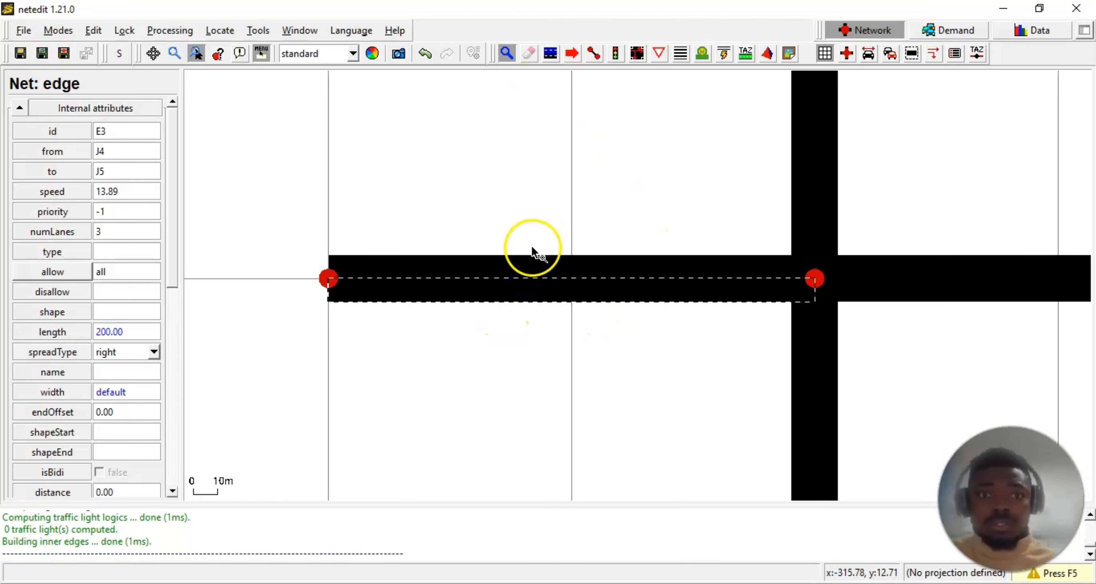
pyautogui.scroll(-3, 536, 252)
pyautogui.scroll(-3, 535, 250)
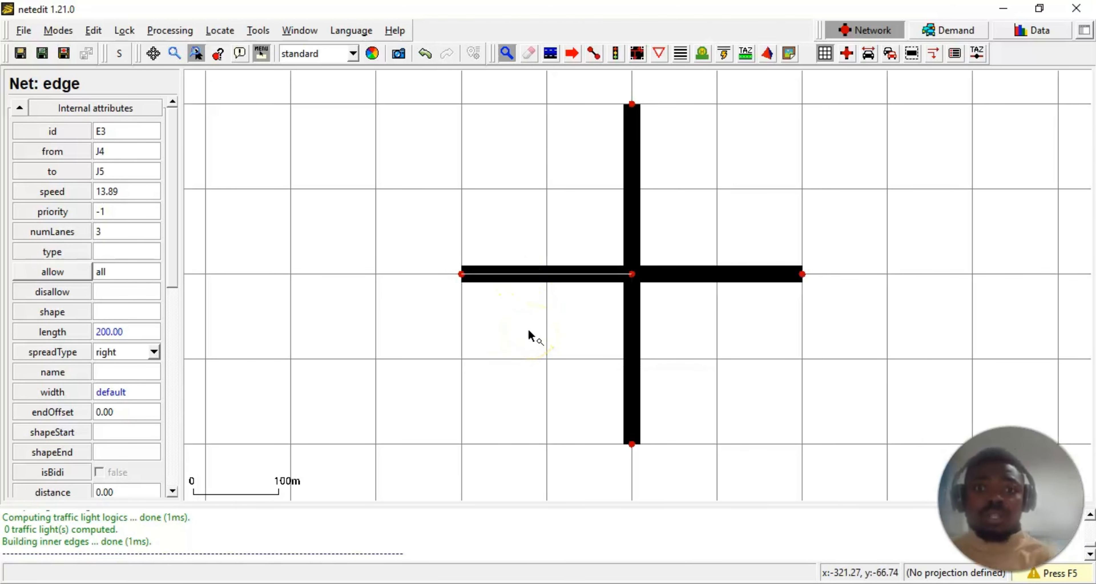
# - Change the id of the western arm's edge running towards the central junction (E3) to LD1
pyautogui.scroll(5, 511, 319)
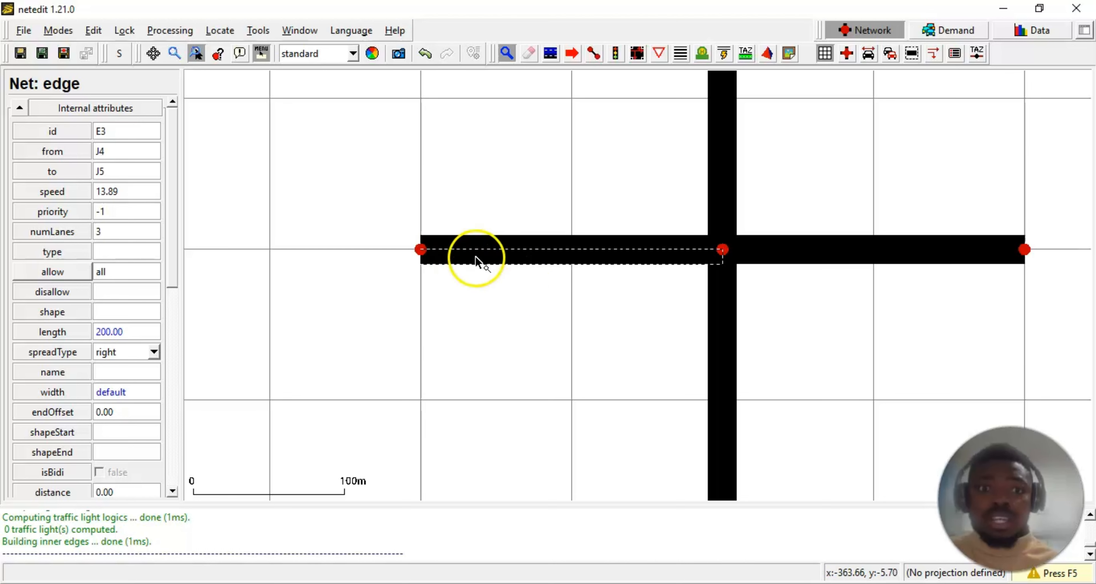
pyautogui.click(460, 261)
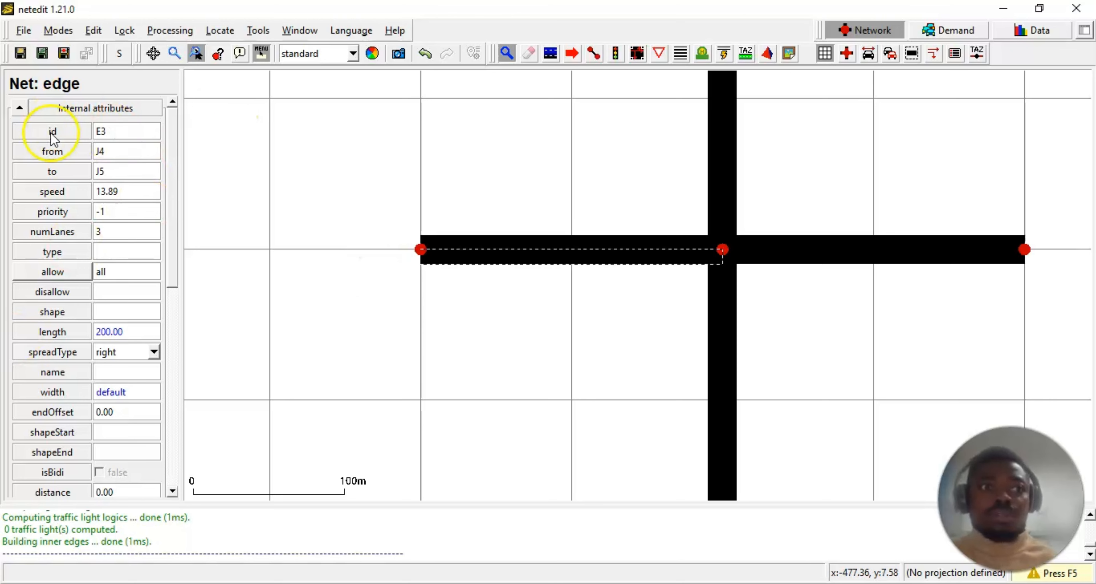
pyautogui.scroll(1, 372, 246)
pyautogui.scroll(3, 371, 247)
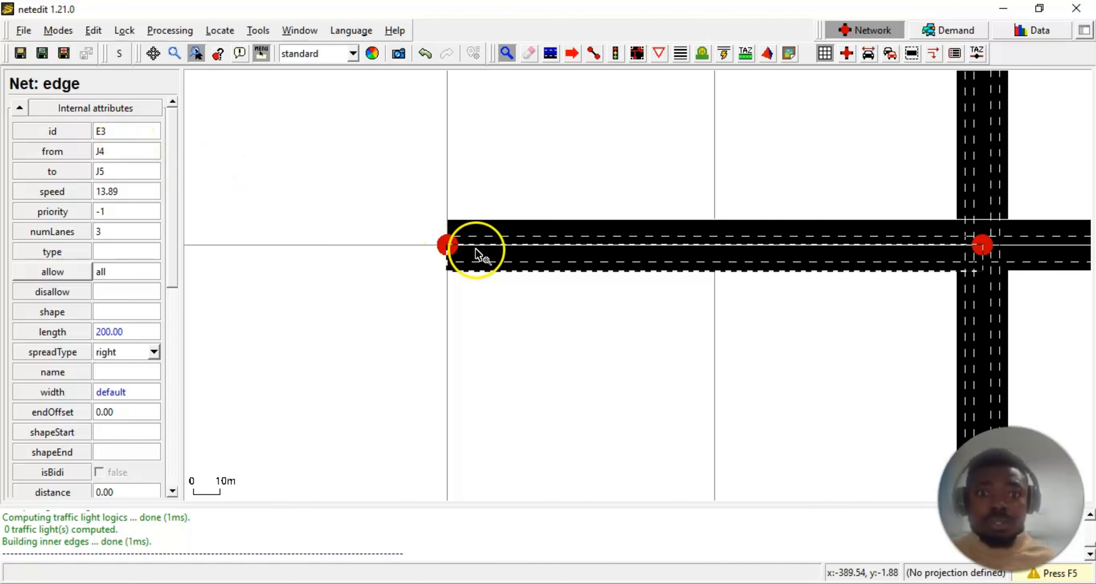
pyautogui.click(501, 265)
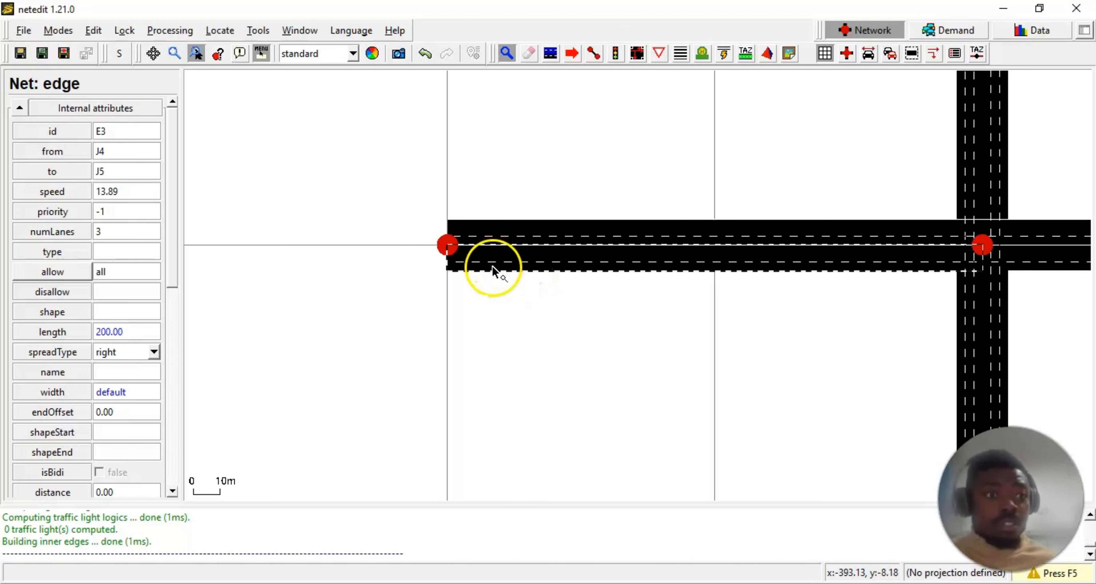
pyautogui.click(131, 134)
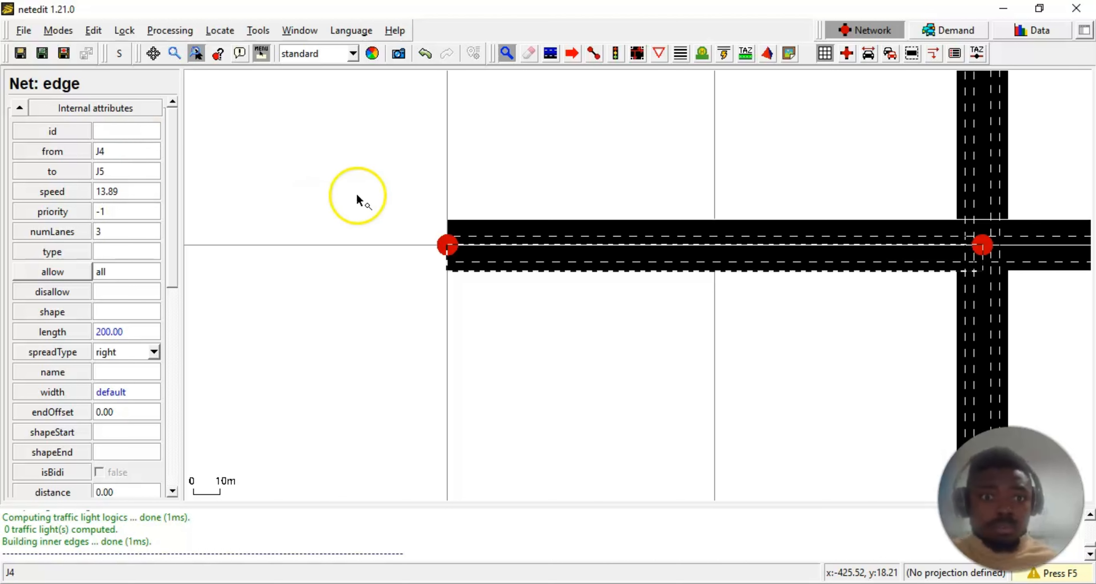
pyautogui.click(569, 267)
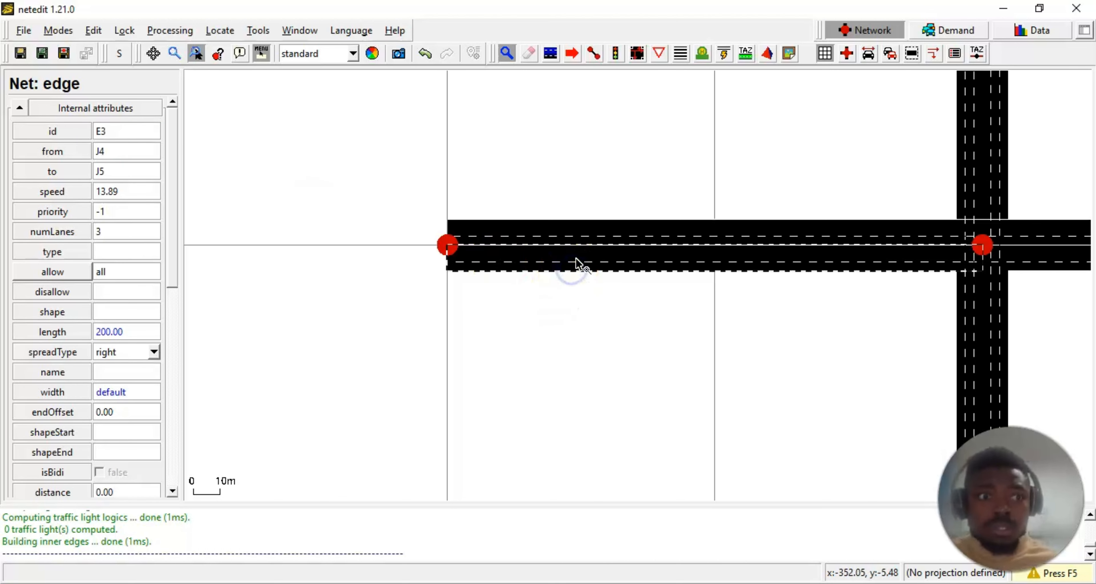
pyautogui.click(129, 132)
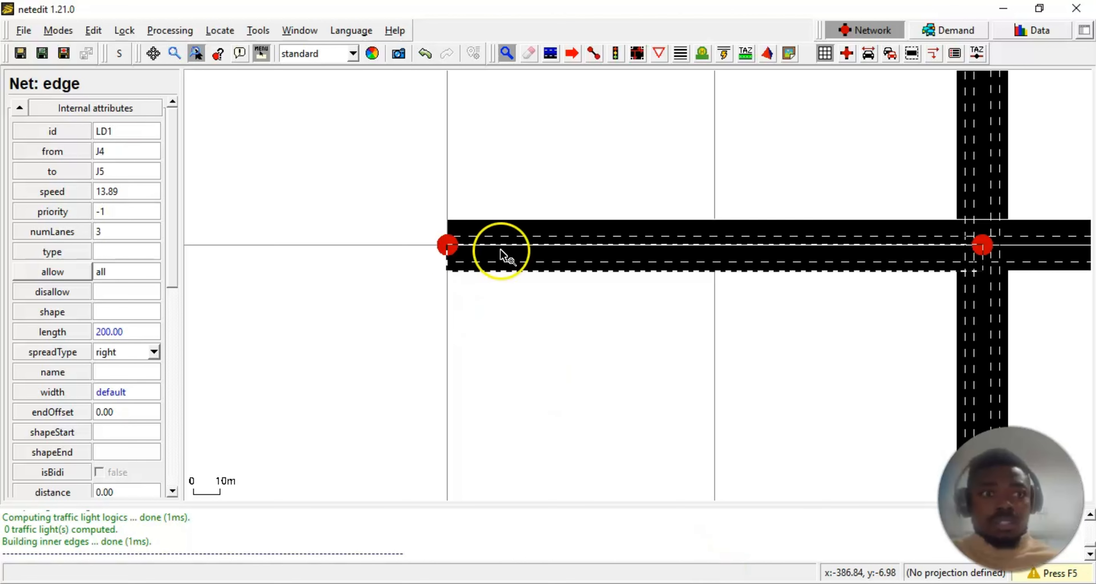
# - Change the id of the western arm's edge leaving the central junction (-E3) to LU1 and check both western edges' ids
pyautogui.click(521, 230)
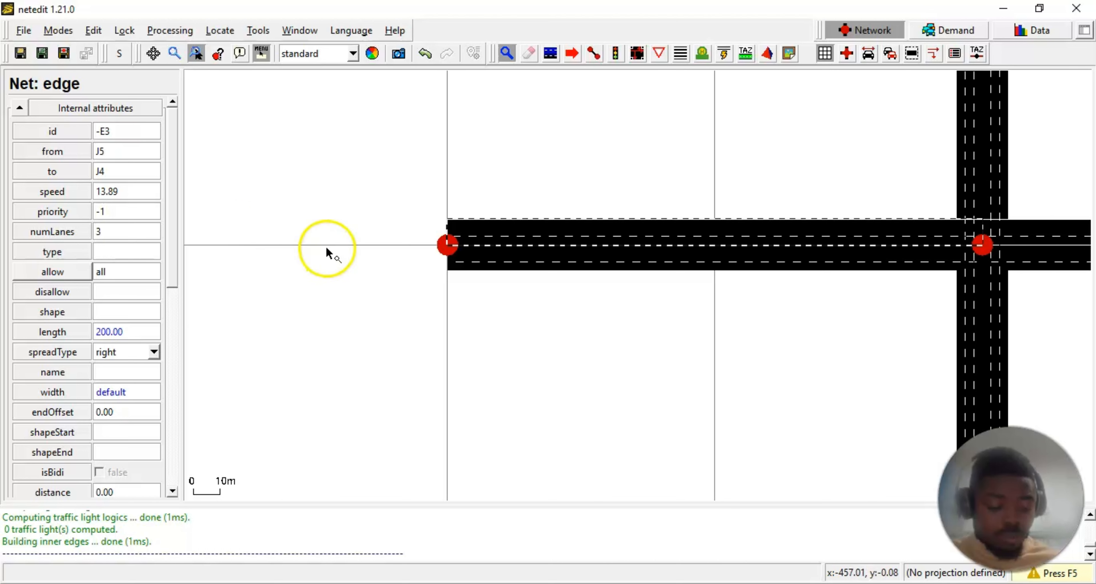
pyautogui.click(130, 131)
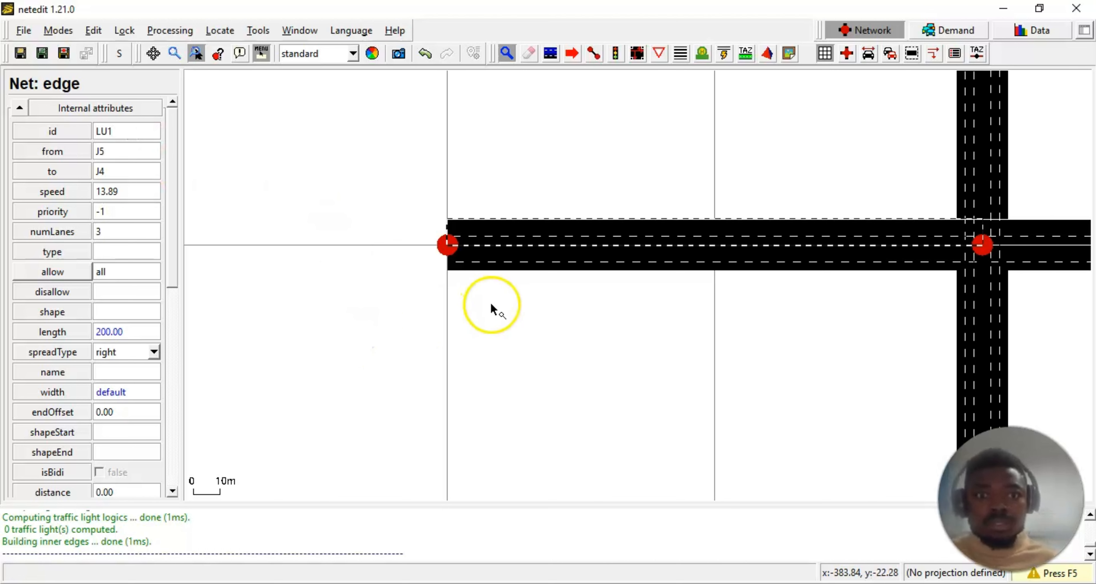
pyautogui.click(505, 266)
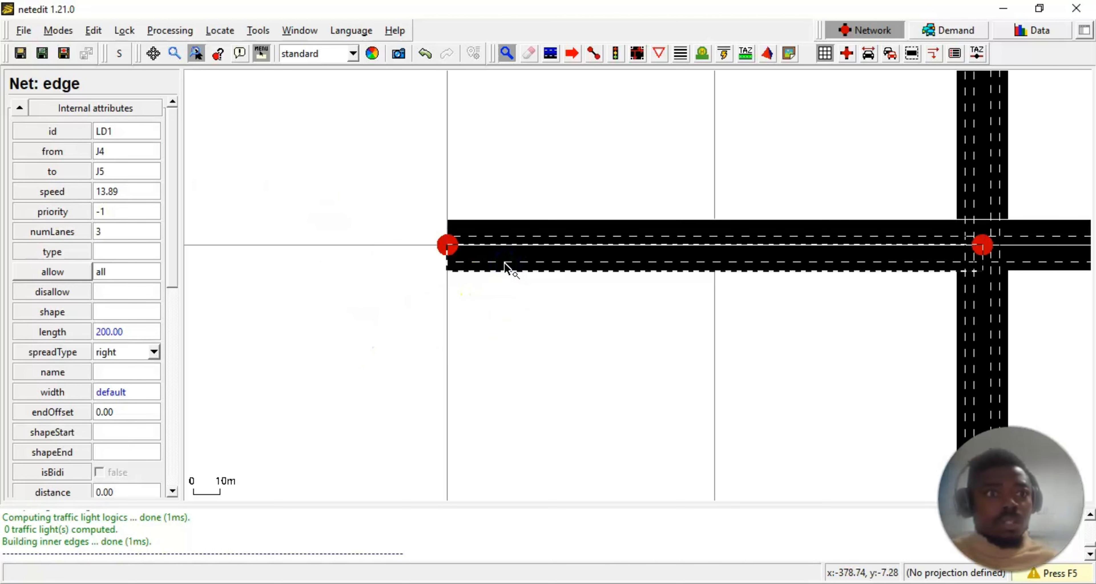
pyautogui.click(500, 273)
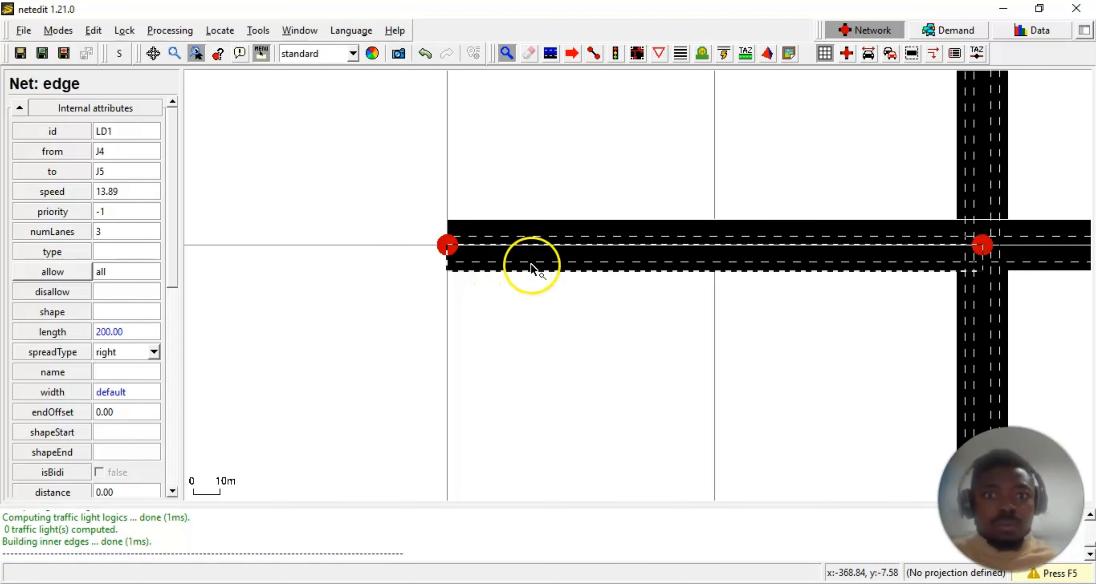
pyautogui.click(528, 234)
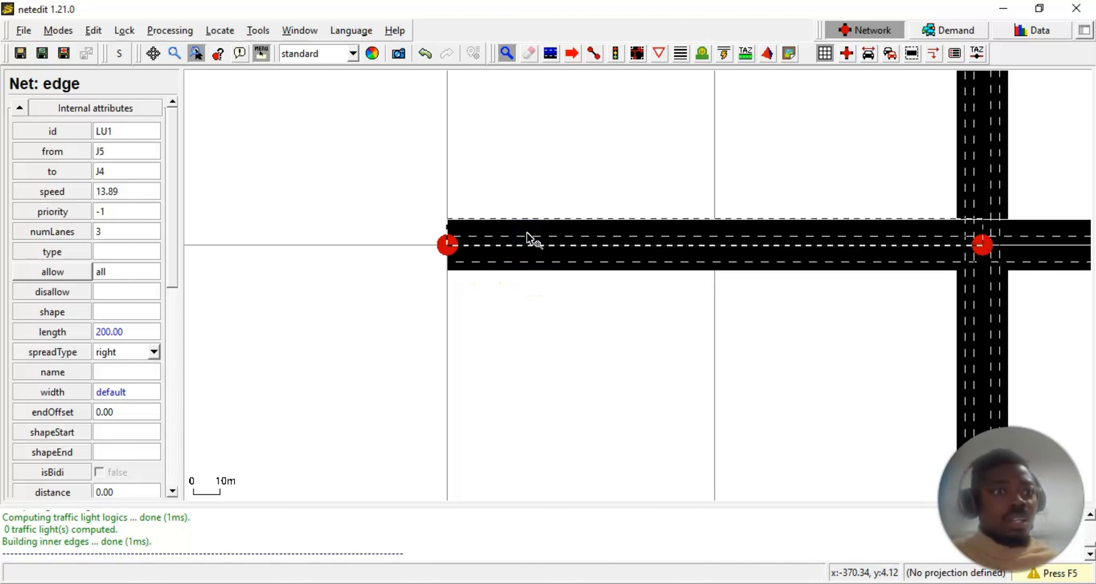
# - Change the id of the eastern arm's edge leaving the central junction (E4) to RD1
pyautogui.scroll(-5, 539, 354)
pyautogui.moveTo(634, 352); pyautogui.dragTo(402, 356)
pyautogui.scroll(2, 733, 319)
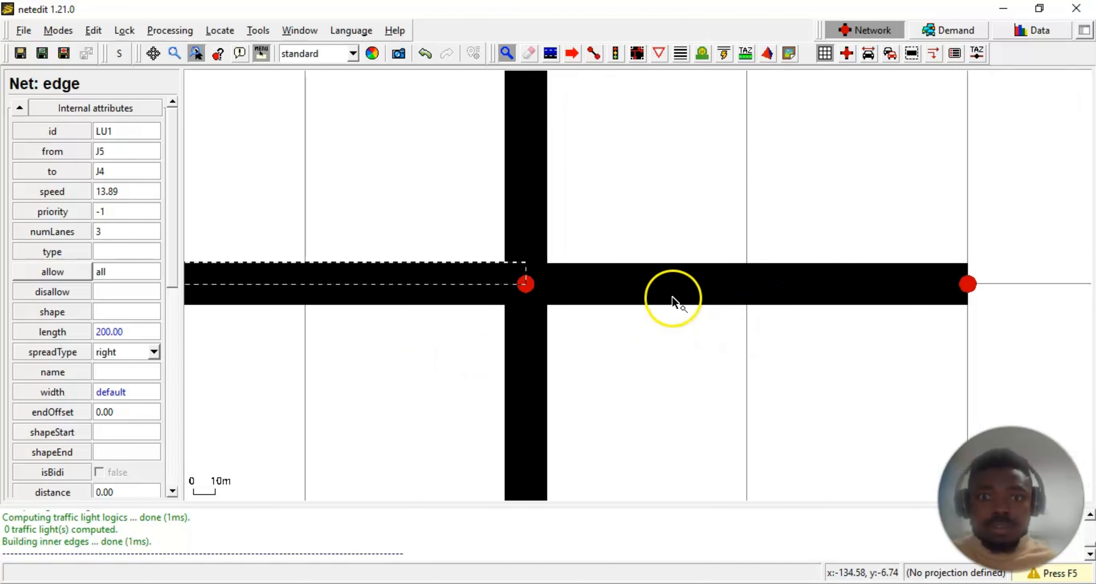
pyautogui.click(672, 300)
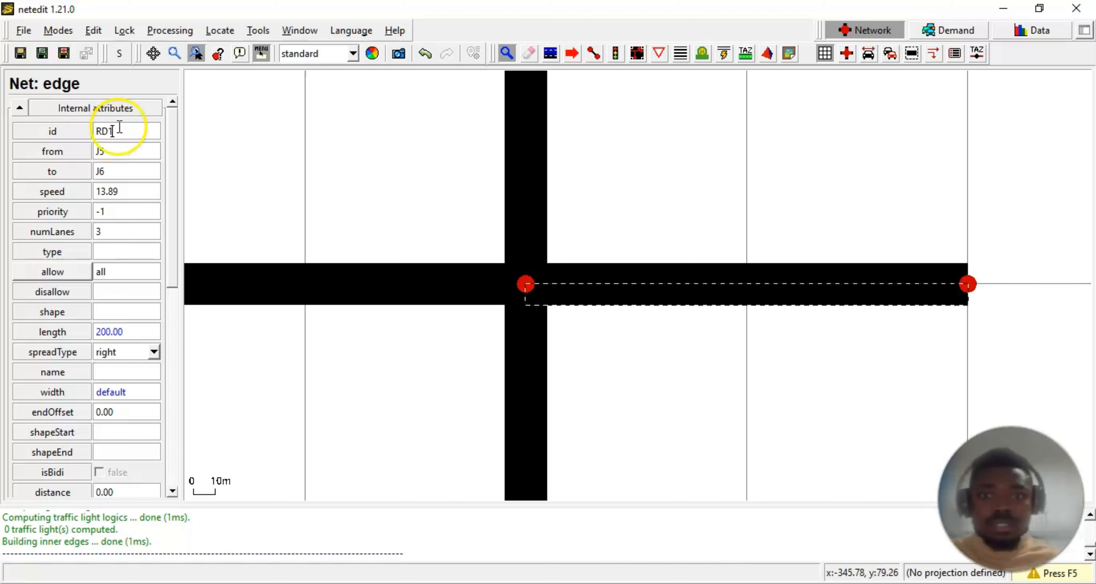
# - Change the id of the eastern arm's edge running towards the central junction (-E4) to RU1
pyautogui.click(603, 274)
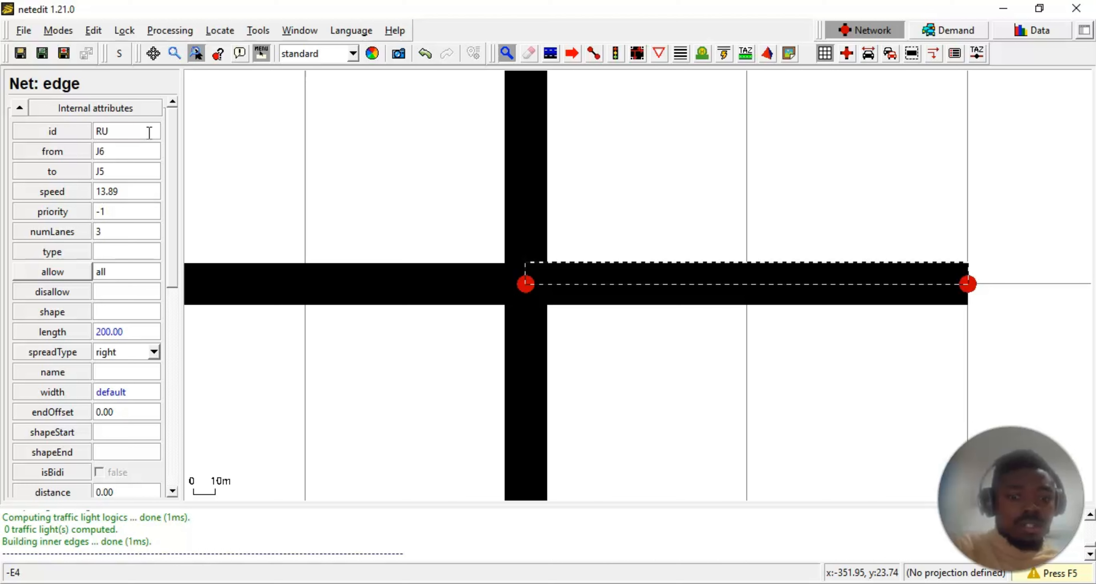
pyautogui.click(739, 387)
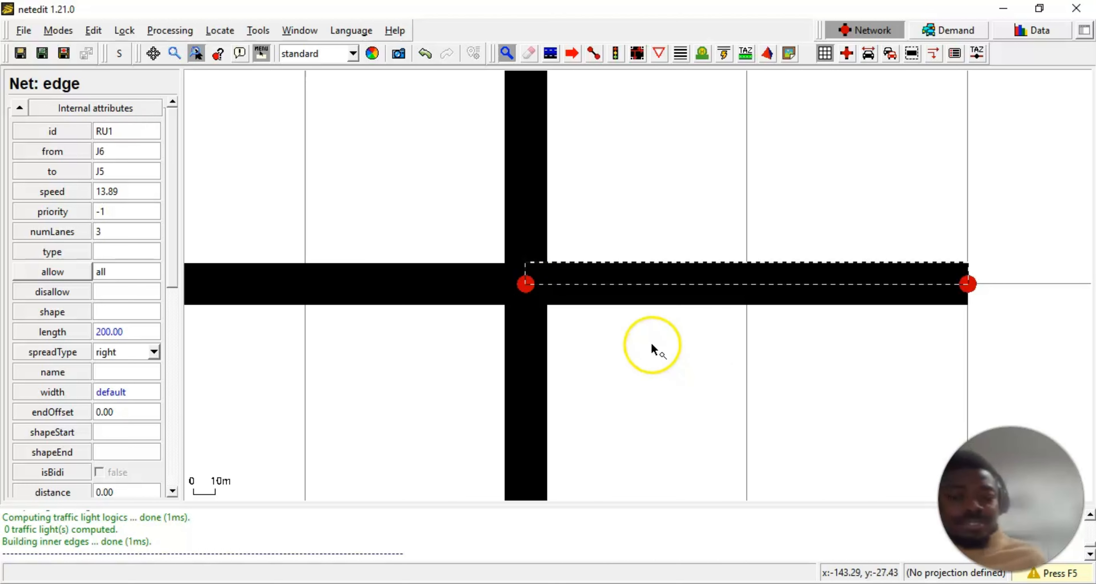
pyautogui.click(652, 301)
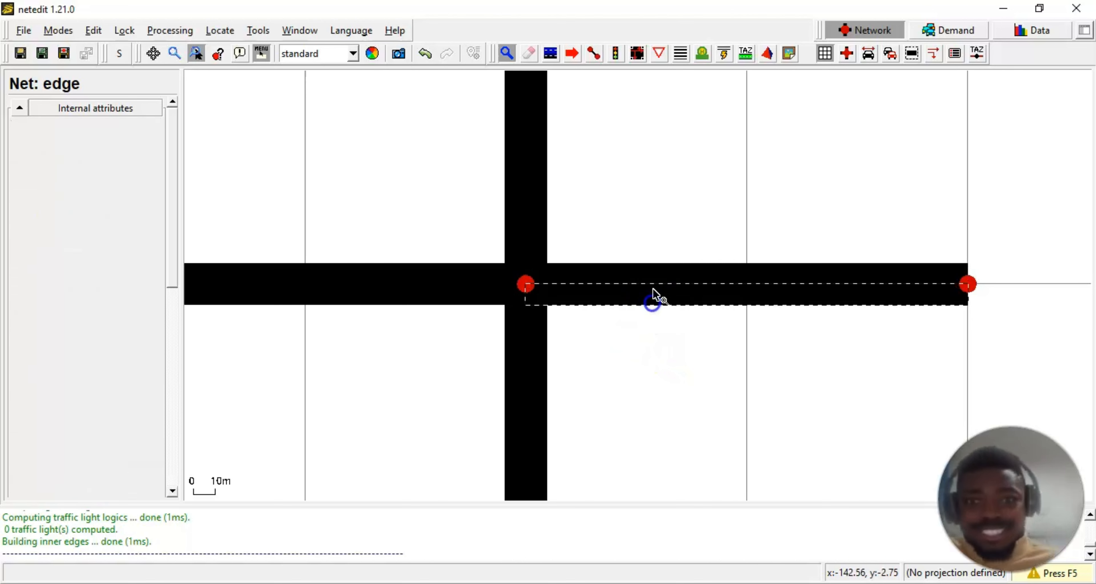
# - Change the id of the southern arm's edge leaving the central junction to DL2
pyautogui.scroll(-3, 617, 352)
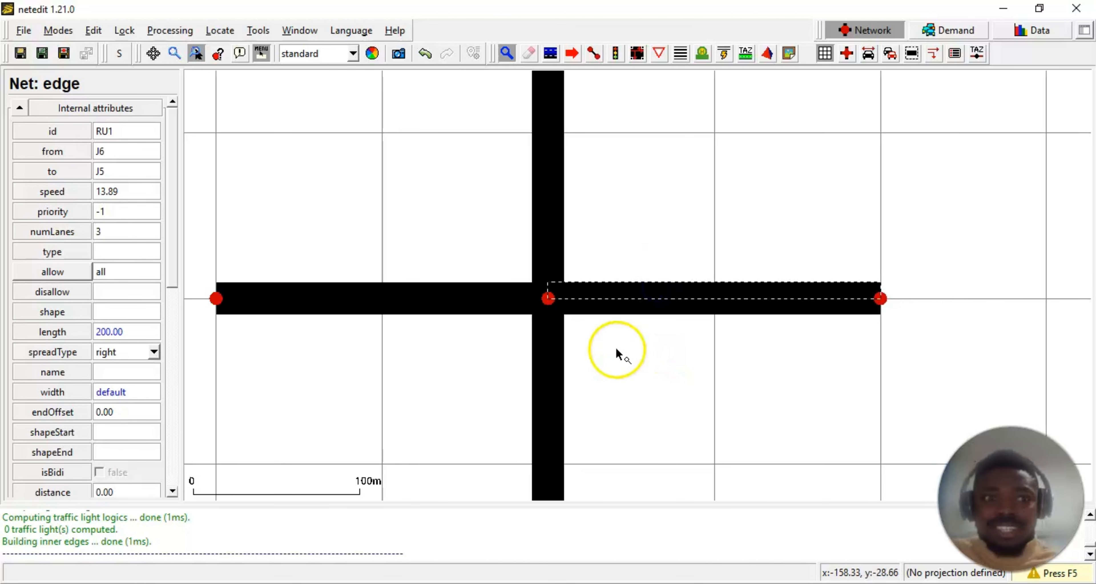
pyautogui.scroll(-1, 356, 404)
pyautogui.moveTo(420, 392); pyautogui.dragTo(430, 318)
pyautogui.scroll(1, 406, 390)
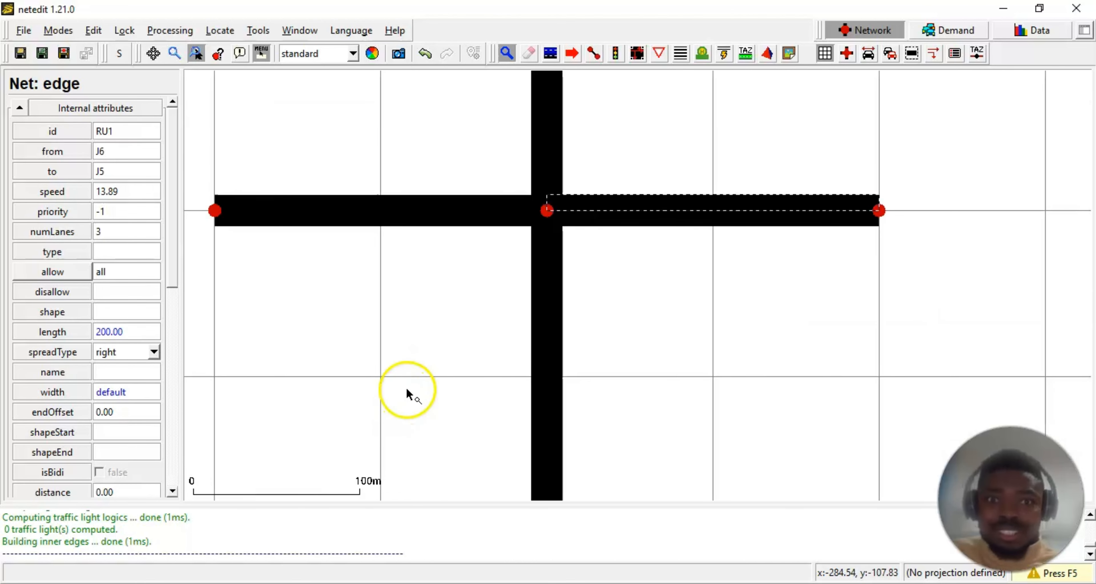
pyautogui.scroll(-4, 407, 393)
pyautogui.moveTo(399, 391); pyautogui.dragTo(389, 336)
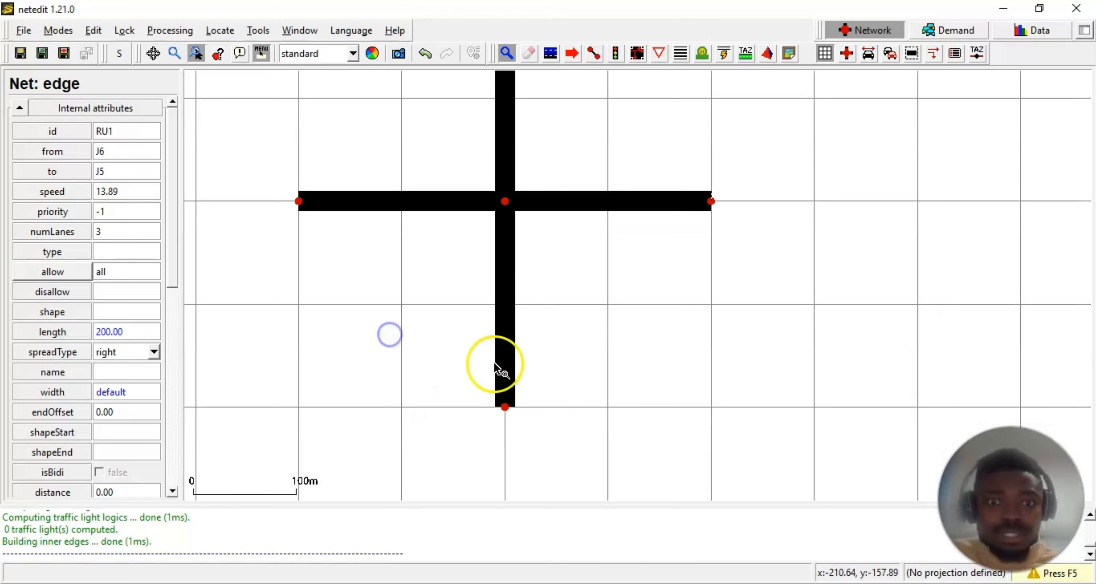
pyautogui.scroll(2, 489, 358)
pyautogui.click(505, 373)
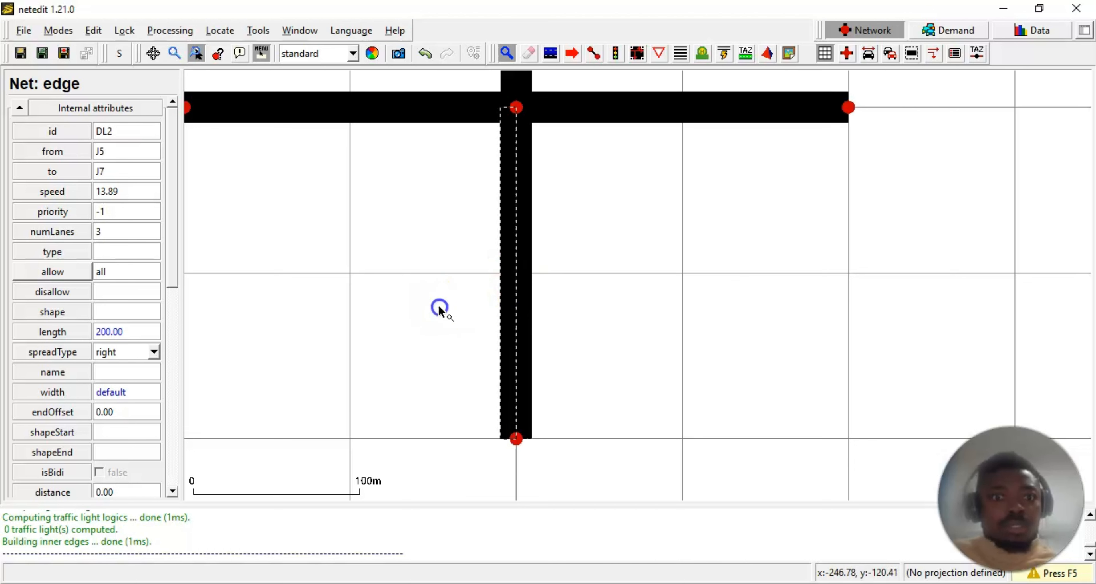
# - Change the id of the southern arm's edge running towards the central junction to DR2
pyautogui.click(527, 315)
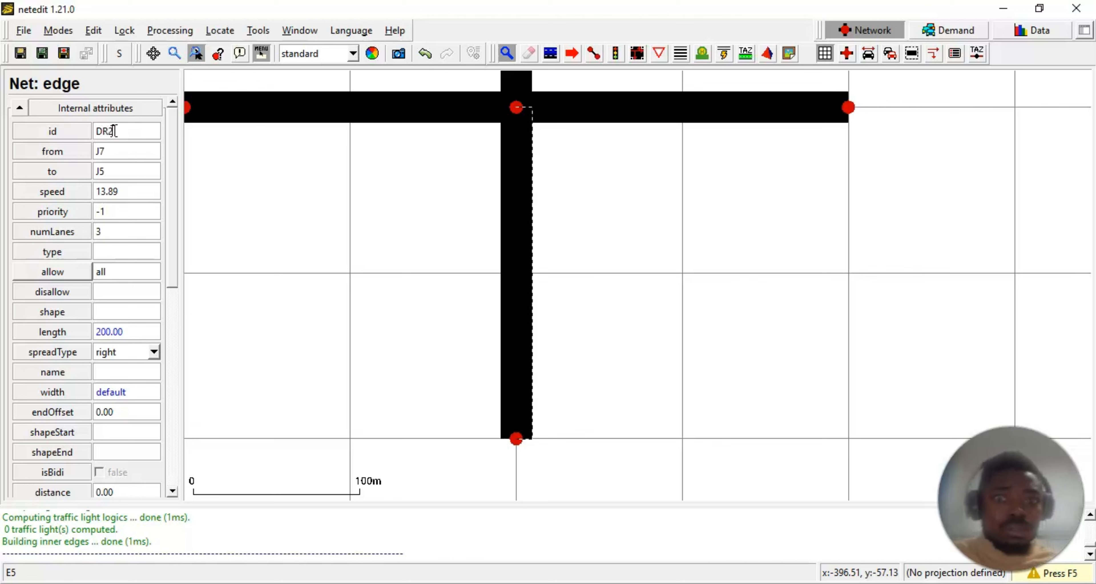
pyautogui.click(706, 313)
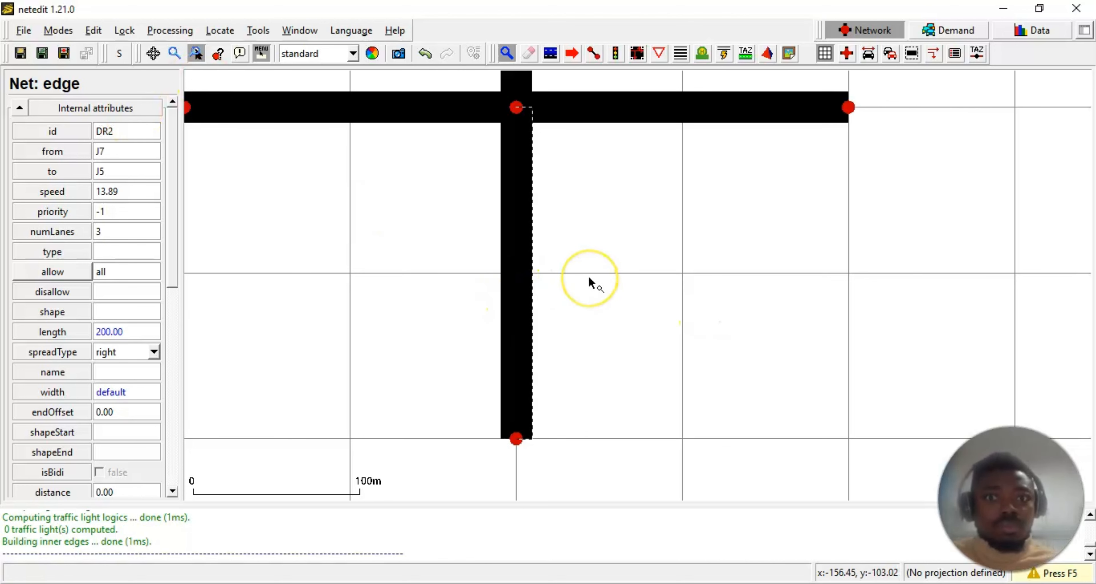
pyautogui.scroll(3, 589, 281)
pyautogui.scroll(-3, 588, 293)
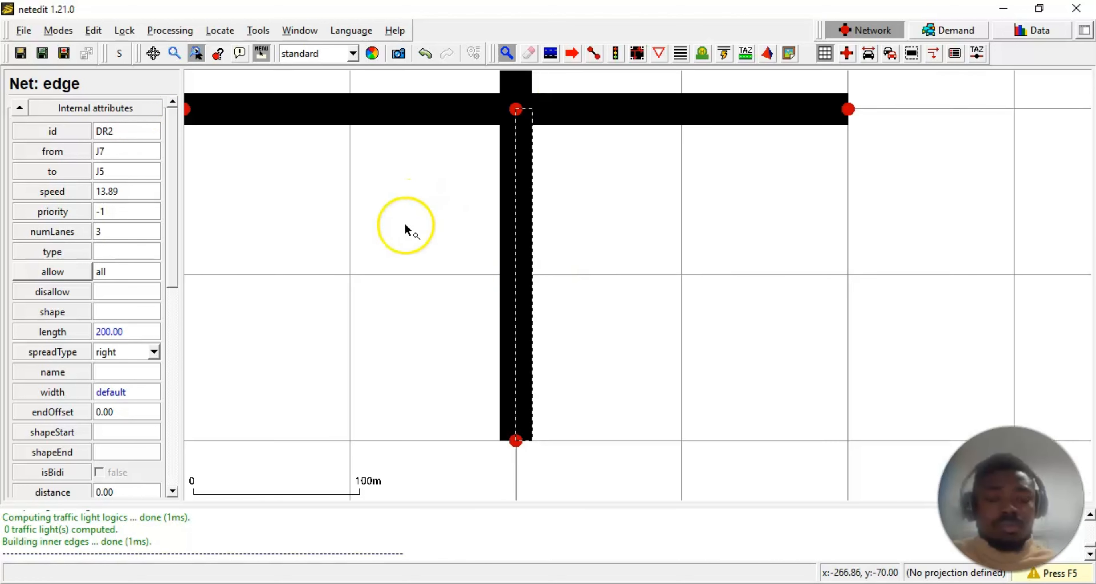
# - Change the id of the northern arm's edge running towards the central junction to UL2
pyautogui.scroll(-2, 404, 234)
pyautogui.moveTo(402, 236); pyautogui.dragTo(448, 399)
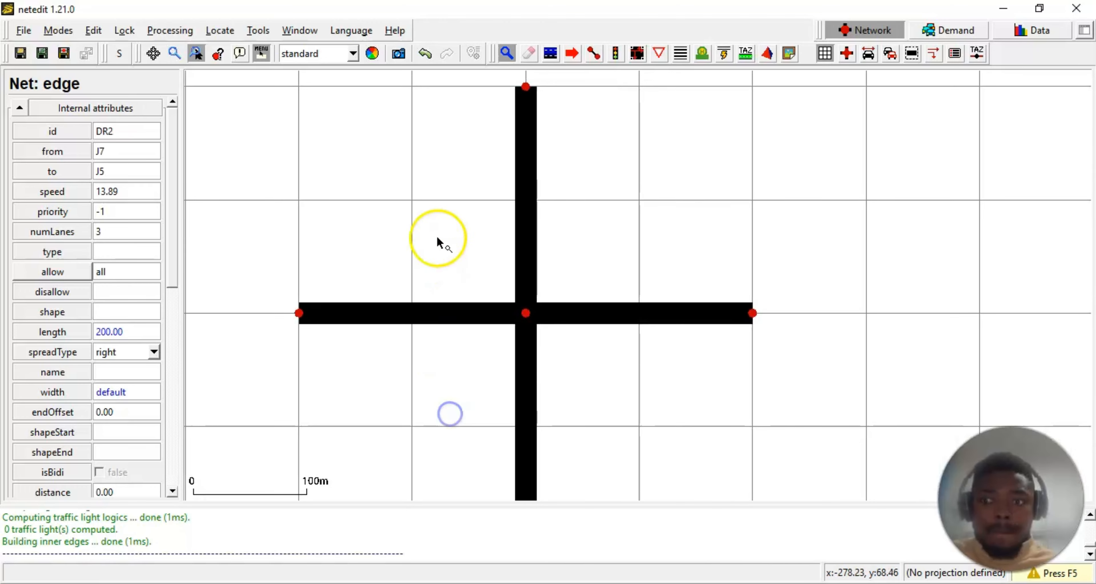
pyautogui.moveTo(435, 242); pyautogui.dragTo(453, 274)
pyautogui.scroll(2, 453, 274)
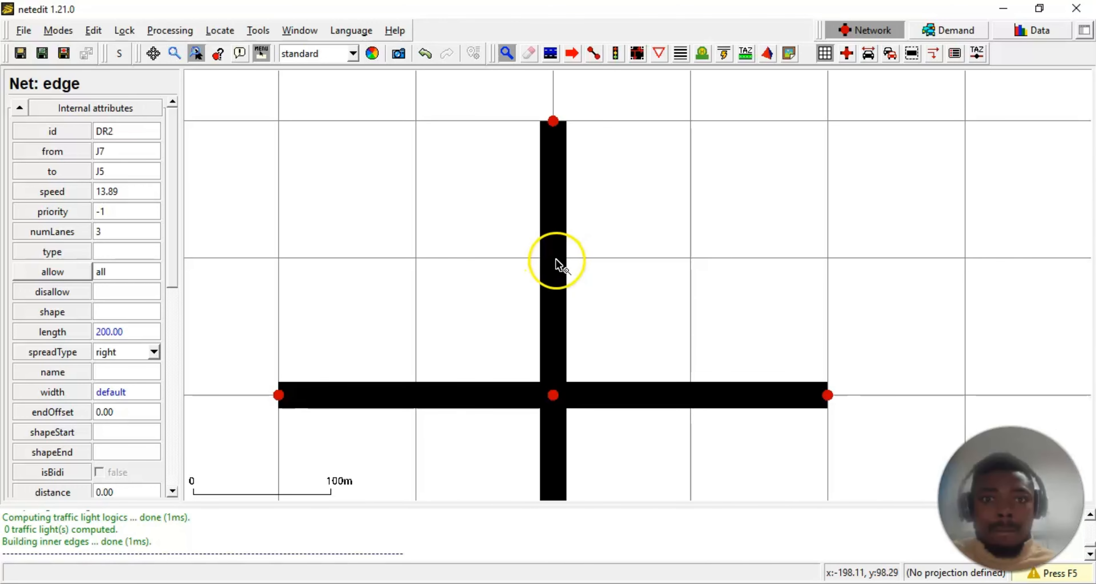
pyautogui.click(548, 275)
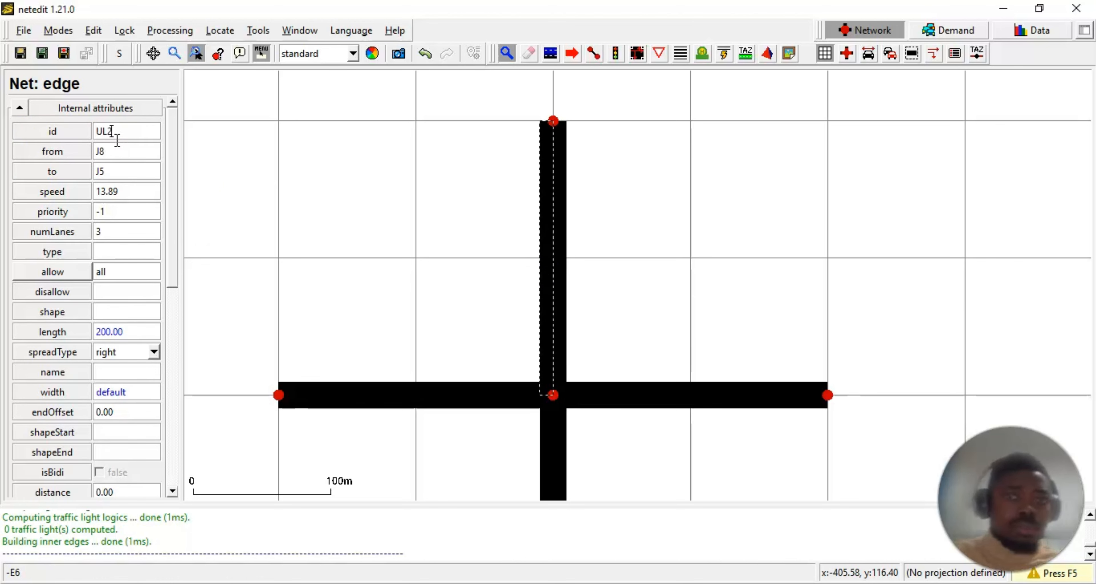
# - Change the id of the northern arm's edge leaving the central junction to UR2
pyautogui.click(558, 268)
pyautogui.click(113, 126)
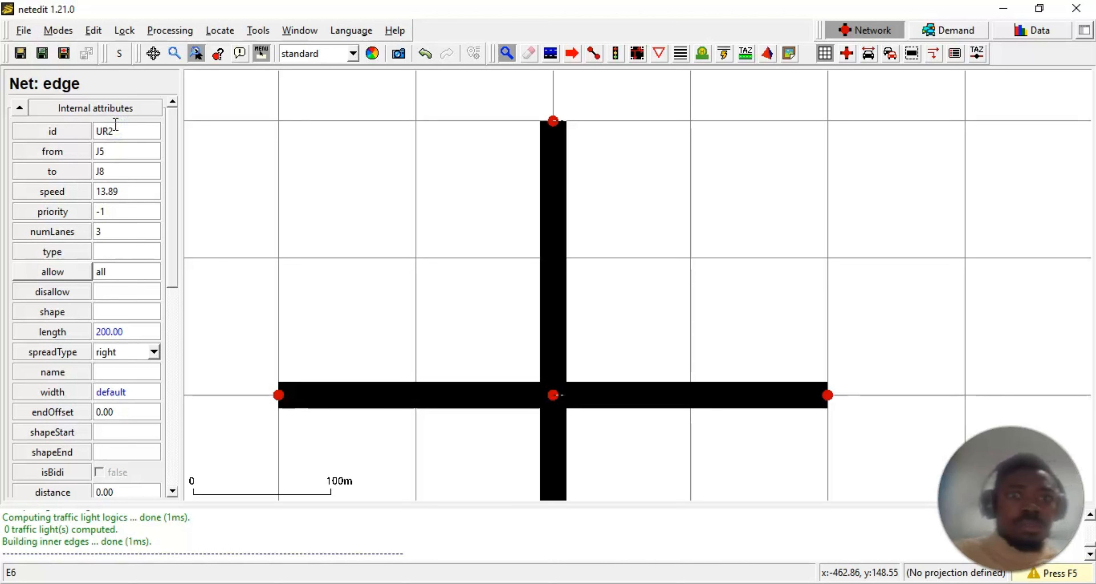
pyautogui.click(394, 324)
# - Look over the whole intersection, examining the western arm's lanes and the layout of all four arms
pyautogui.scroll(-2, 443, 241)
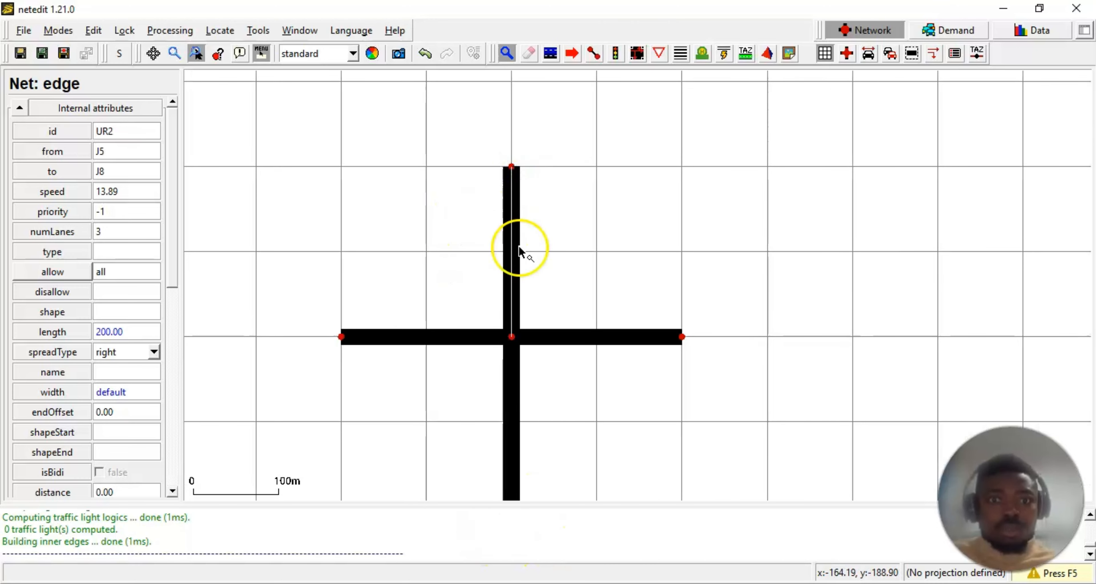
pyautogui.scroll(2, 415, 269)
pyautogui.scroll(-1, 437, 225)
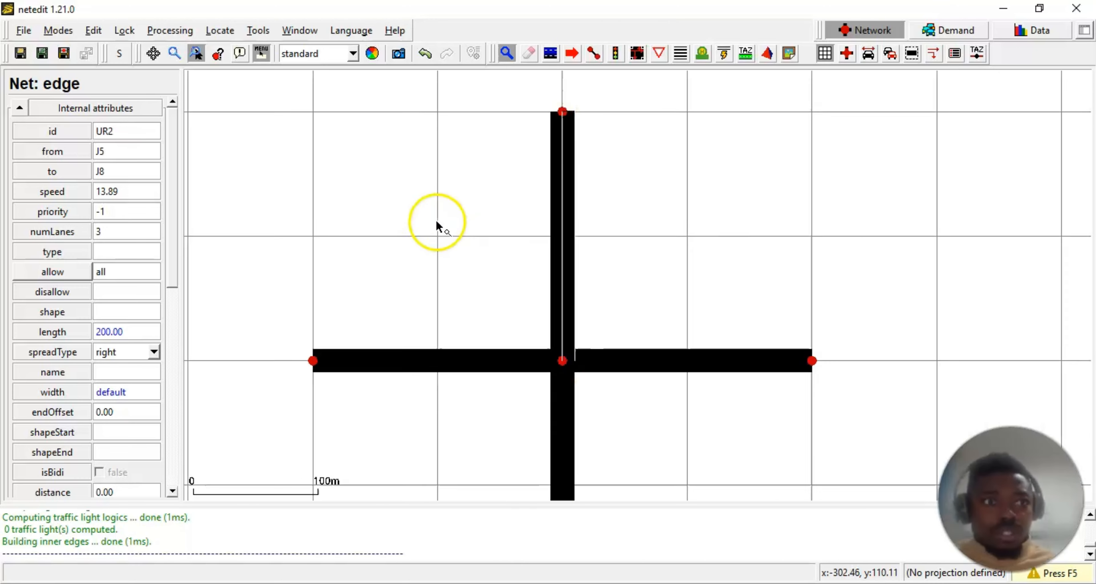
pyautogui.scroll(-1, 437, 226)
pyautogui.moveTo(434, 220); pyautogui.dragTo(608, 237)
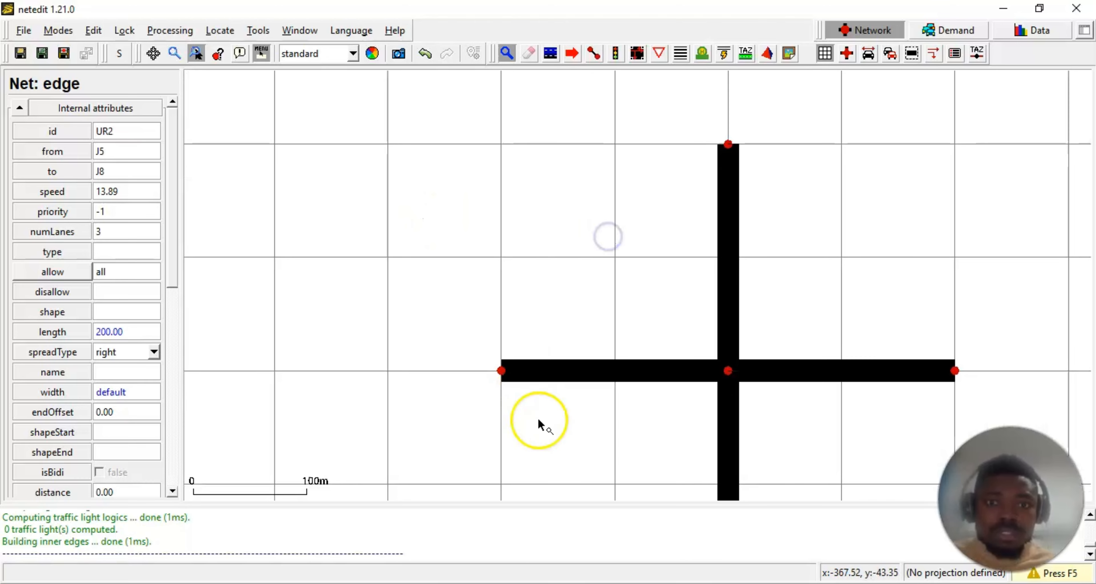
pyautogui.scroll(5, 513, 367)
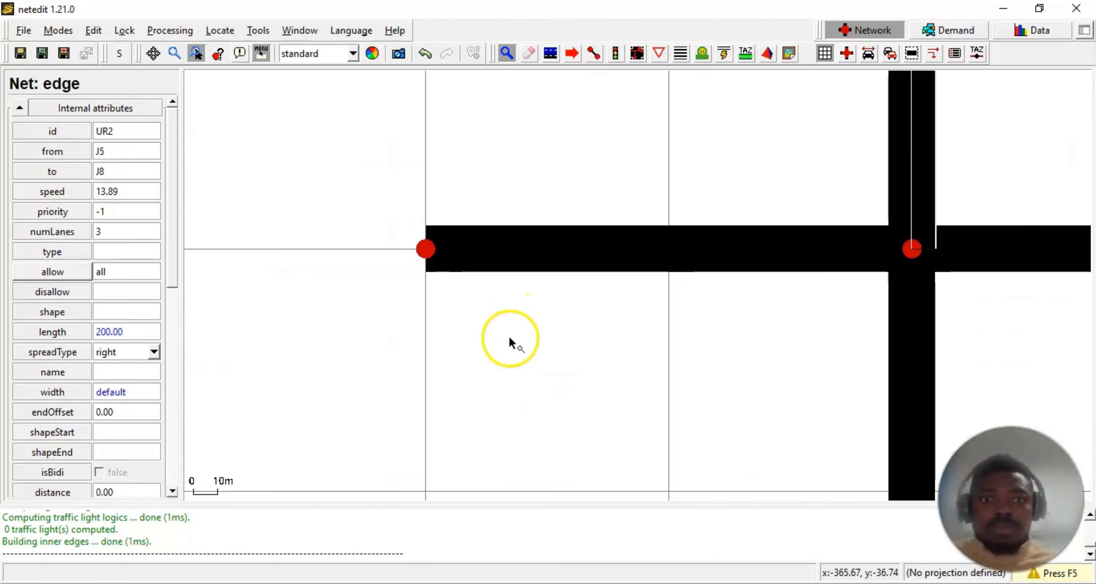
pyautogui.scroll(1, 512, 343)
pyautogui.moveTo(647, 345); pyautogui.dragTo(563, 388)
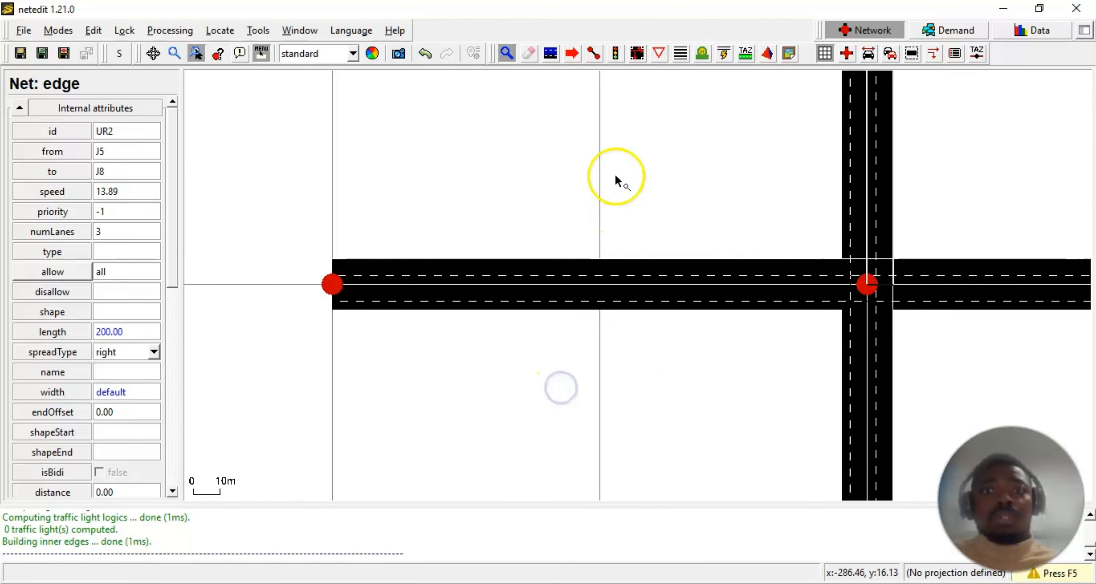
pyautogui.scroll(-1, 689, 291)
pyautogui.scroll(-1, 662, 344)
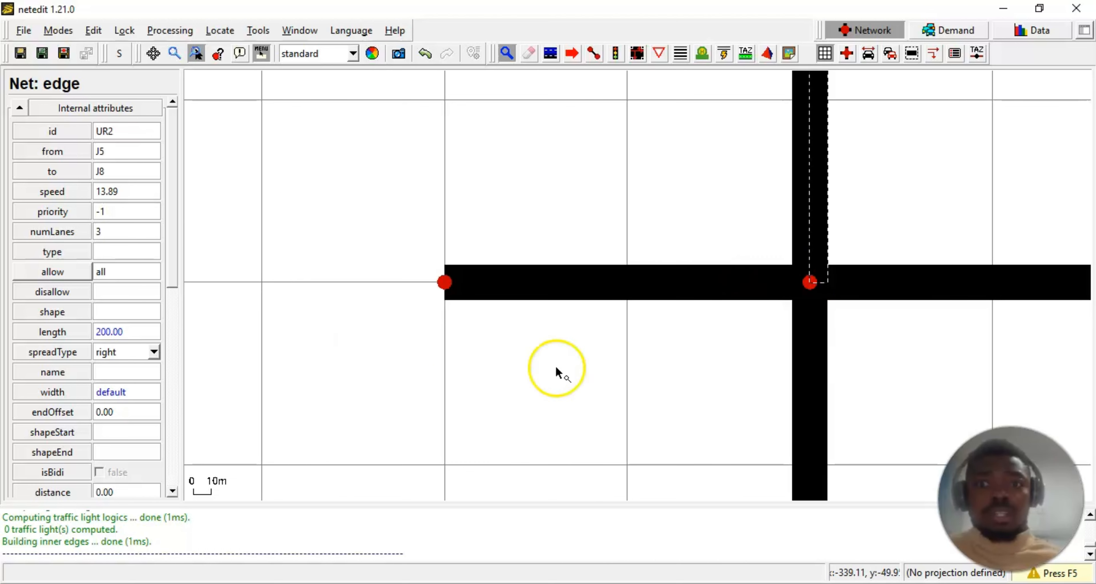
pyautogui.scroll(-8, 843, 213)
pyautogui.moveTo(841, 323); pyautogui.dragTo(634, 362)
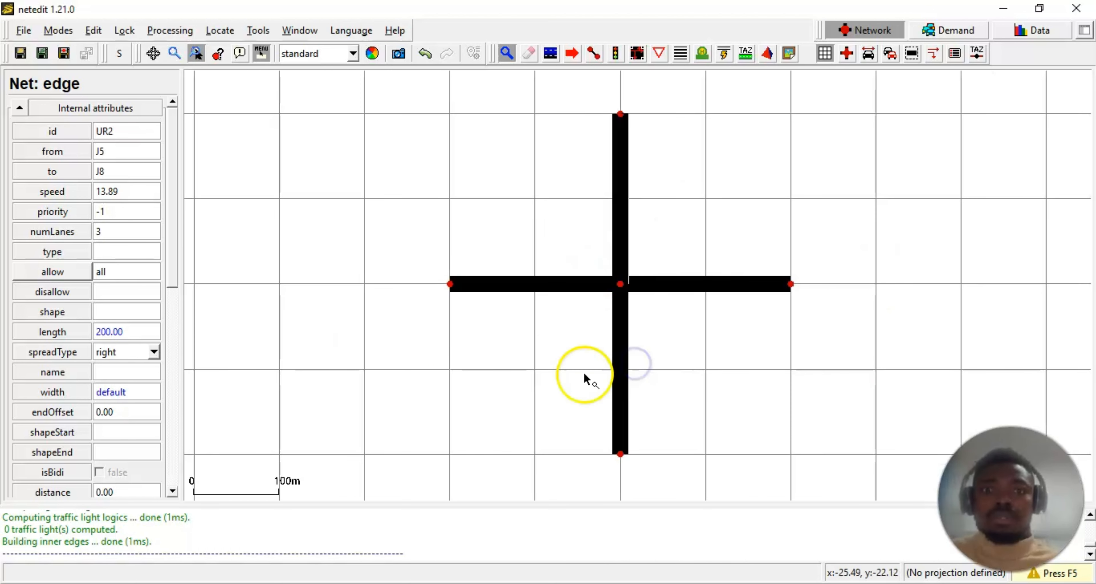
# - Switch to connection editing and inspect the lane connections at the central junction, including those of the western approach lane LD1_2
pyautogui.click(637, 53)
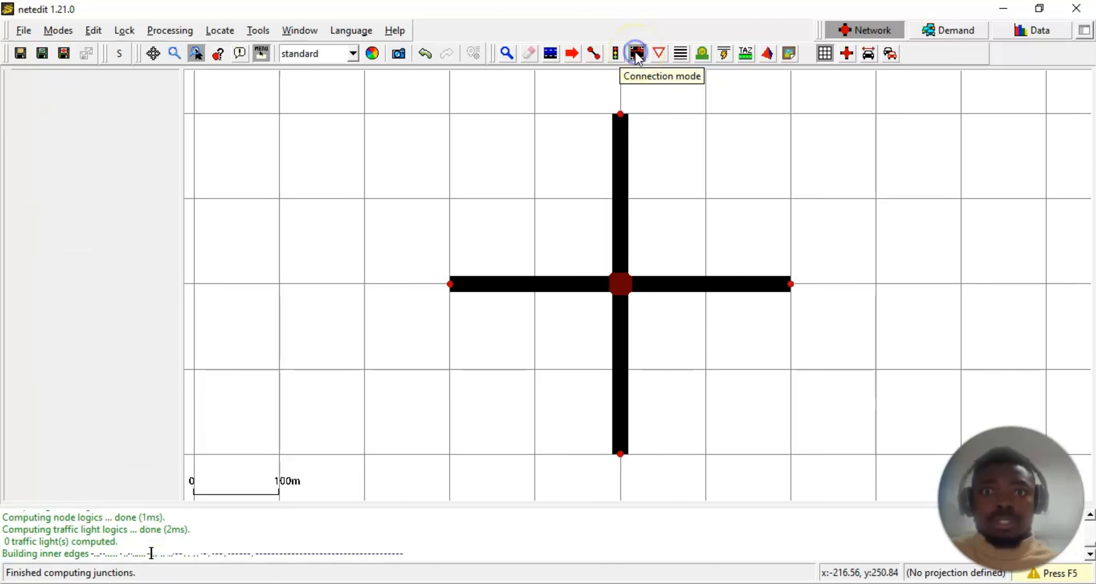
pyautogui.scroll(3, 600, 306)
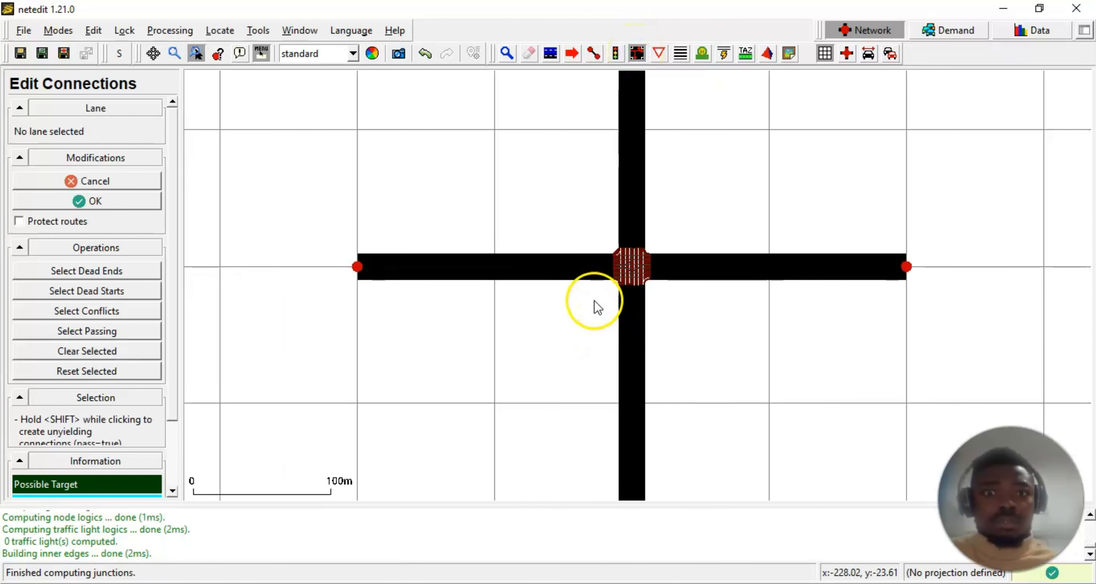
pyautogui.scroll(8, 580, 315)
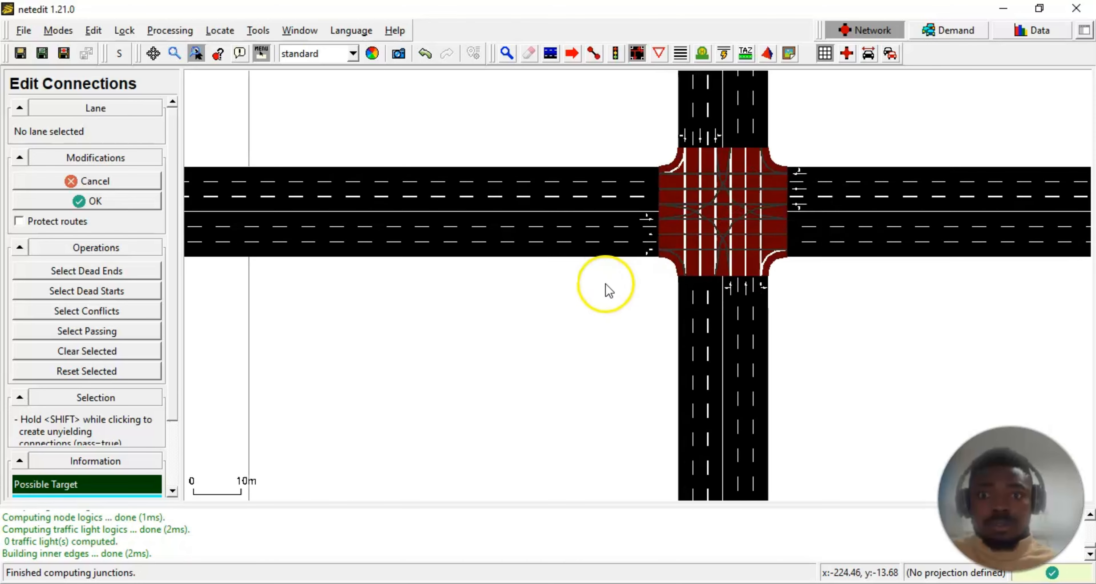
pyautogui.moveTo(887, 274); pyautogui.dragTo(720, 332)
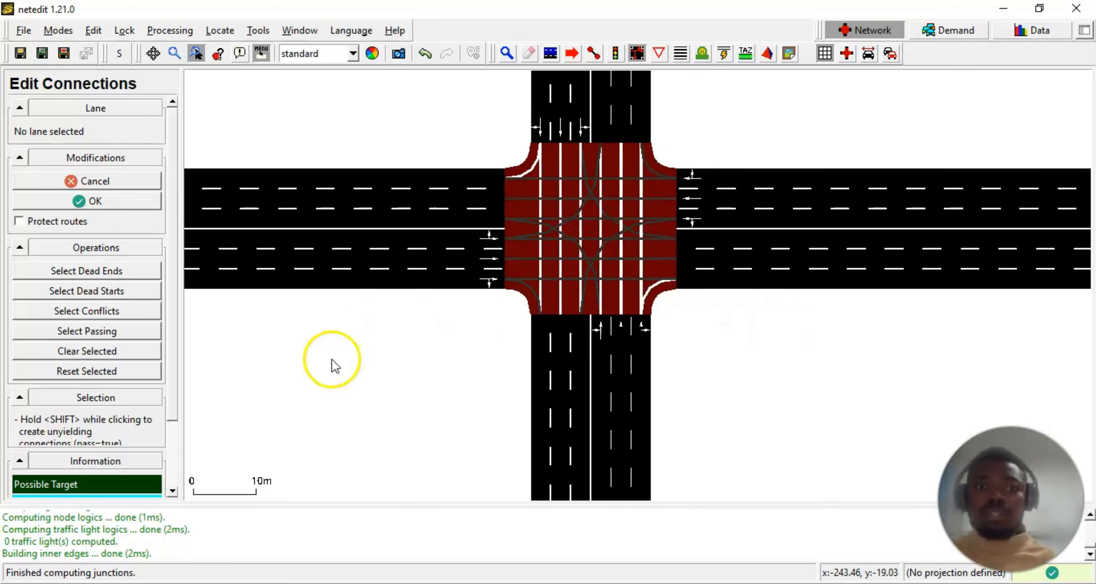
pyautogui.moveTo(330, 346); pyautogui.dragTo(468, 320)
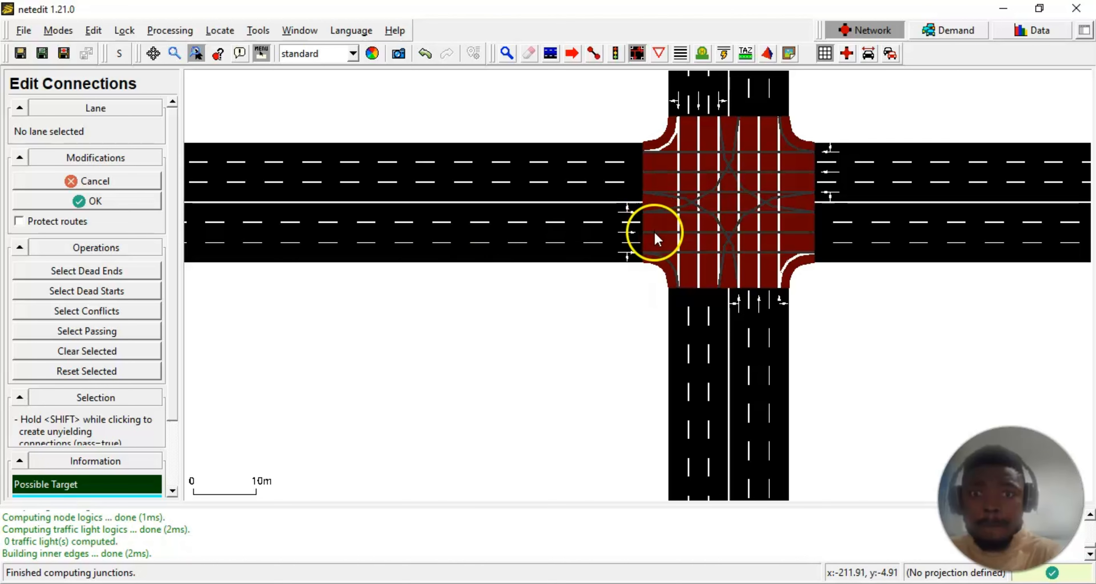
pyautogui.scroll(-1, 338, 309)
pyautogui.scroll(3, 374, 304)
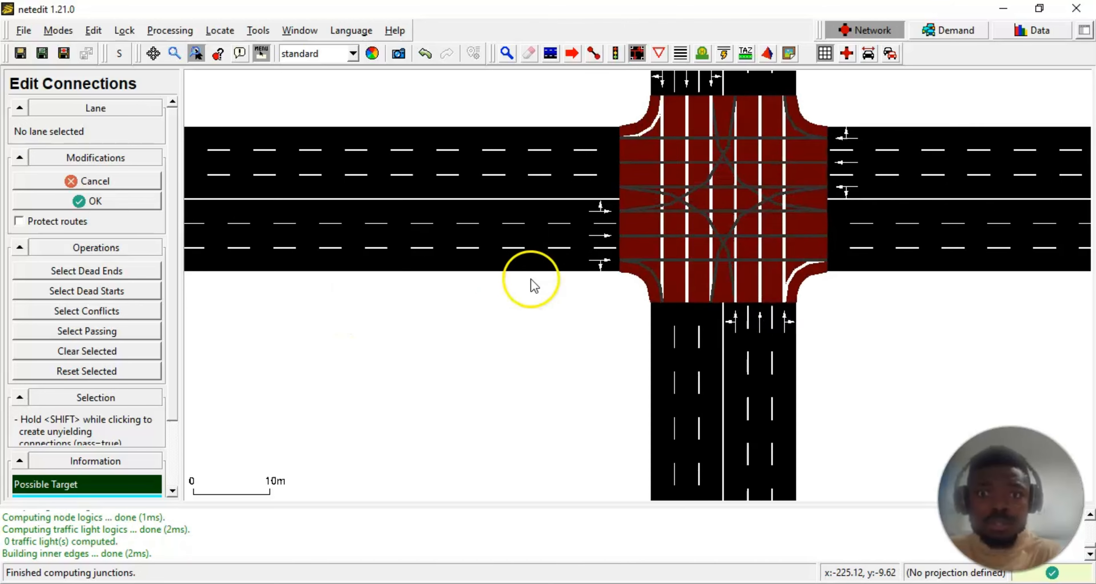
pyautogui.scroll(1, 531, 276)
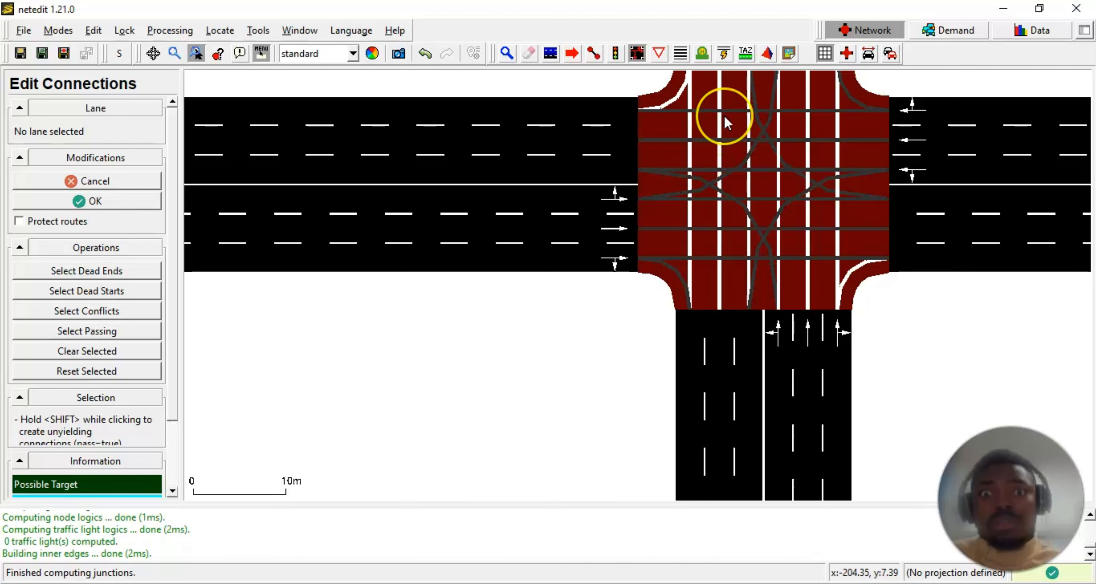
pyautogui.click(584, 205)
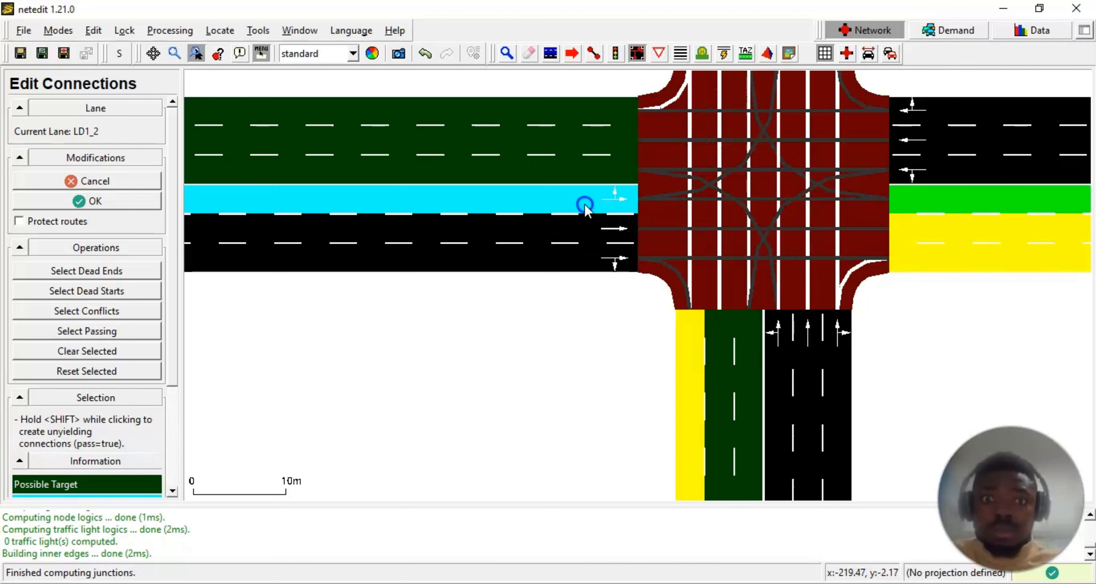
pyautogui.click(91, 201)
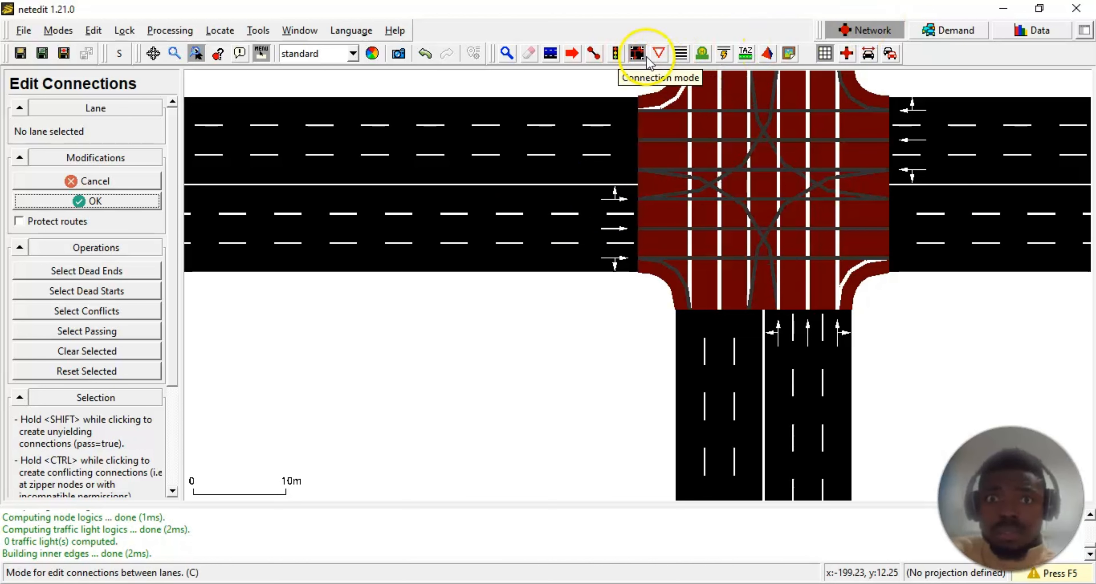
# - Remove the straight-ahead connection from western approach lane LD1_2 to the eastern arm's innermost outgoing lane and accept the change
pyautogui.click(567, 208)
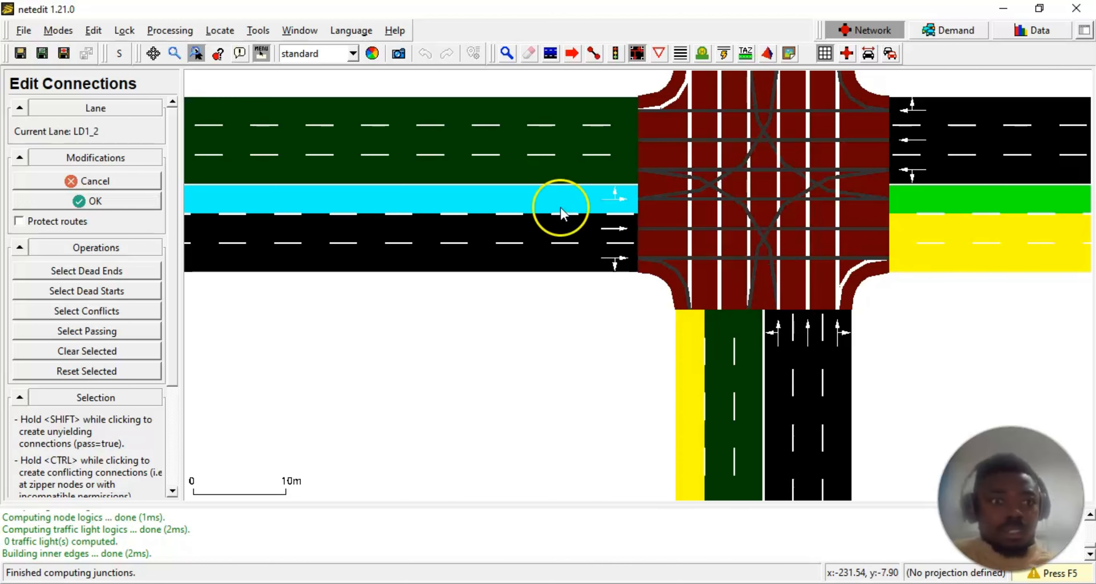
pyautogui.scroll(-5, 167, 391)
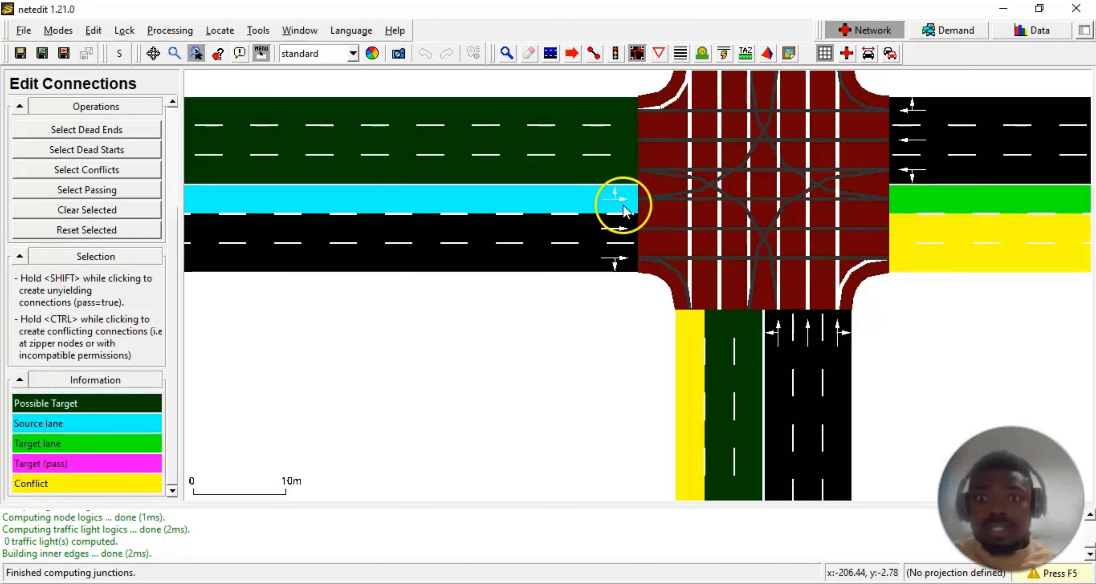
pyautogui.scroll(-3, 762, 230)
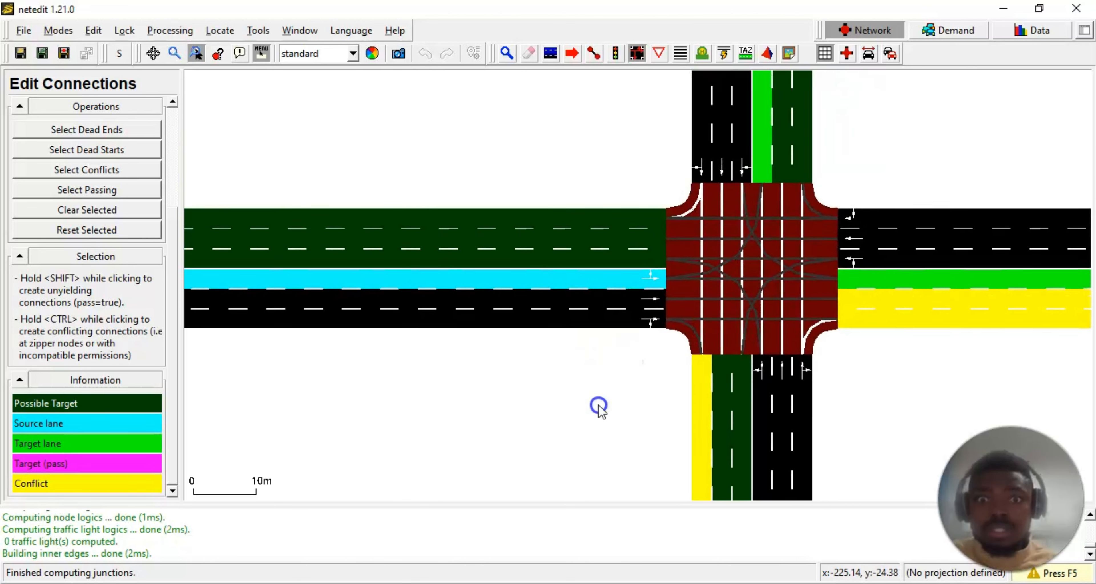
pyautogui.moveTo(598, 405); pyautogui.dragTo(605, 409)
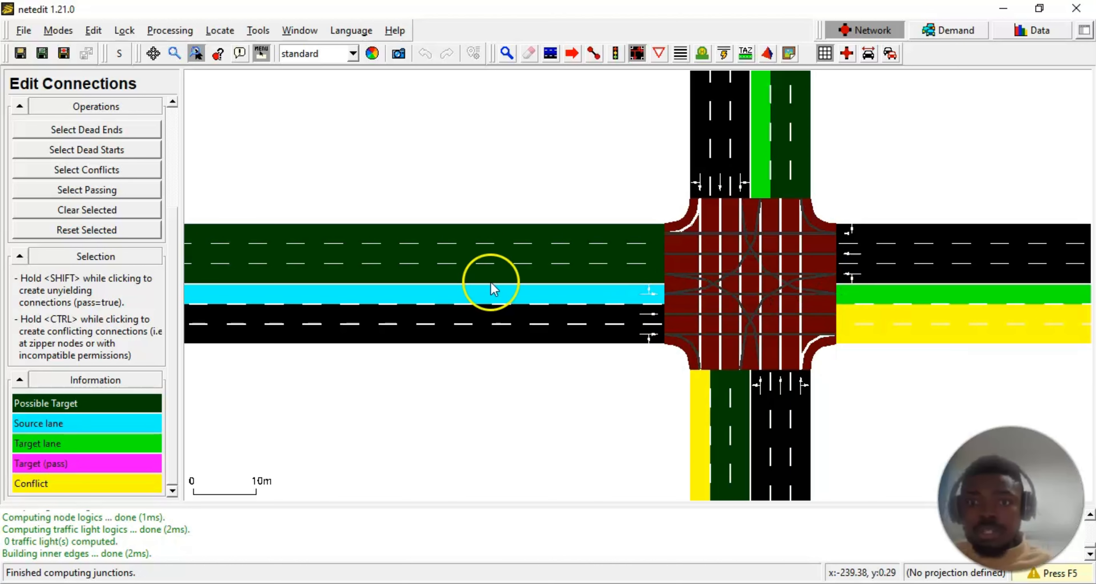
pyautogui.click(852, 295)
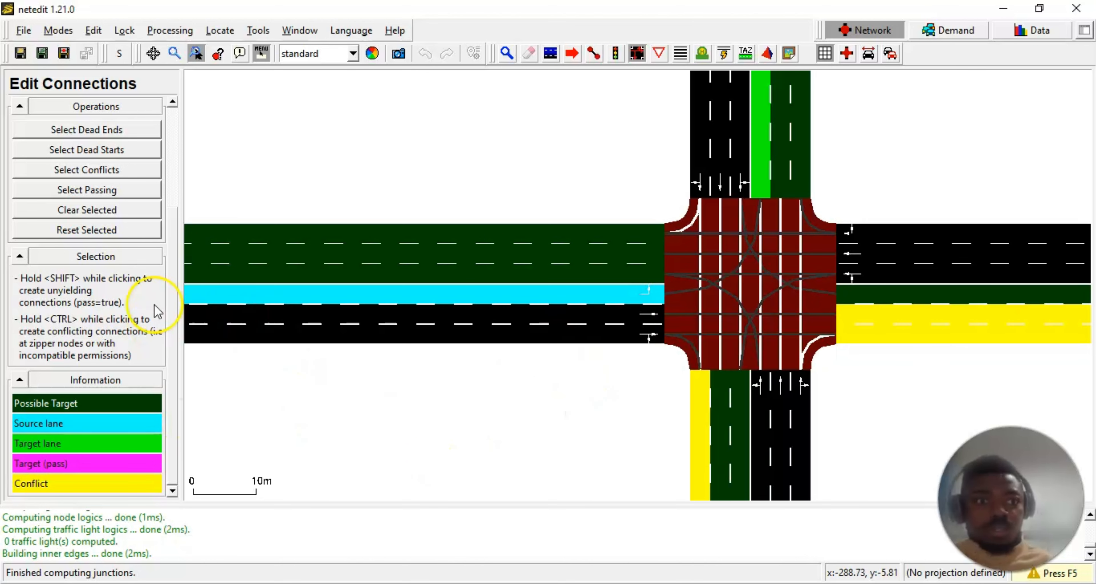
pyautogui.moveTo(176, 288); pyautogui.dragTo(178, 161)
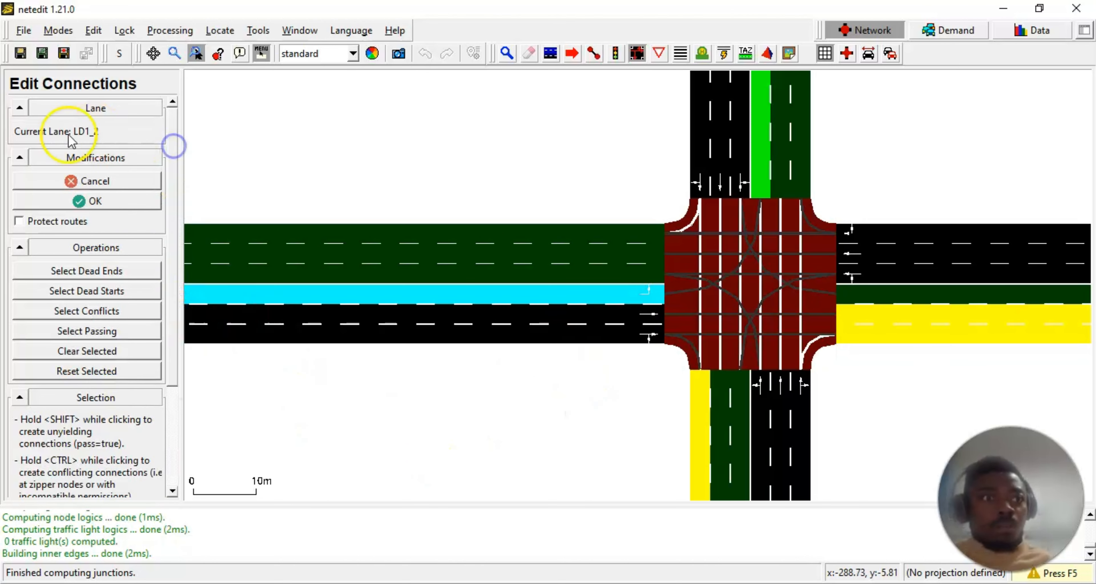
pyautogui.click(102, 202)
pyautogui.scroll(4, 421, 370)
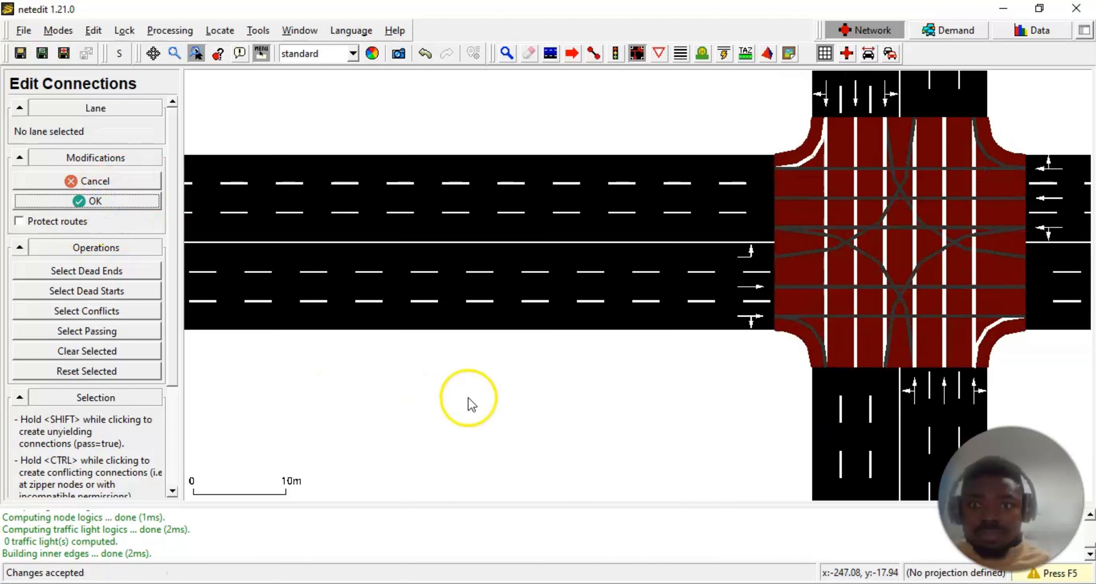
pyautogui.moveTo(549, 387); pyautogui.dragTo(380, 451)
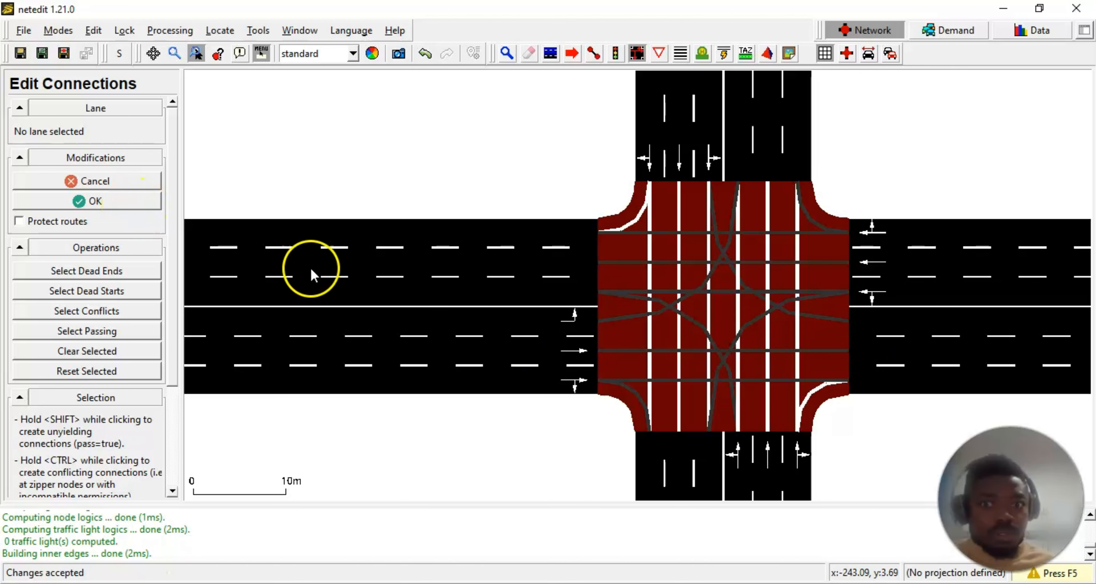
# - Remove and re-add the left-turn connection from western approach lane LD1_2 to the northern arm's innermost outgoing lane, and accept the change
pyautogui.click(426, 316)
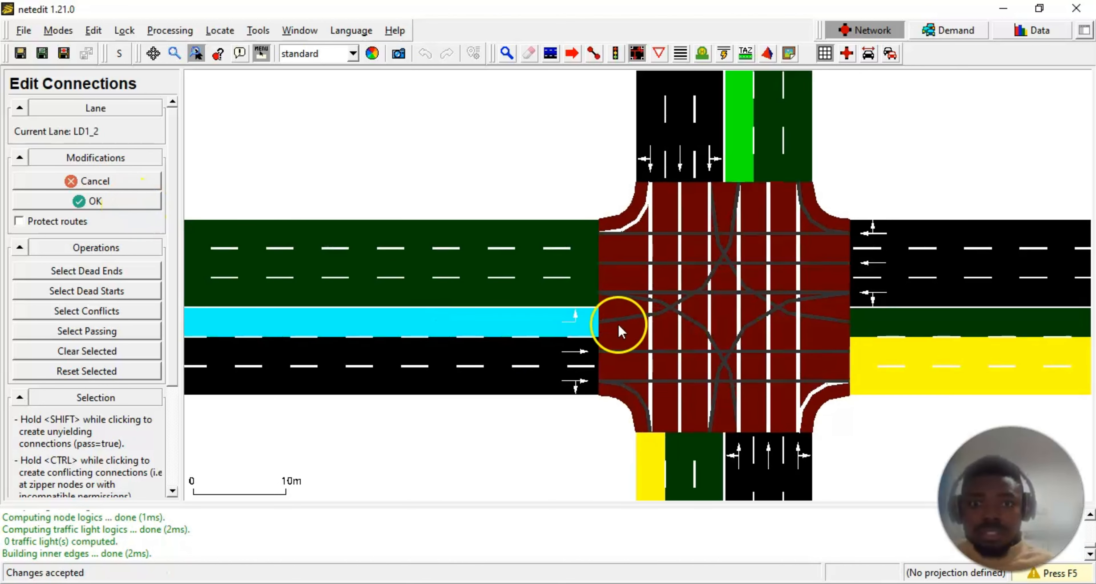
pyautogui.click(569, 330)
pyautogui.click(733, 169)
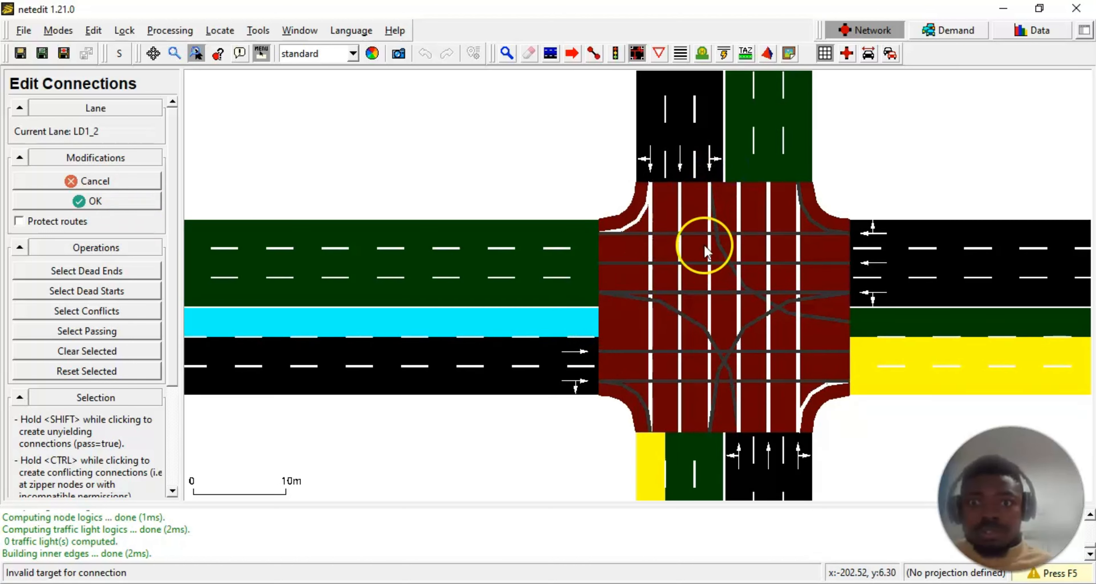
pyautogui.click(743, 165)
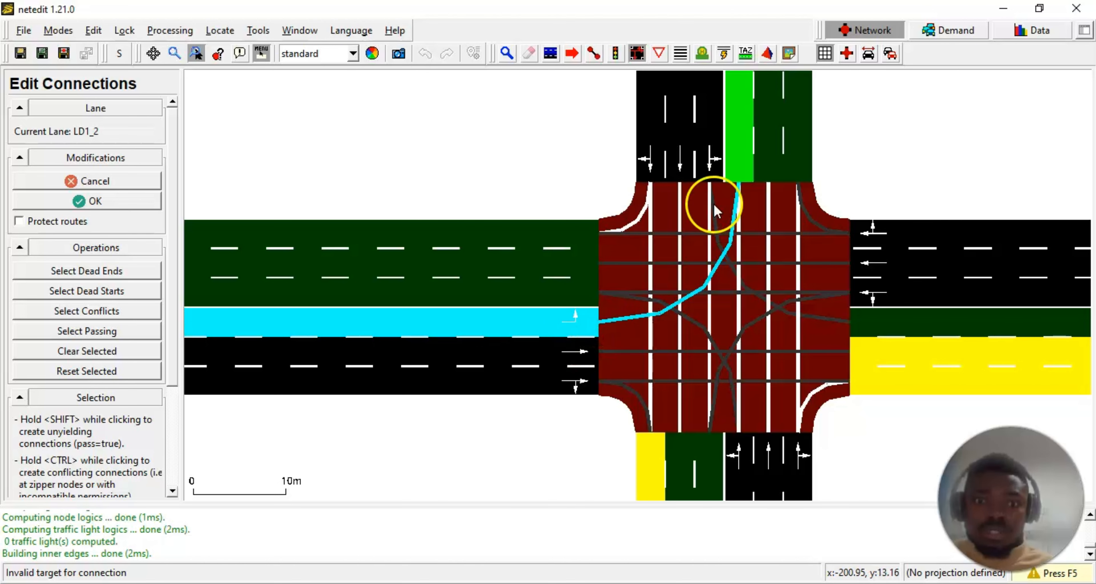
pyautogui.click(93, 203)
# - For western approach lane LD1_0, re-create the right turn into the southern arm's outermost outgoing lane, remove the straight-ahead connection, and accept
pyautogui.moveTo(478, 499); pyautogui.dragTo(583, 476)
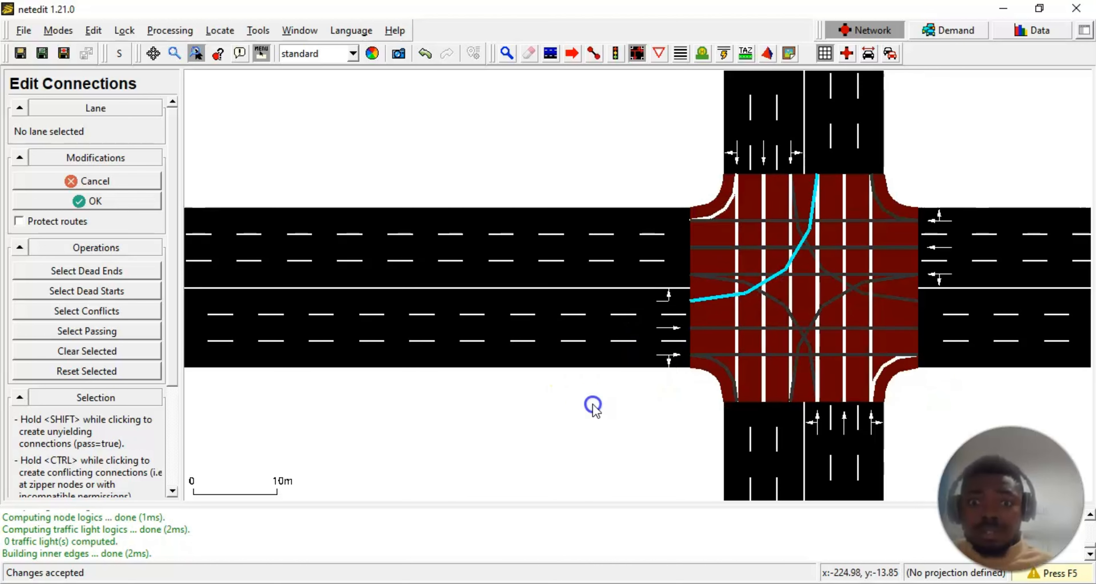
pyautogui.scroll(-1, 592, 406)
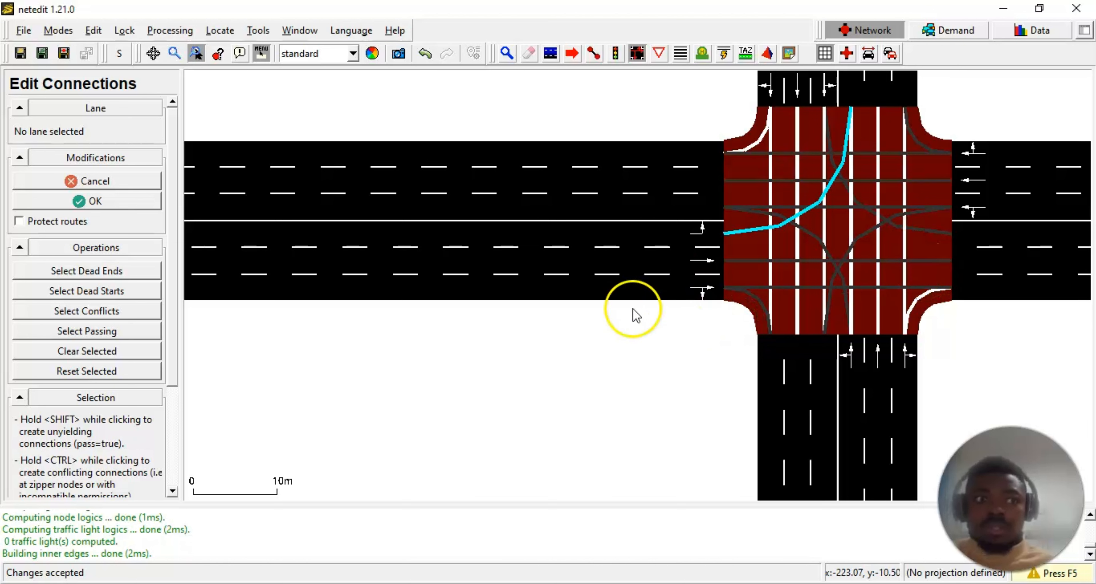
pyautogui.click(551, 284)
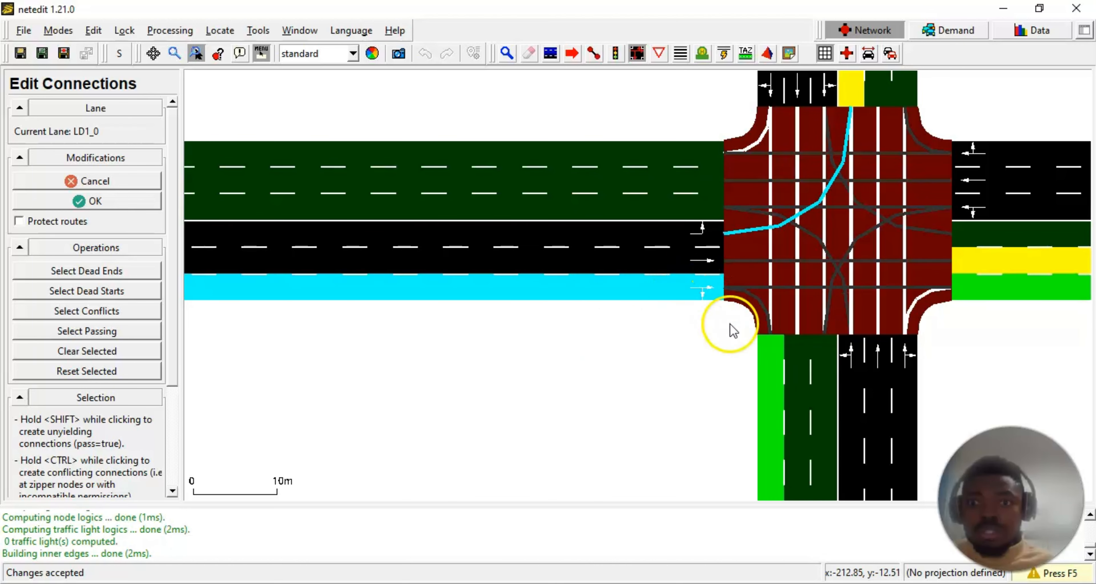
pyautogui.click(774, 380)
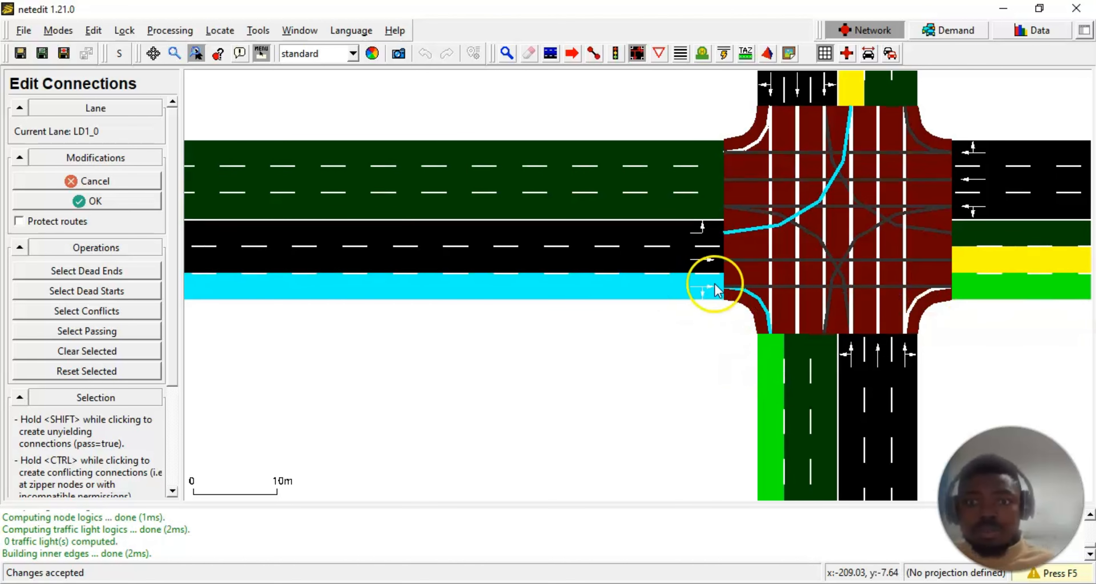
pyautogui.click(1020, 289)
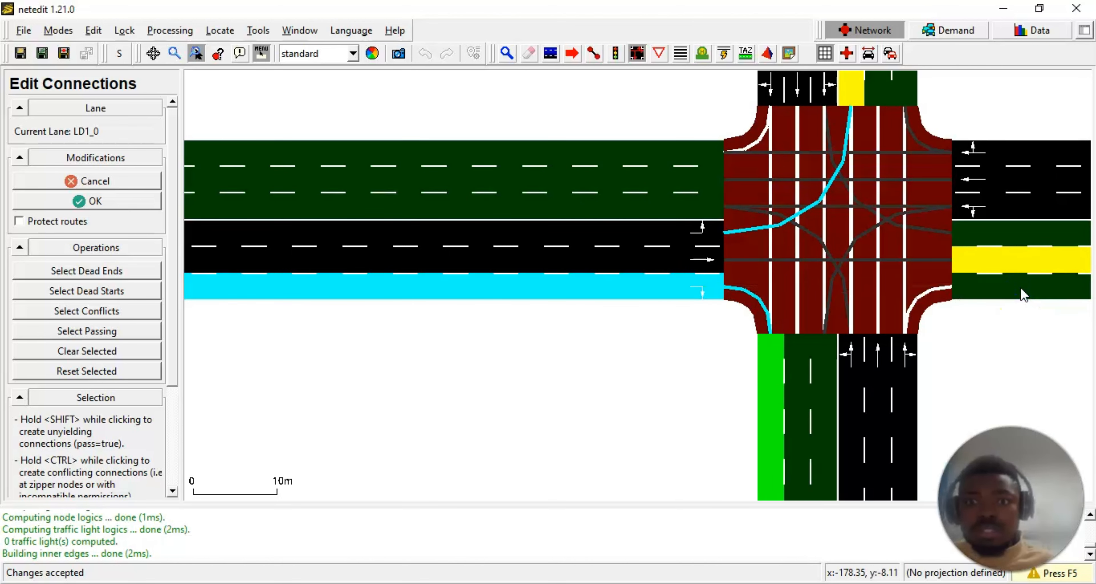
pyautogui.click(119, 203)
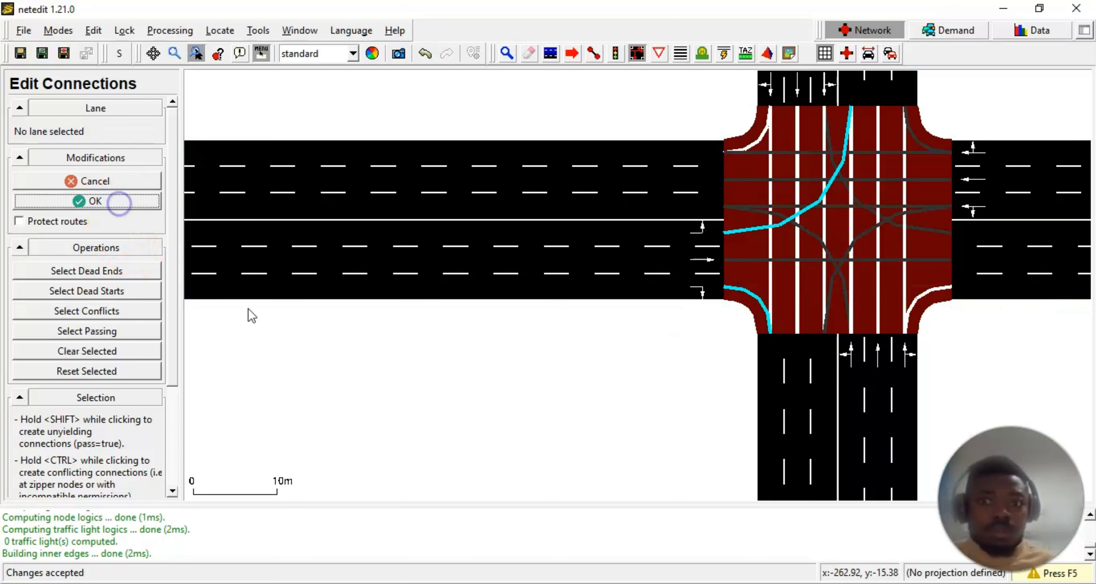
# - Re-create the straight-ahead connection from western approach lane LD1_1 to the eastern arm's middle outgoing lane and accept it
pyautogui.scroll(5, 553, 328)
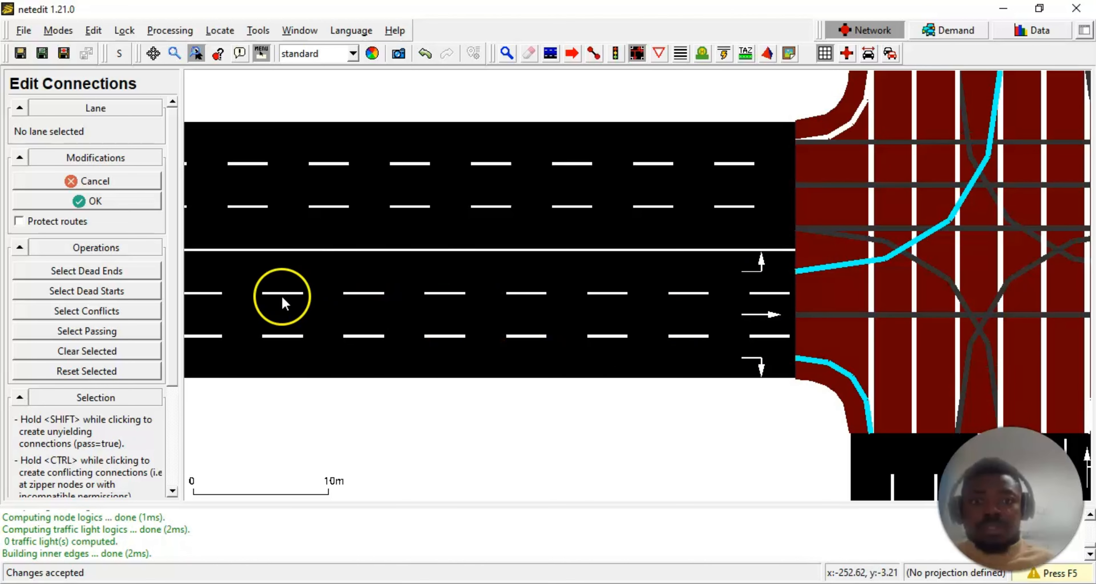
pyautogui.scroll(-3, 749, 385)
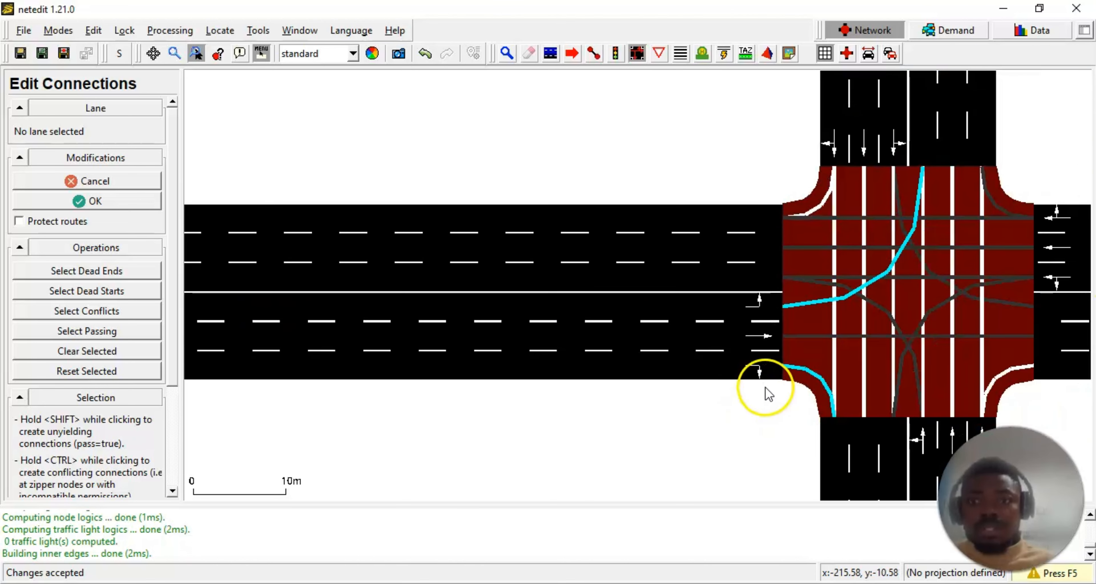
pyautogui.moveTo(709, 441); pyautogui.dragTo(632, 459)
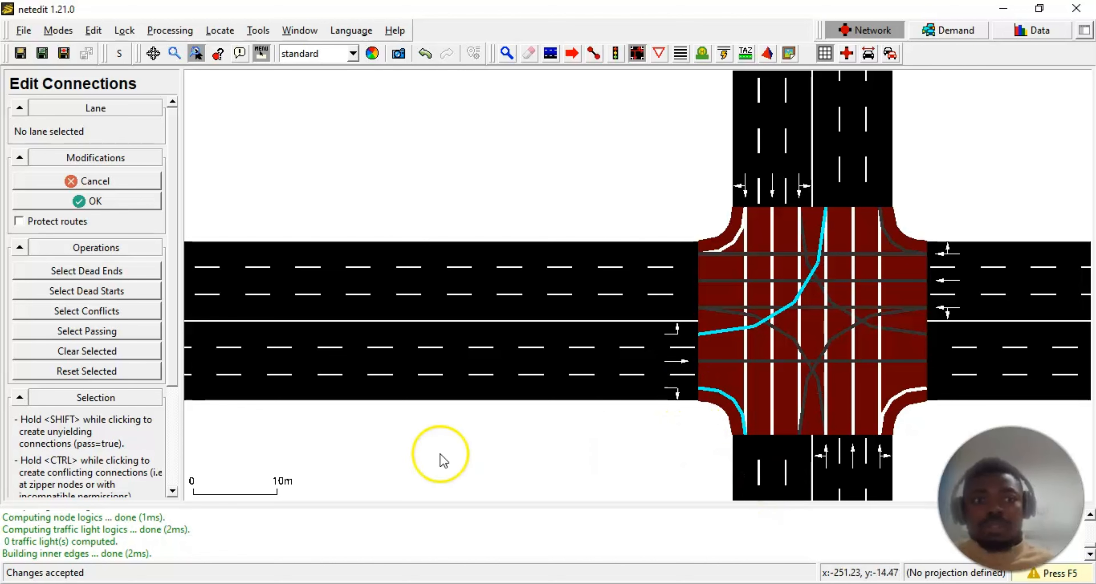
pyautogui.click(403, 373)
pyautogui.click(1027, 367)
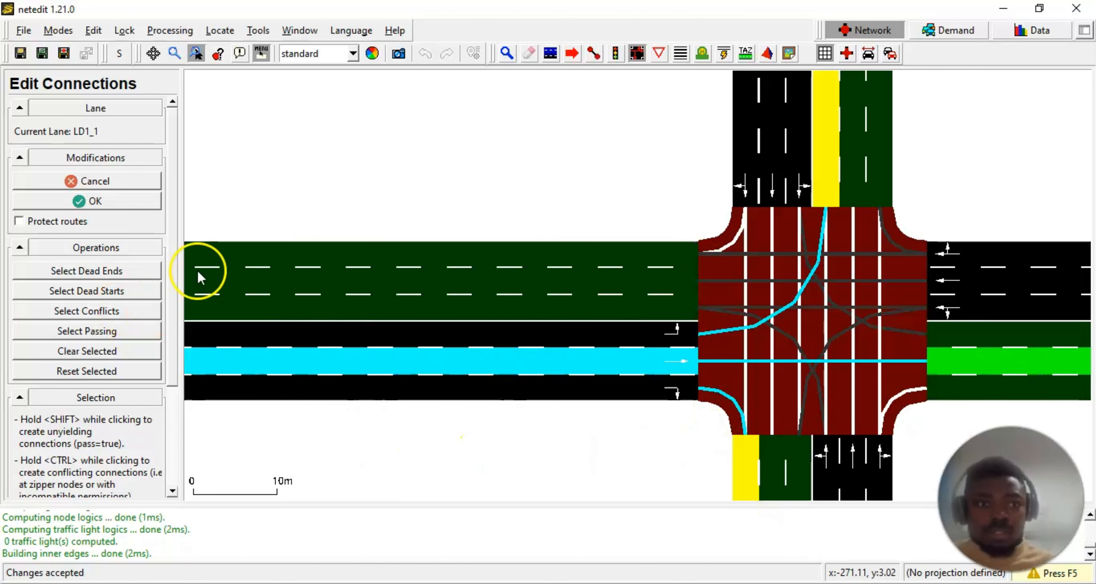
pyautogui.click(147, 198)
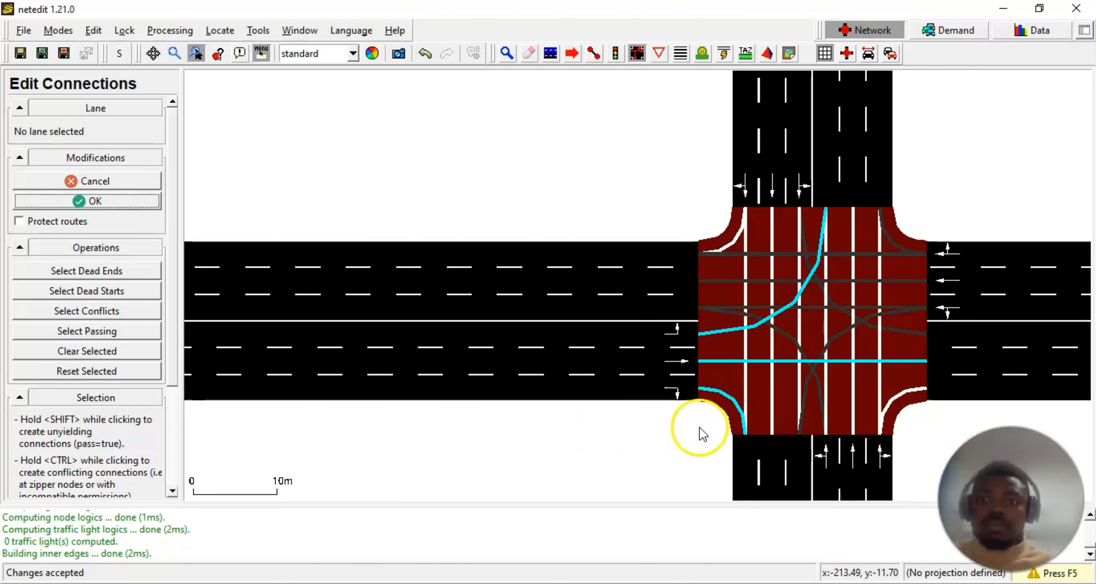
# - For southern approach lane DR2_2, remove the straight-ahead connection, re-create the left turn into the western arm's innermost outgoing lane, and accept
pyautogui.moveTo(606, 452); pyautogui.dragTo(526, 344)
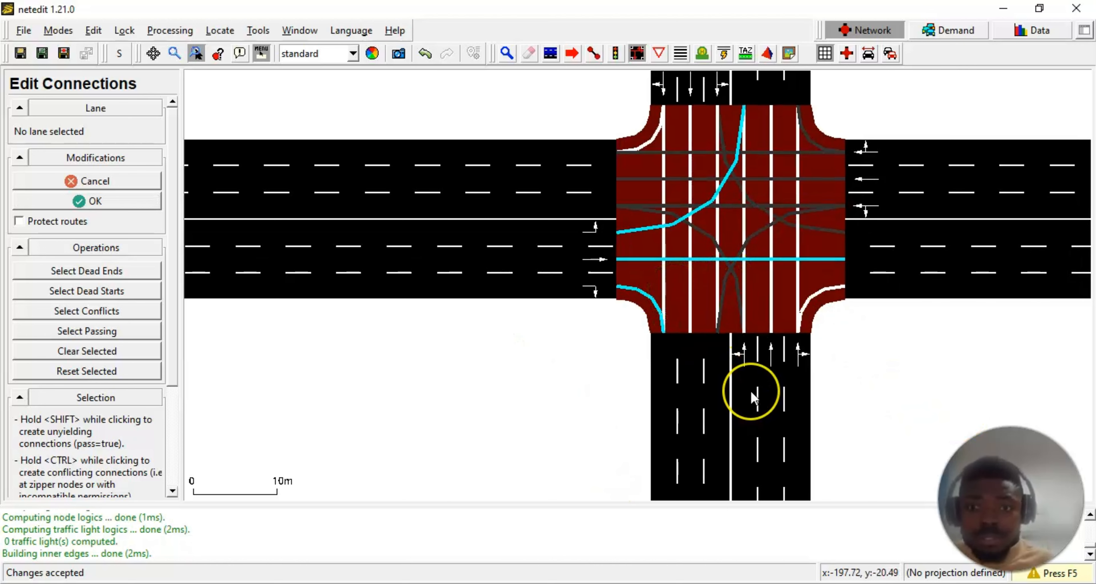
pyautogui.scroll(-4, 575, 326)
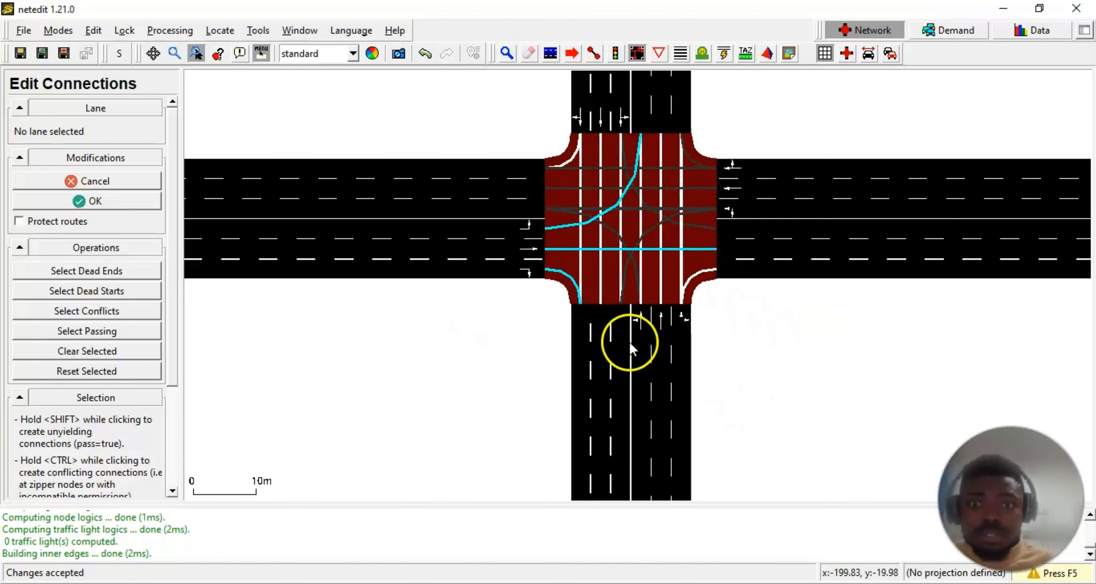
pyautogui.moveTo(555, 352); pyautogui.dragTo(563, 413)
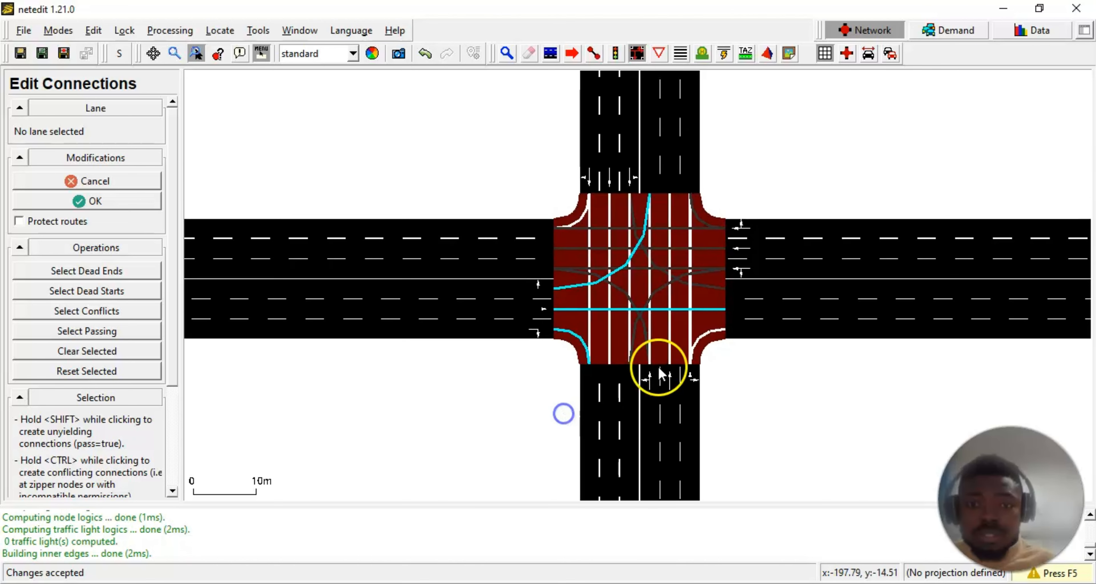
pyautogui.click(650, 392)
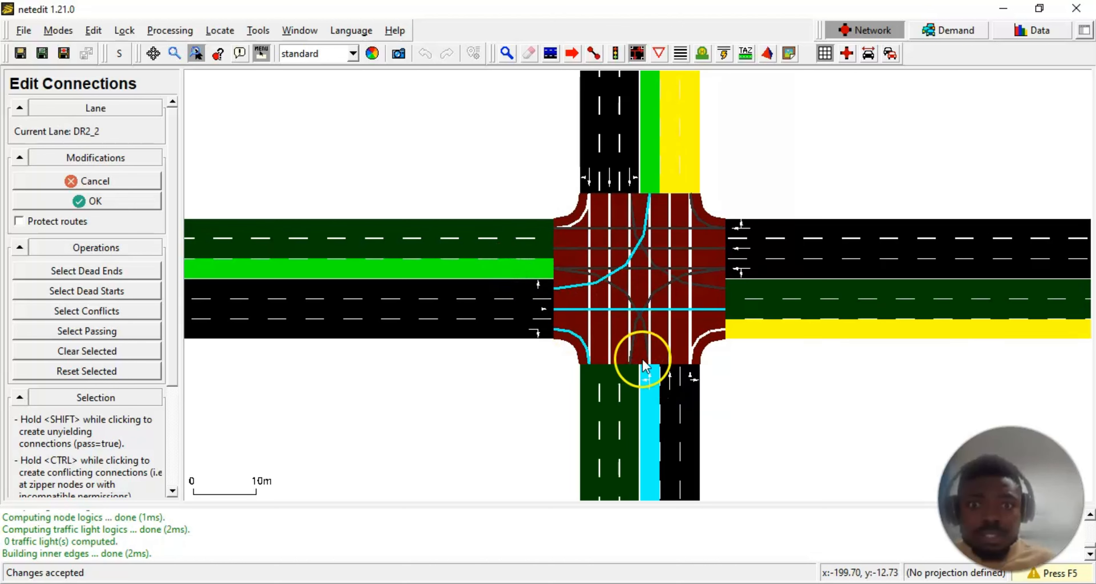
pyautogui.click(647, 175)
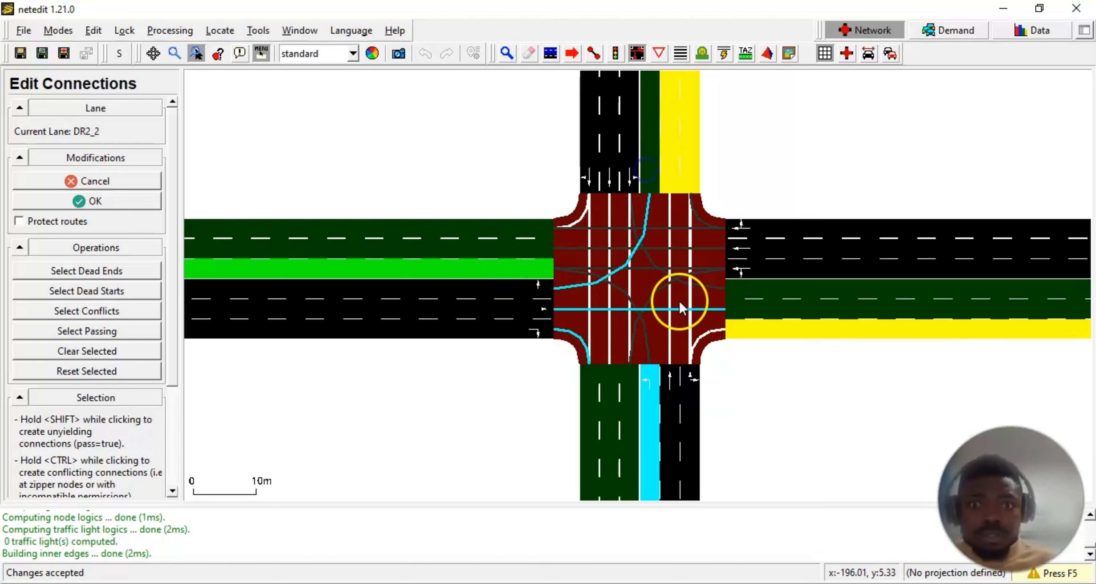
pyautogui.click(504, 265)
pyautogui.click(504, 266)
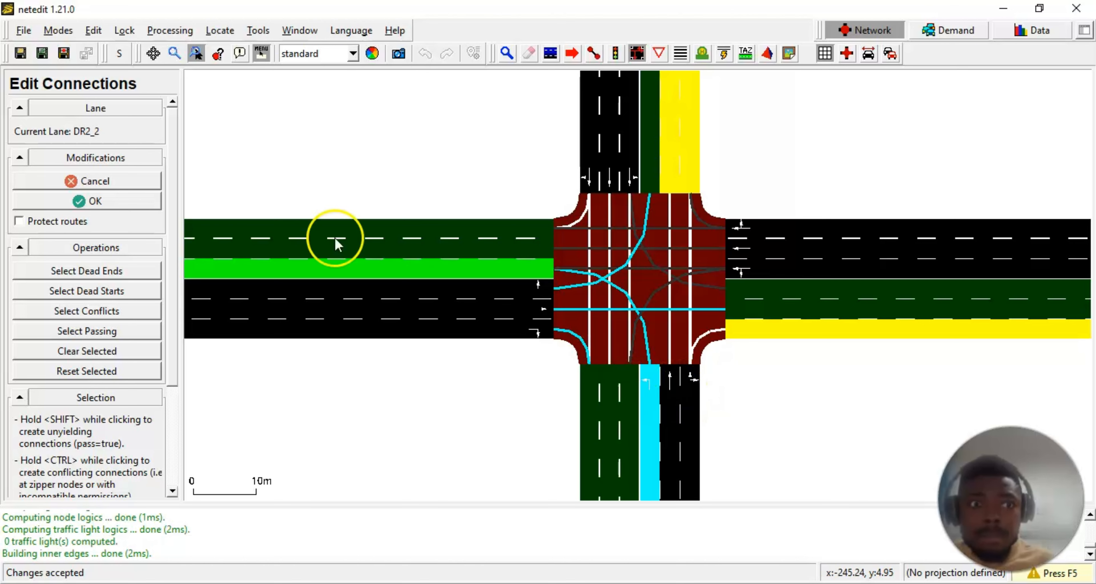
pyautogui.click(135, 202)
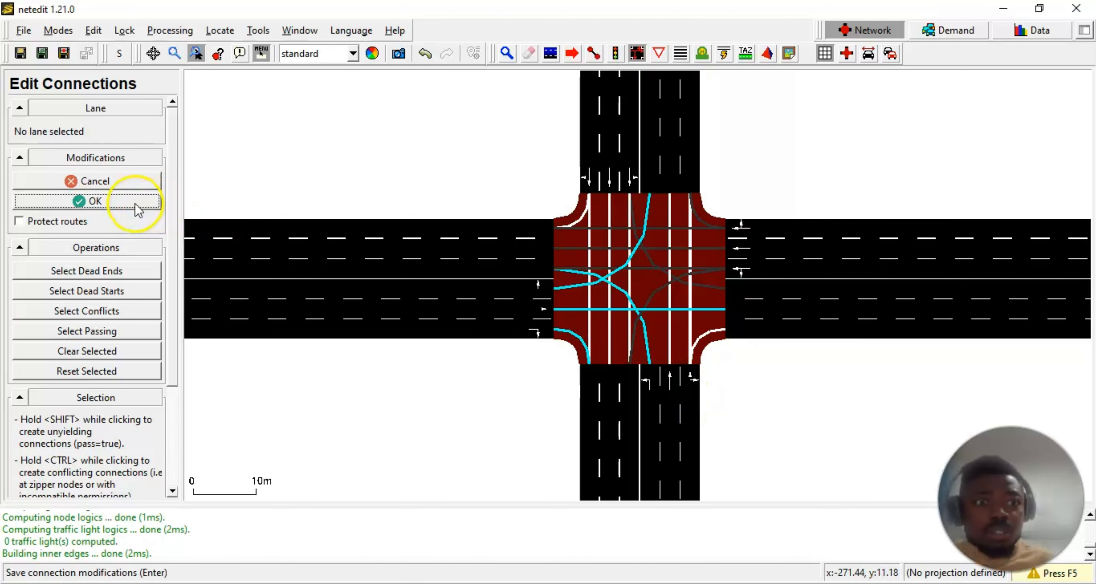
# - Re-create the straight-ahead connection from southern approach lane DR2_1 to the northern arm's middle outgoing lane and accept it
pyautogui.click(673, 439)
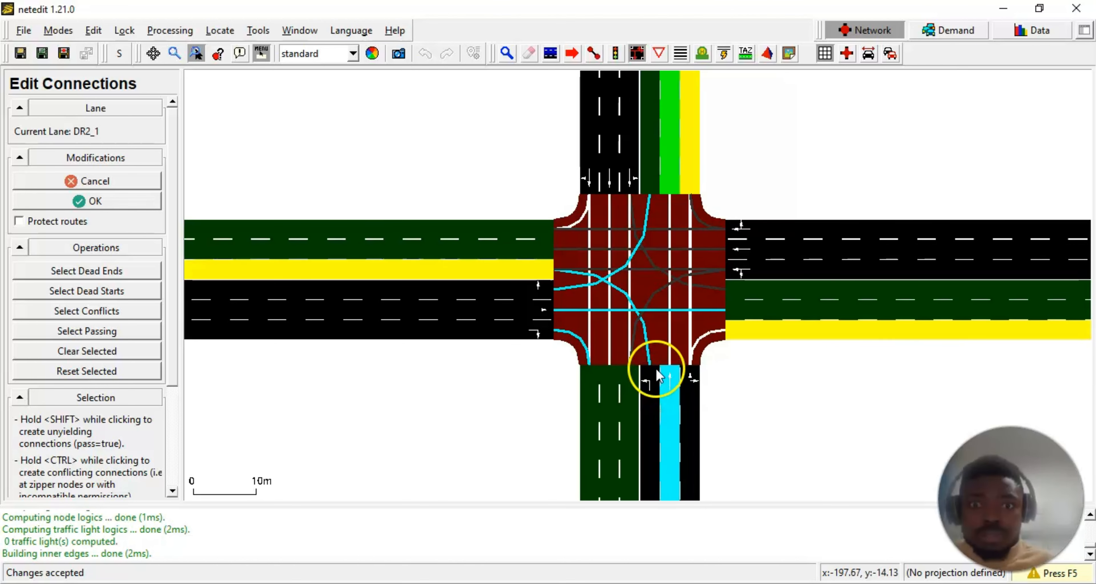
pyautogui.click(673, 171)
pyautogui.click(674, 170)
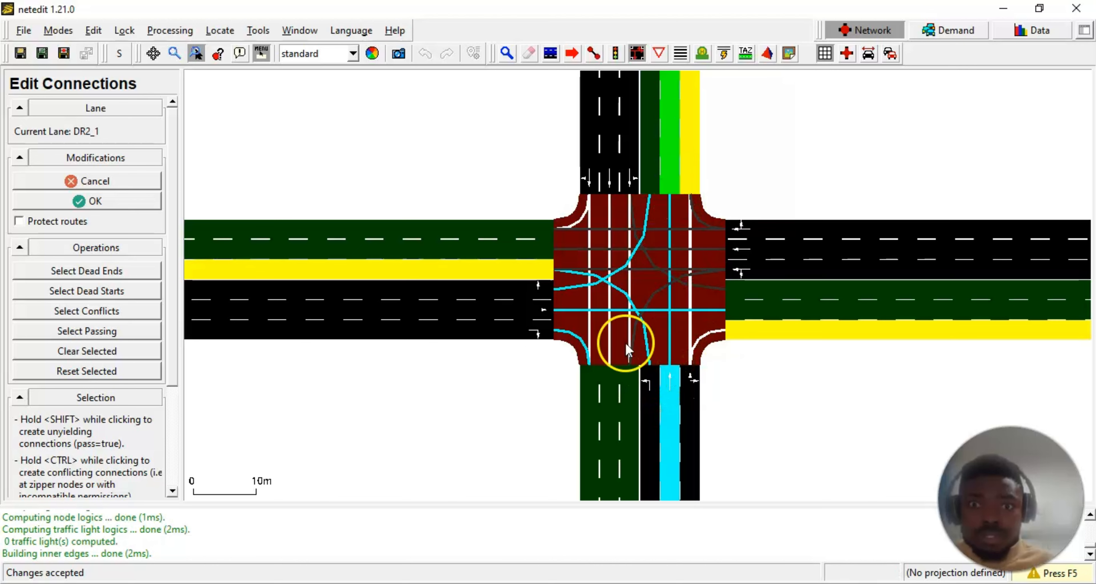
pyautogui.click(147, 209)
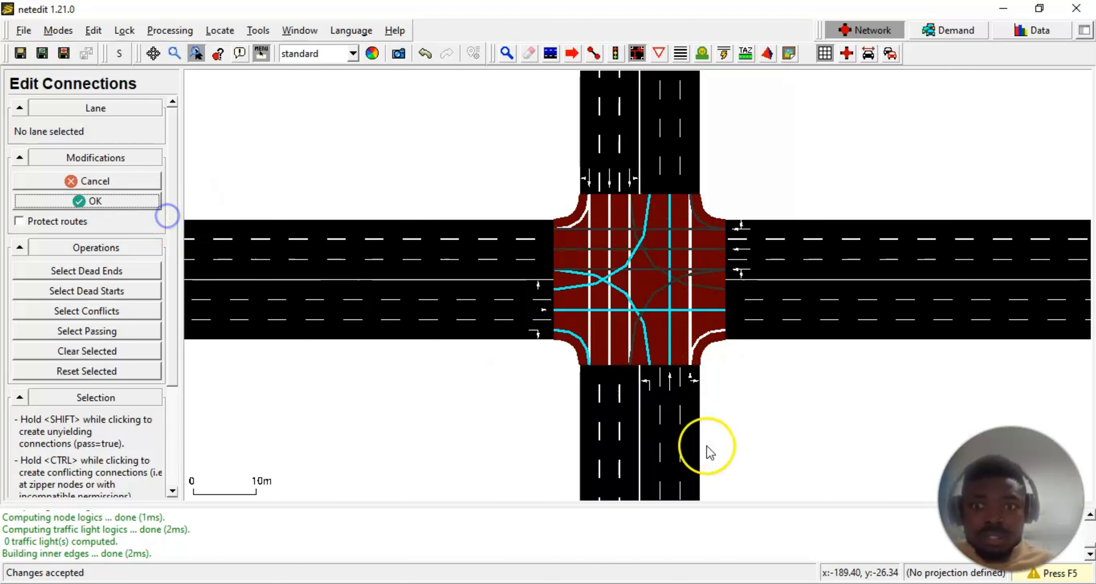
# - Remove the straight-ahead connection from southern approach lane DR2_0 to the northern arm's outermost outgoing lane and accept the change
pyautogui.click(690, 428)
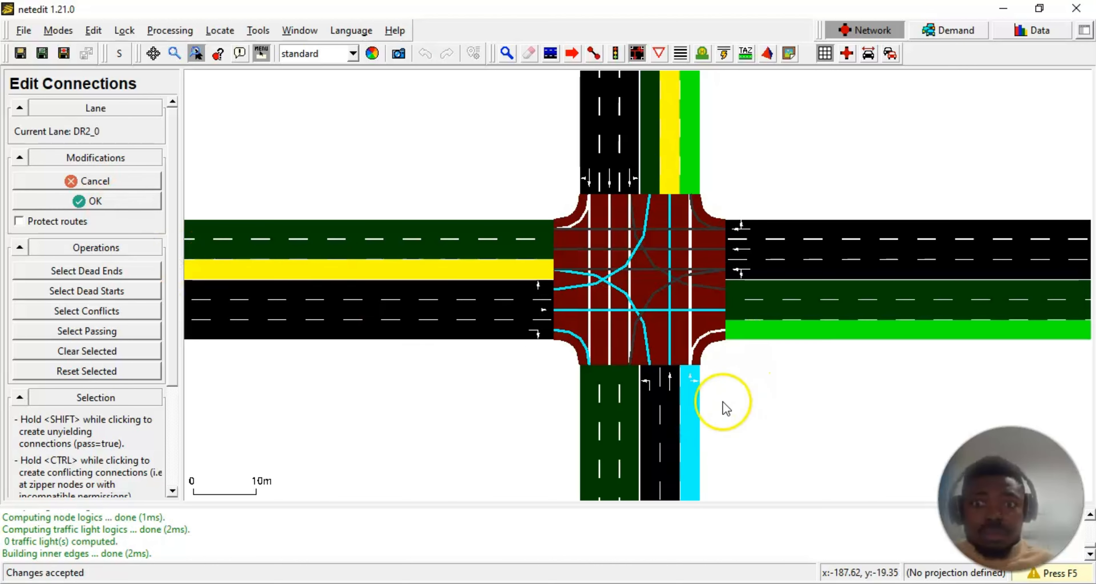
pyautogui.click(690, 187)
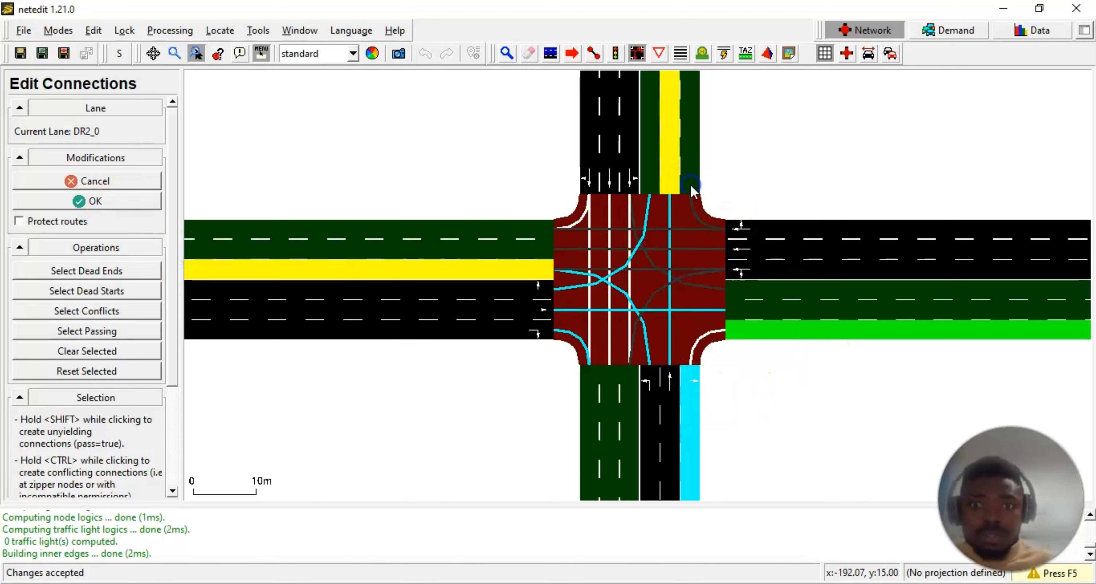
pyautogui.click(138, 195)
# - For northern approach lane UL2_0, remove the straight-ahead connection, re-create the right turn into the western arm's outermost outgoing lane, and accept
pyautogui.scroll(-1, 416, 465)
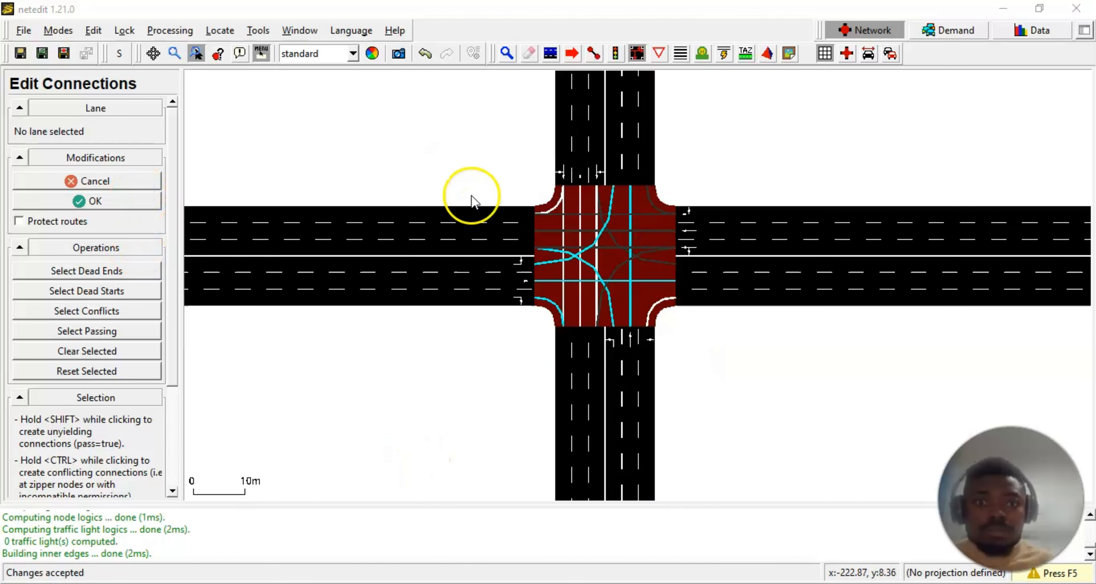
pyautogui.moveTo(472, 364); pyautogui.dragTo(482, 514)
pyautogui.moveTo(415, 215); pyautogui.dragTo(404, 355)
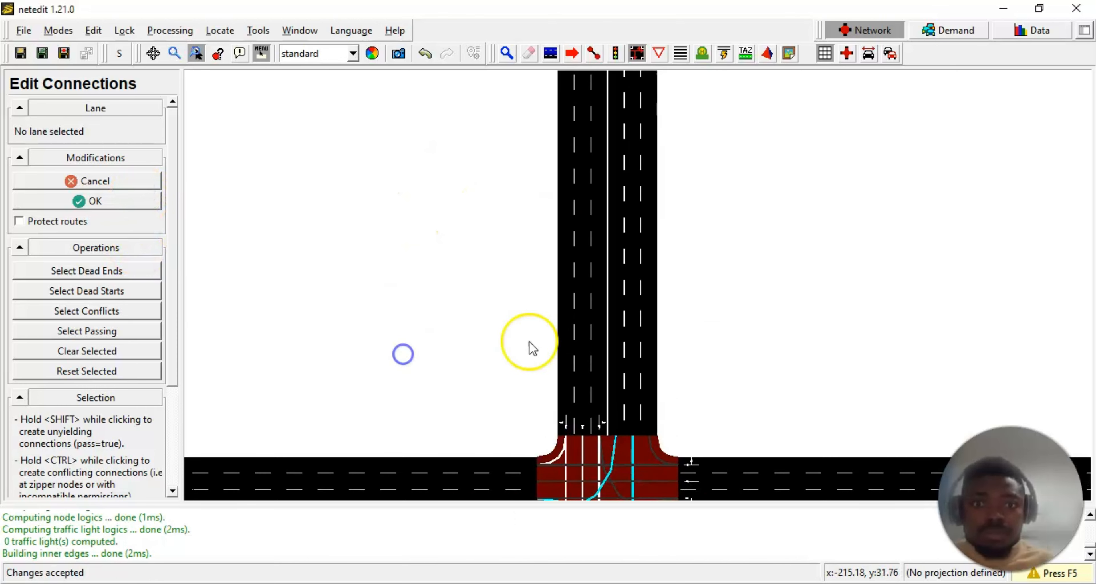
pyautogui.moveTo(375, 224); pyautogui.dragTo(396, 114)
pyautogui.moveTo(445, 288); pyautogui.dragTo(427, 210)
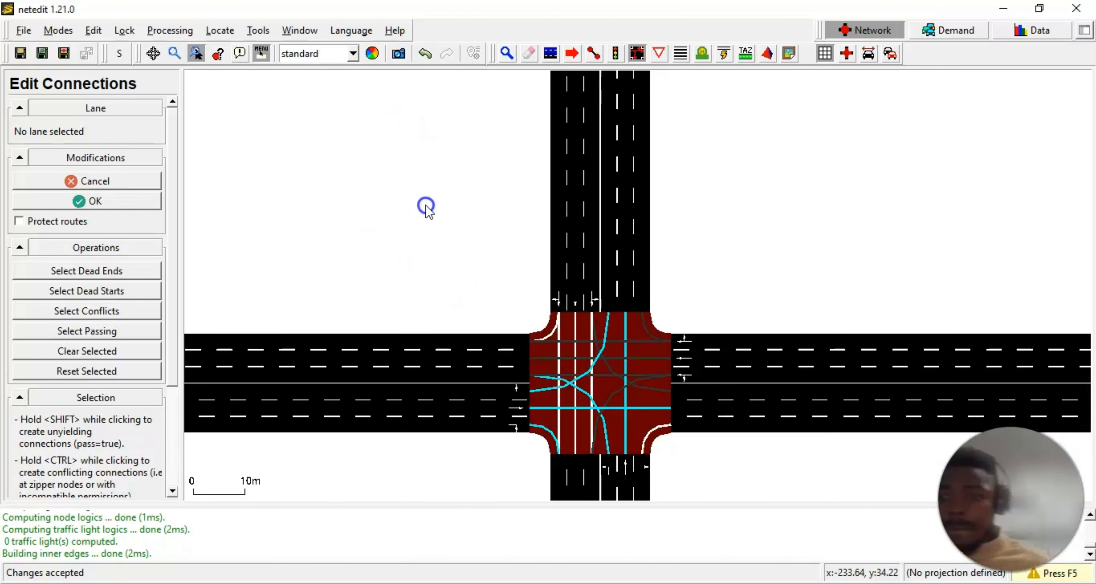
pyautogui.click(559, 298)
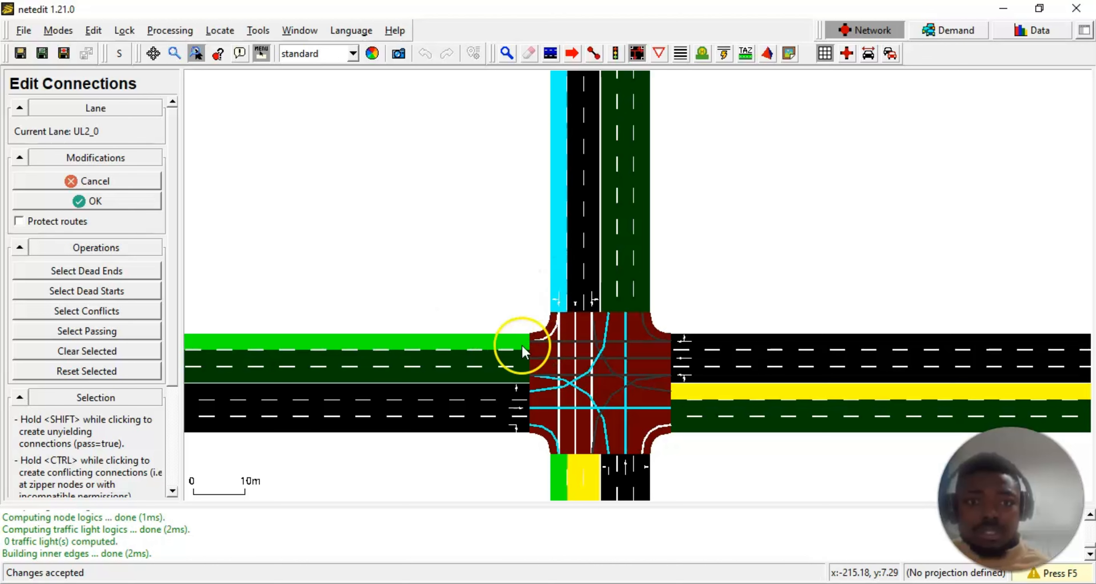
pyautogui.click(559, 462)
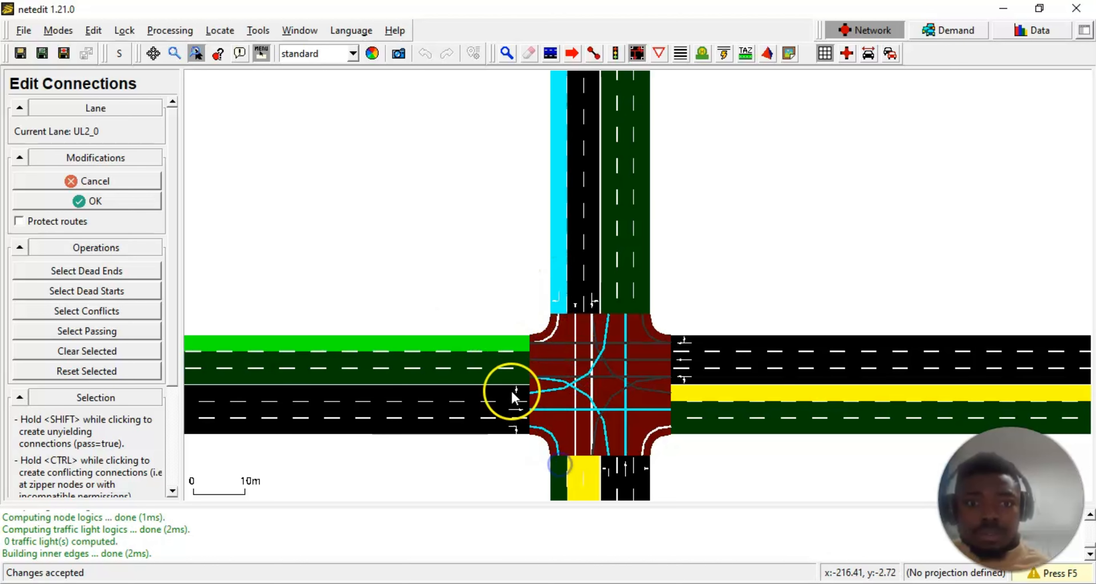
pyautogui.click(499, 344)
pyautogui.click(499, 343)
pyautogui.click(127, 198)
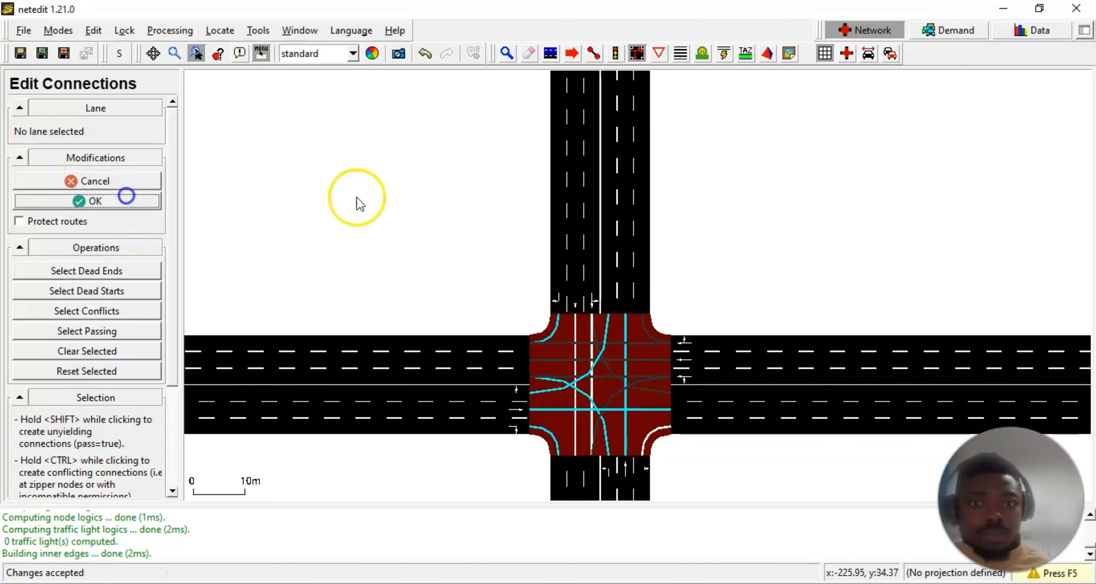
# - Re-create the straight-ahead connection from northern approach lane UL2_1 to the southern arm's middle outgoing lane and accept it
pyautogui.click(581, 285)
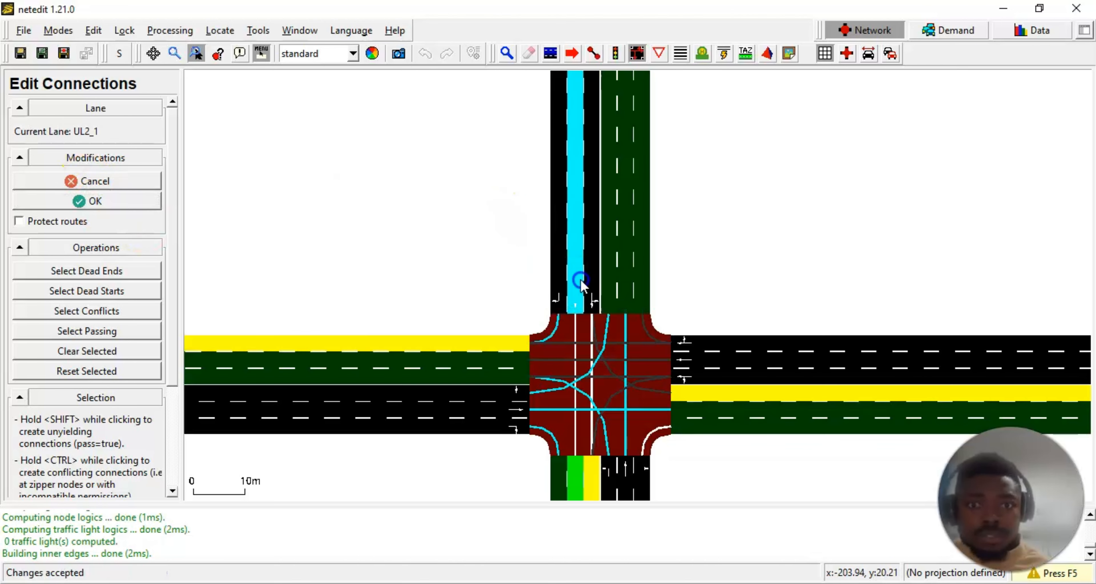
pyautogui.click(578, 471)
pyautogui.click(142, 201)
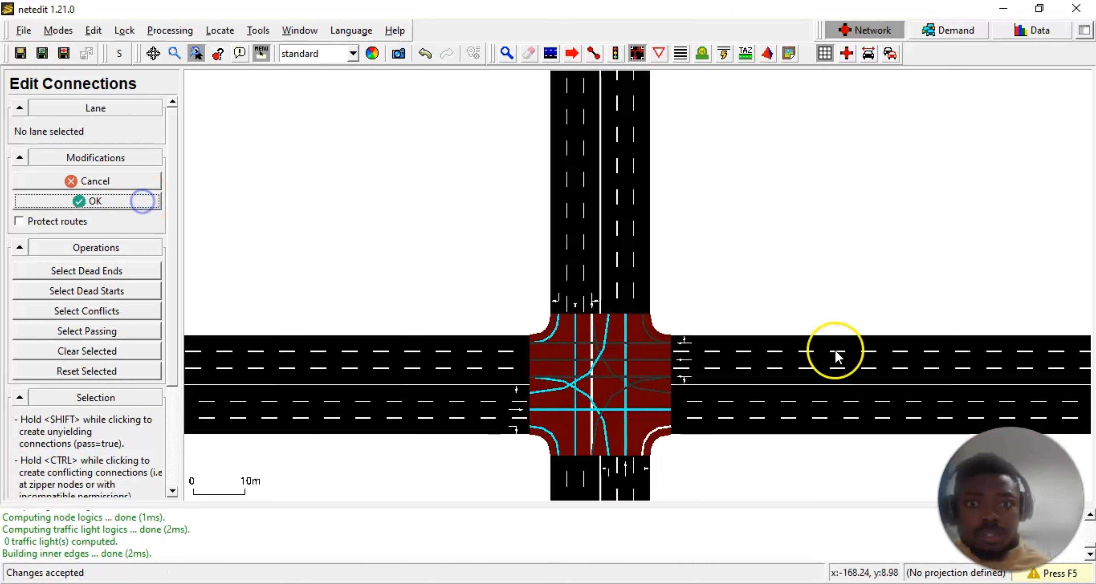
# - For northern approach lane UL2_2, remove the straight-ahead connection, re-create the left turn into the eastern arm's innermost outgoing lane, and accept
pyautogui.click(594, 305)
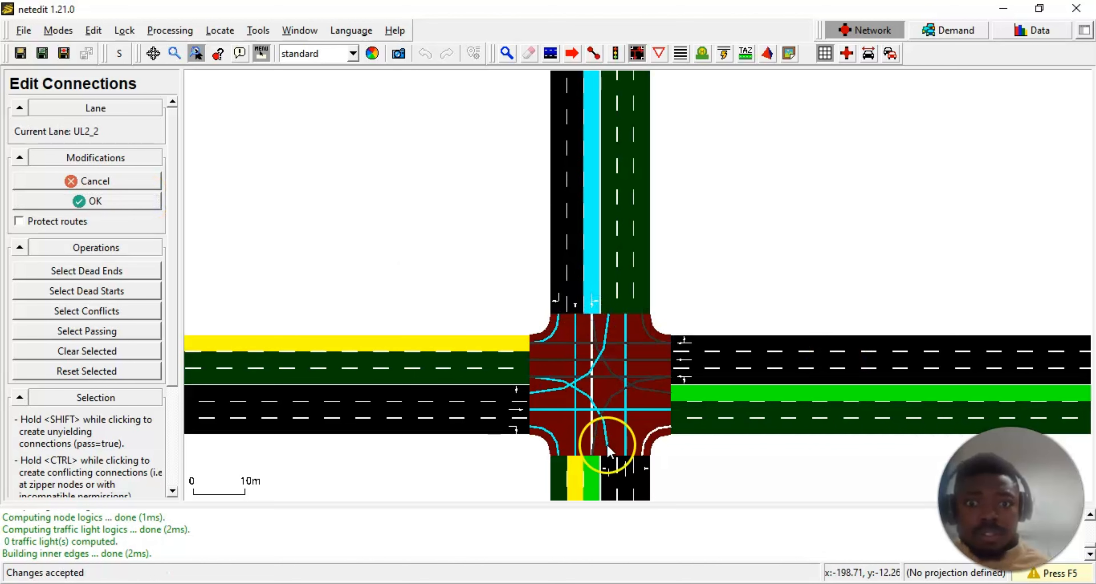
pyautogui.click(594, 470)
pyautogui.click(713, 400)
pyautogui.click(724, 384)
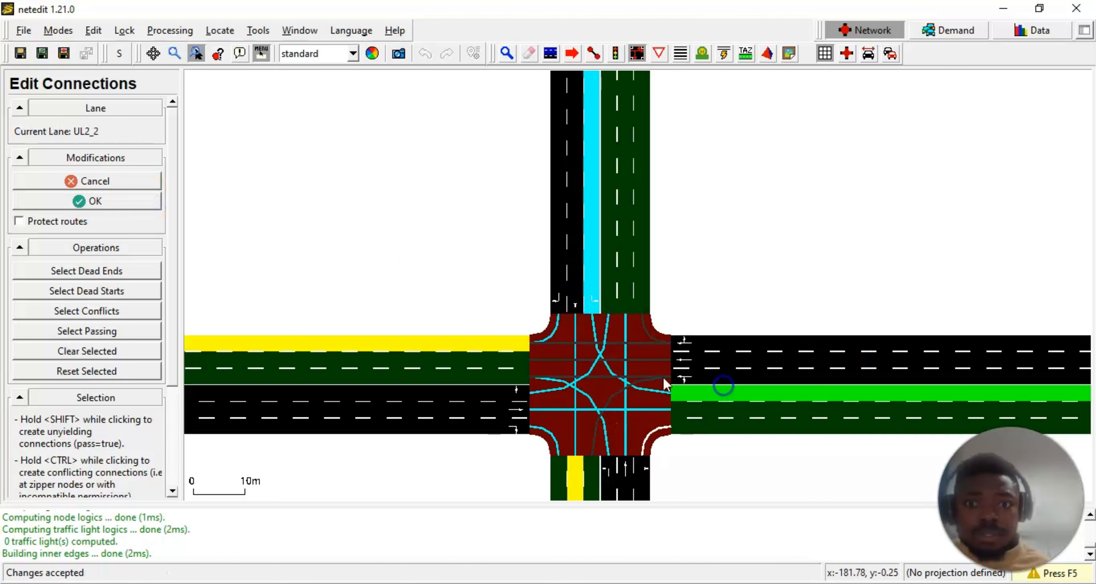
pyautogui.click(107, 202)
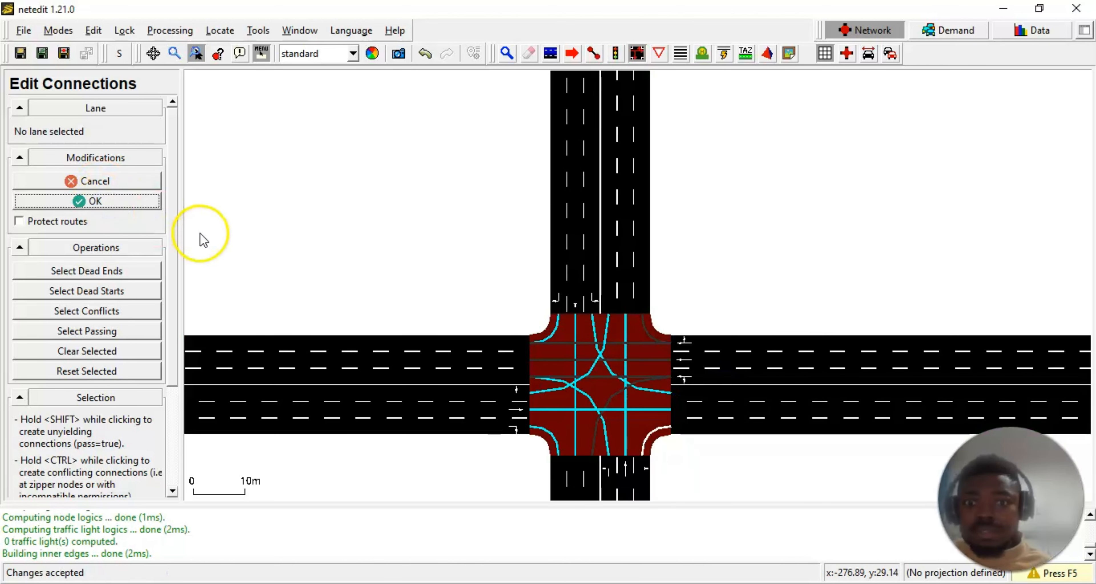
pyautogui.scroll(-1, 485, 356)
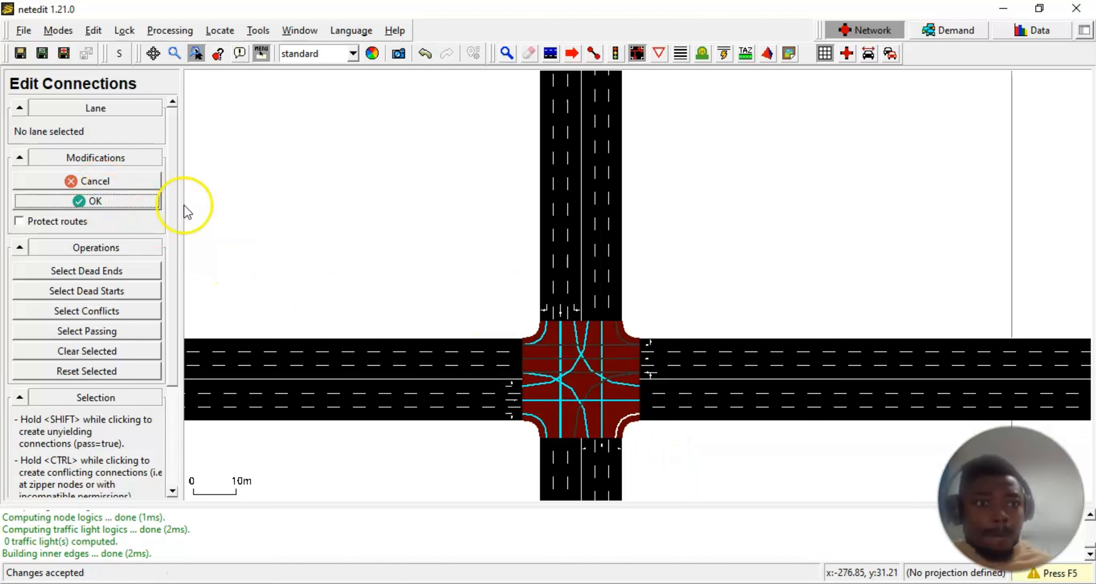
pyautogui.click(94, 202)
# - For eastern approach lane RU1_2, re-create the left turn into the southern arm's innermost outgoing lane, remove the straight-ahead connection, and accept
pyautogui.scroll(-2, 326, 170)
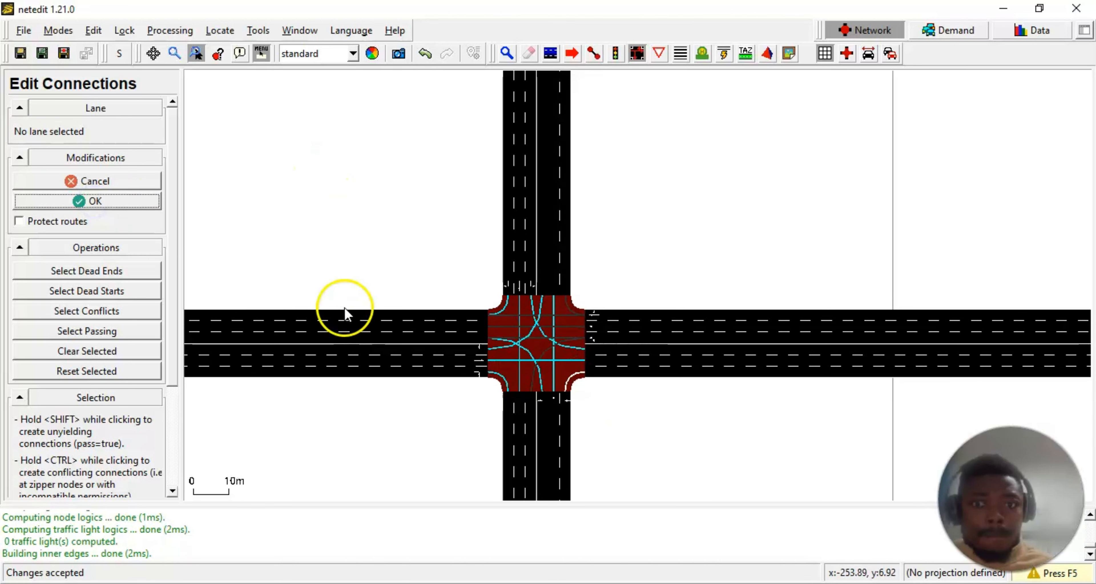
pyautogui.moveTo(342, 428); pyautogui.dragTo(408, 334)
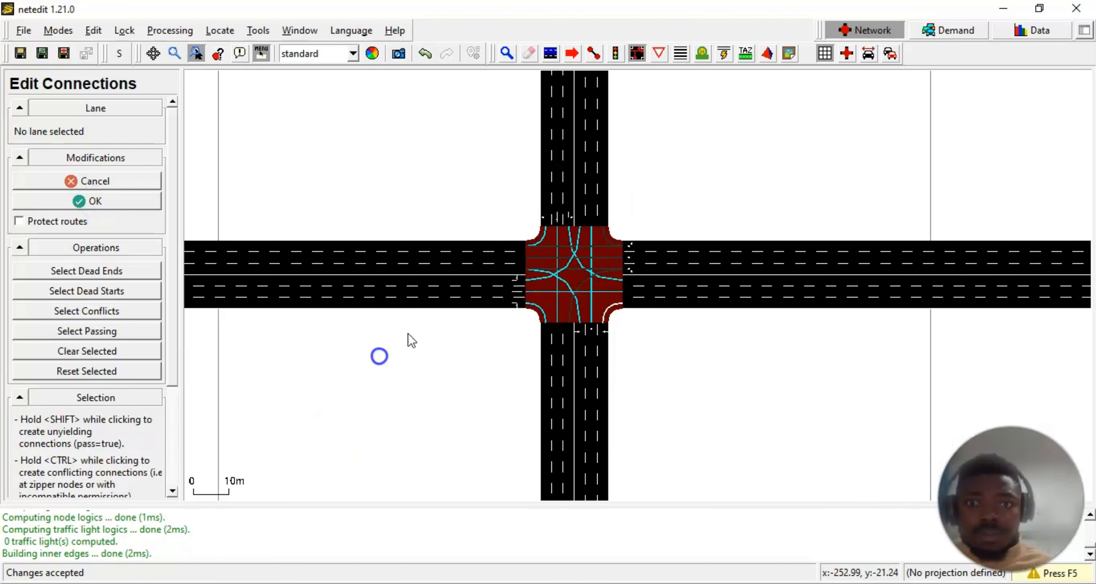
pyautogui.scroll(5, 620, 281)
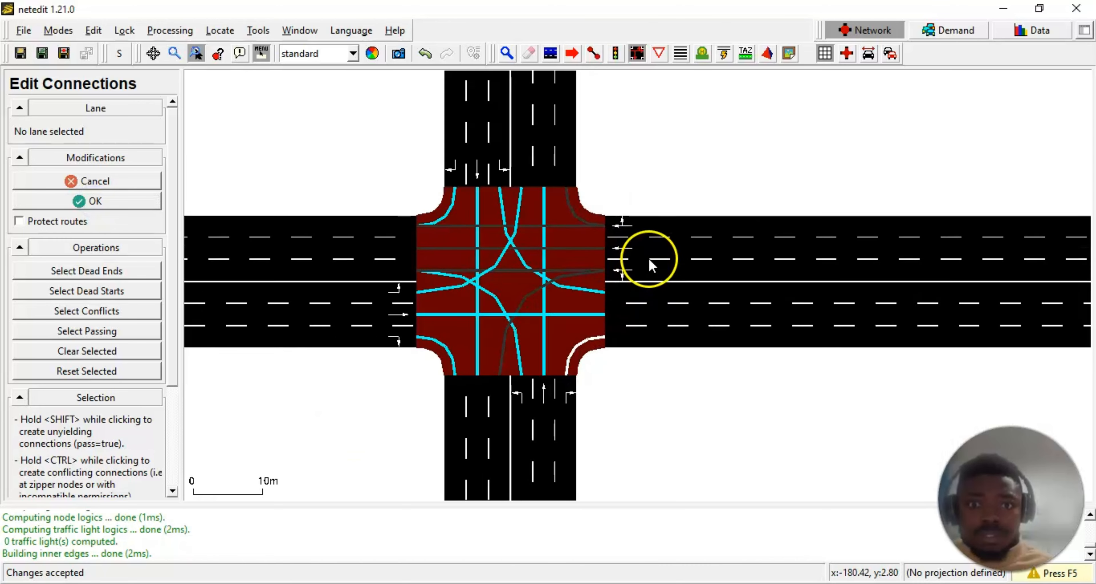
pyautogui.click(632, 260)
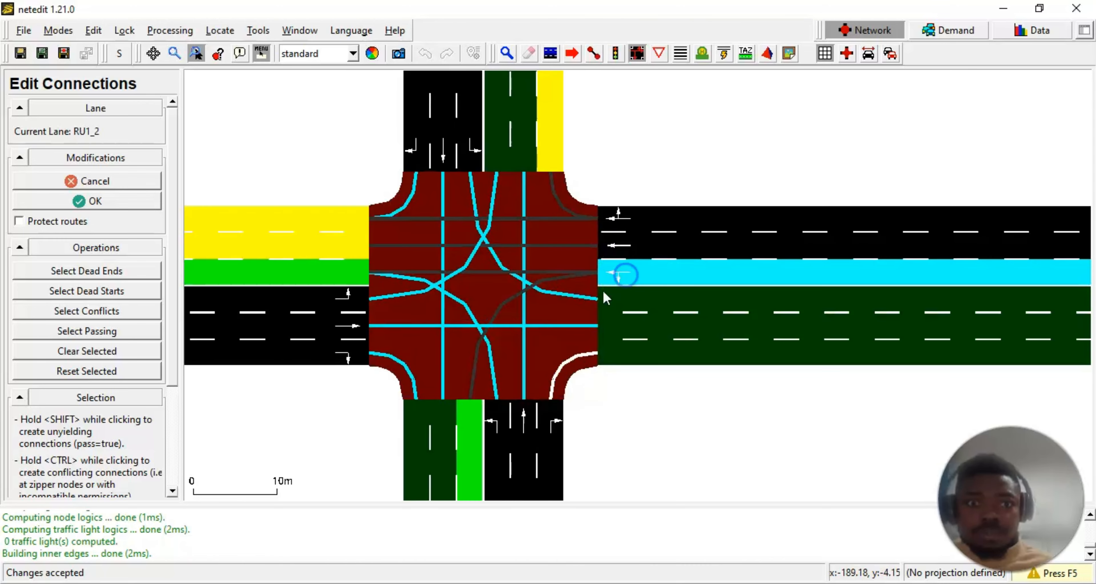
pyautogui.click(459, 433)
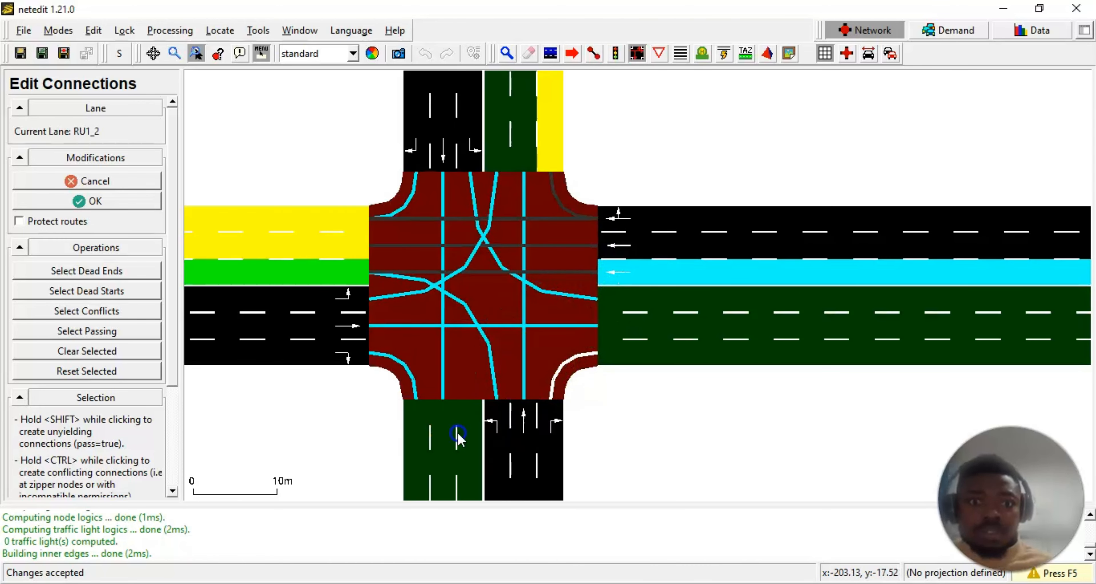
pyautogui.click(470, 429)
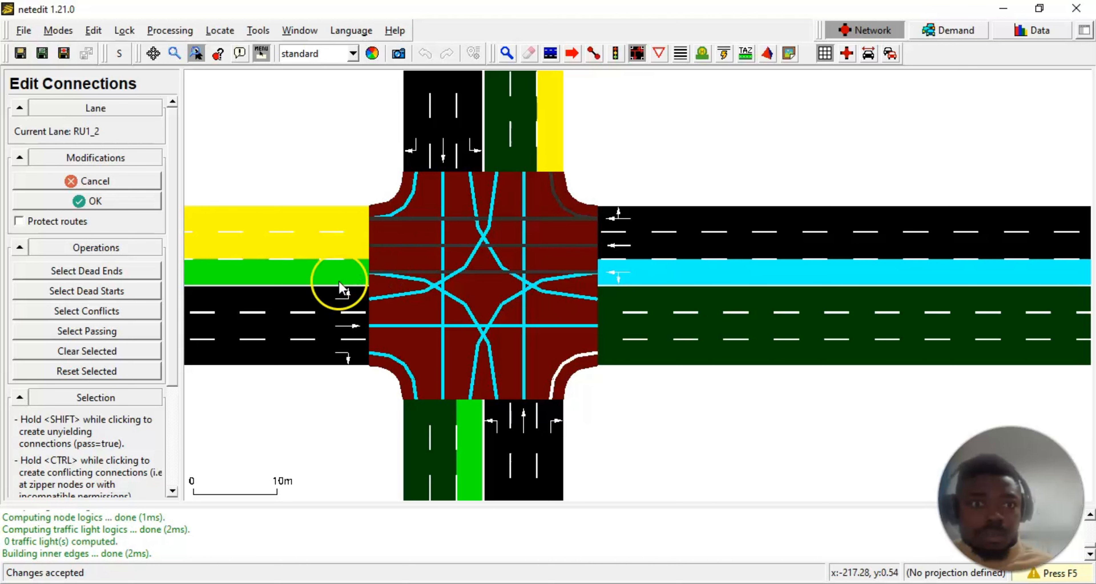
pyautogui.click(129, 202)
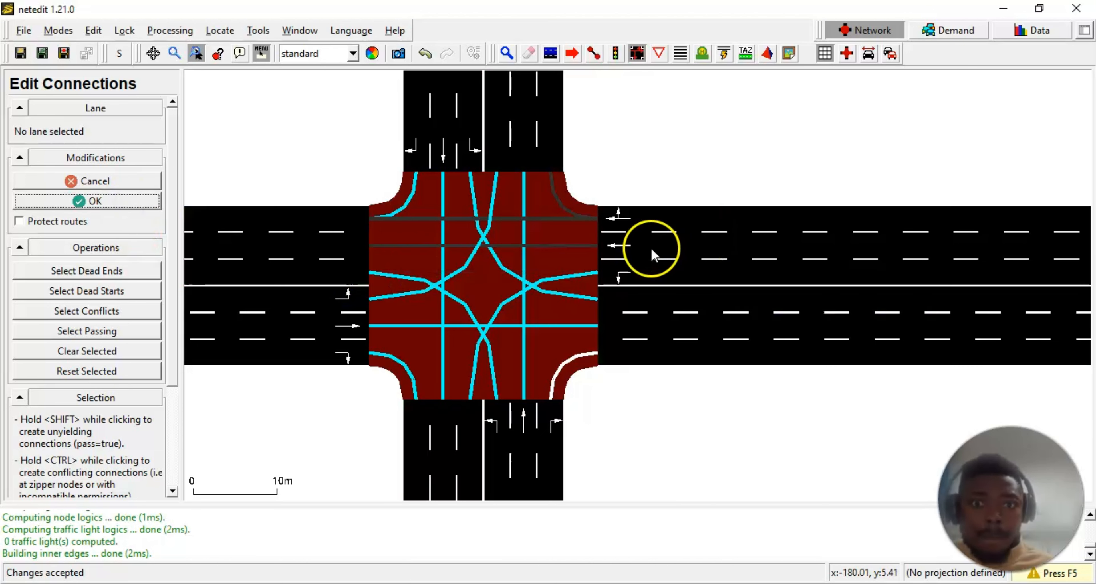
# - Re-create the straight-ahead connection from eastern approach lane RU1_1 to the western arm's middle outgoing lane and accept it
pyautogui.click(640, 247)
pyautogui.click(351, 248)
pyautogui.click(352, 248)
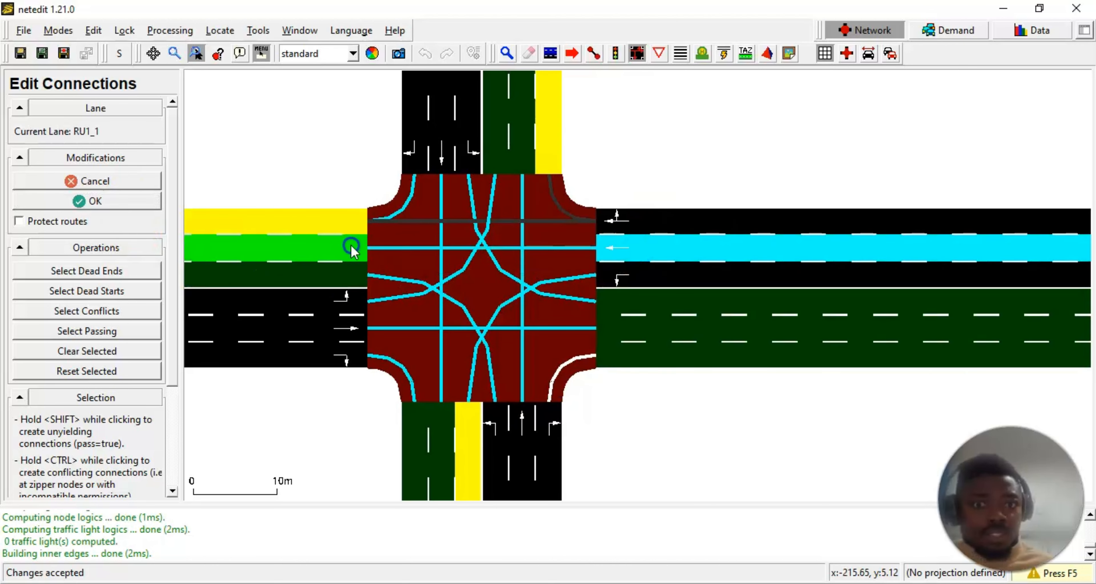
pyautogui.click(127, 204)
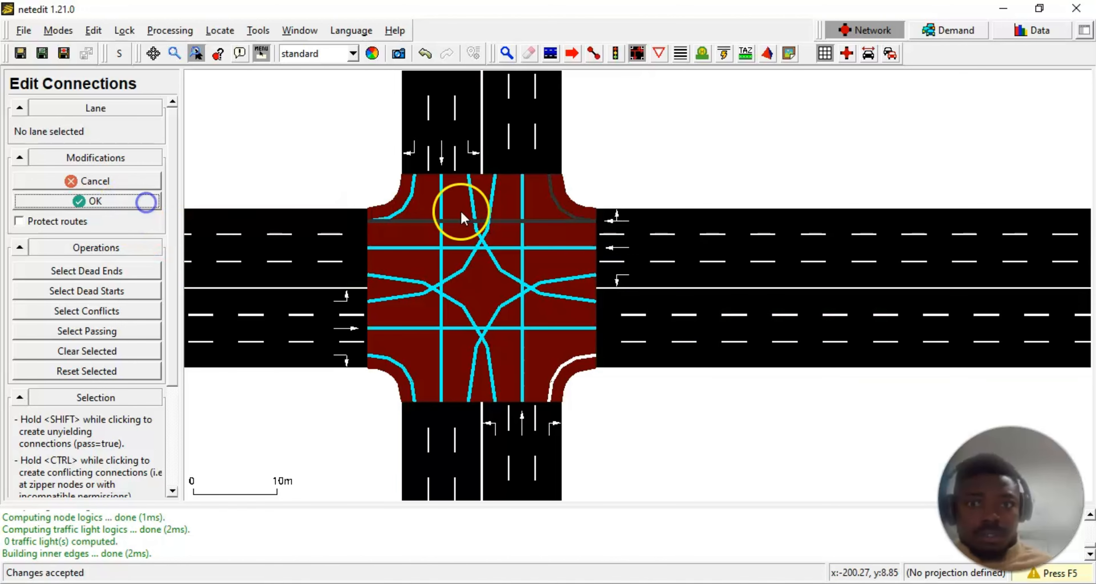
# - For eastern approach lane RU1_0, re-create the right turn into the northern arm's outermost outgoing lane, remove the straight-ahead connection, and accept
pyautogui.click(630, 222)
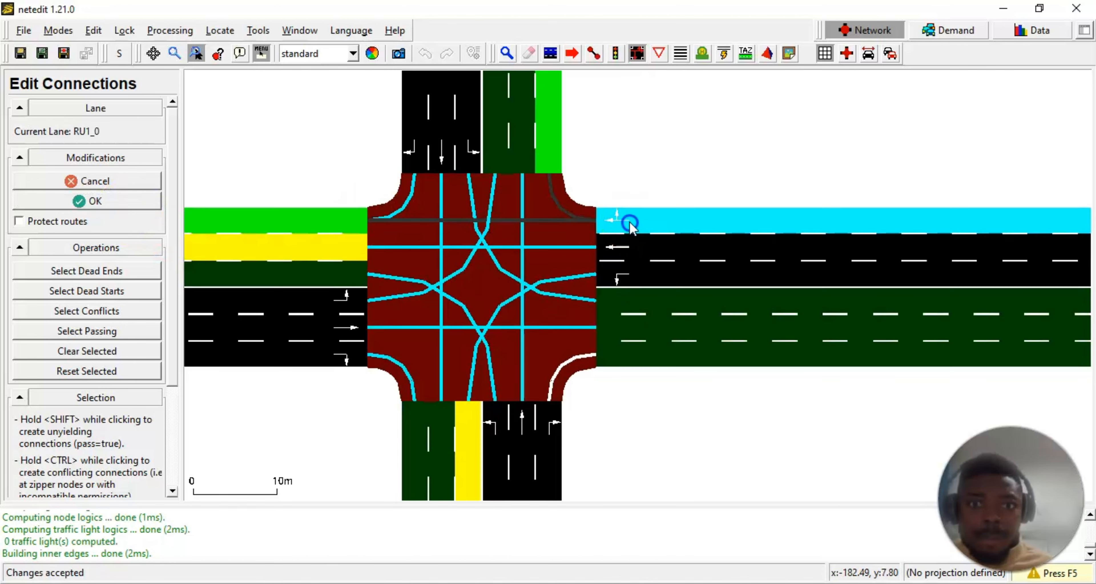
pyautogui.click(547, 165)
pyautogui.click(314, 221)
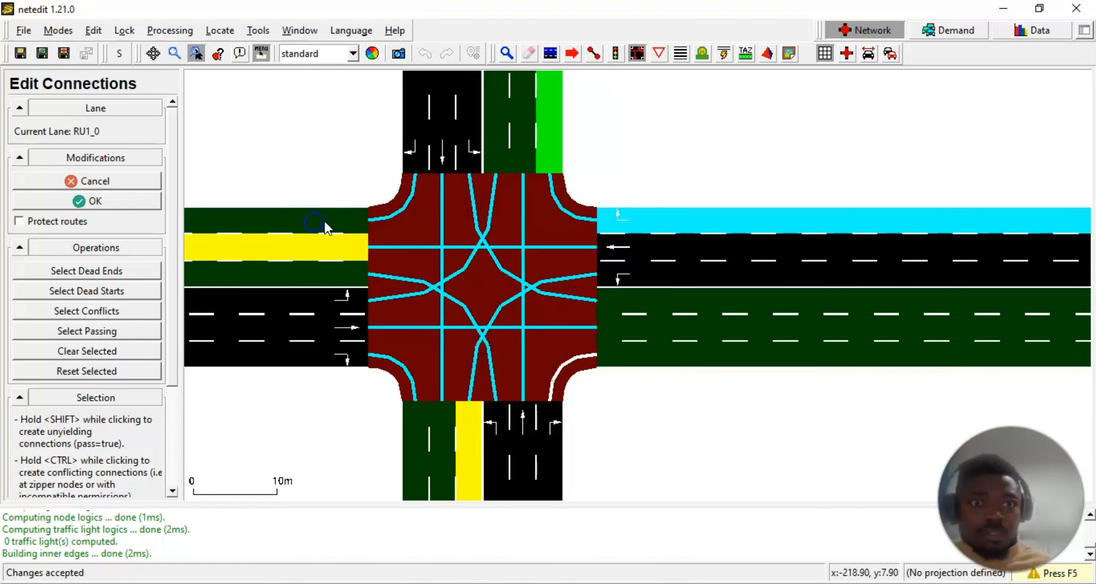
pyautogui.click(153, 203)
# - Examine the left, straight and right lane connections at the central junction and the arms of the whole network
pyautogui.scroll(-3, 450, 370)
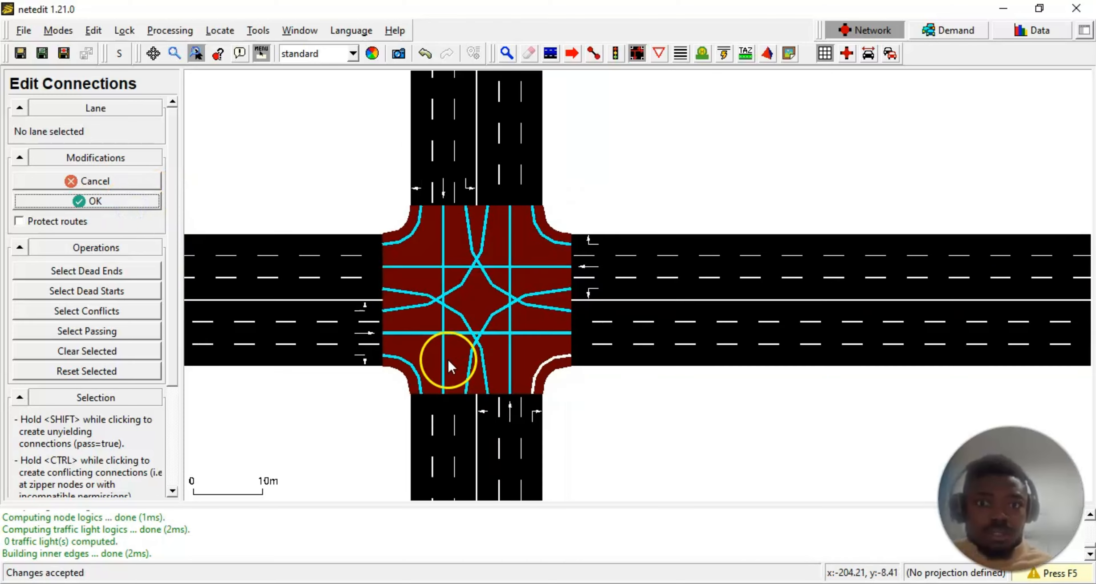
pyautogui.scroll(5, 426, 375)
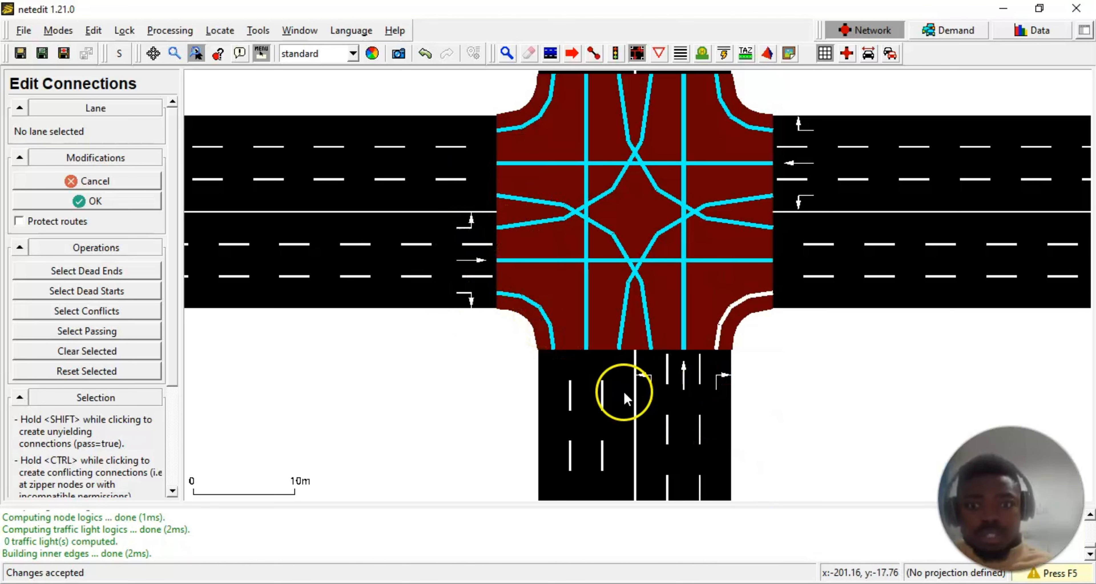
pyautogui.scroll(1, 891, 292)
pyautogui.moveTo(861, 432); pyautogui.dragTo(845, 526)
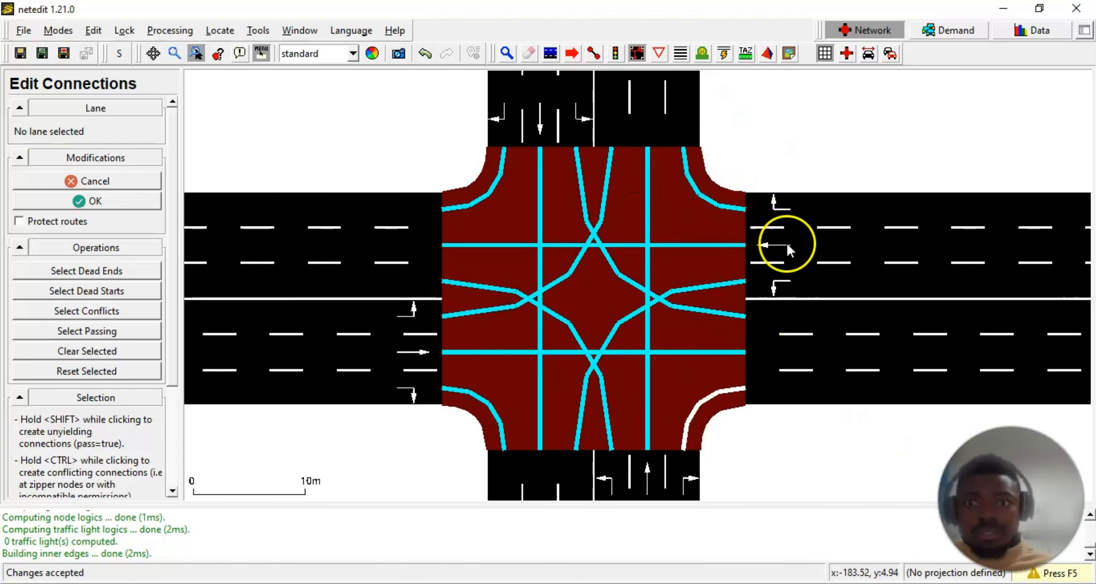
pyautogui.scroll(-4, 445, 340)
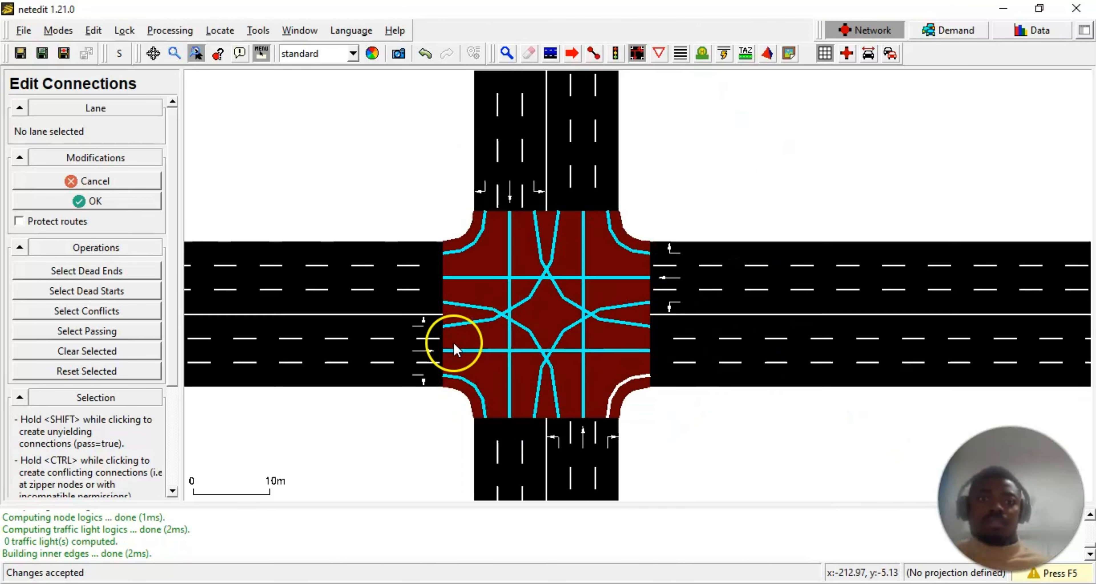
pyautogui.scroll(-1, 434, 398)
pyautogui.scroll(-4, 536, 344)
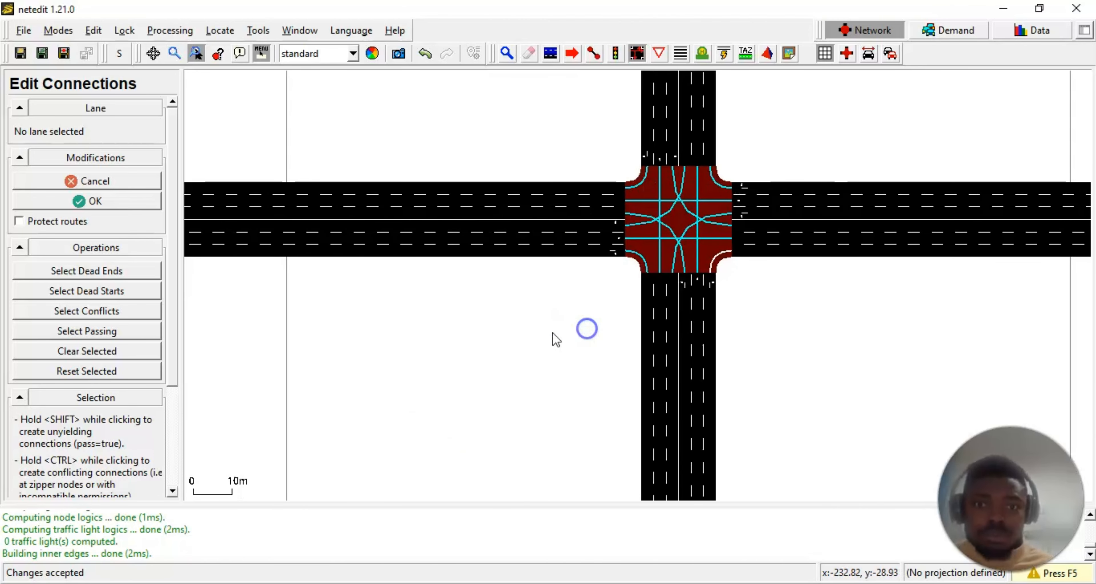
pyautogui.scroll(-4, 520, 365)
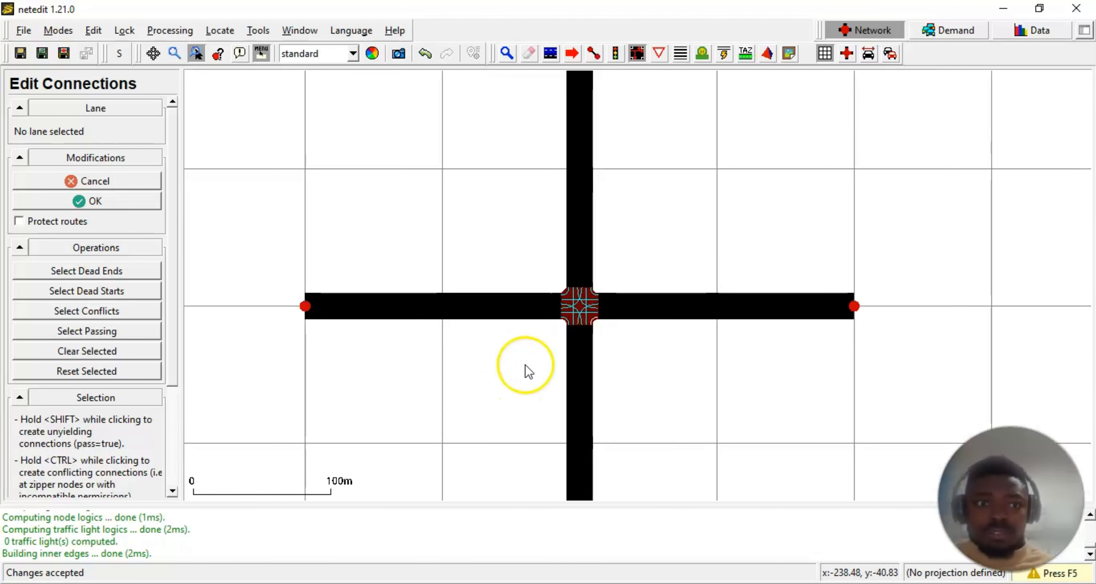
pyautogui.scroll(-1, 502, 423)
pyautogui.moveTo(484, 432); pyautogui.dragTo(526, 323)
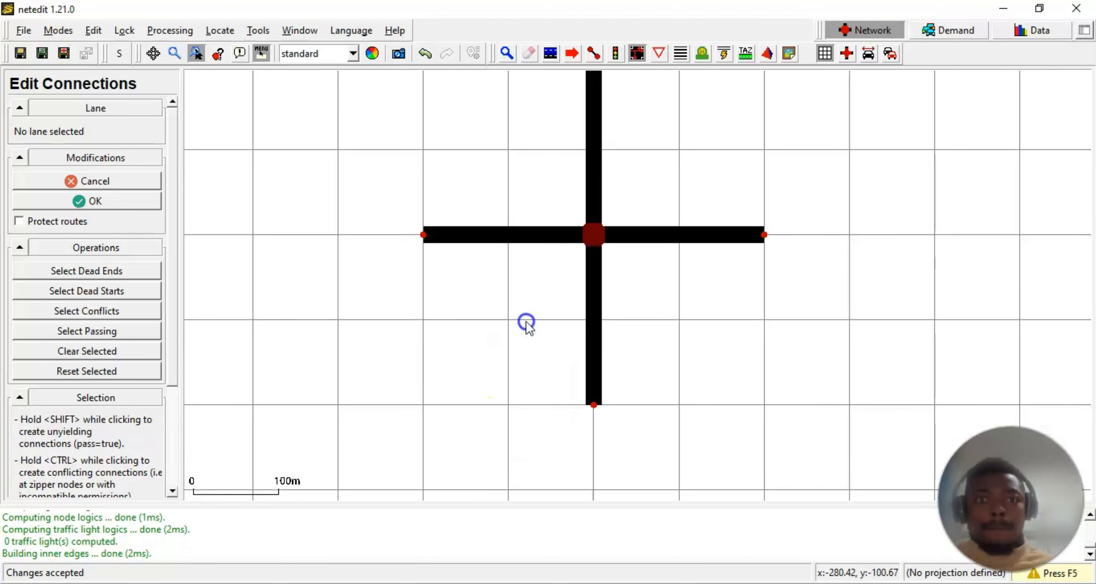
pyautogui.scroll(3, 528, 313)
pyautogui.scroll(1, 535, 312)
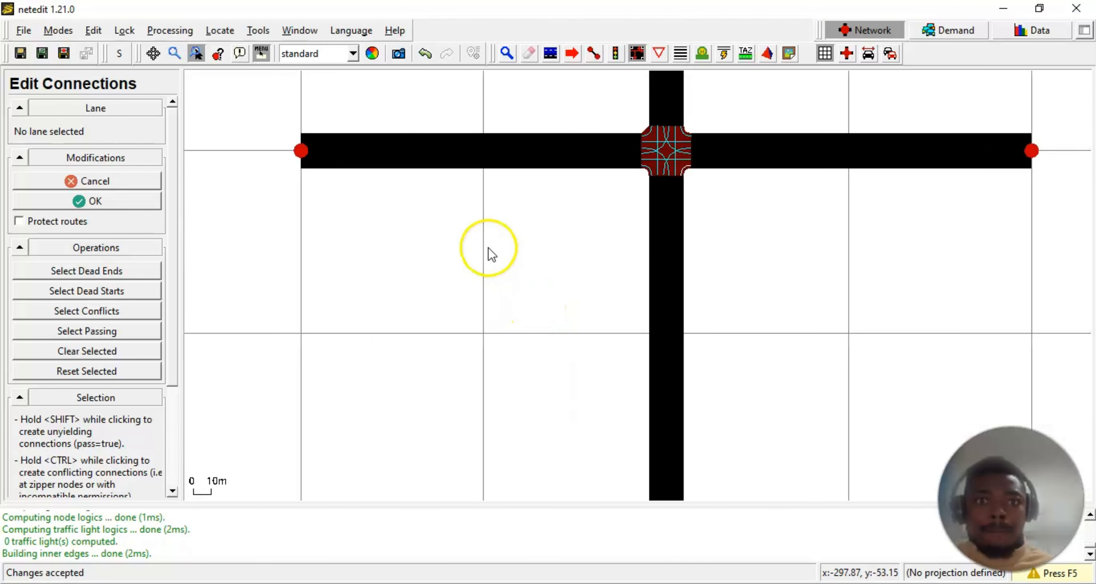
pyautogui.moveTo(487, 251); pyautogui.dragTo(424, 362)
pyautogui.scroll(1, 461, 333)
pyautogui.scroll(2, 468, 336)
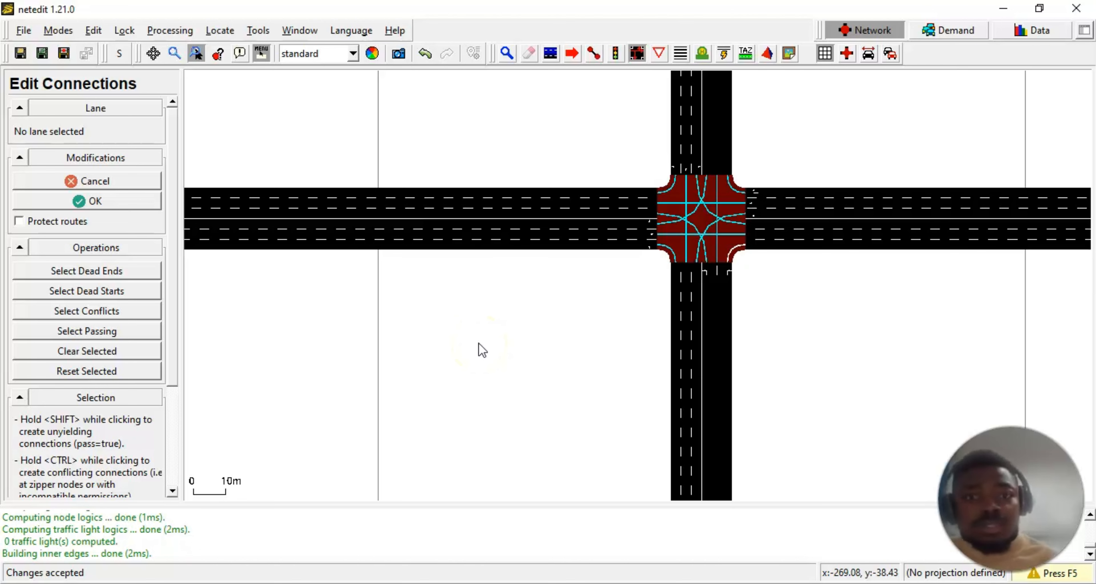
pyautogui.scroll(1, 740, 382)
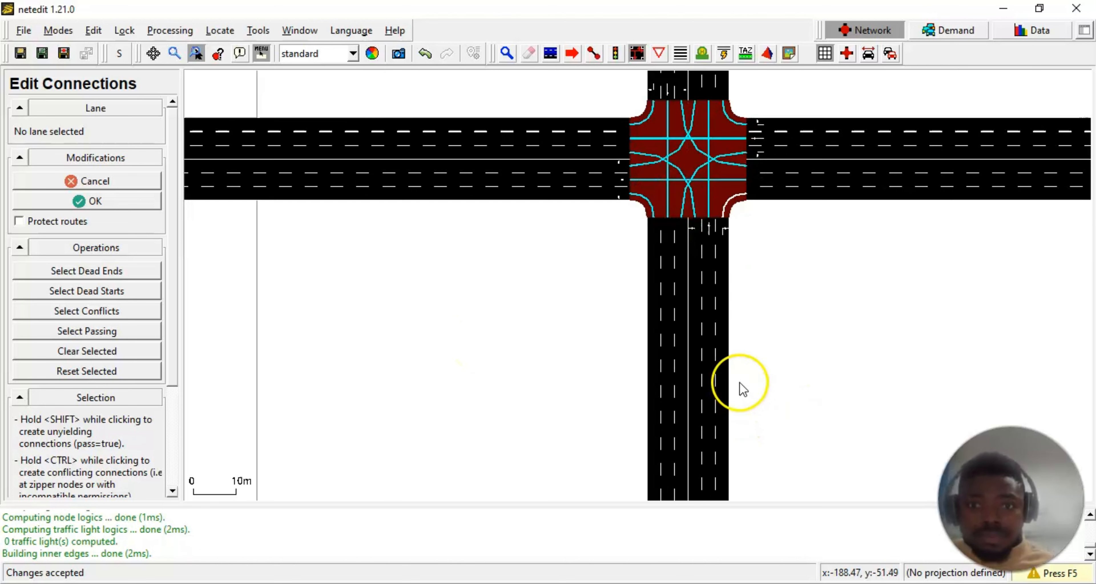
pyautogui.scroll(1, 719, 384)
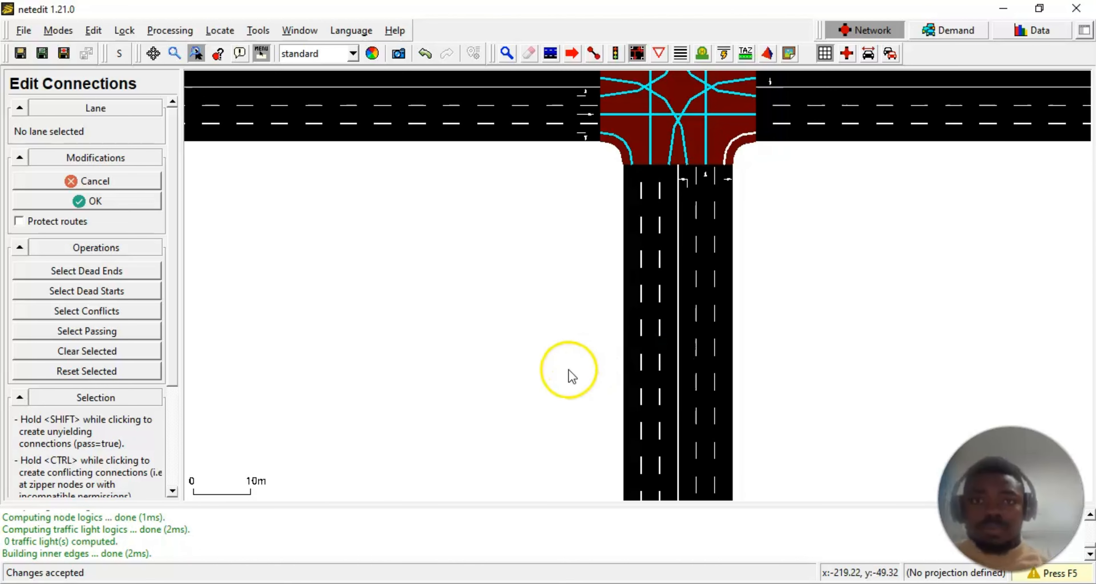
pyautogui.scroll(-2, 548, 347)
pyautogui.scroll(-2, 557, 345)
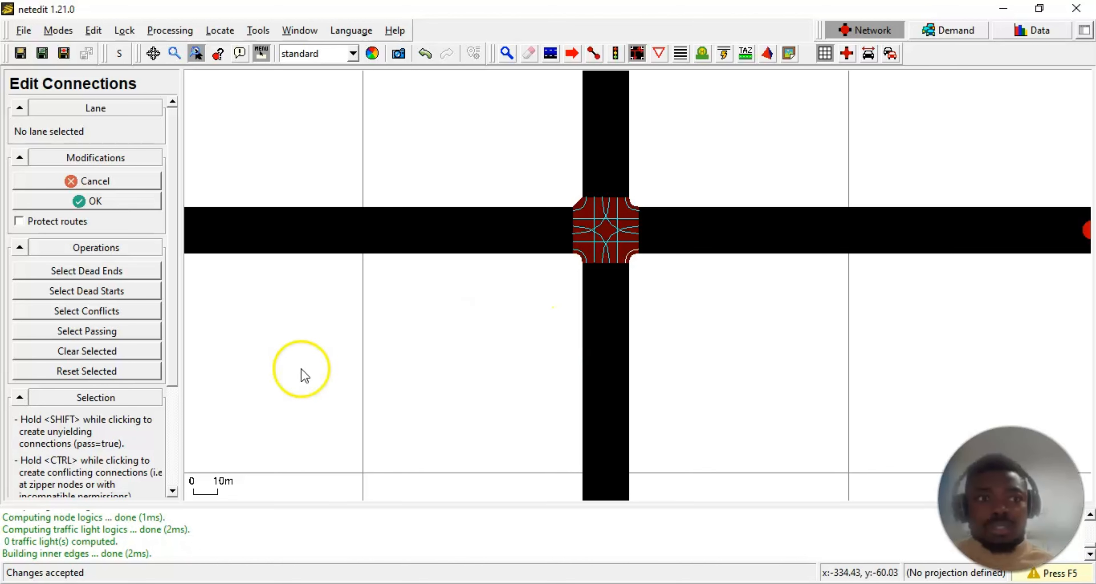
pyautogui.moveTo(284, 384); pyautogui.dragTo(532, 380)
pyautogui.scroll(4, 571, 272)
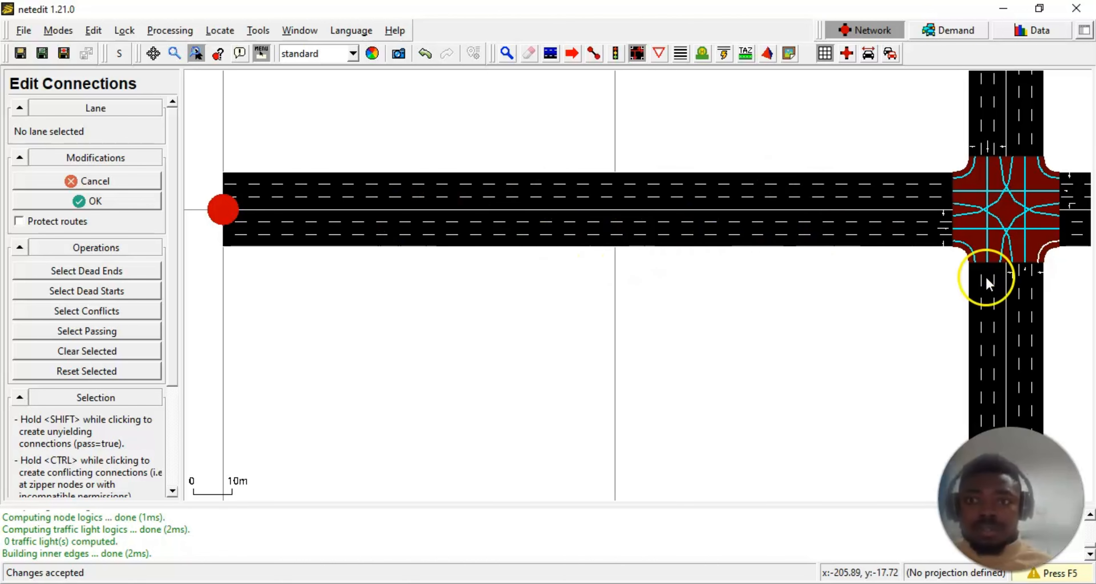
pyautogui.moveTo(770, 350); pyautogui.dragTo(501, 347)
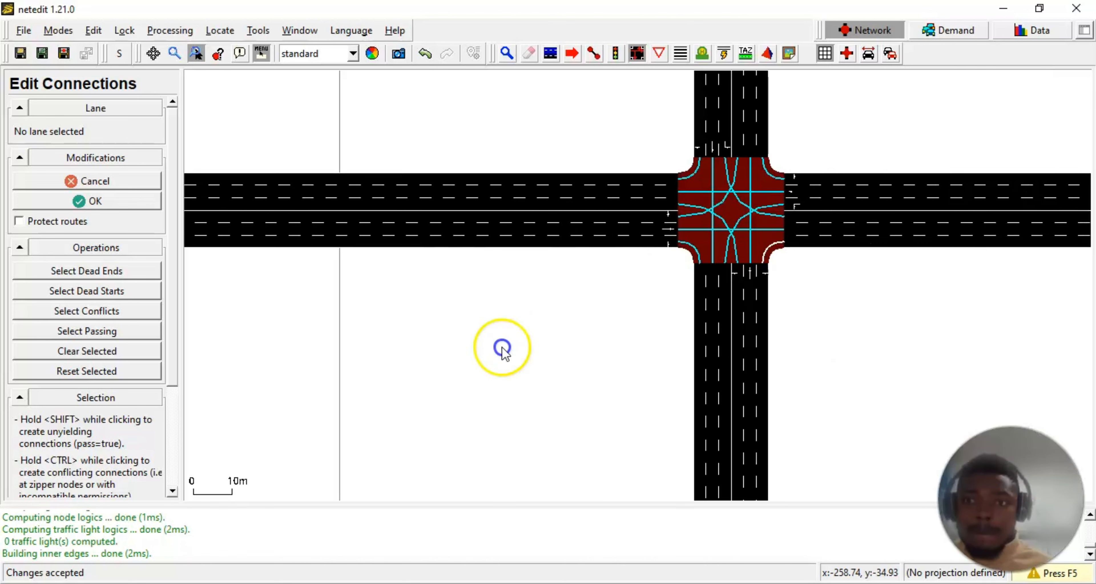
pyautogui.scroll(3, 668, 260)
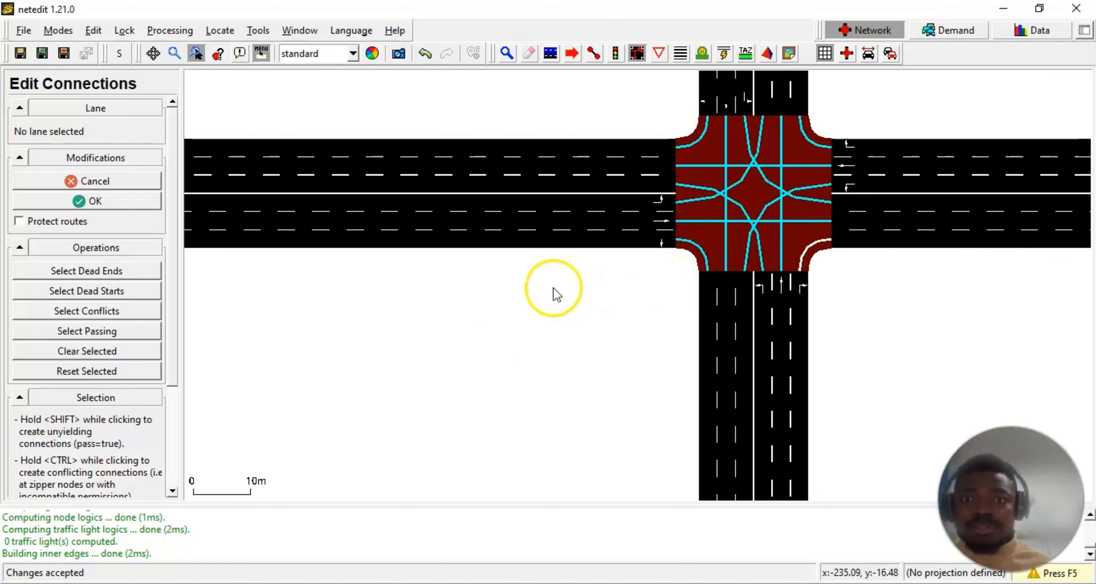
pyautogui.scroll(1, 553, 294)
pyautogui.moveTo(553, 293); pyautogui.dragTo(532, 417)
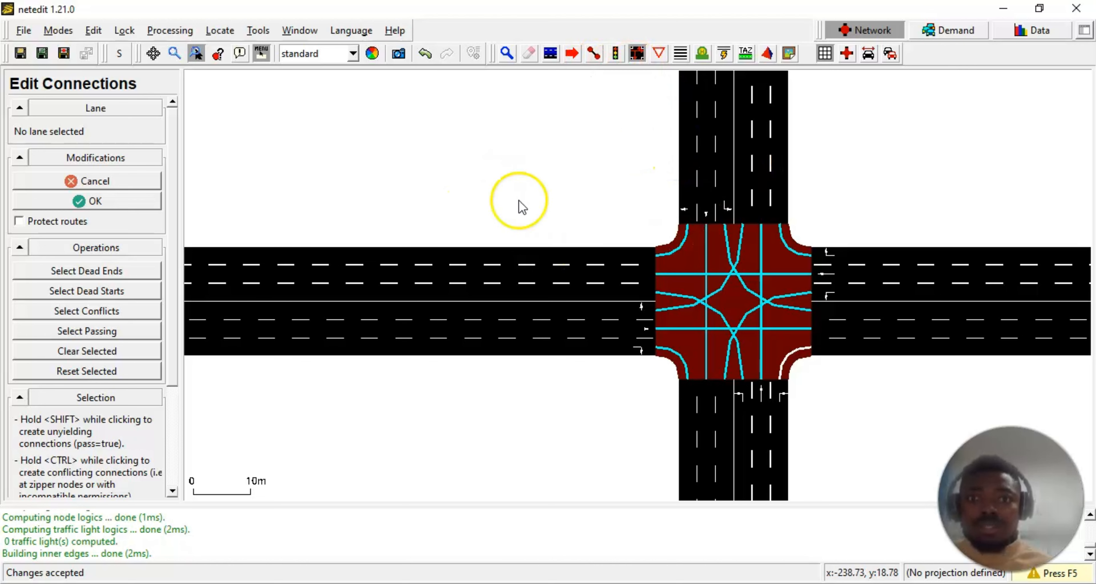
# - Switch to demand editing and back to network editing, and open the central junction's attributes for inspection
pyautogui.press('Return')
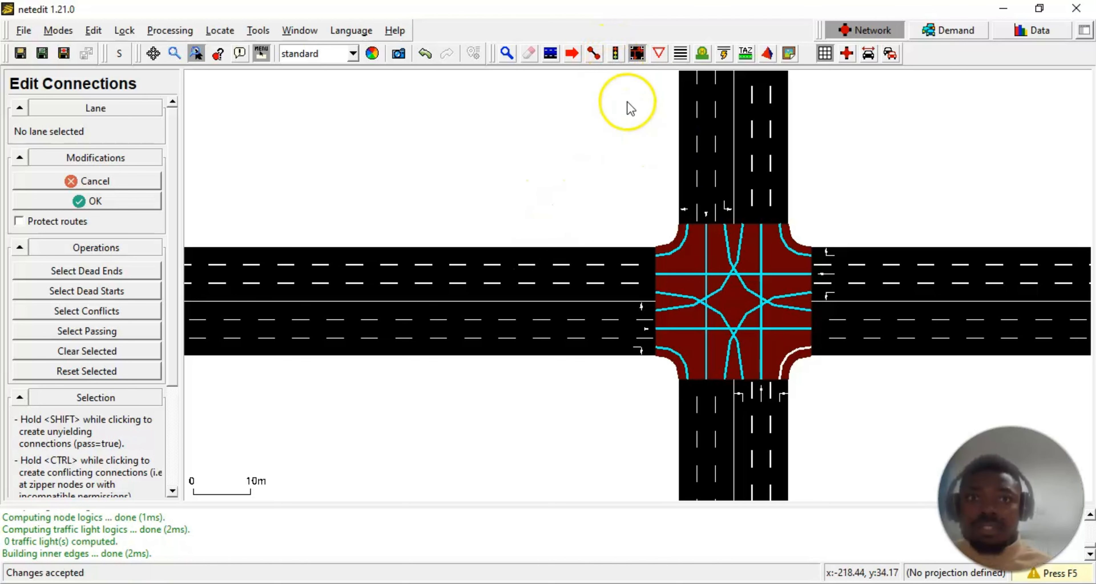
pyautogui.click(962, 29)
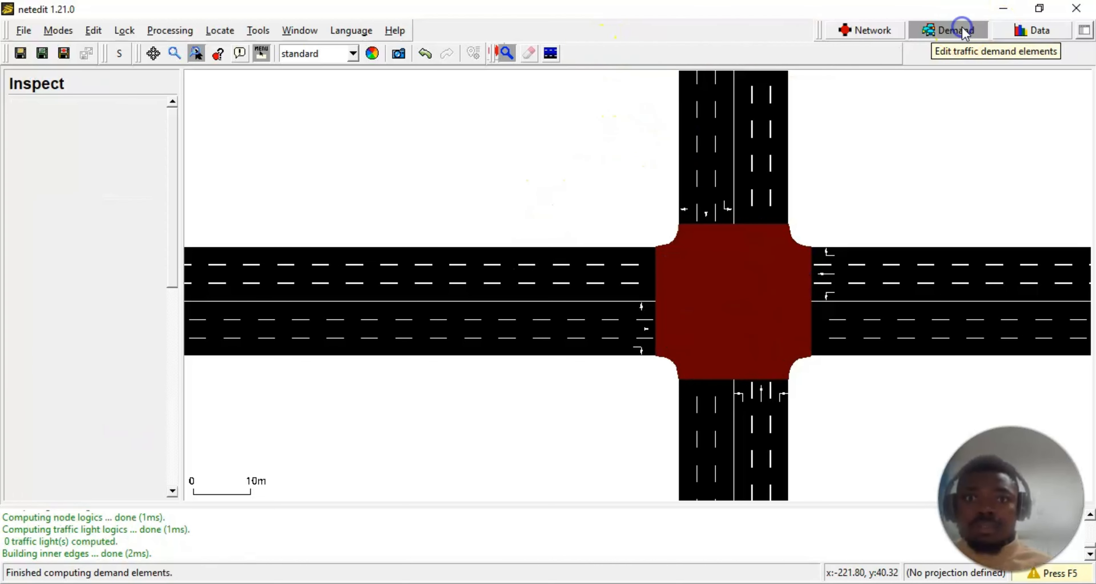
pyautogui.click(869, 28)
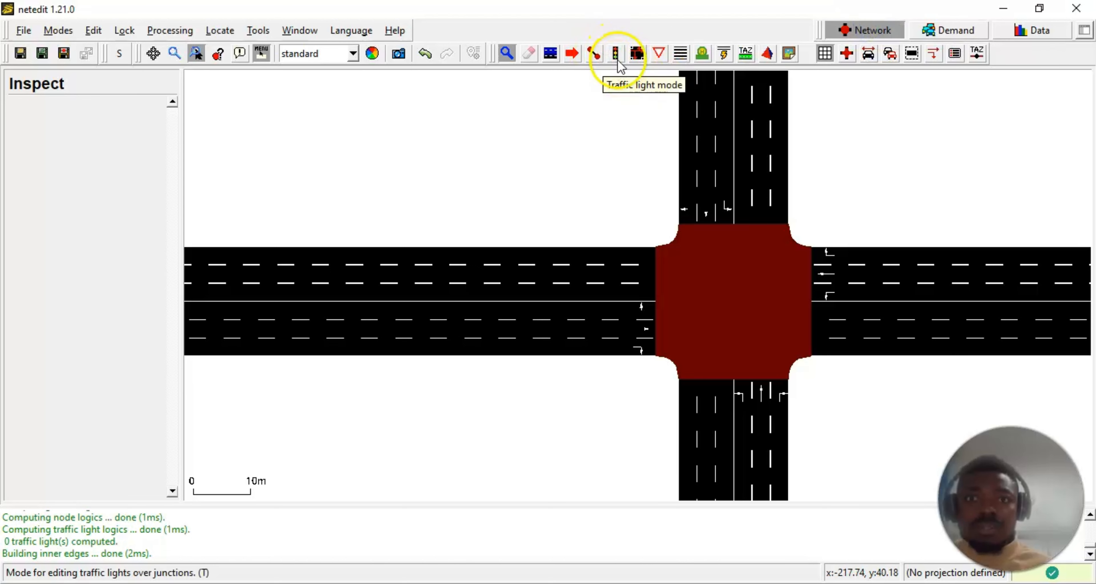
pyautogui.click(754, 322)
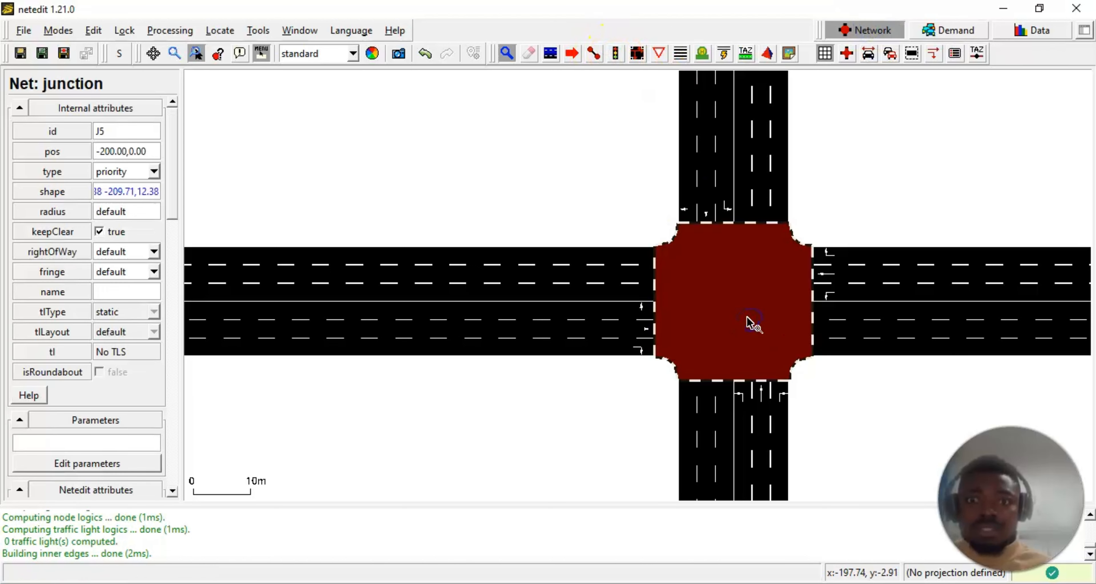
# - Switch to traffic light editing and create a traffic light program for the central junction J5
pyautogui.click(616, 53)
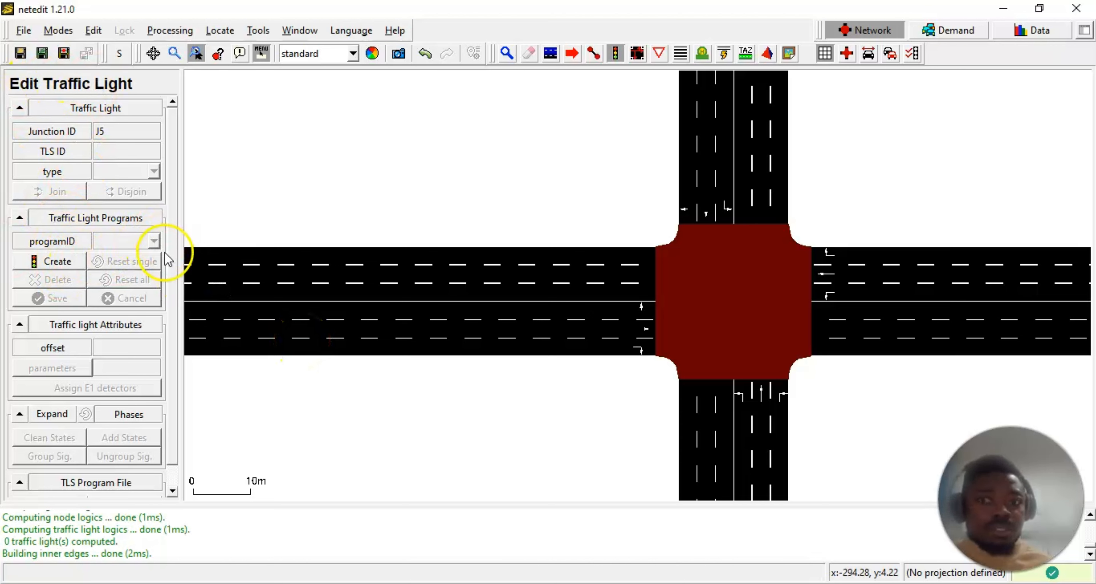
pyautogui.click(57, 262)
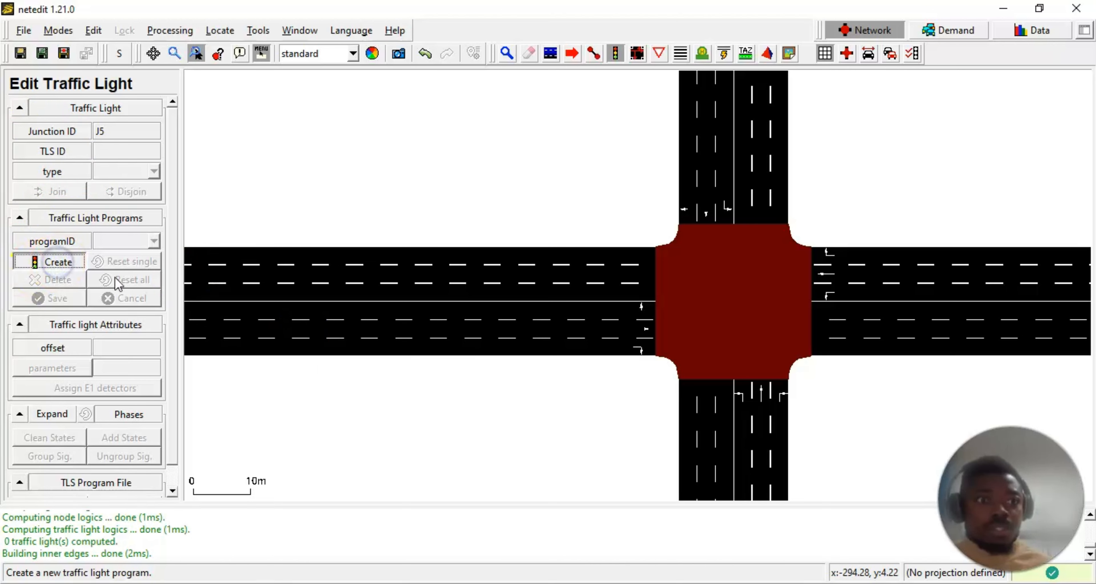
pyautogui.click(119, 286)
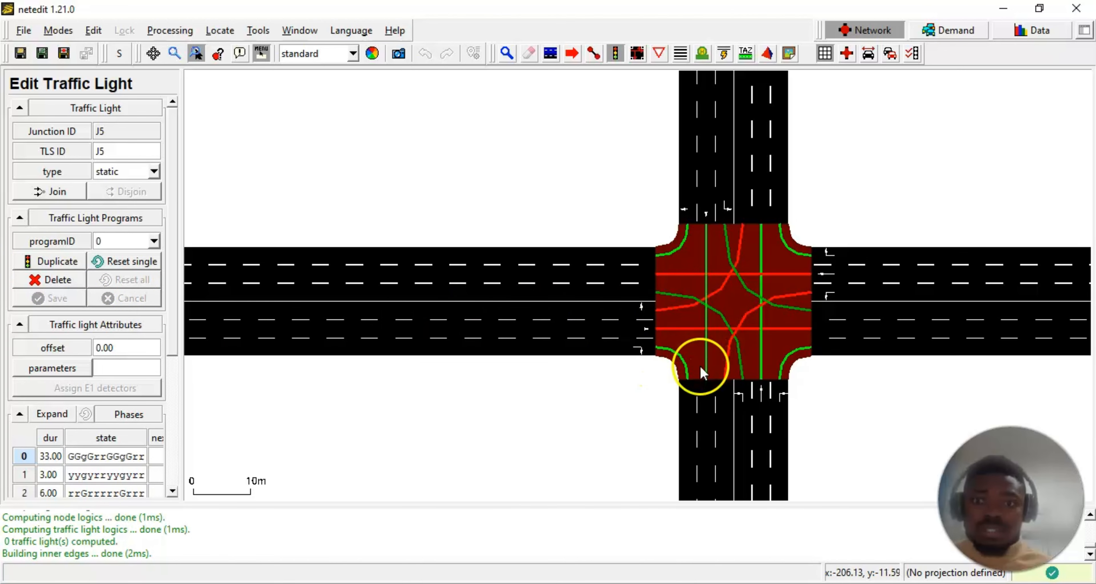
# - Examine the signal colours across the central junction, and inspect the junction's type and traffic light attributes
pyautogui.scroll(-2, 699, 366)
pyautogui.moveTo(578, 447); pyautogui.dragTo(558, 303)
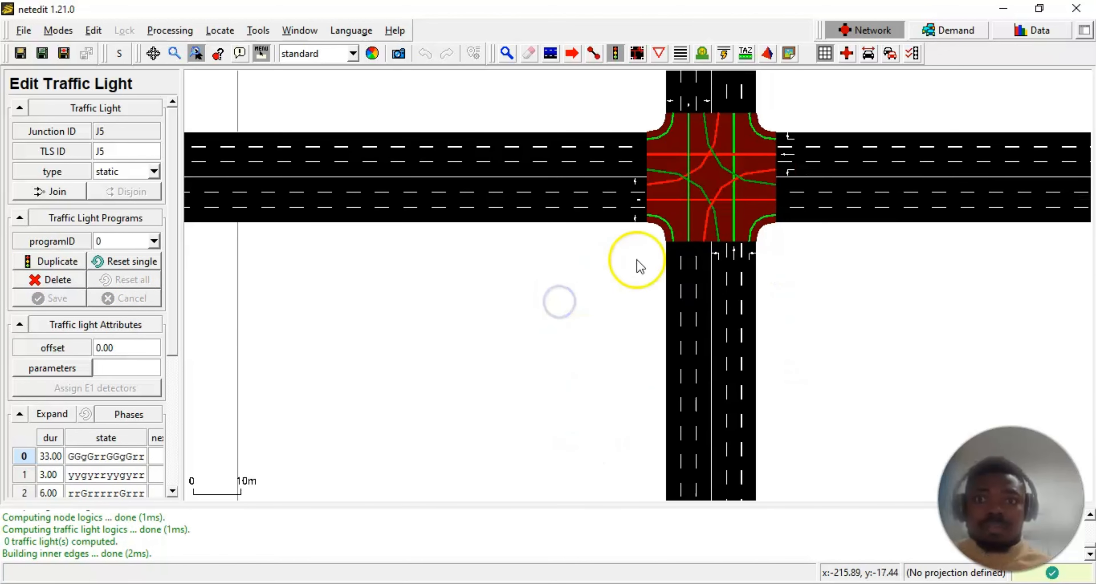
pyautogui.scroll(1, 641, 262)
pyautogui.scroll(1, 630, 264)
pyautogui.scroll(-1, 613, 274)
pyautogui.scroll(-1, 604, 268)
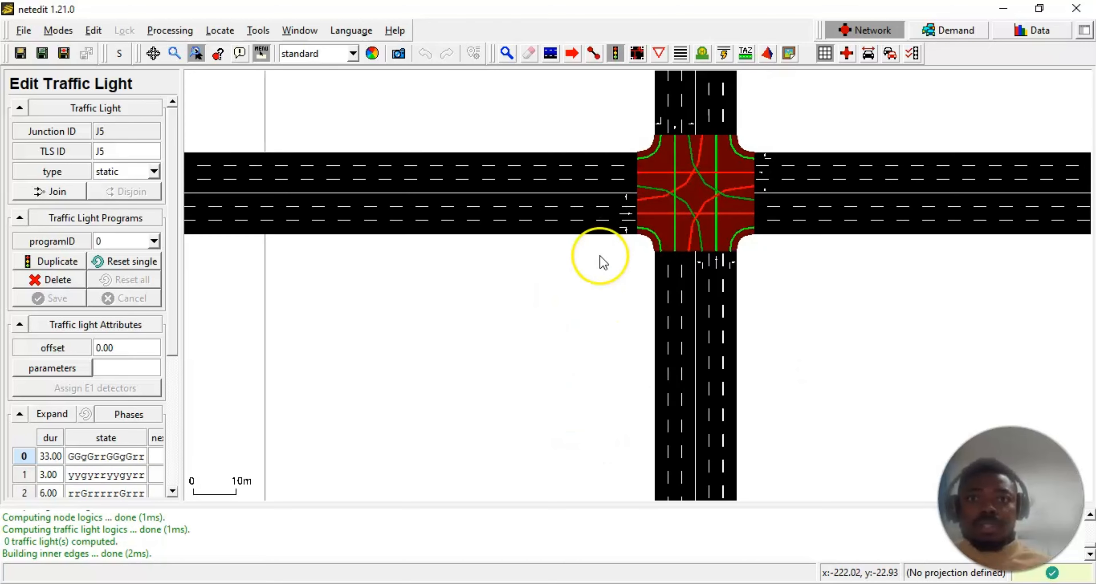
pyautogui.click(506, 53)
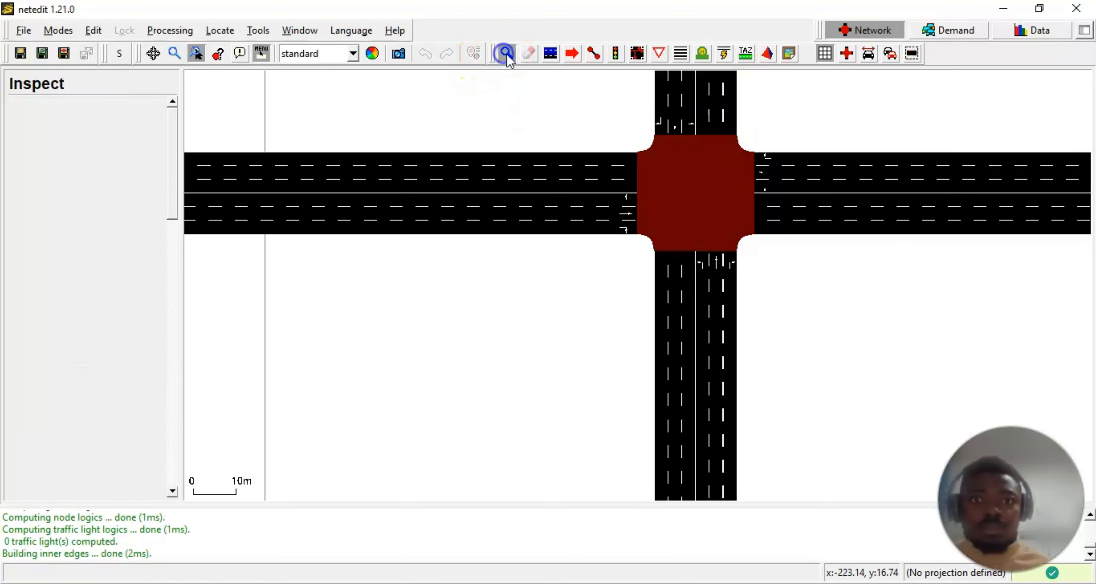
pyautogui.click(676, 192)
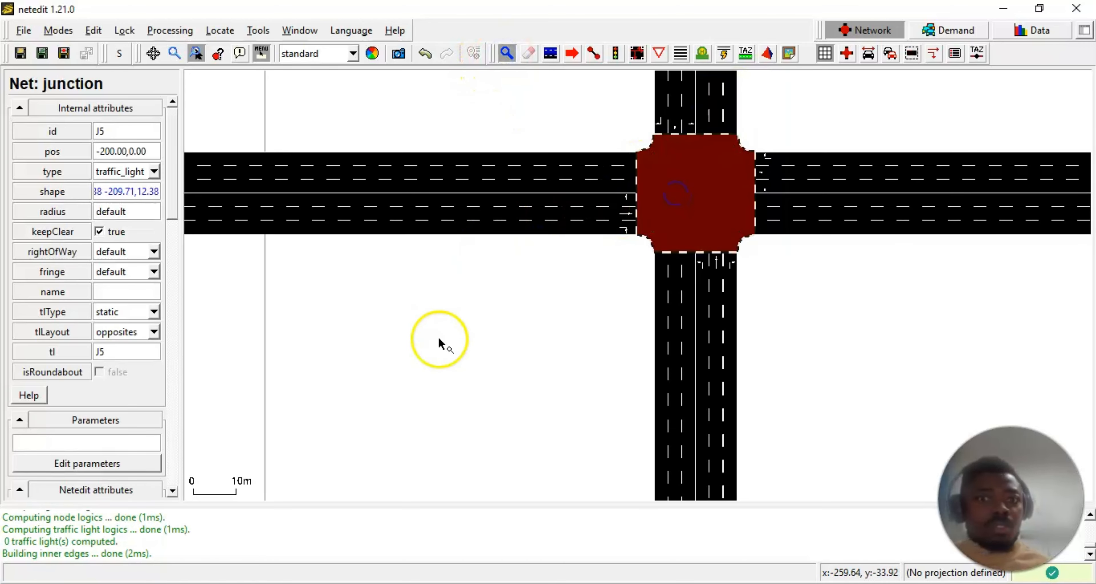
# - Return to traffic light editing and select the central junction to load its signal program
pyautogui.click(616, 53)
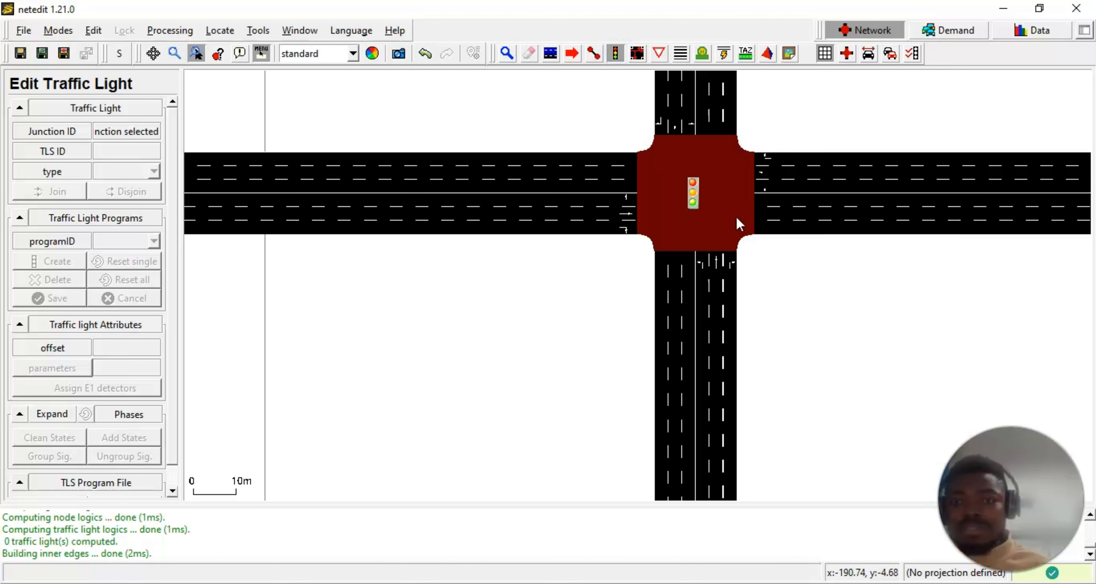
pyautogui.scroll(-3, 576, 281)
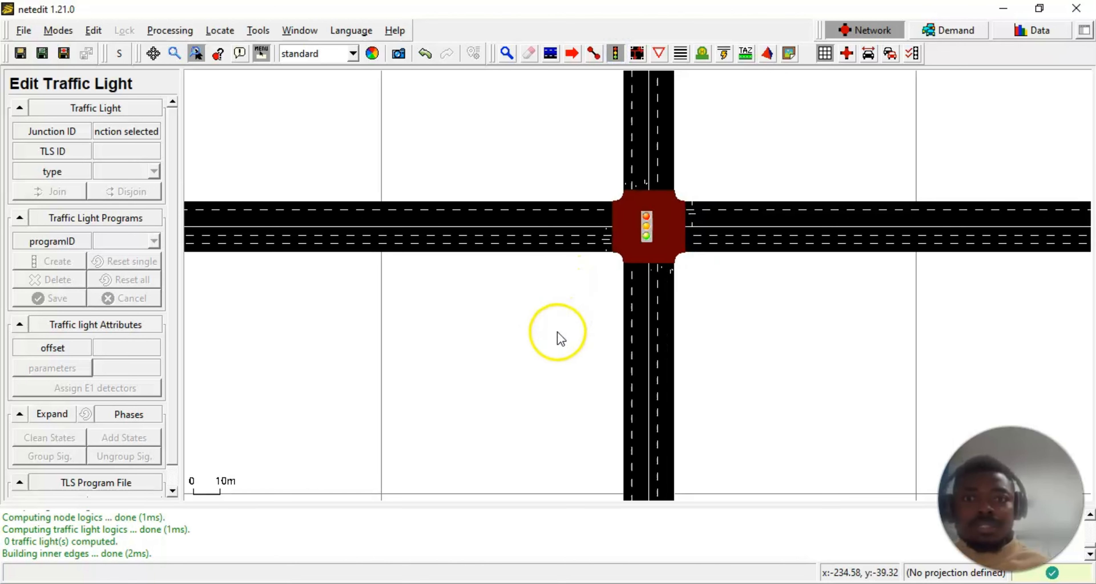
pyautogui.moveTo(553, 353); pyautogui.dragTo(531, 423)
pyautogui.click(626, 305)
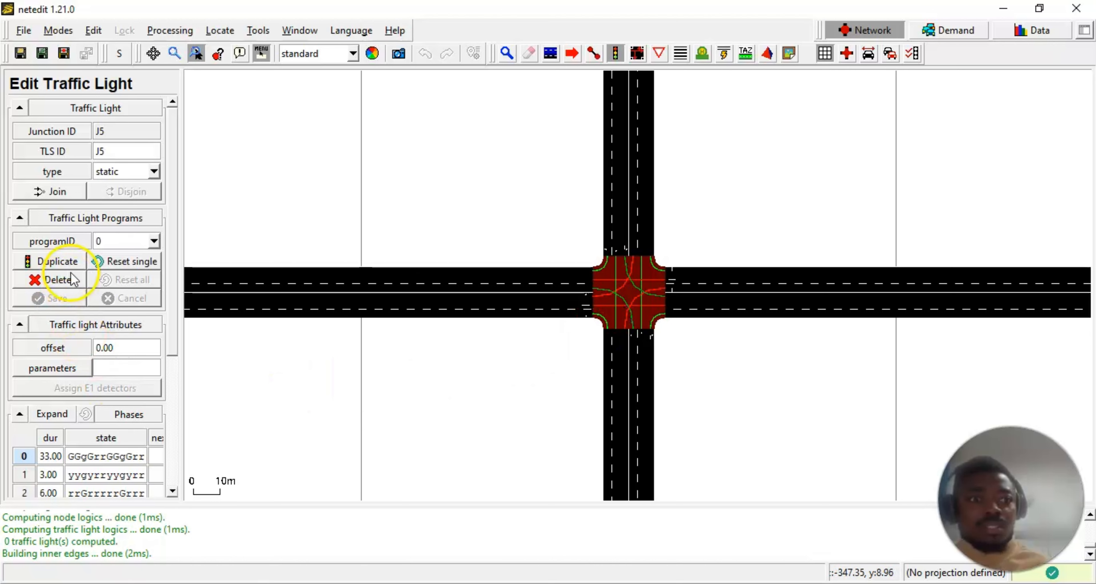
# - Examine the red and green signal links of each lane movement through the central junction and the approaches around it
pyautogui.scroll(5, 535, 293)
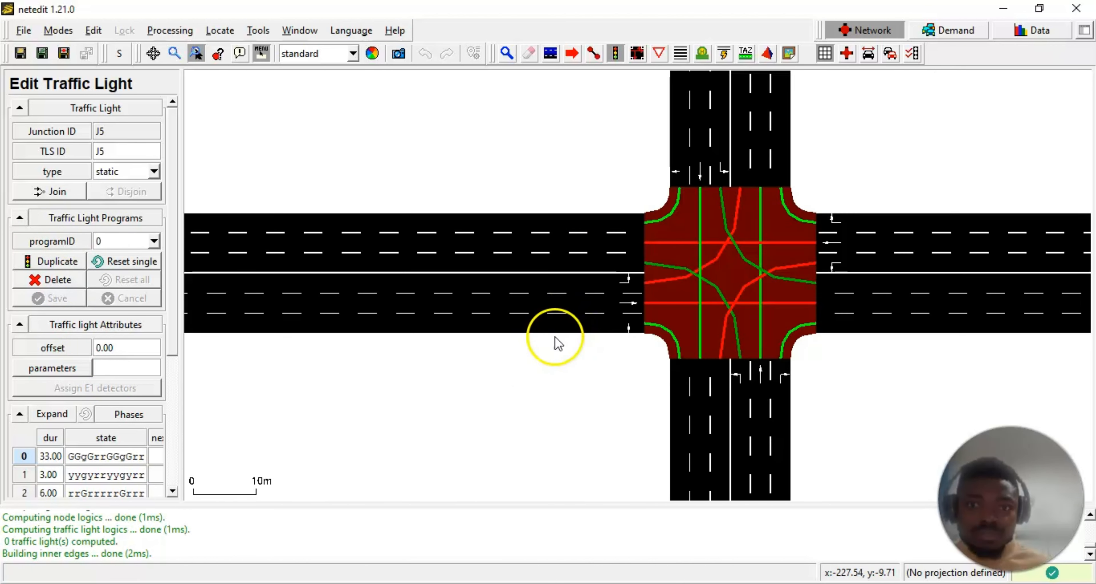
pyautogui.scroll(-6, 616, 292)
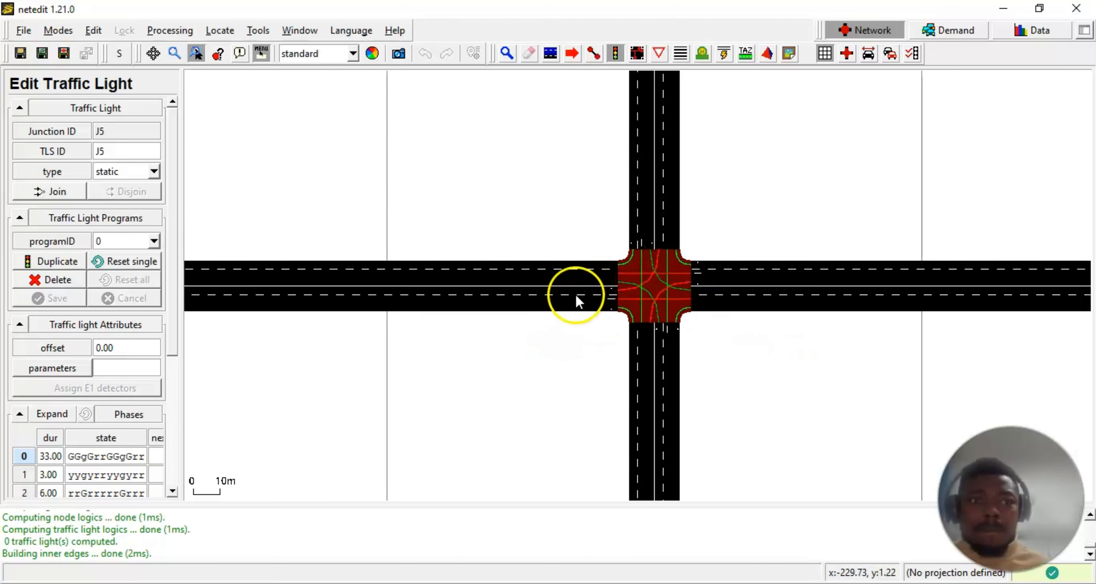
pyautogui.scroll(-3, 530, 310)
pyautogui.scroll(3, 607, 306)
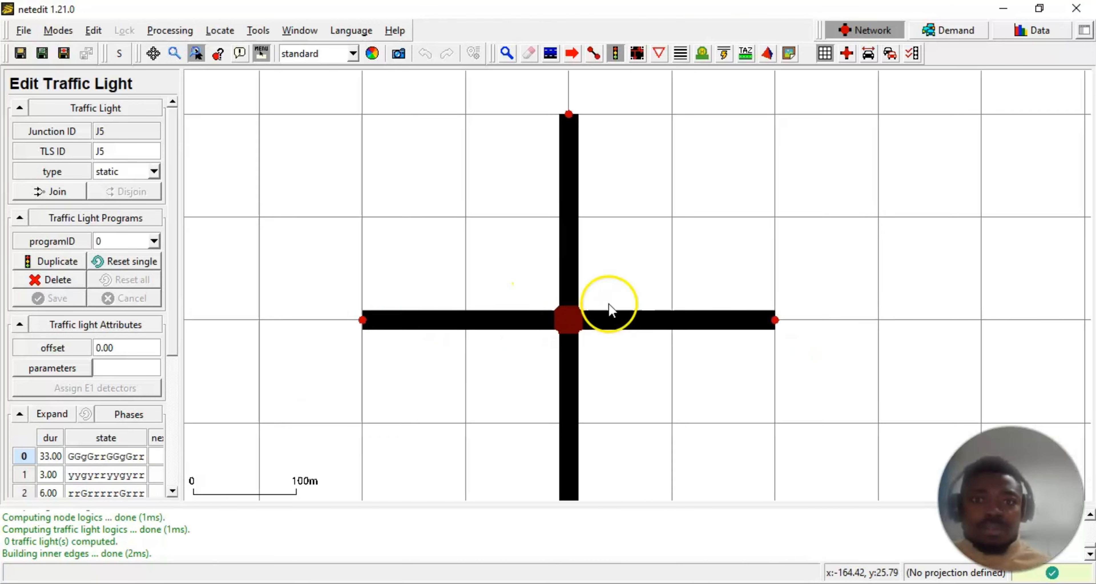
pyautogui.scroll(4, 561, 304)
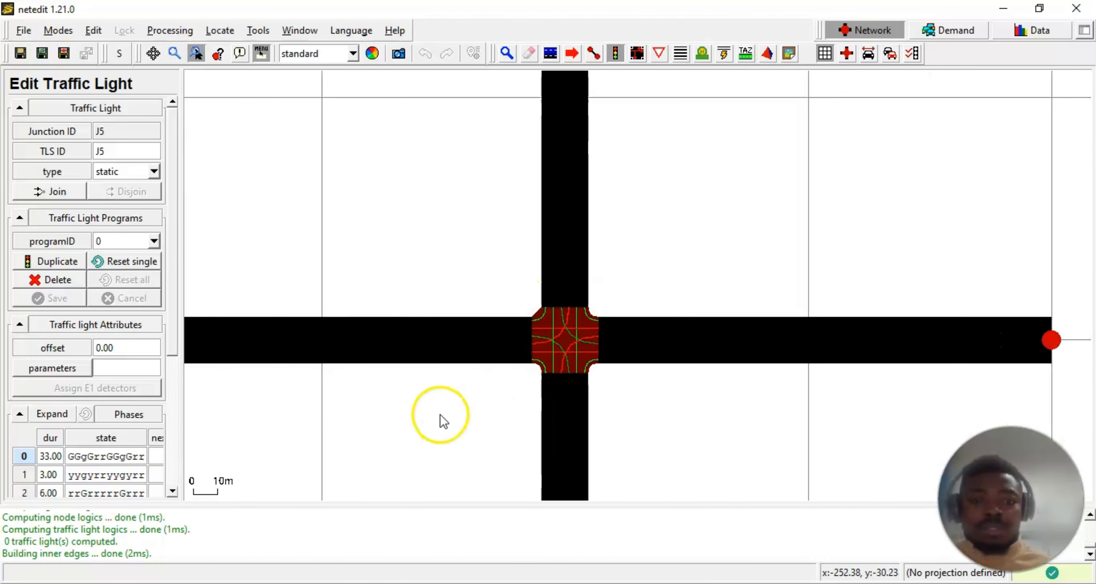
pyautogui.scroll(3, 462, 387)
pyautogui.moveTo(463, 387); pyautogui.dragTo(472, 336)
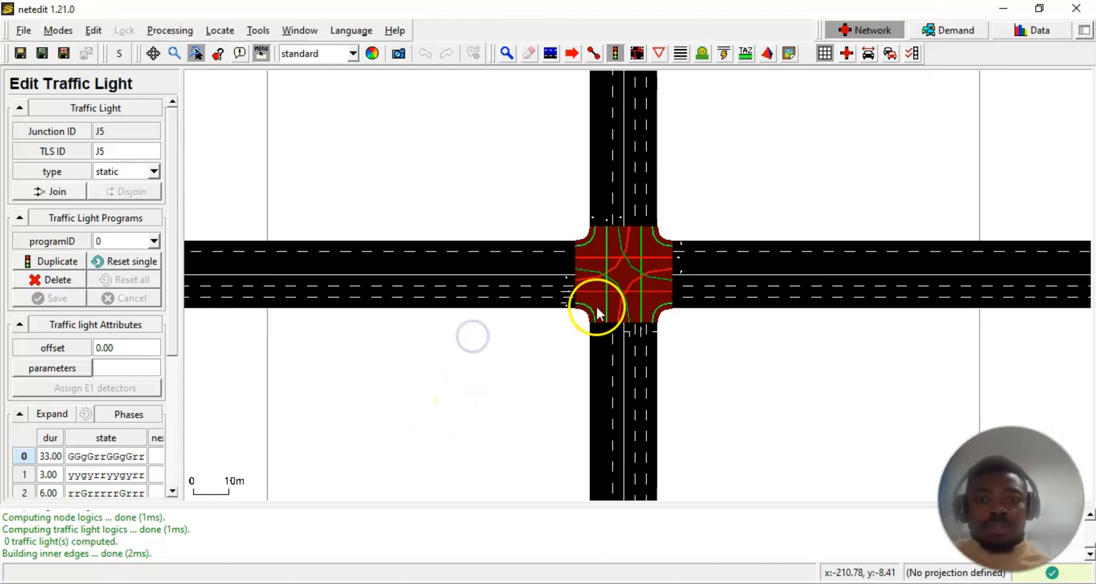
pyautogui.scroll(1, 598, 302)
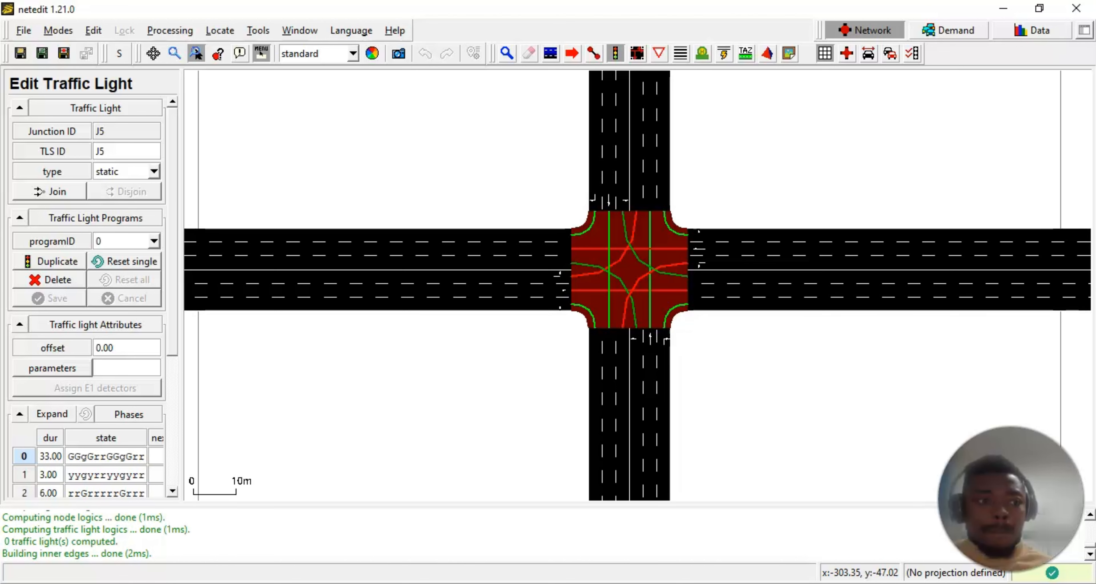
pyautogui.click(580, 457)
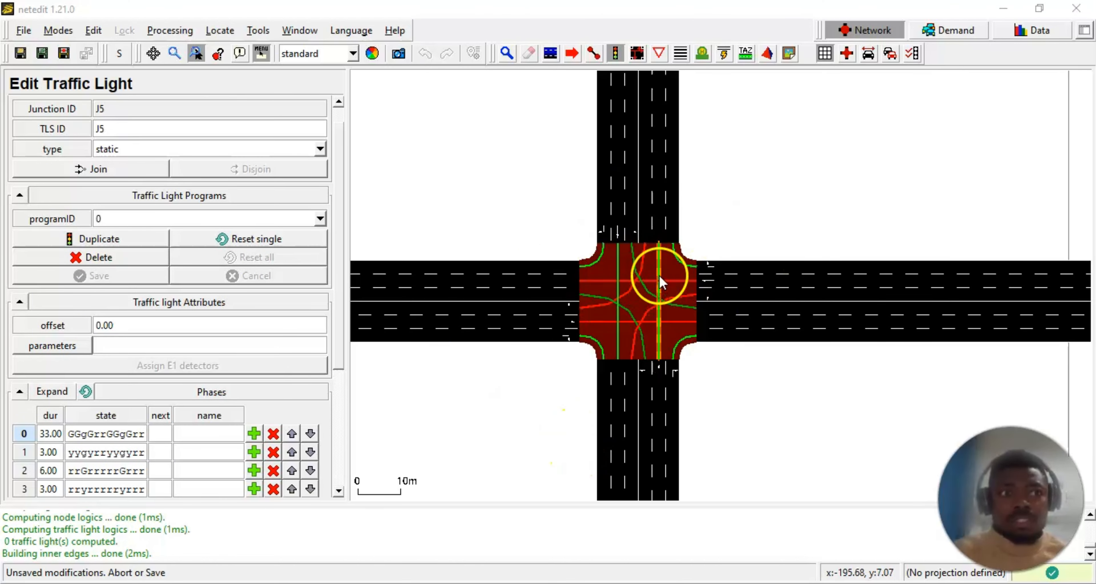
pyautogui.scroll(3, 578, 340)
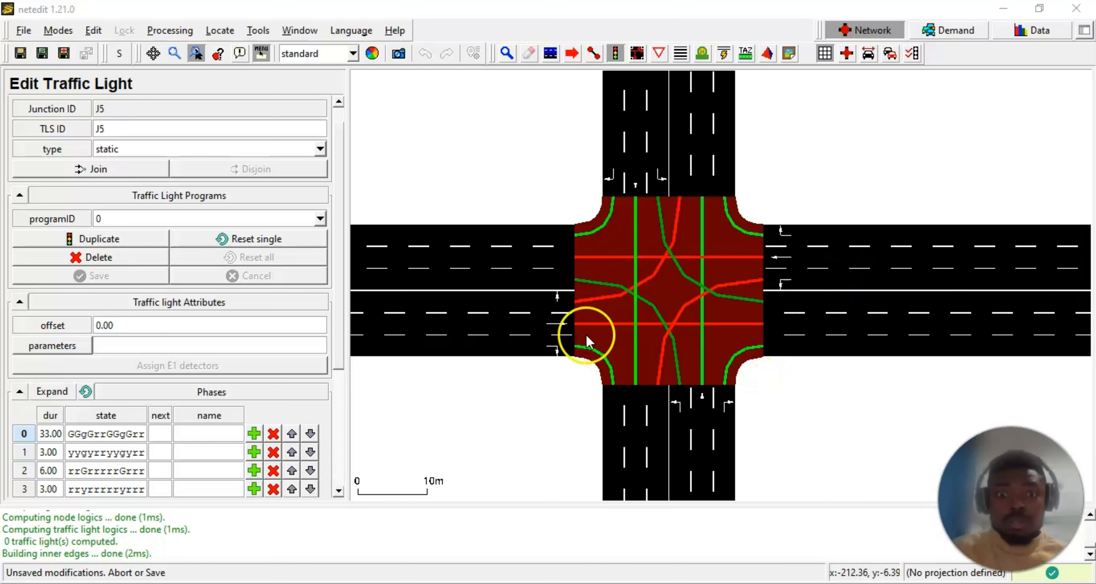
pyautogui.scroll(2, 549, 315)
pyautogui.scroll(-2, 585, 414)
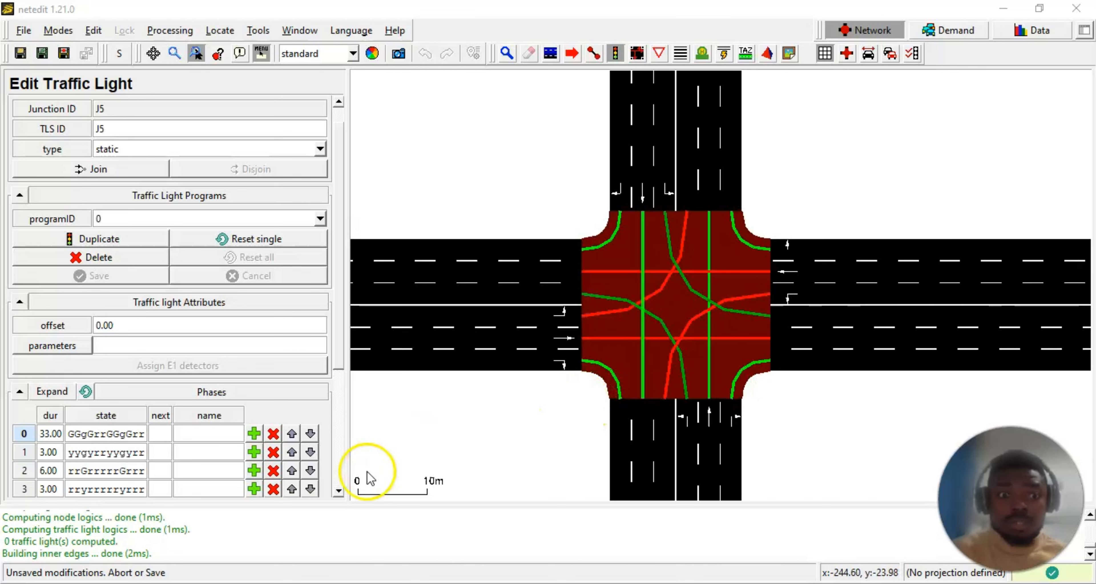
# - Delete phases 7 through 1 from the junction's traffic light program, keeping only phase 0
pyautogui.moveTo(339, 363); pyautogui.dragTo(336, 437)
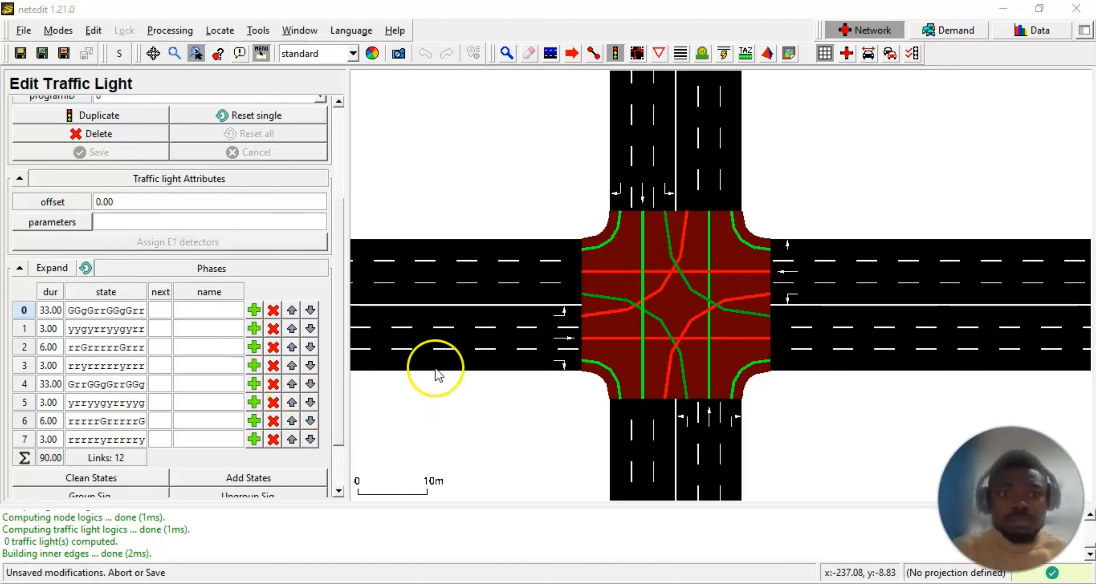
pyautogui.scroll(-1, 339, 437)
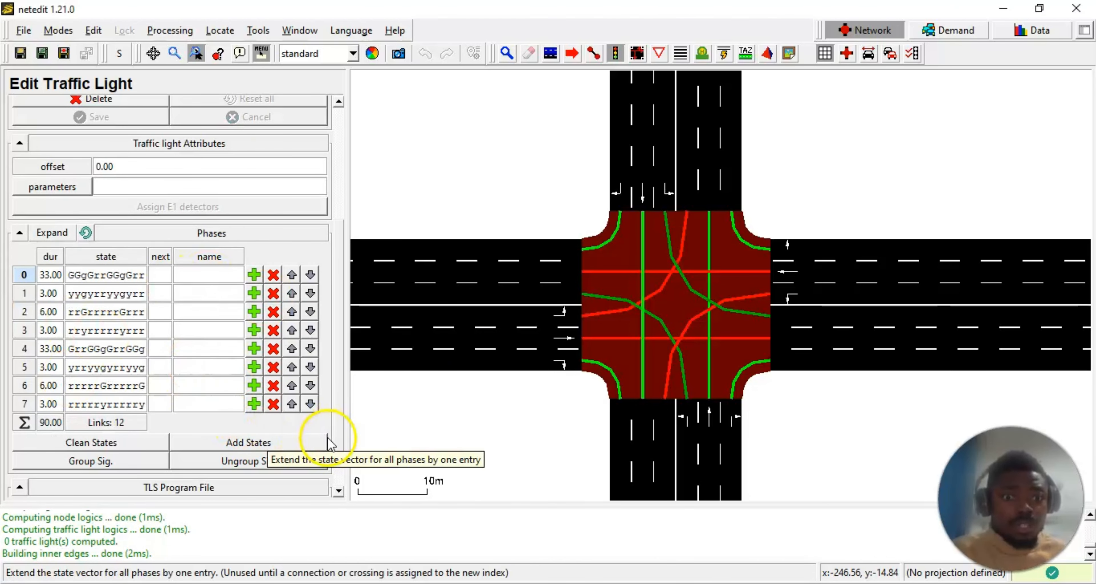
pyautogui.scroll(-1, 328, 441)
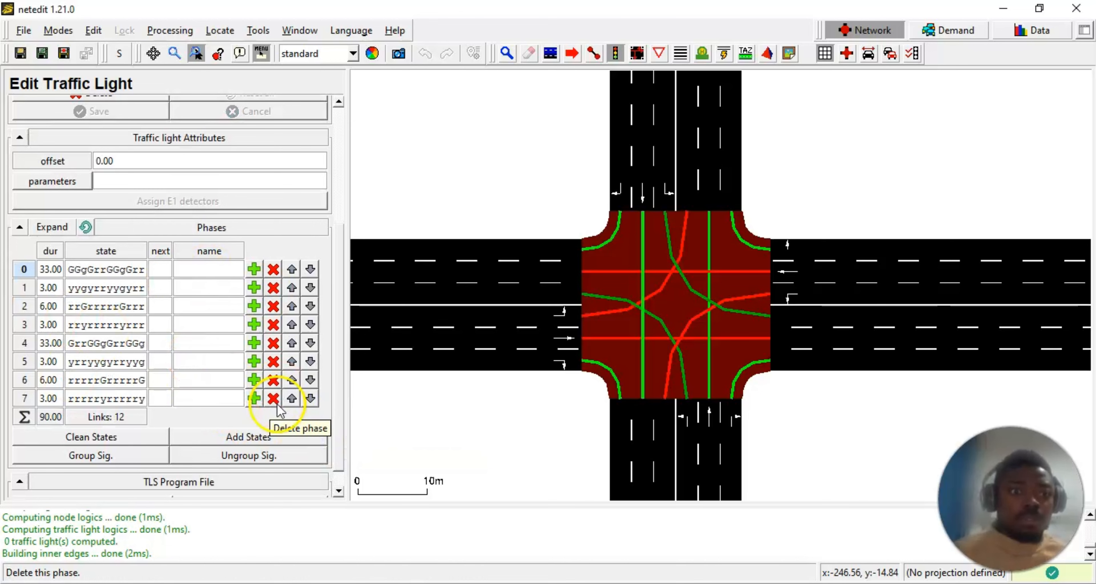
pyautogui.click(274, 398)
pyautogui.click(273, 398)
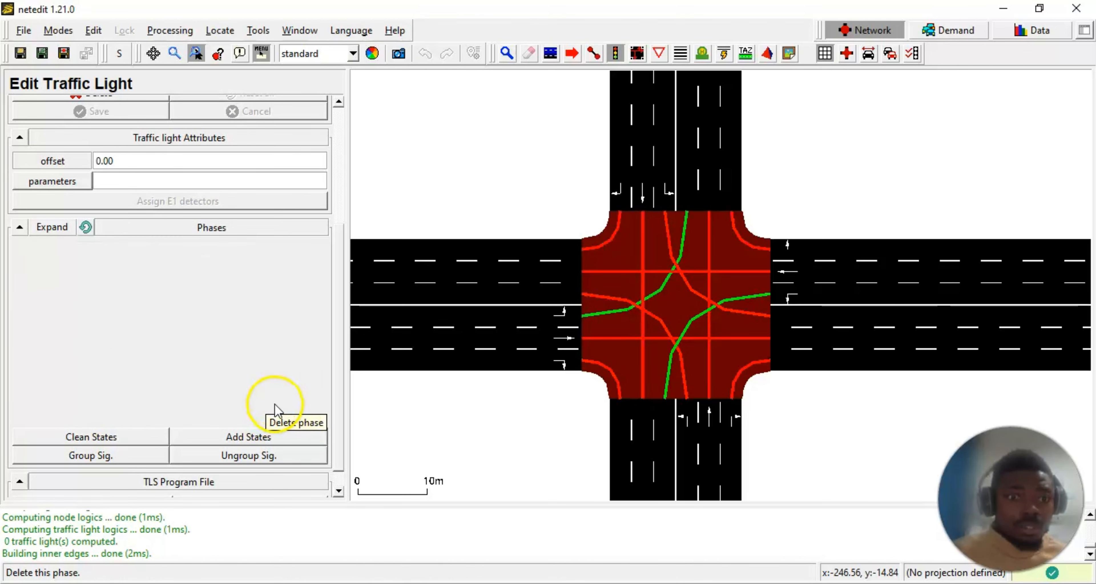
pyautogui.click(274, 380)
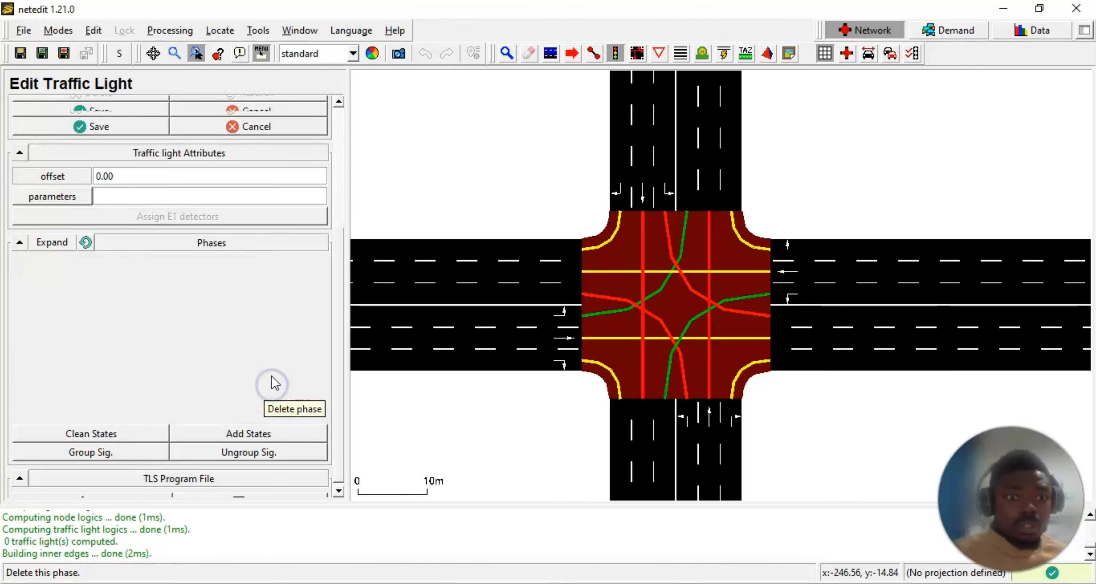
pyautogui.click(276, 379)
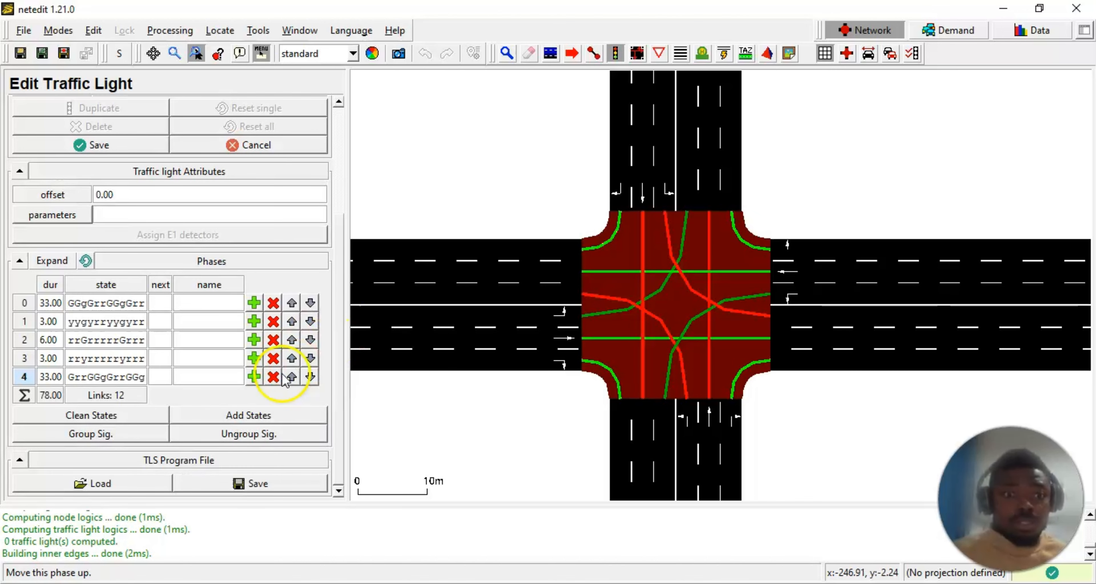
pyautogui.click(276, 378)
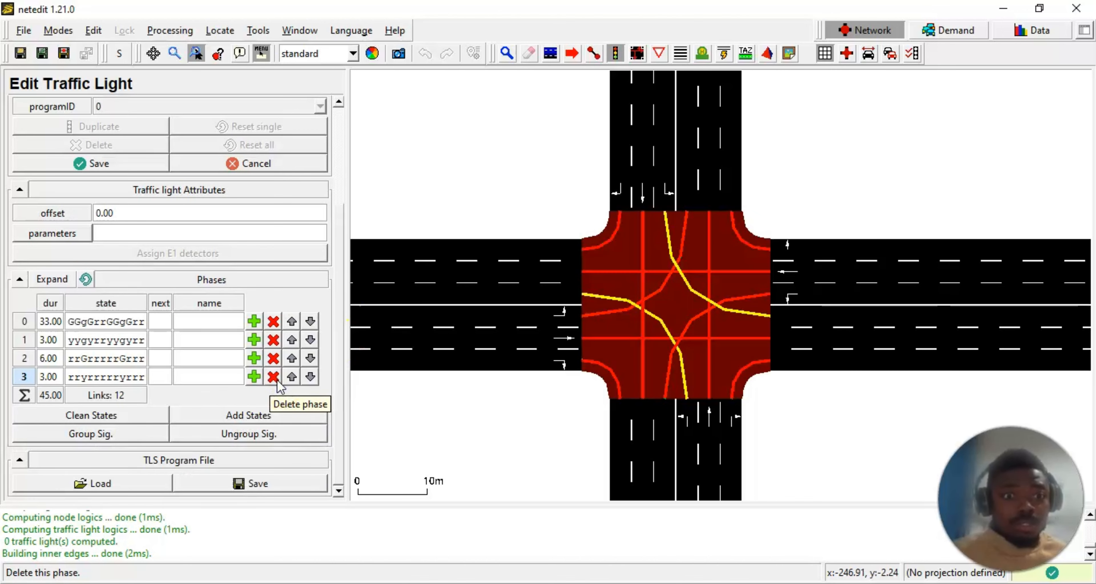
pyautogui.click(276, 373)
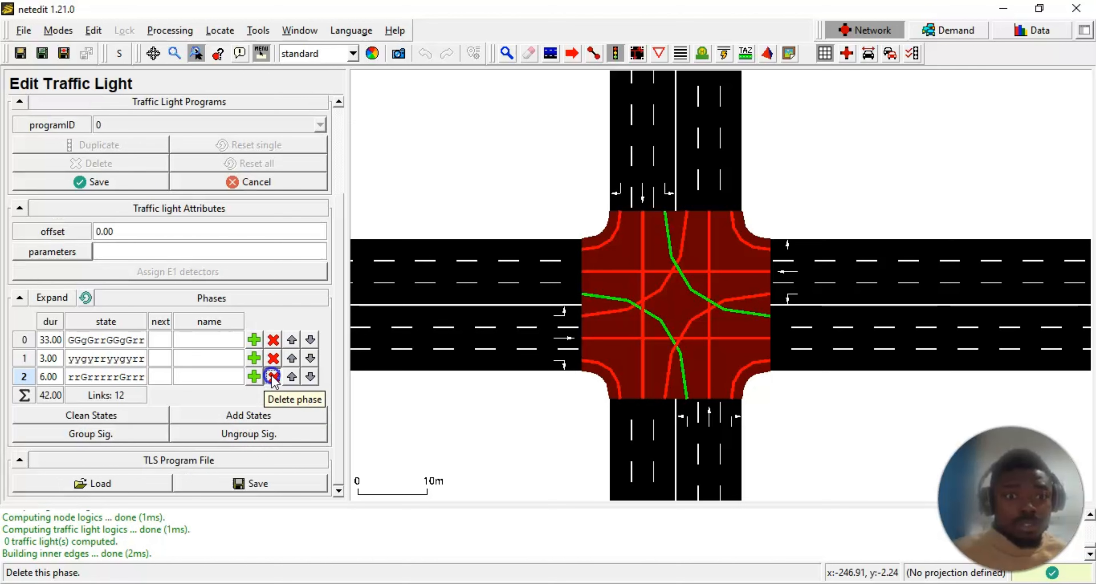
pyautogui.click(274, 377)
pyautogui.click(274, 377)
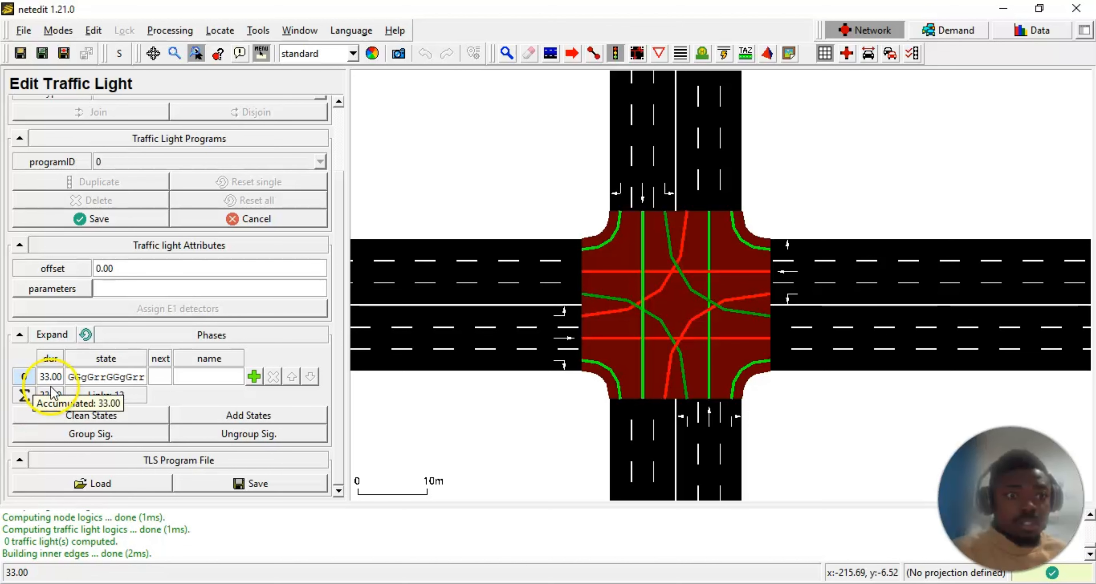
# - Open the duration of phase 0 for editing
pyautogui.click(49, 377)
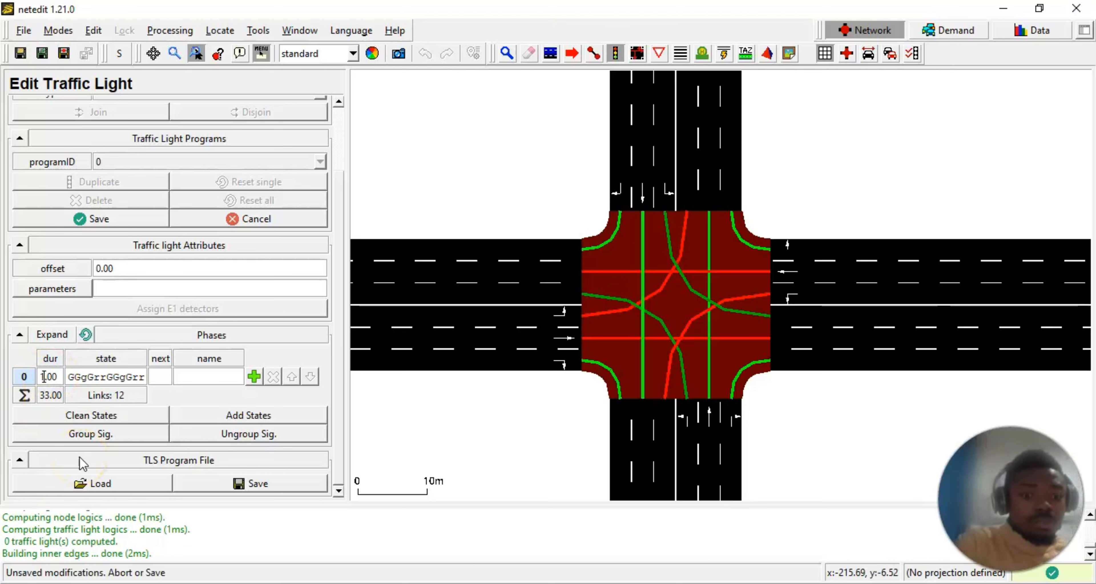
# - Set phase 0's duration to 15 seconds and change the west approach's left-turn signal to Green-Major
pyautogui.click(433, 418)
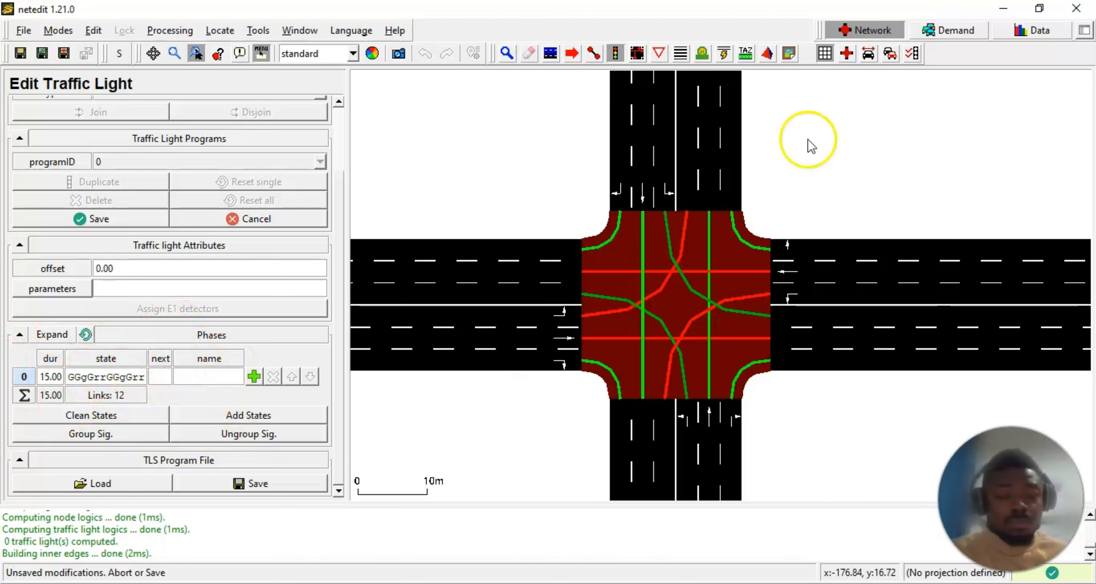
pyautogui.scroll(2, 574, 345)
pyautogui.moveTo(537, 423); pyautogui.dragTo(516, 378)
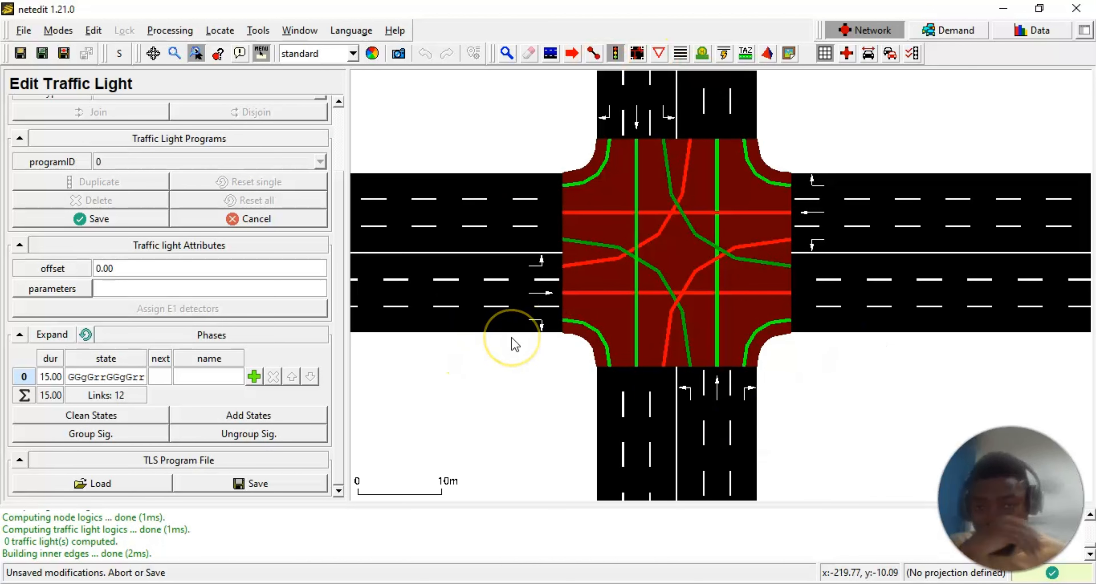
pyautogui.click(600, 263)
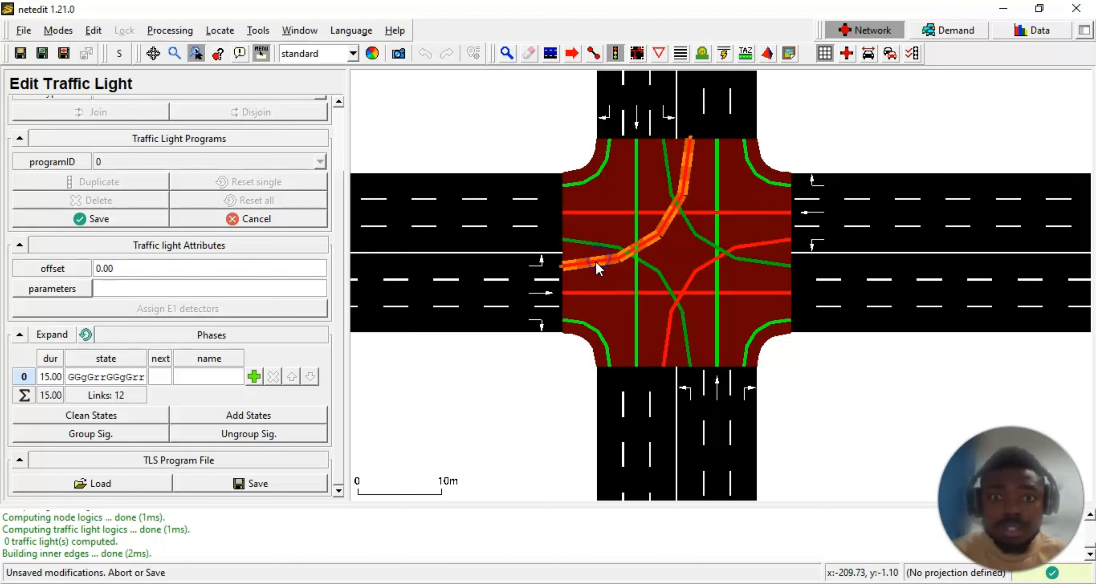
pyautogui.rightClick(596, 263)
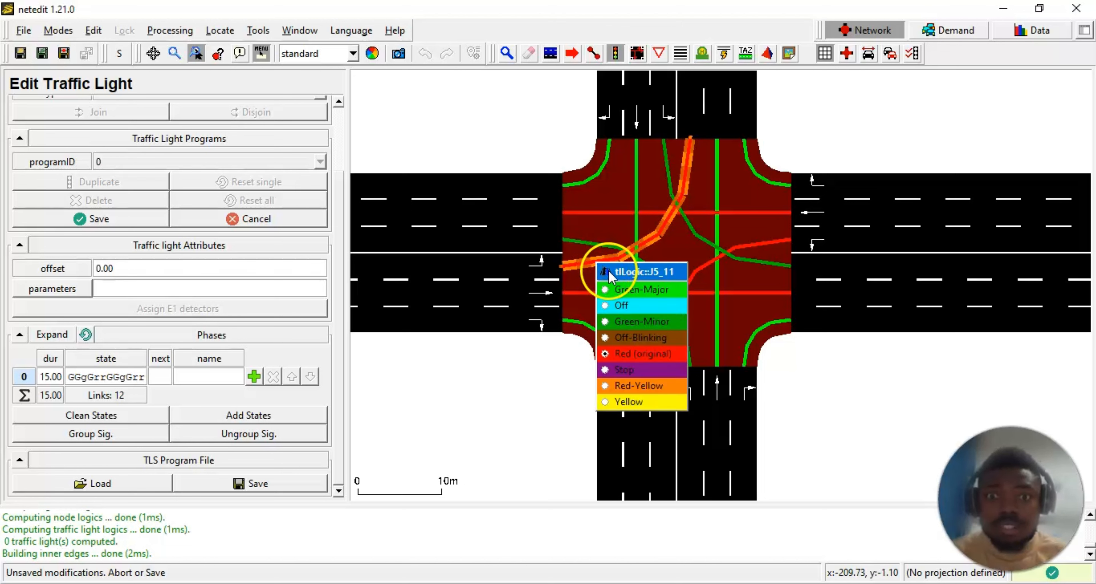
pyautogui.click(629, 292)
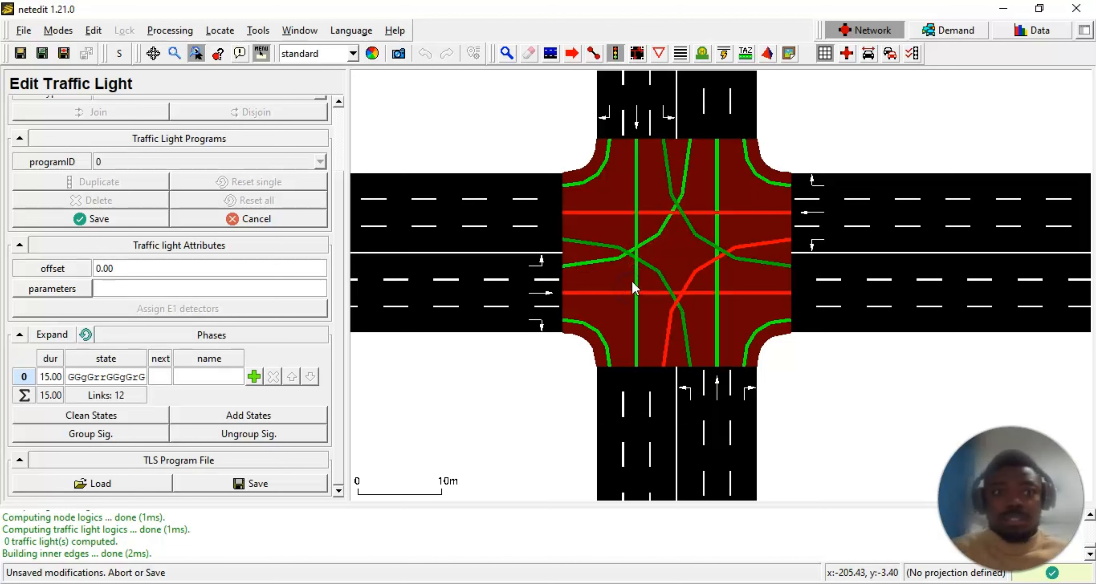
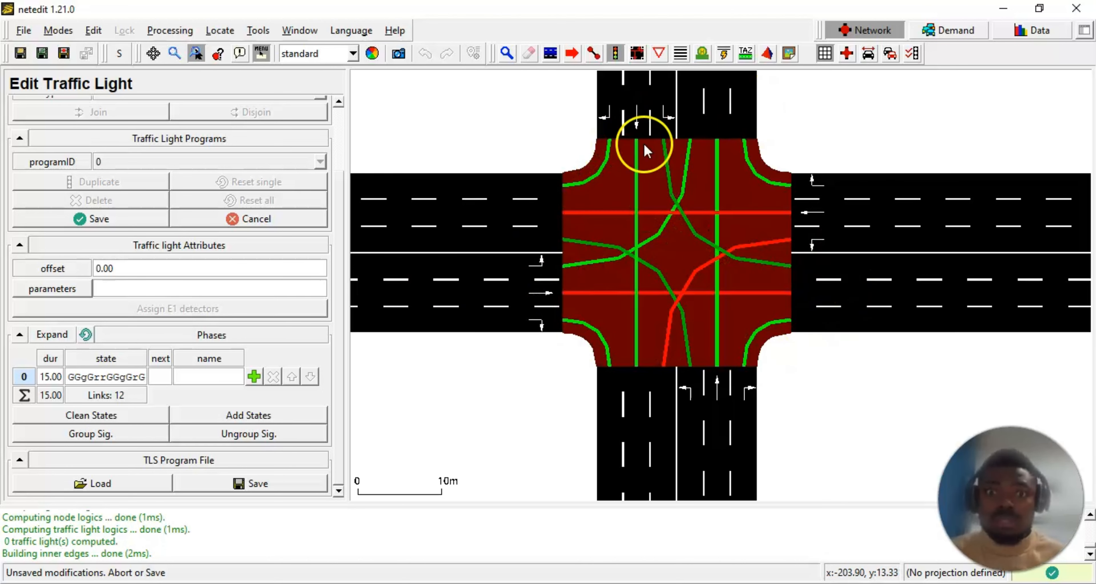
# - Set the east approach's right-turn signal to Green-Minor and its left-turn signal to Green-Major
pyautogui.moveTo(860, 375); pyautogui.dragTo(739, 354)
pyautogui.moveTo(636, 353); pyautogui.dragTo(709, 382)
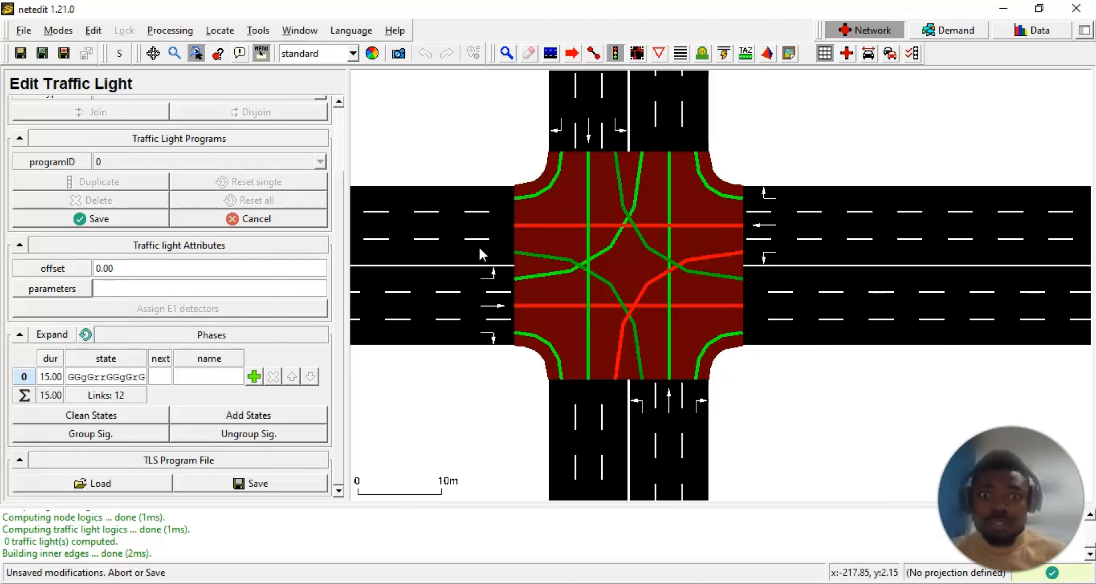
pyautogui.rightClick(707, 189)
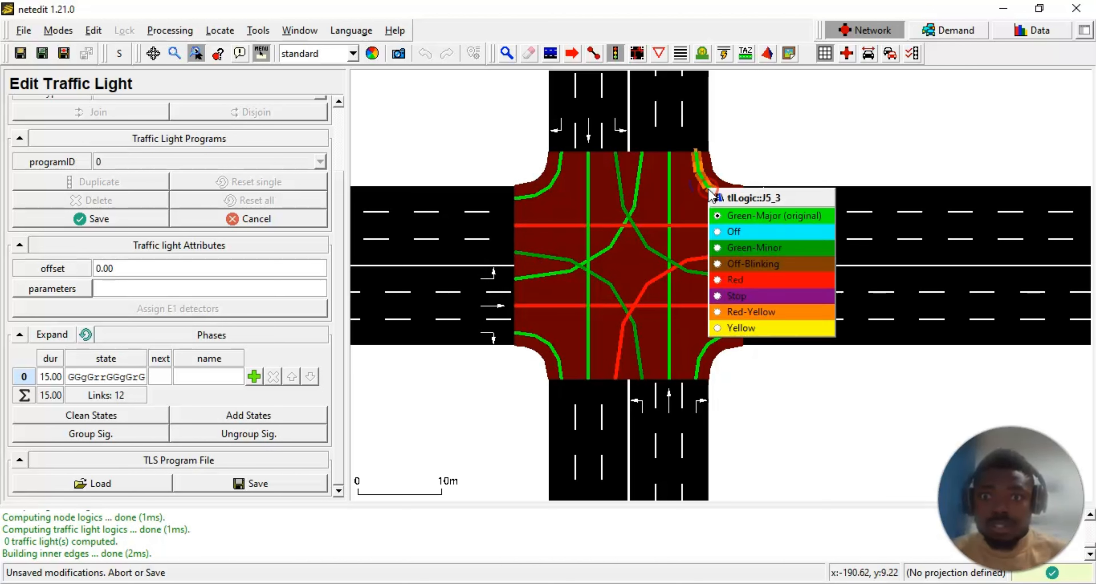
pyautogui.click(739, 250)
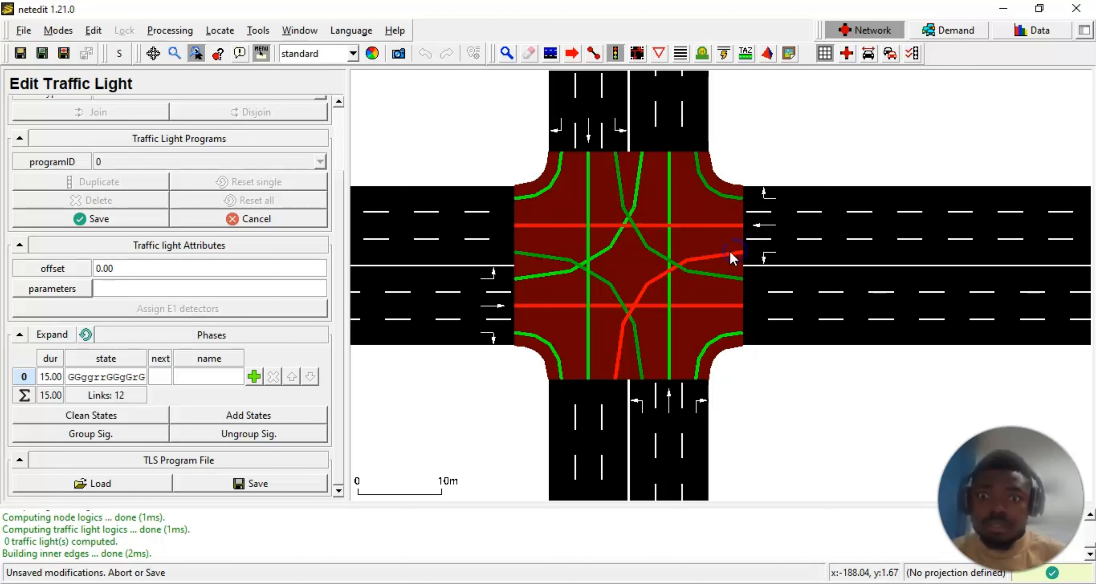
pyautogui.rightClick(714, 260)
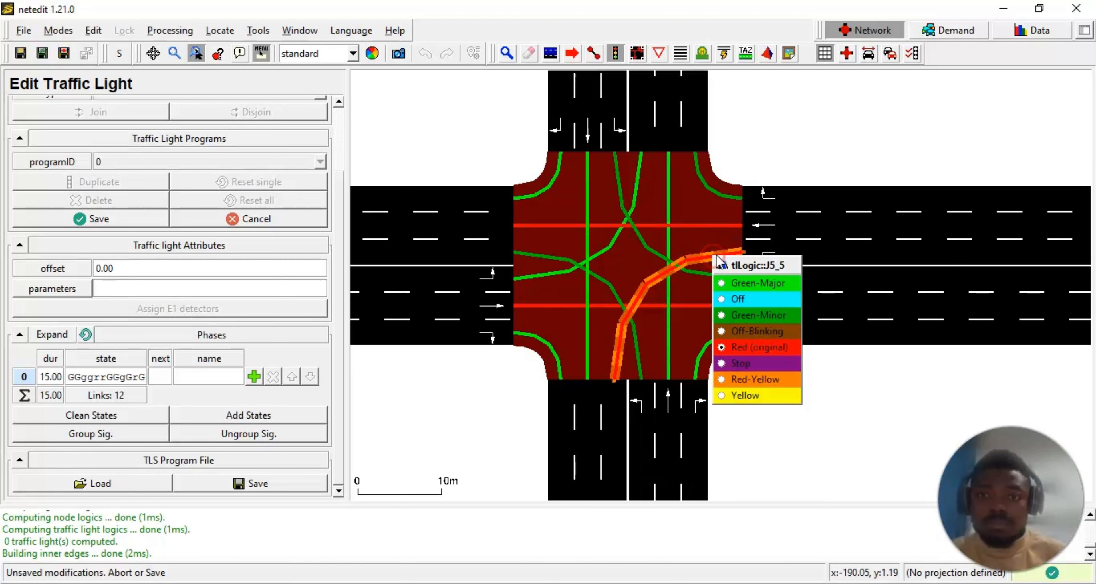
pyautogui.click(754, 279)
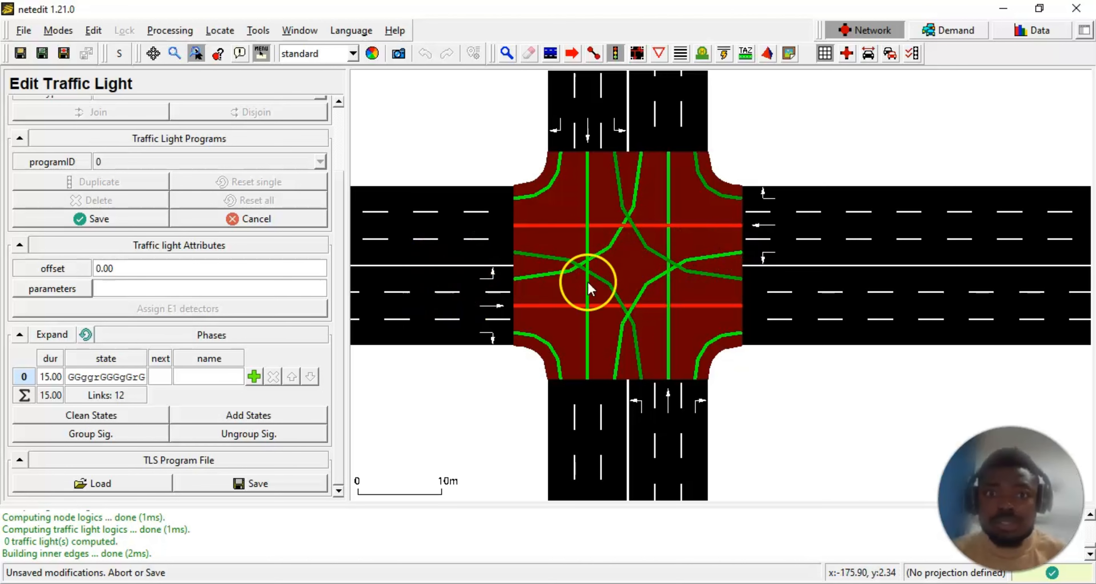
# - Set the signal for the left turn from the north approach into the east road to Red
pyautogui.scroll(-2, 612, 403)
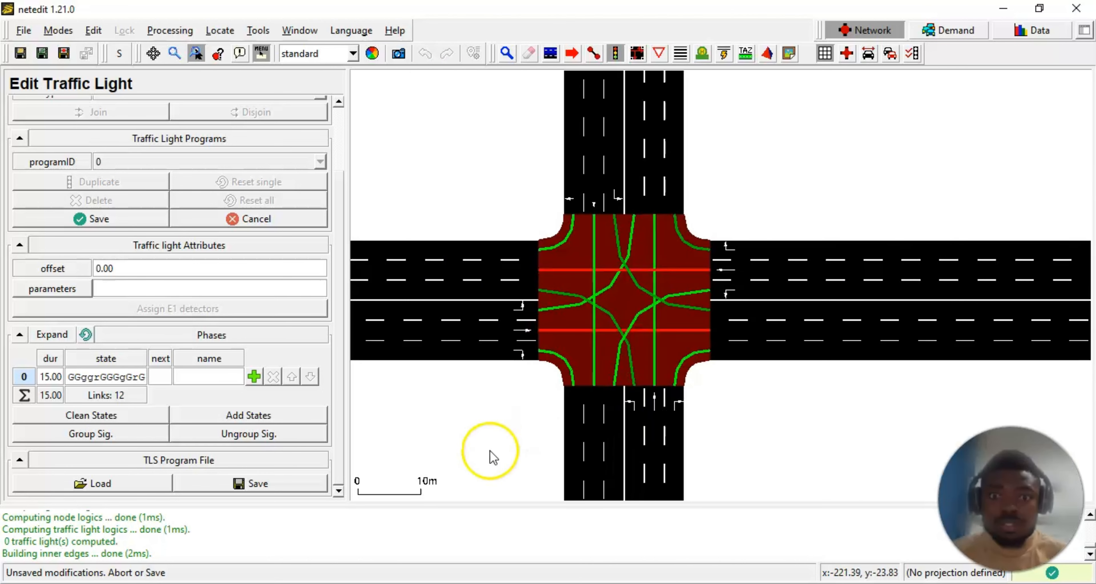
pyautogui.moveTo(489, 457); pyautogui.dragTo(467, 352)
pyautogui.scroll(2, 650, 334)
pyautogui.scroll(1, 649, 334)
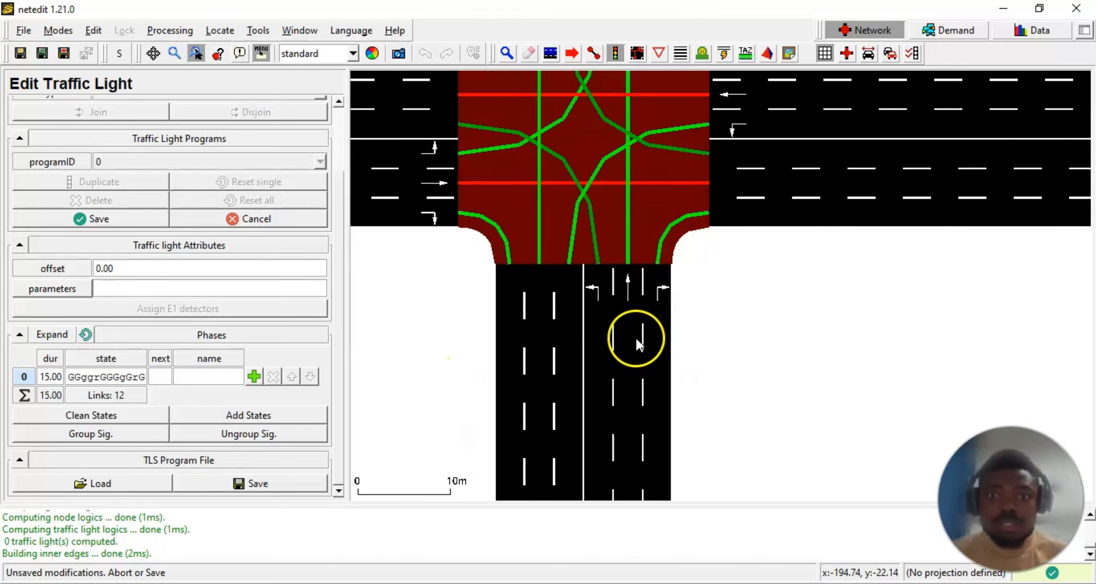
pyautogui.moveTo(448, 362); pyautogui.dragTo(475, 441)
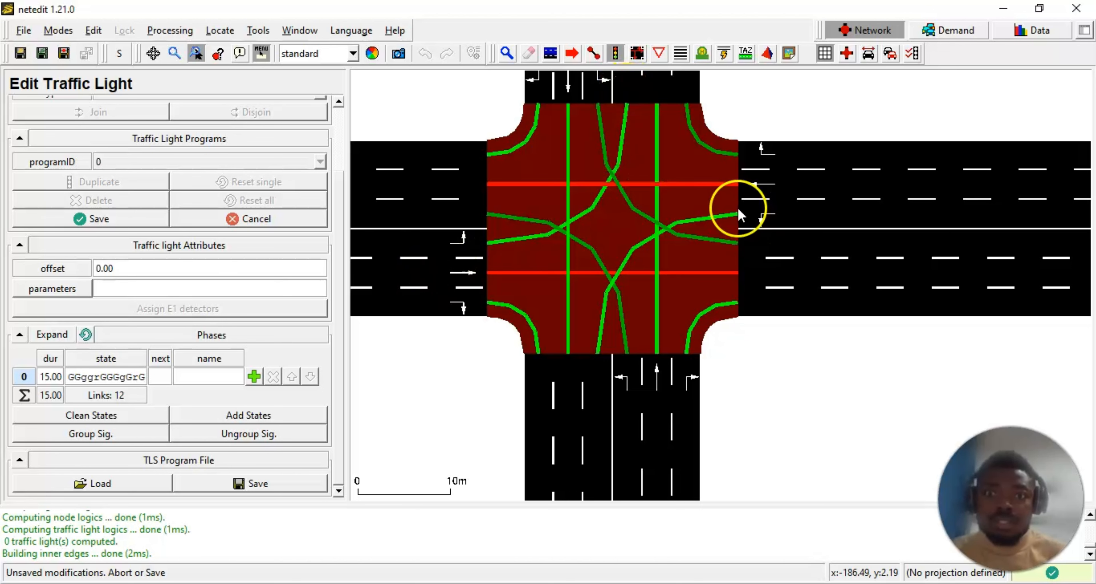
pyautogui.click(646, 219)
pyautogui.rightClick(646, 218)
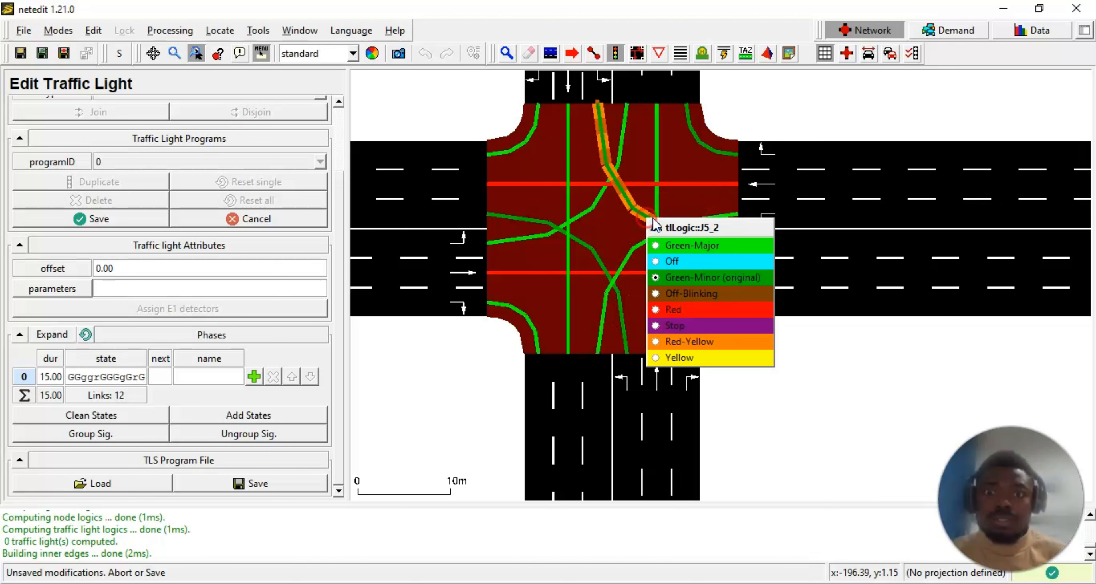
pyautogui.click(683, 310)
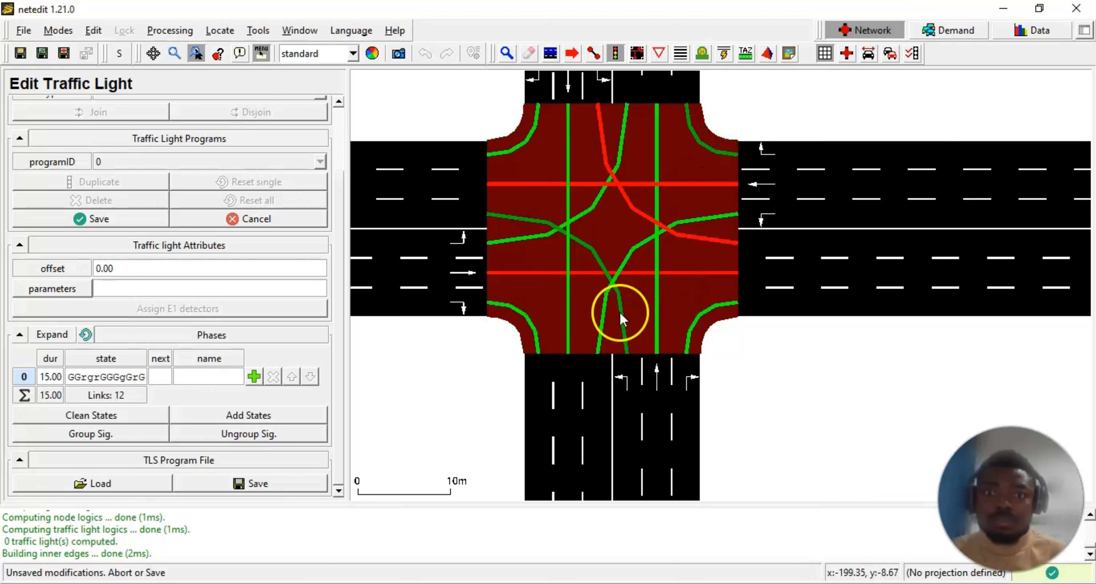
# - Reselect Green-Major for the east approach's left turn and try Red for the west approach's left turn
pyautogui.click(604, 320)
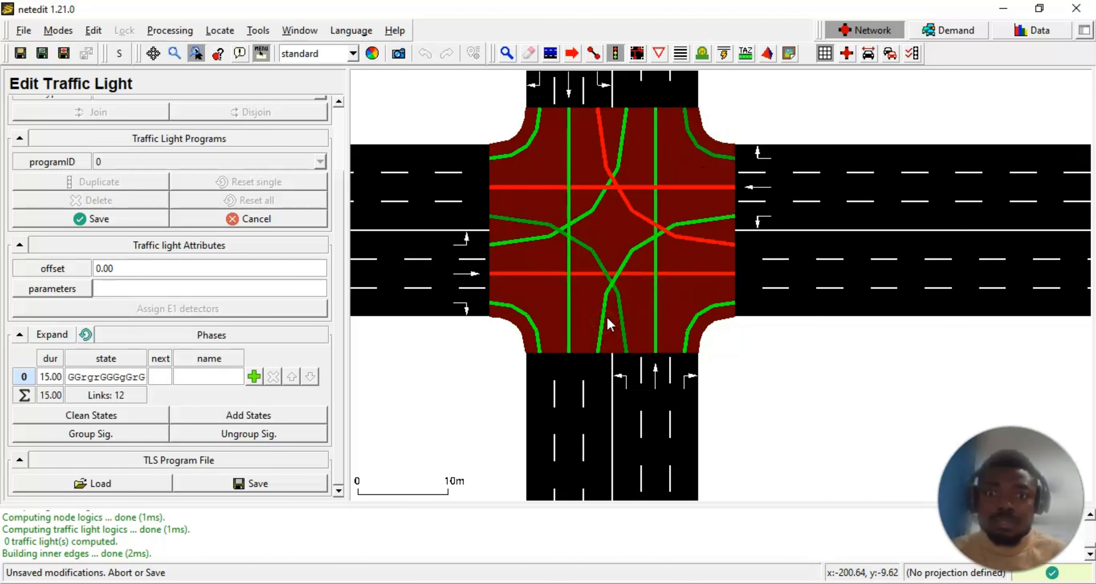
pyautogui.rightClick(603, 321)
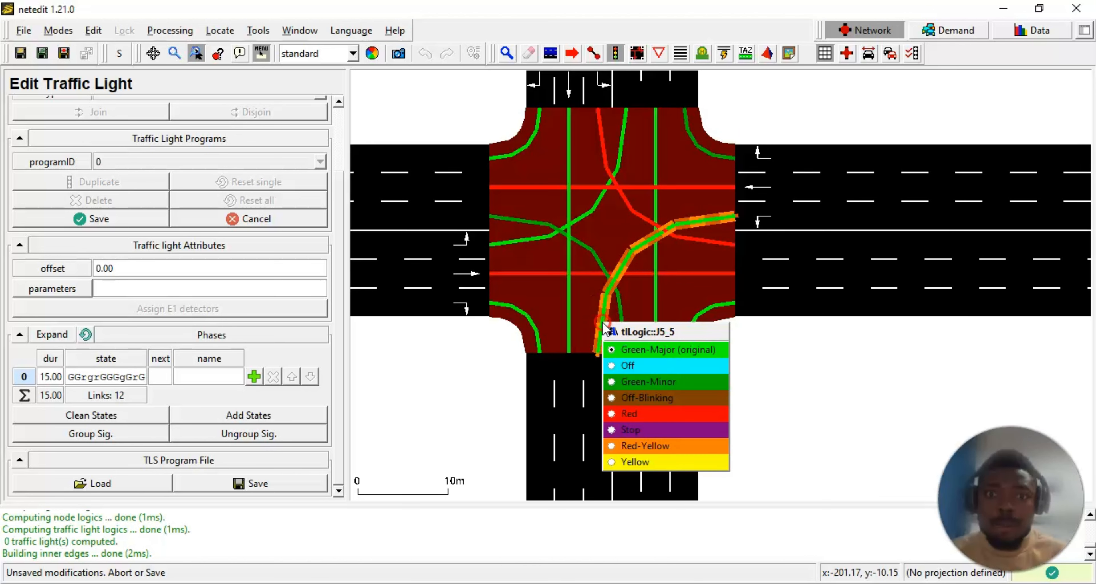
pyautogui.click(633, 351)
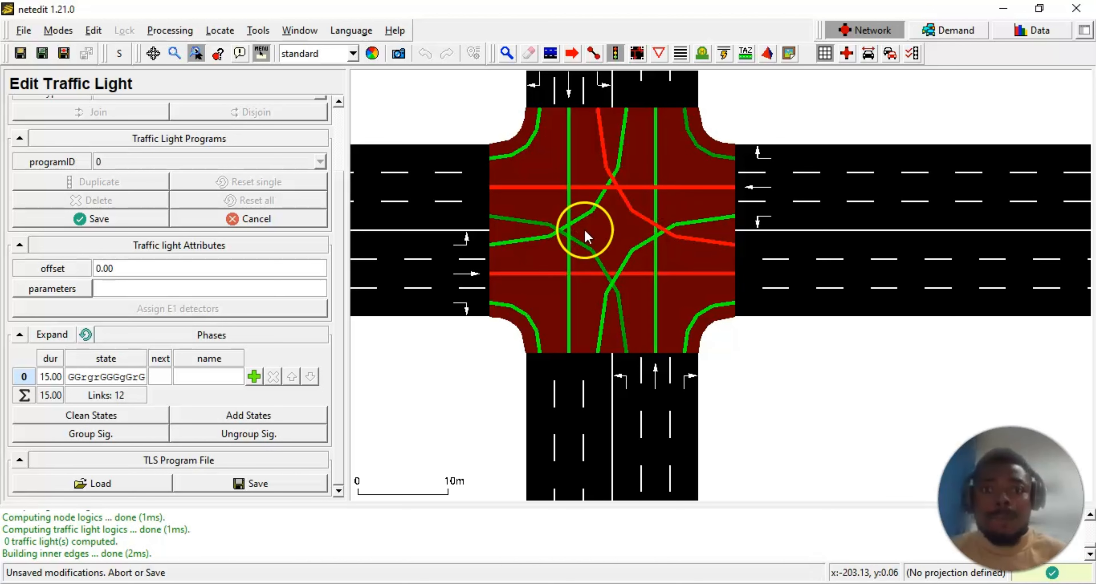
pyautogui.rightClick(577, 217)
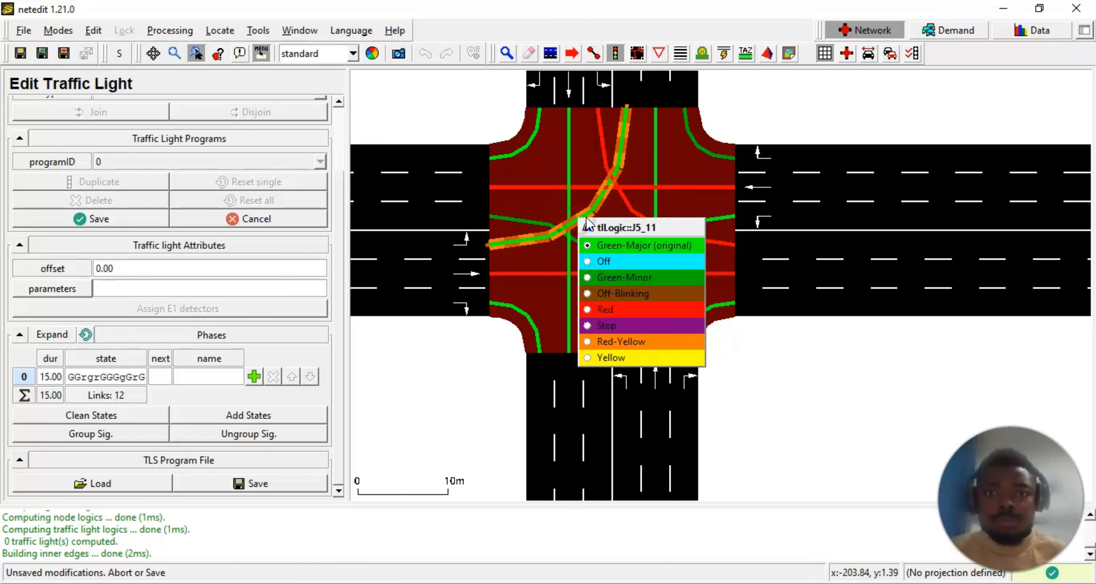
pyautogui.click(613, 313)
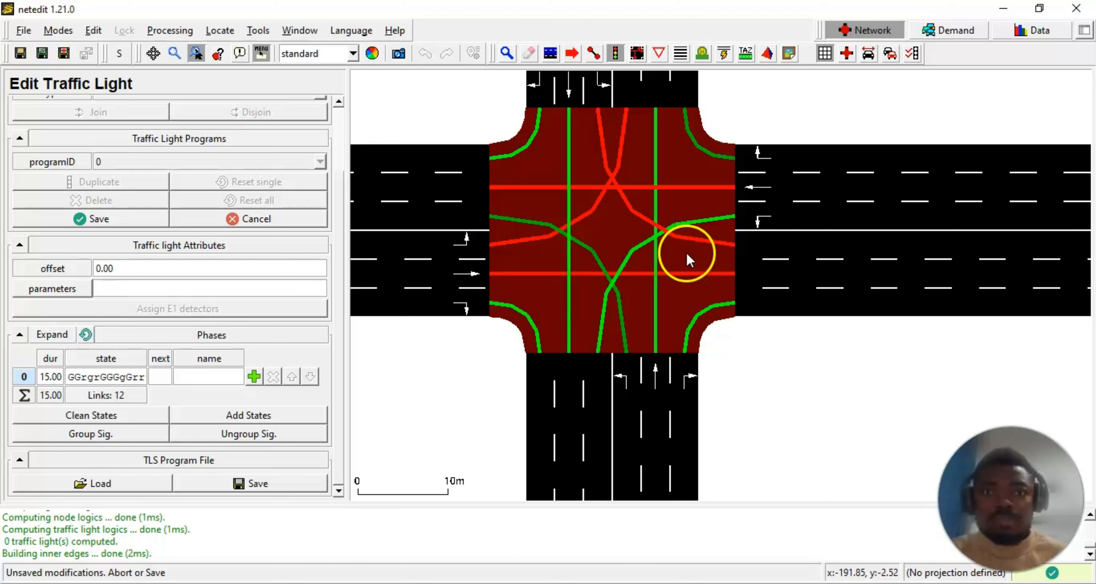
# - Set the south approach's left-turn signal to Red and return the west approach's left turn to Green-Major
pyautogui.rightClick(607, 277)
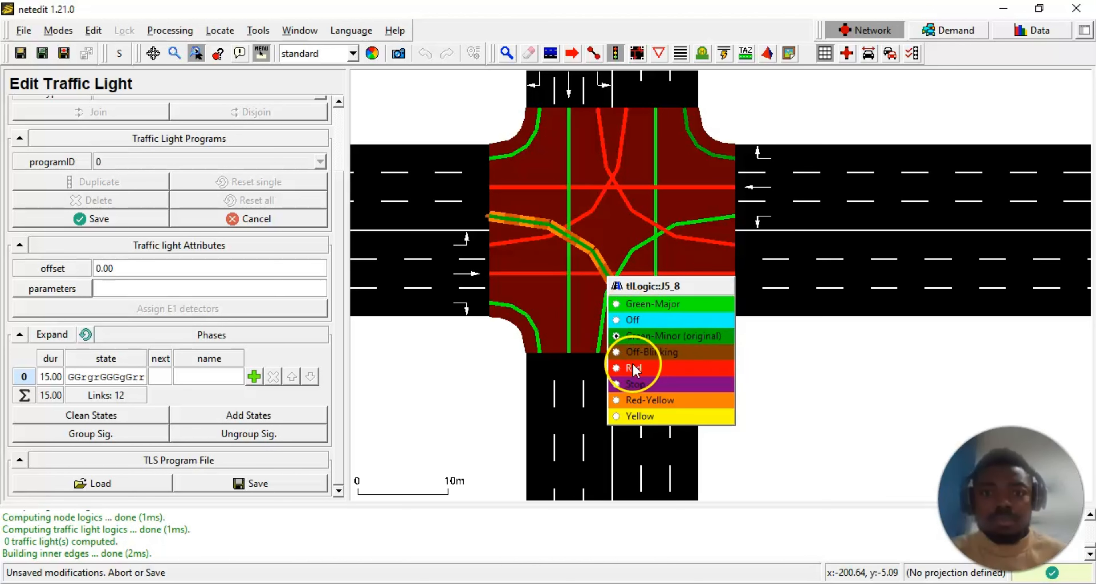
pyautogui.click(636, 371)
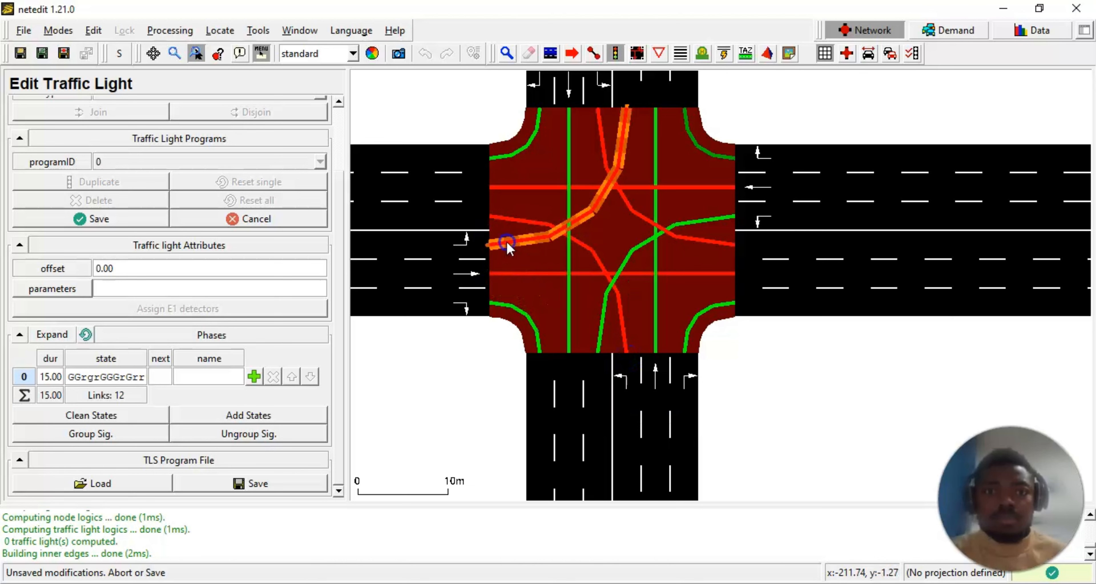
pyautogui.rightClick(501, 250)
pyautogui.click(543, 278)
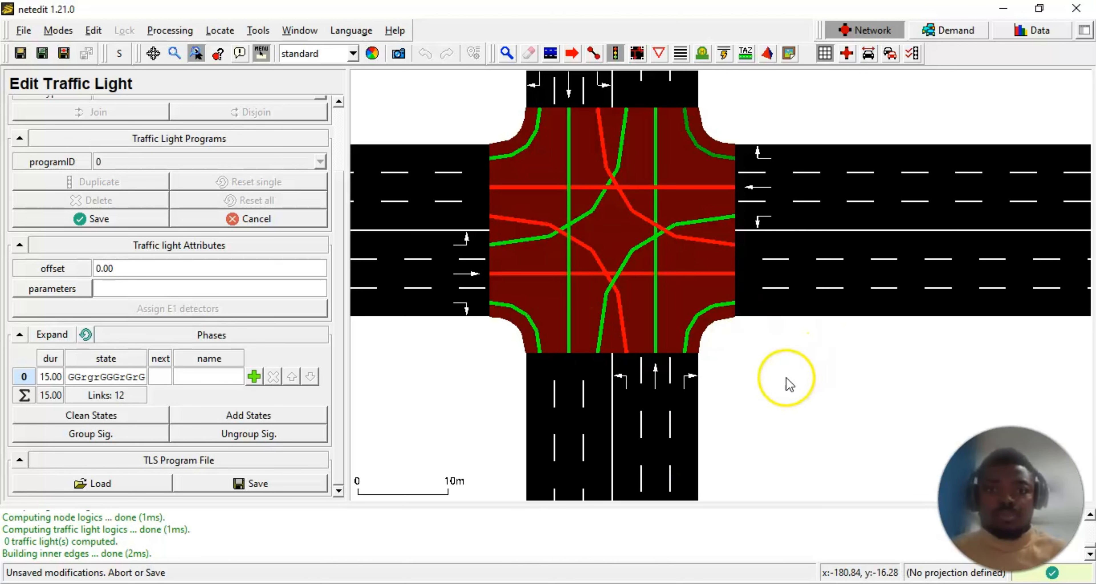
# - Set the straight-through signals of both the north and south approaches to Red
pyautogui.rightClick(569, 325)
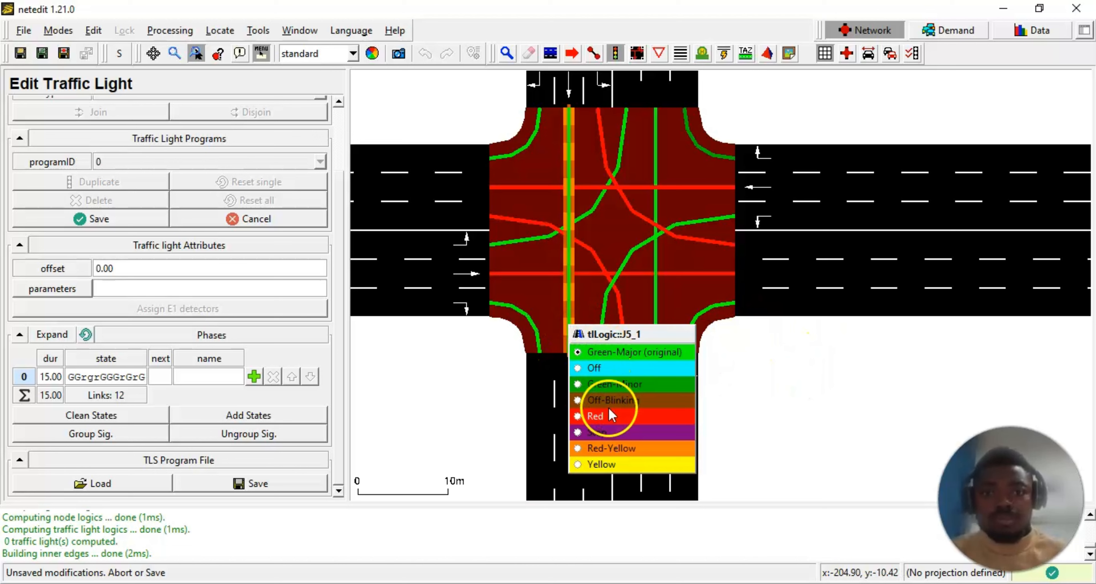
pyautogui.click(598, 416)
pyautogui.rightClick(657, 279)
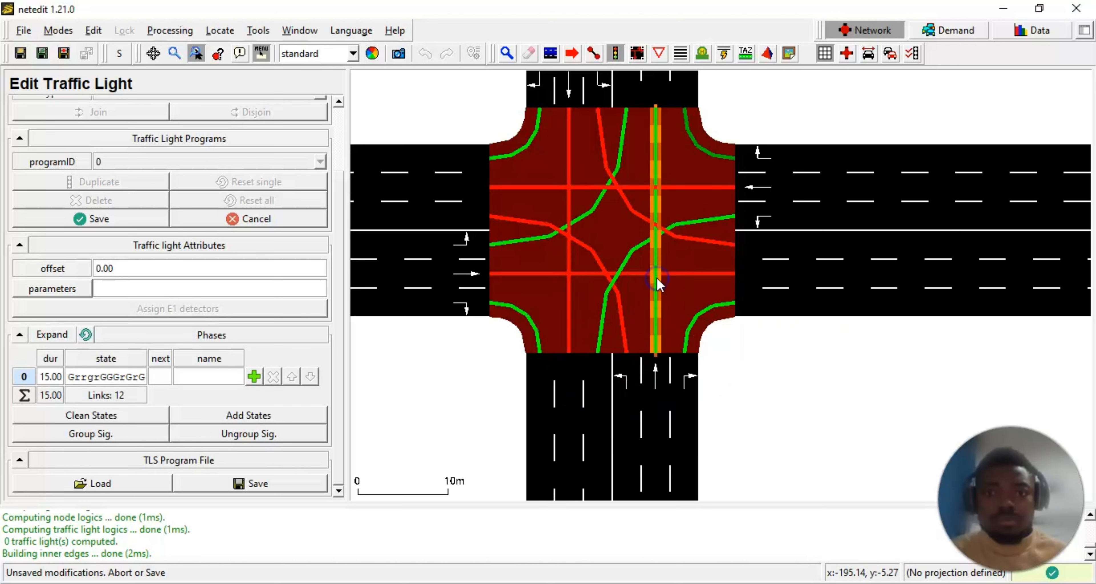
pyautogui.click(690, 370)
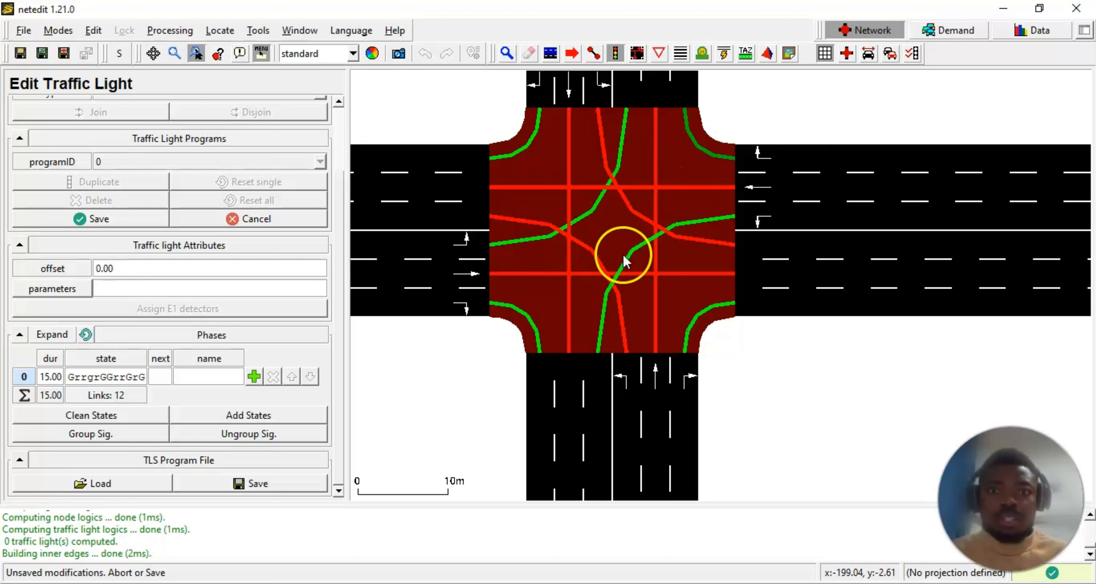
pyautogui.click(254, 377)
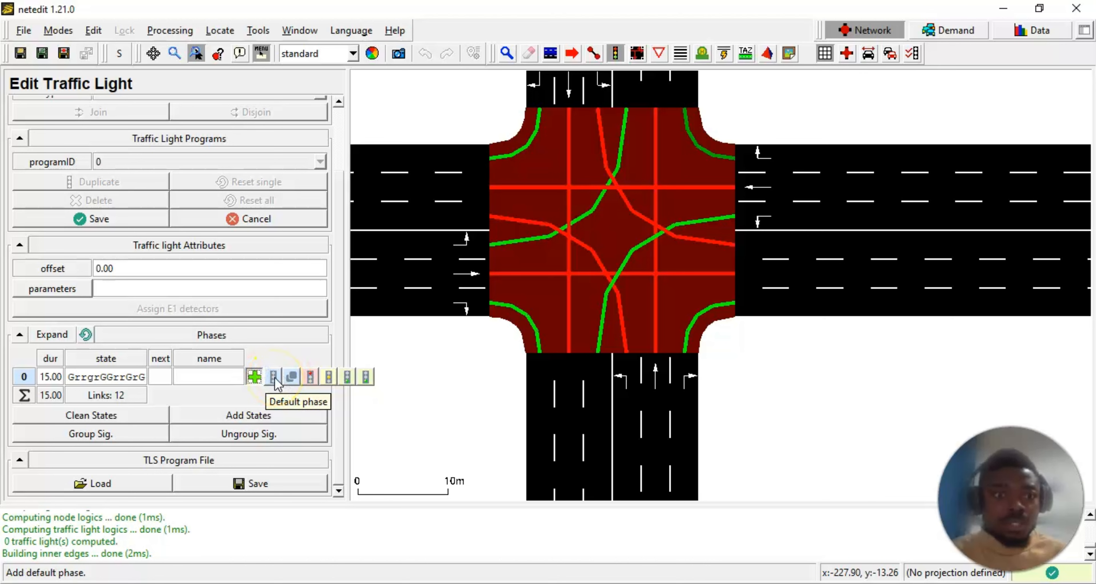
pyautogui.click(482, 399)
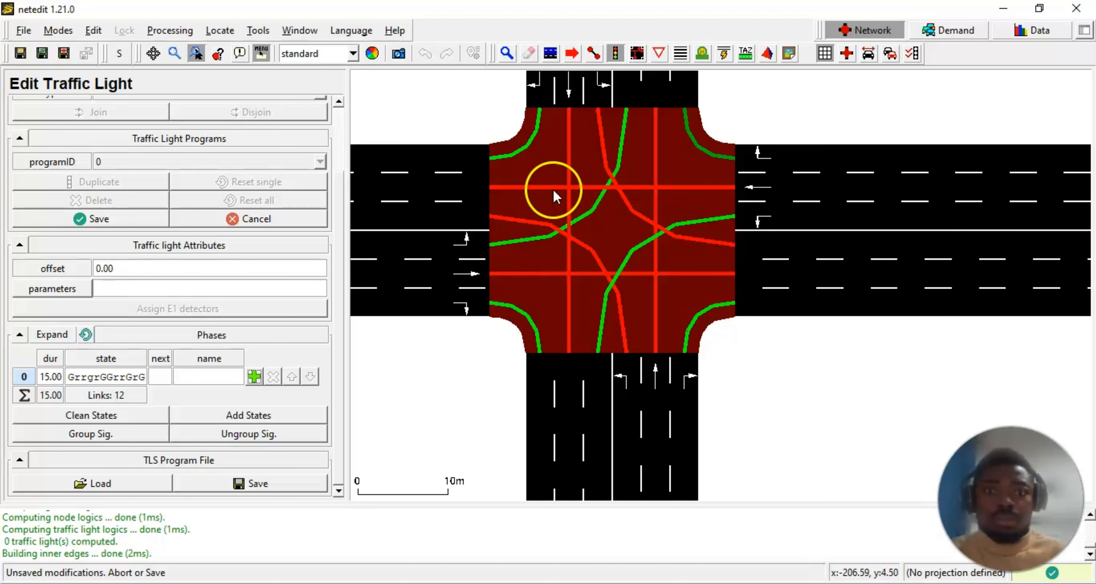
# - Try the Red-Yellow state on the west approach's straight-through signal
pyautogui.rightClick(537, 276)
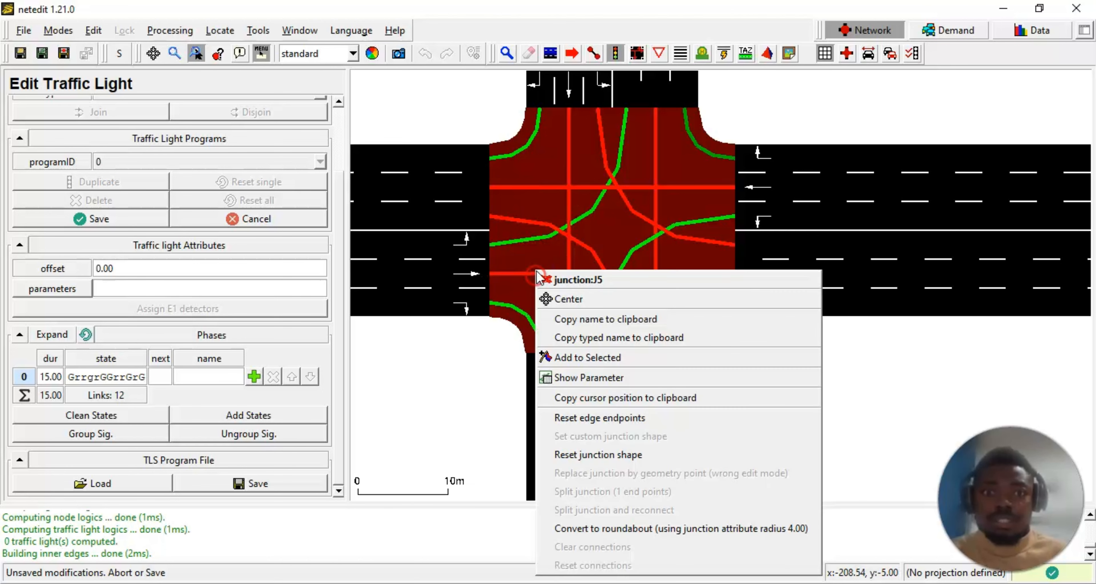
pyautogui.click(535, 275)
pyautogui.rightClick(534, 275)
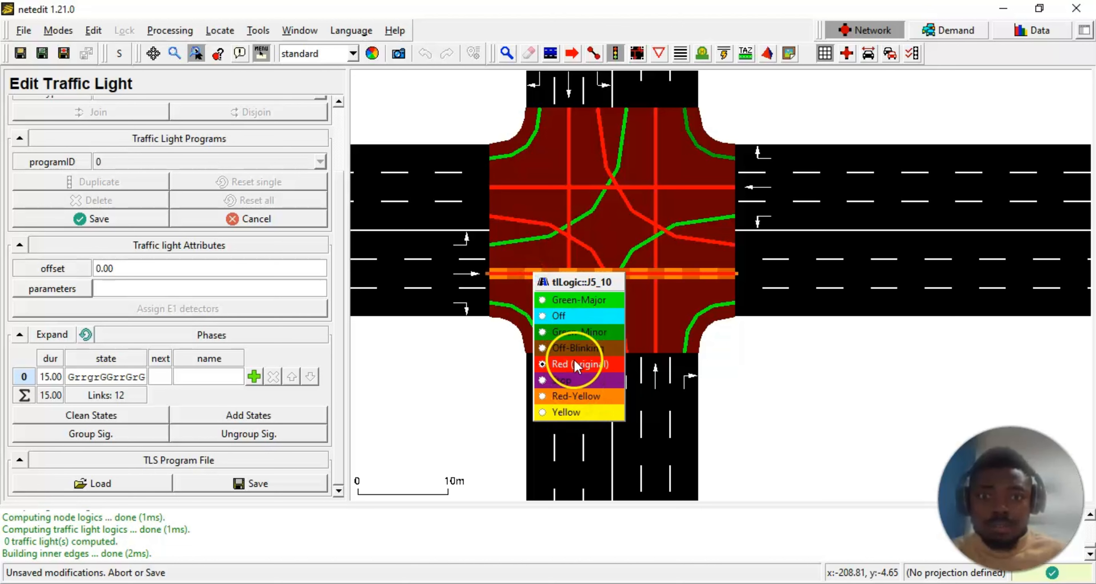
pyautogui.click(573, 395)
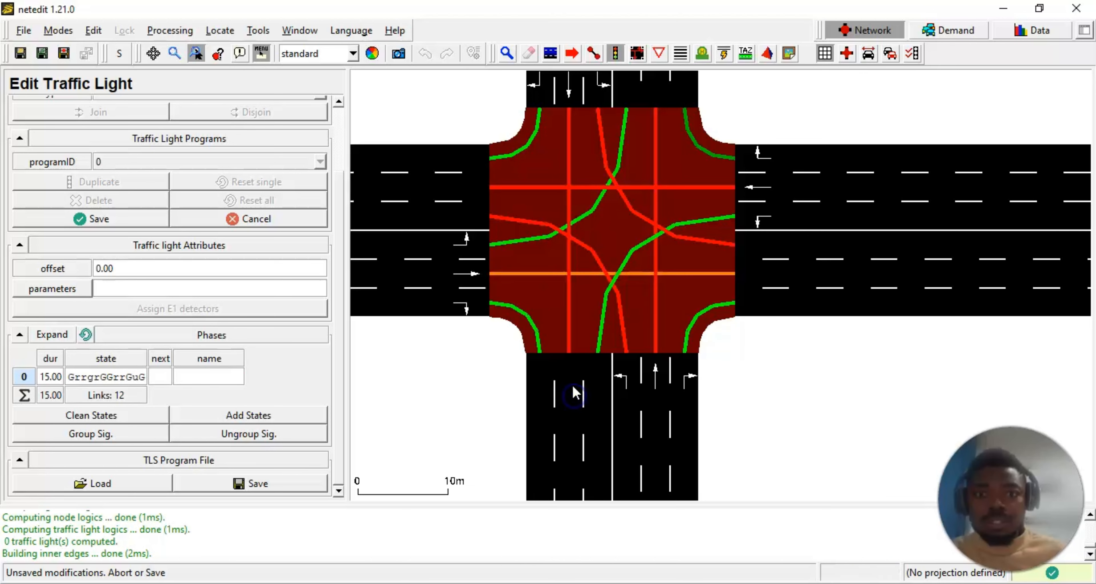
# - Set the west approach's straight-through signal to Yellow
pyautogui.rightClick(536, 275)
pyautogui.click(534, 276)
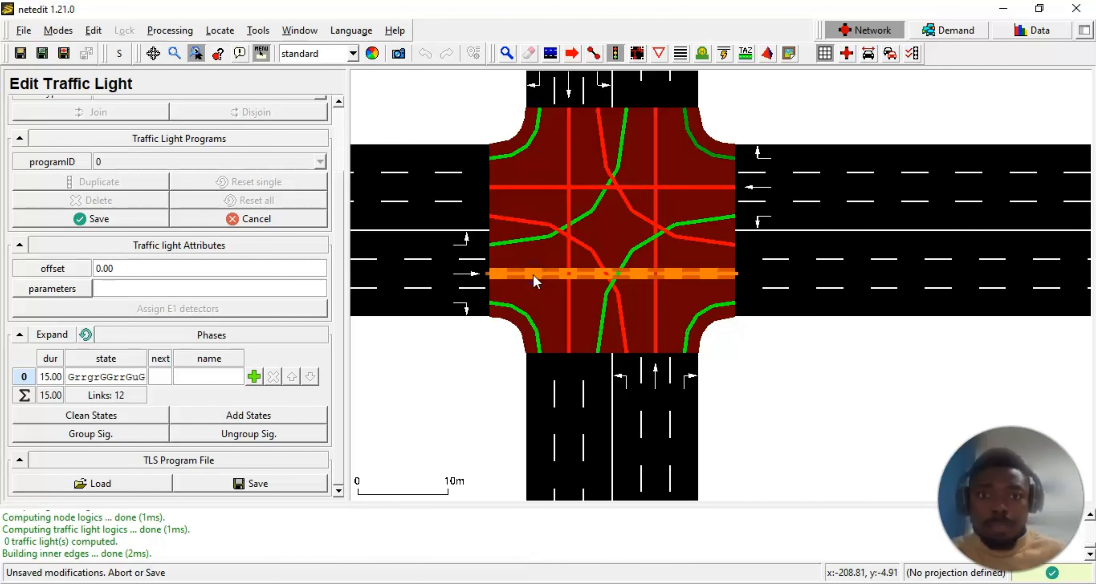
pyautogui.rightClick(533, 275)
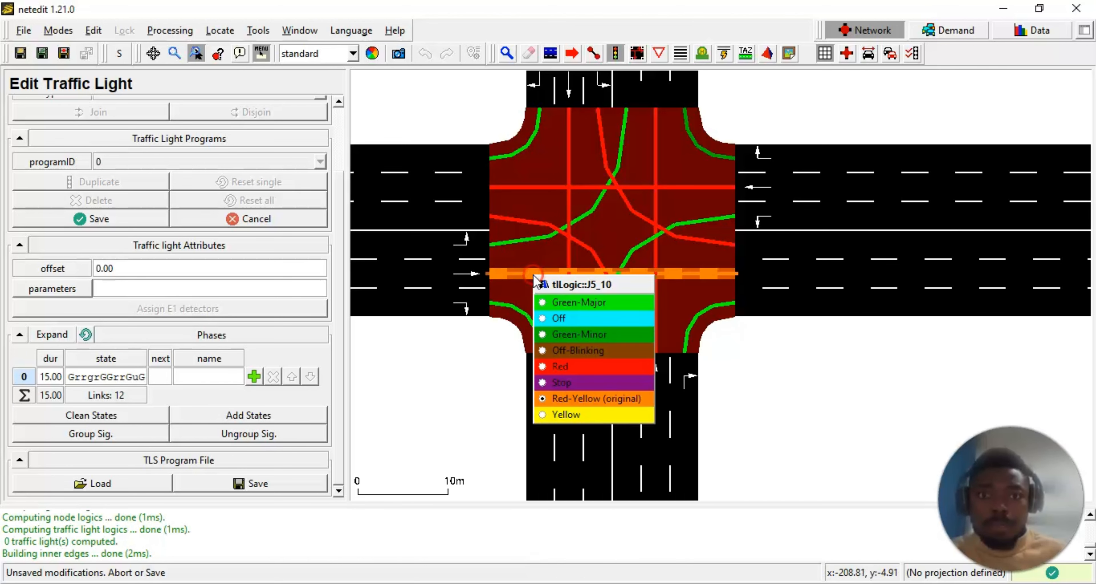
pyautogui.click(579, 411)
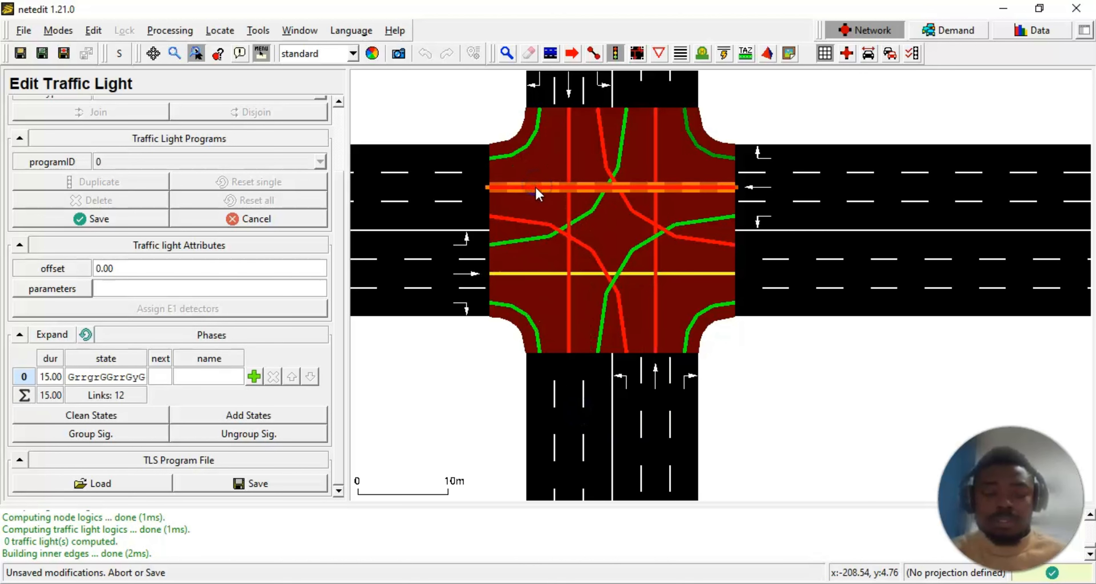
# - Set the east approach's straight-through signal to Yellow and add a default phase after phase 0
pyautogui.rightClick(538, 188)
pyautogui.click(571, 328)
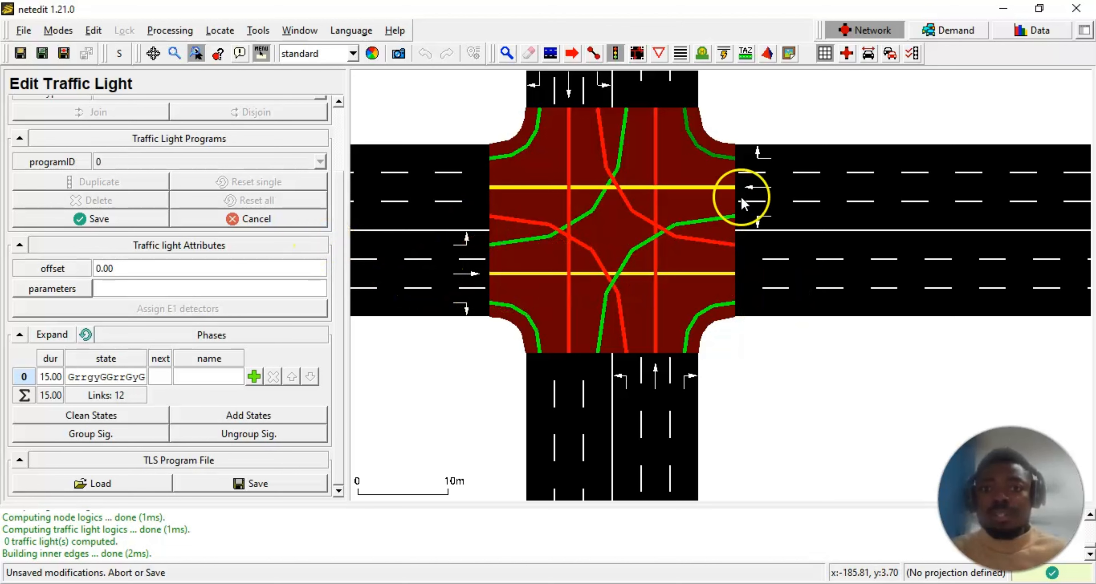
pyautogui.click(255, 378)
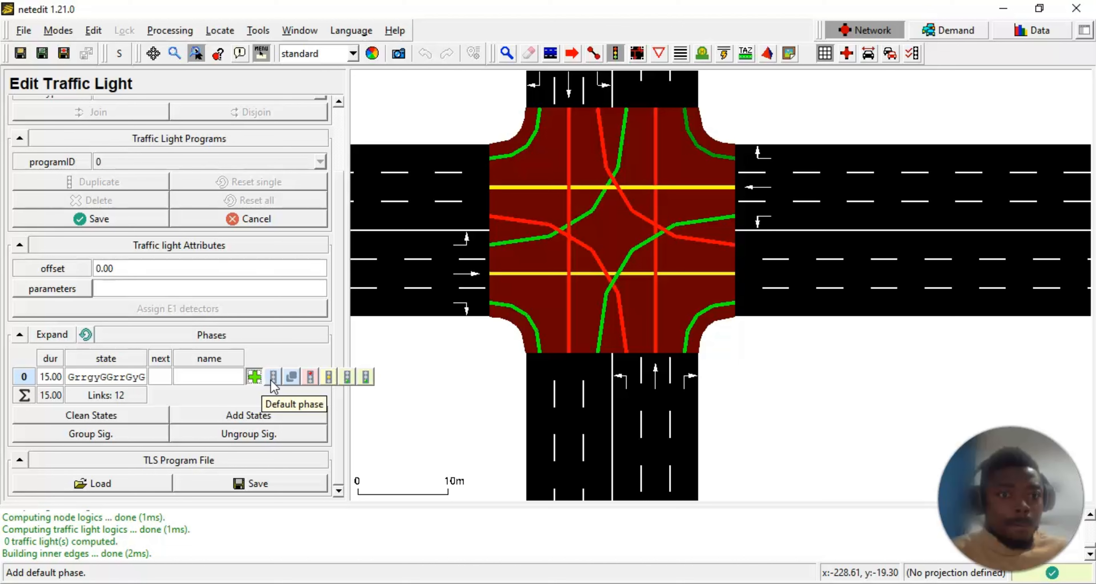
pyautogui.click(294, 380)
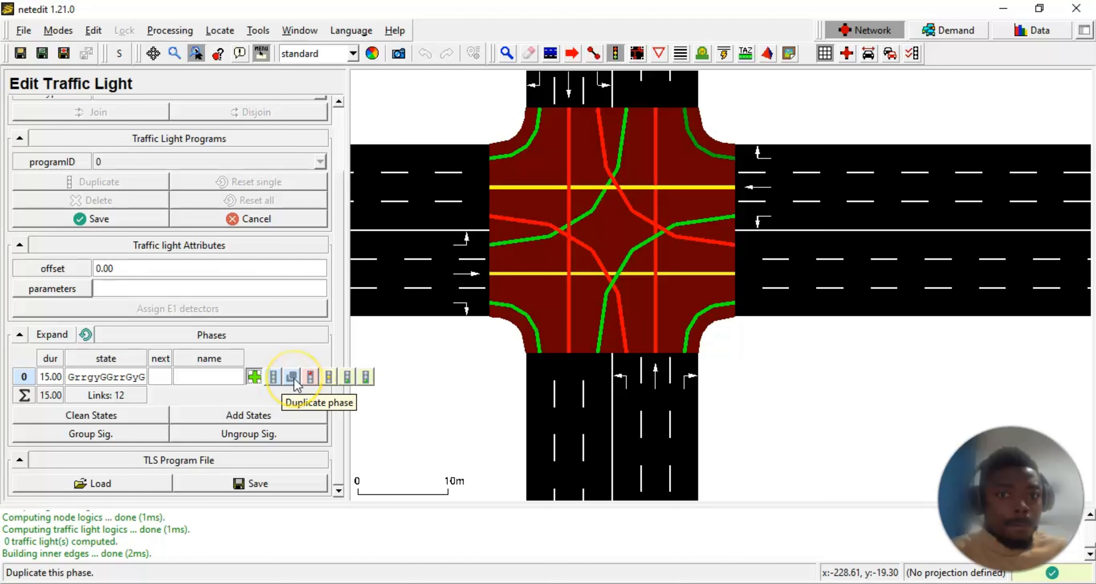
pyautogui.click(344, 379)
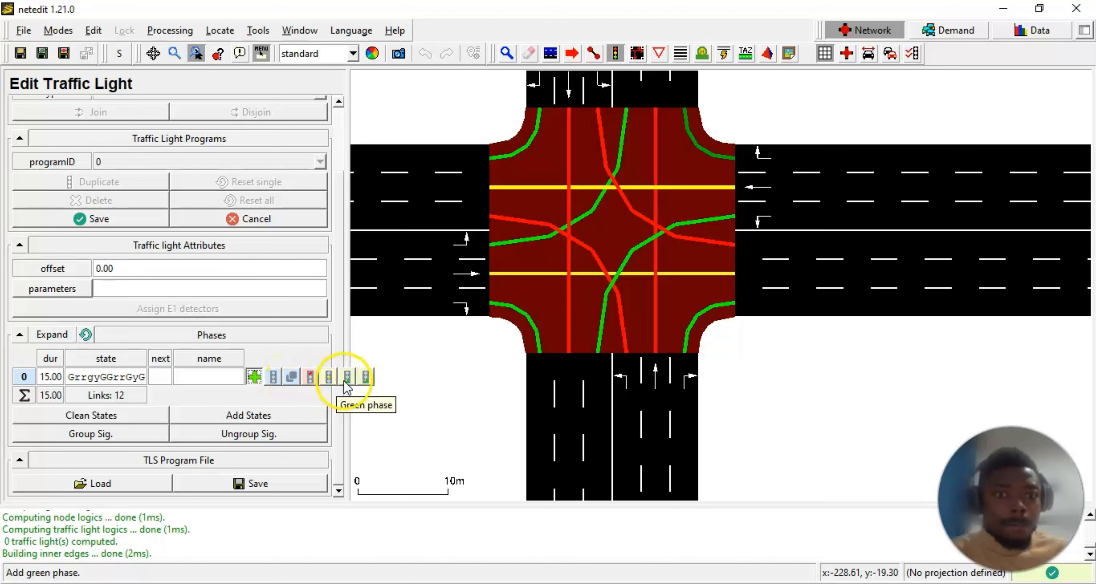
pyautogui.click(272, 381)
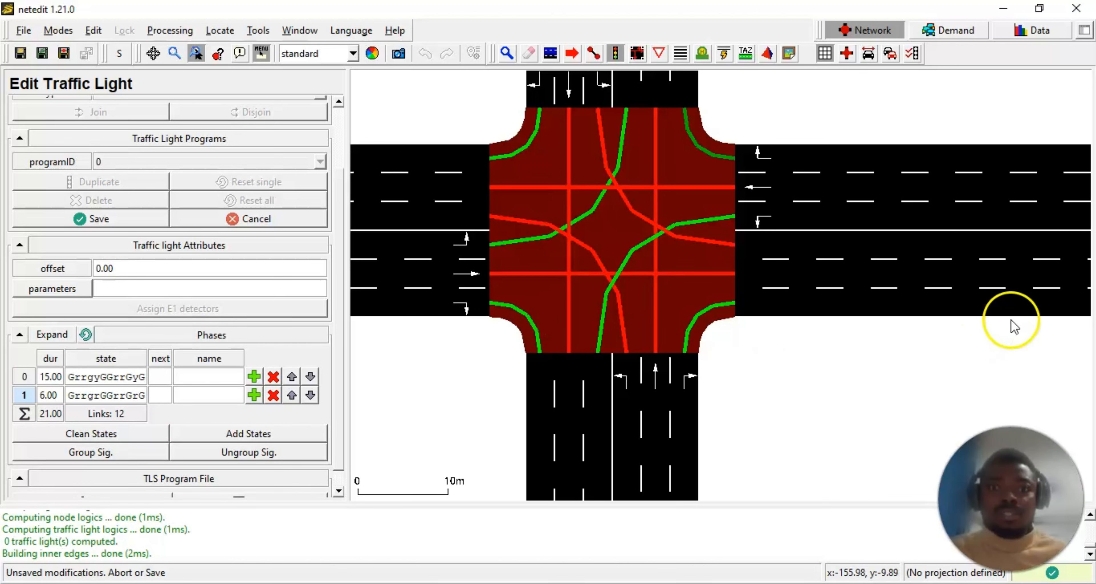
# - In phase 1, set the west and east straight-through signals to Green-Major and the duration to 15
pyautogui.click(538, 277)
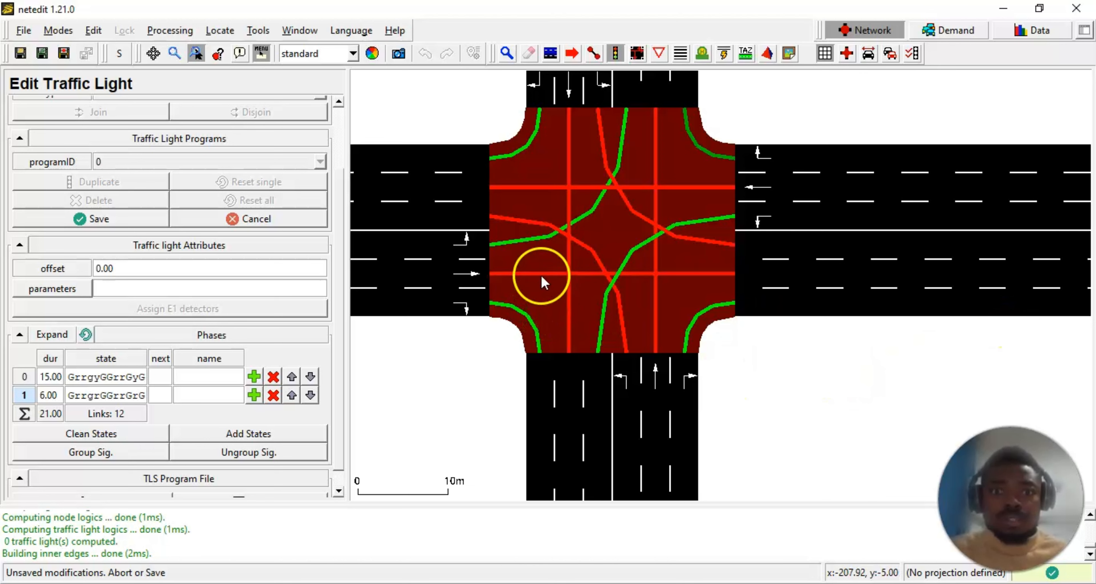
pyautogui.rightClick(541, 278)
pyautogui.click(567, 304)
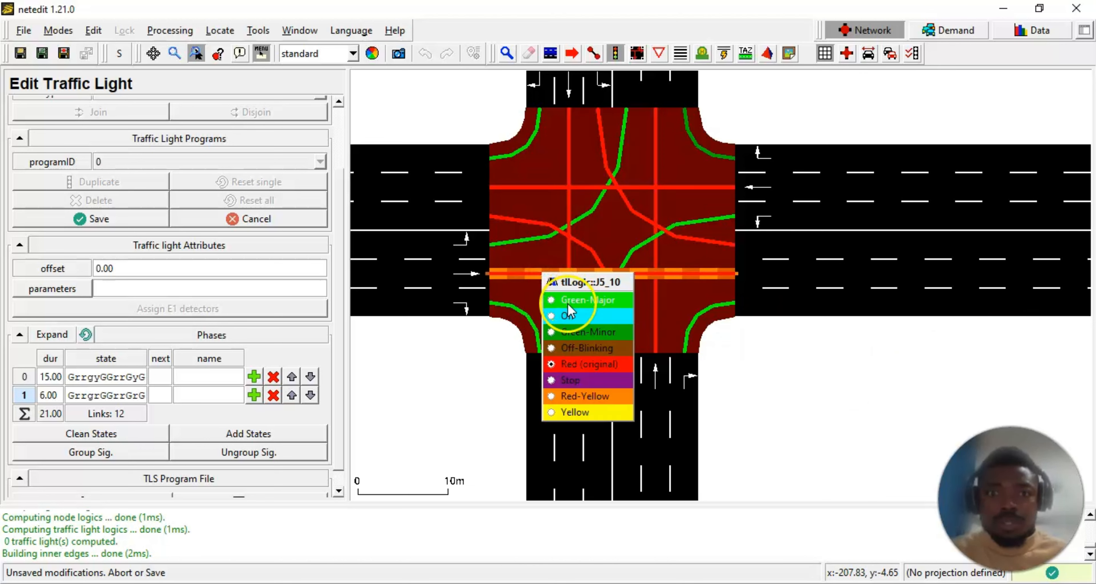
pyautogui.click(571, 302)
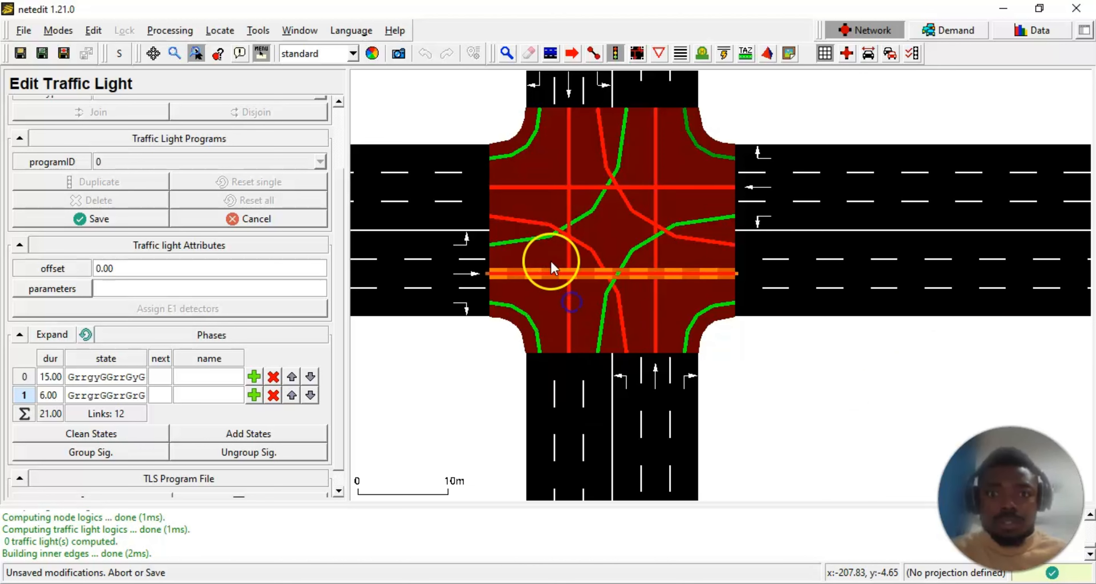
pyautogui.rightClick(539, 187)
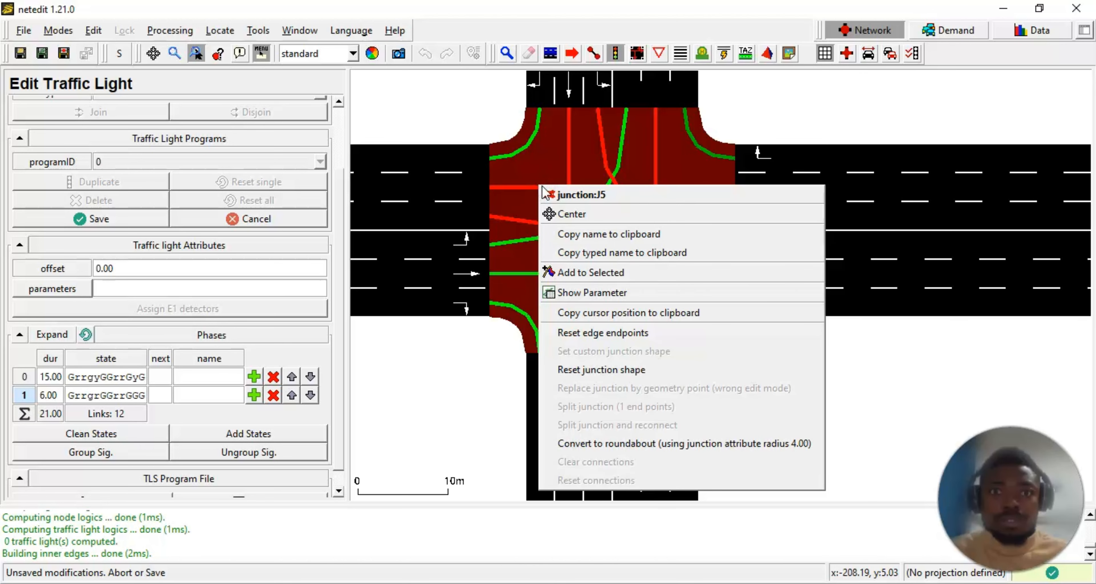
pyautogui.click(509, 188)
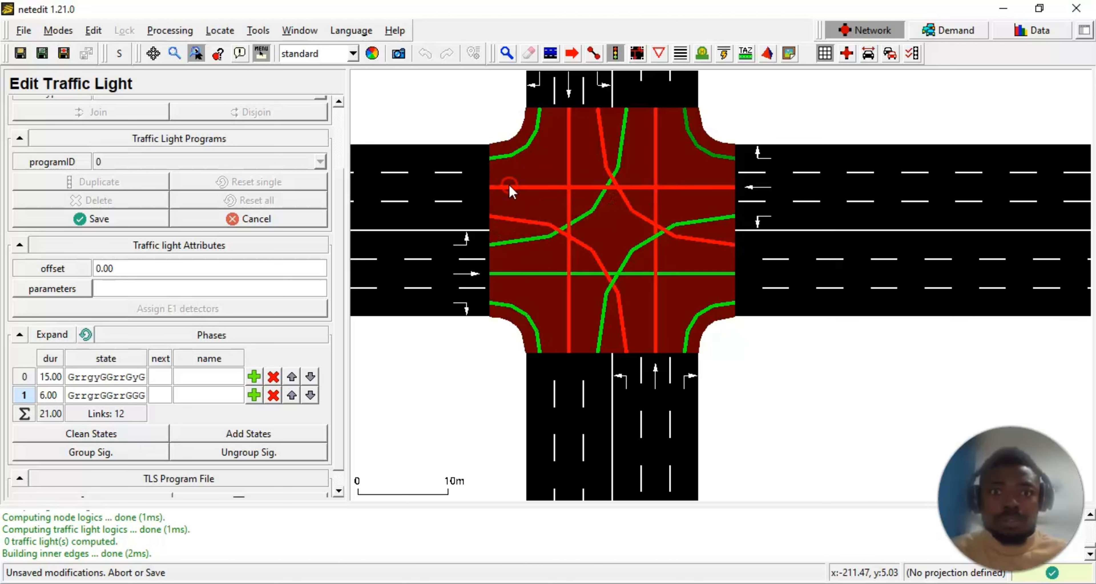
pyautogui.rightClick(509, 187)
pyautogui.click(496, 189)
pyautogui.rightClick(497, 188)
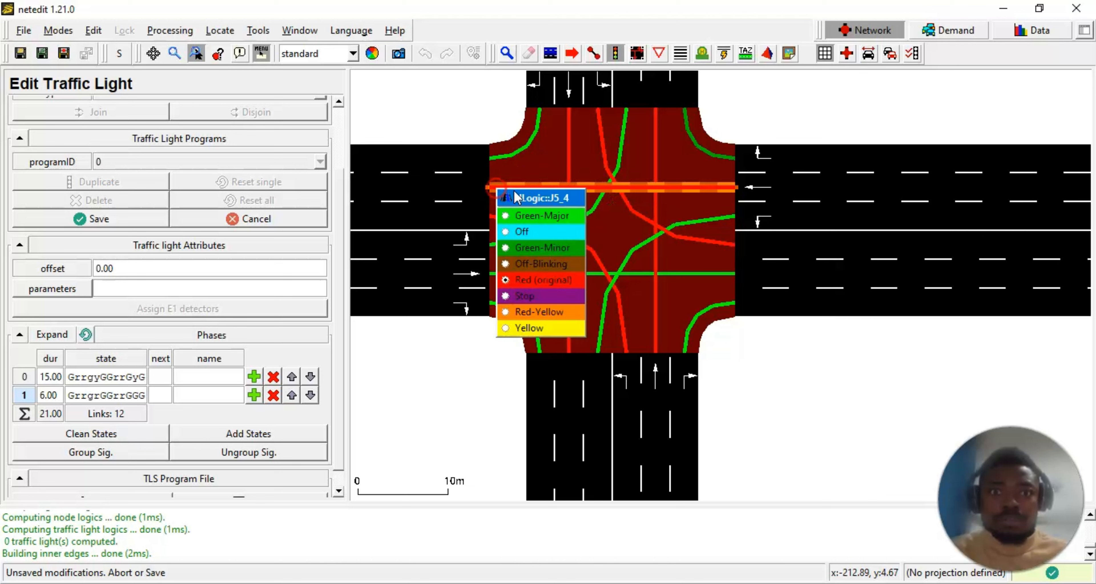
pyautogui.click(546, 215)
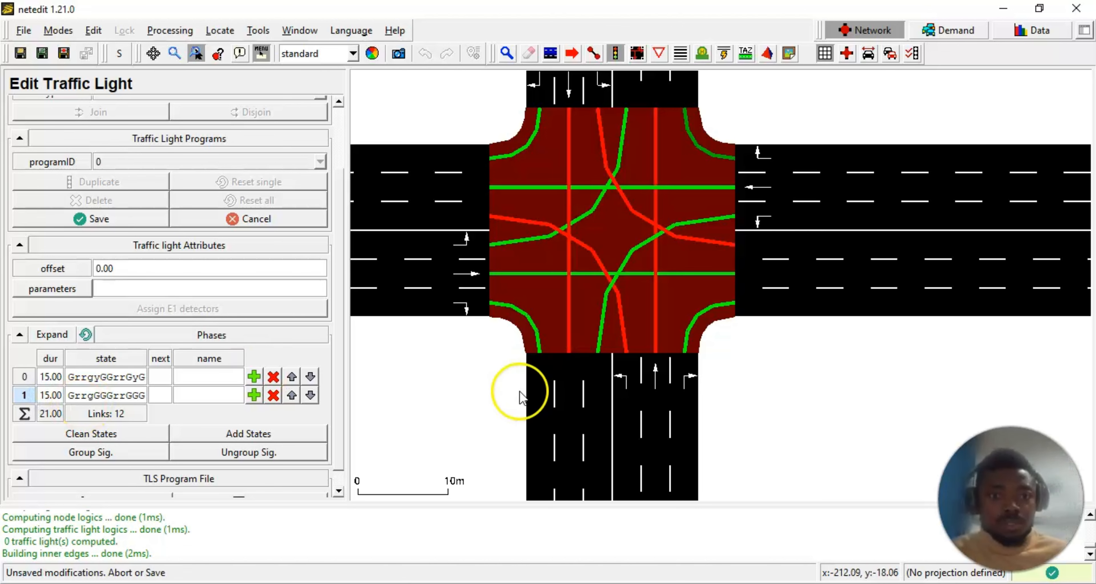
pyautogui.click(428, 394)
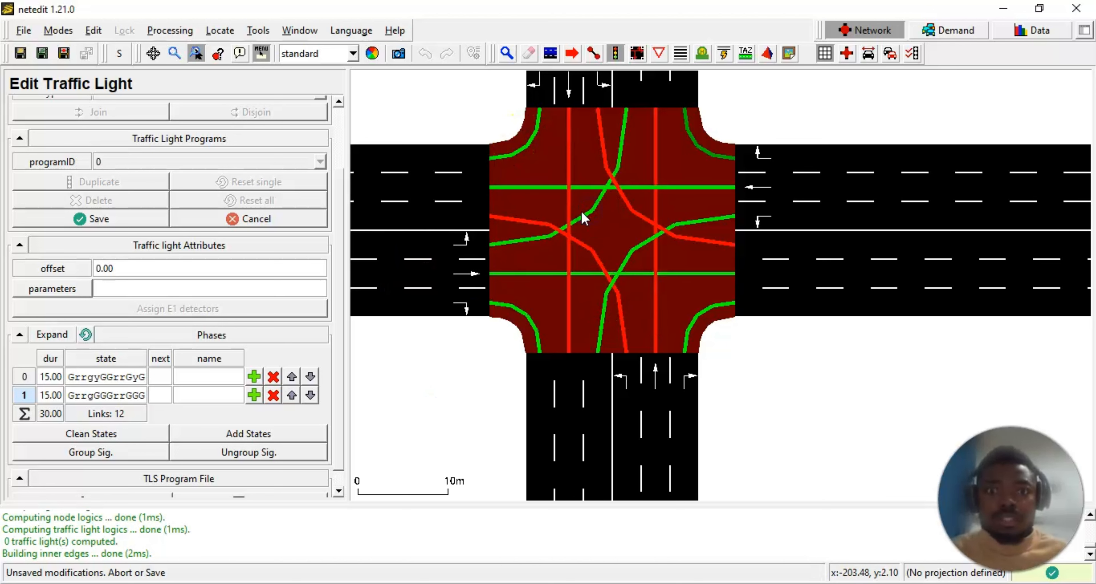
# - Set the left-turn signals of the west and east approaches to Red in phase 1
pyautogui.rightClick(592, 215)
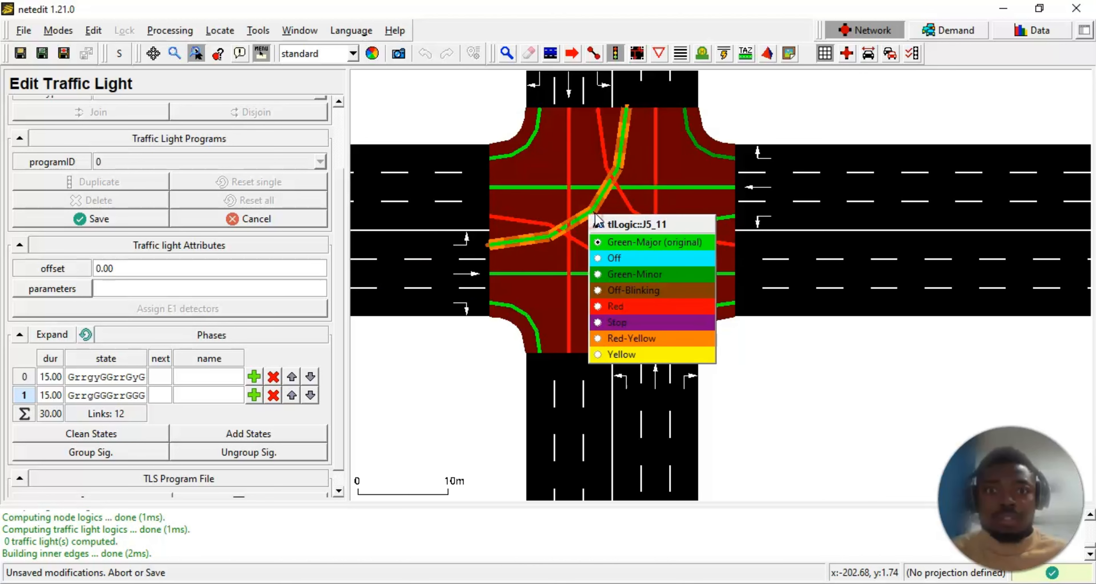
pyautogui.click(627, 299)
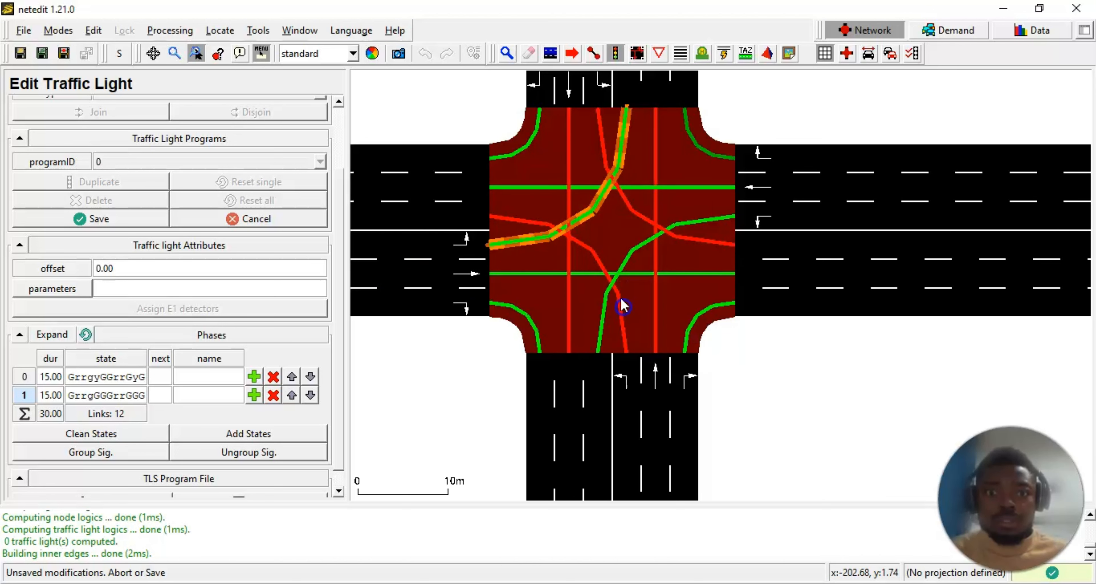
pyautogui.rightClick(637, 247)
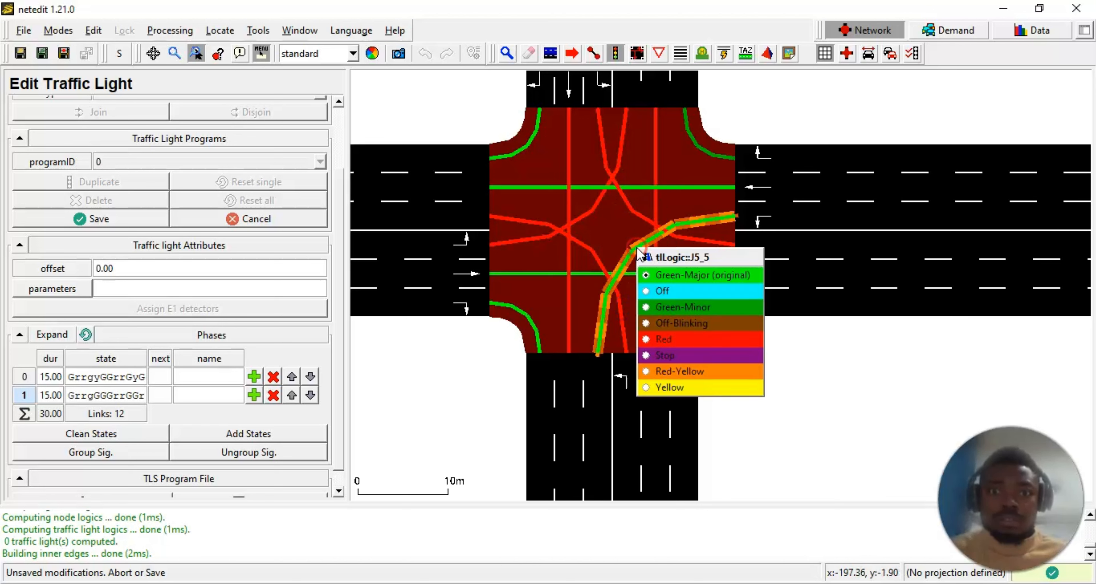
pyautogui.click(666, 335)
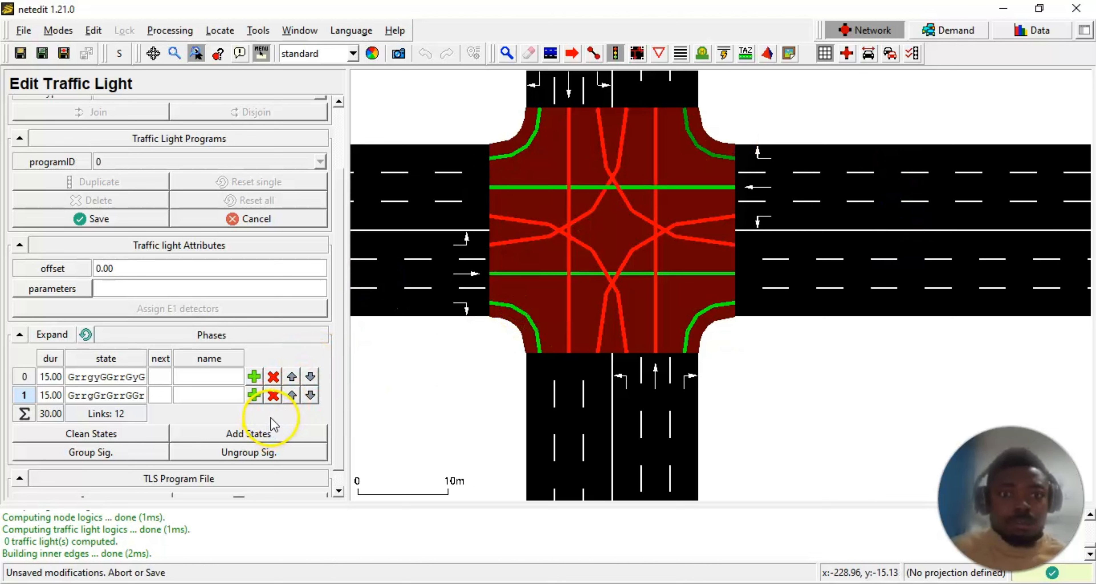
# - Add a default phase after phase 1 and set its south and north left-turn signals to Green-Major
pyautogui.click(258, 400)
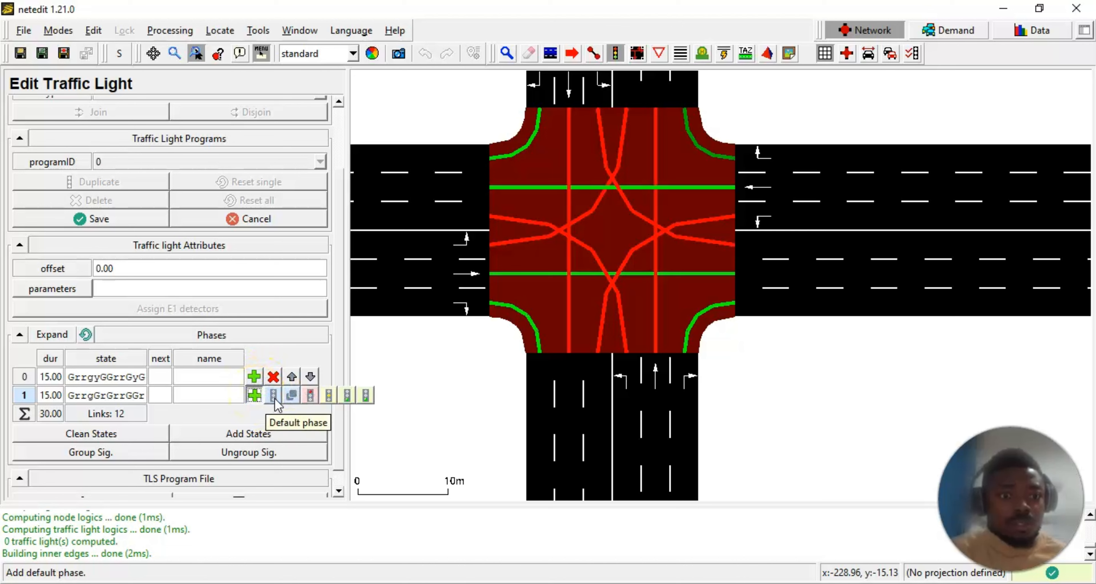
pyautogui.click(274, 396)
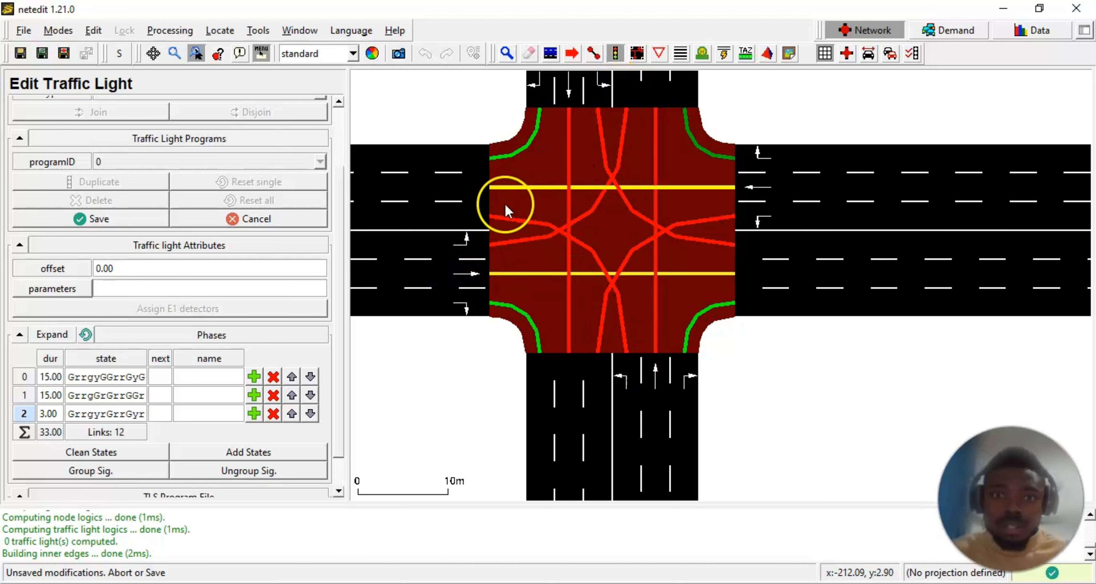
pyautogui.rightClick(530, 222)
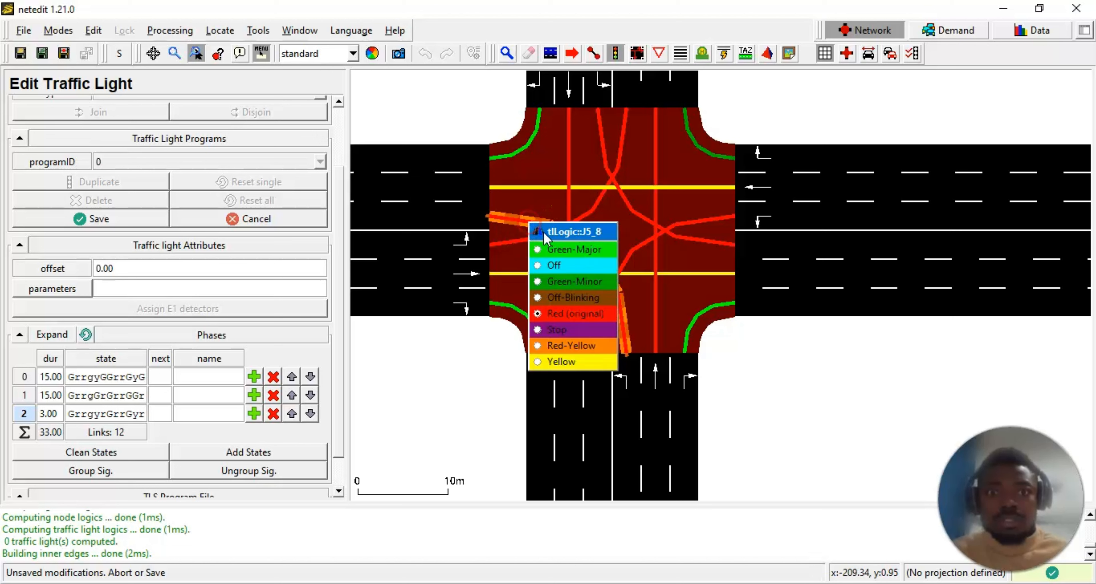
pyautogui.click(552, 245)
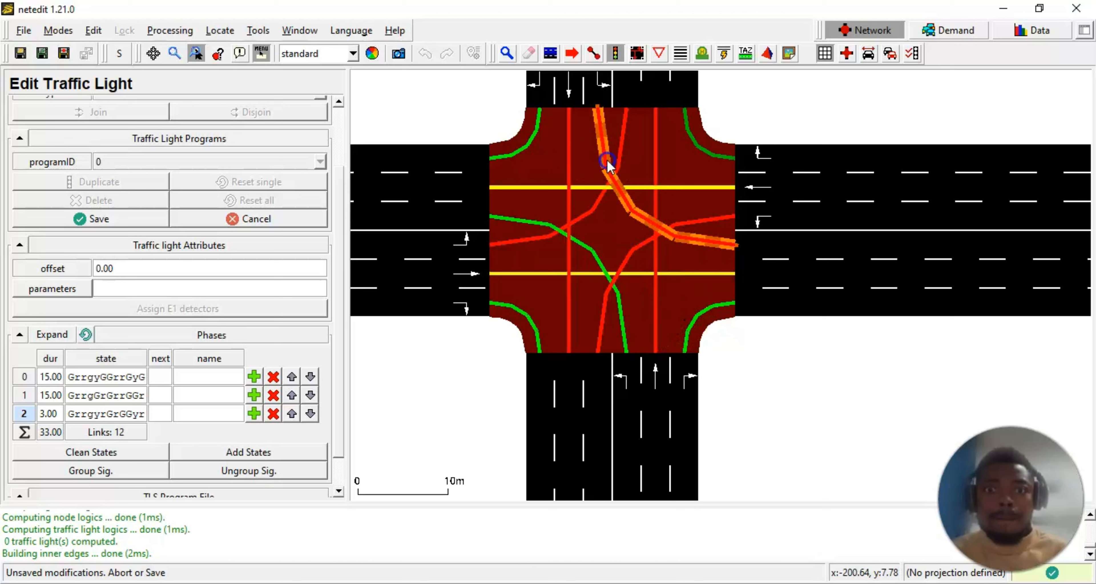
pyautogui.rightClick(607, 161)
pyautogui.click(626, 187)
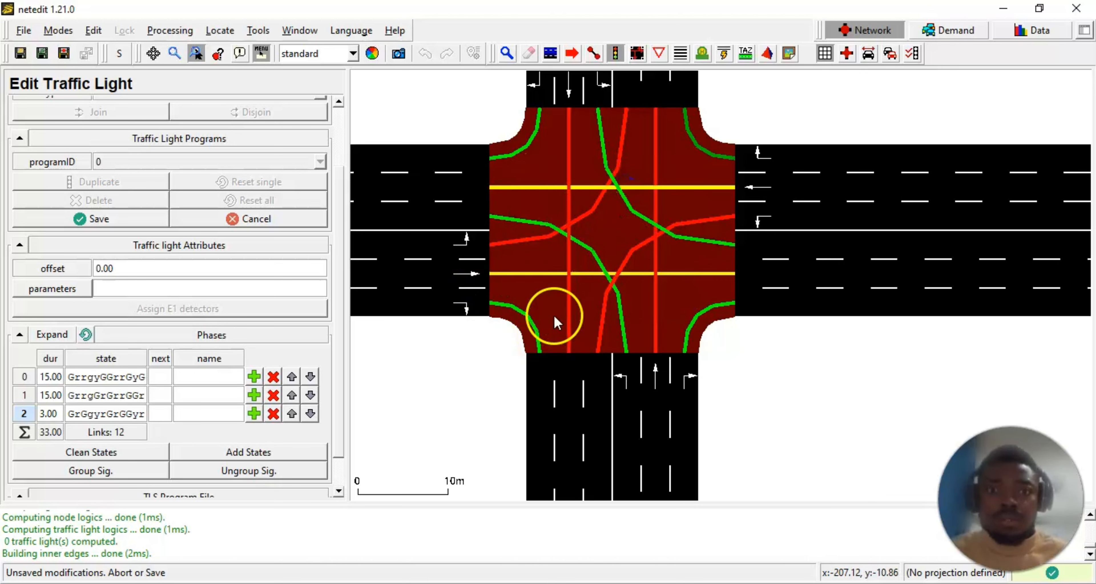
# - Set the straight-through signals of the west and east approaches to Red in phase 2
pyautogui.click(543, 276)
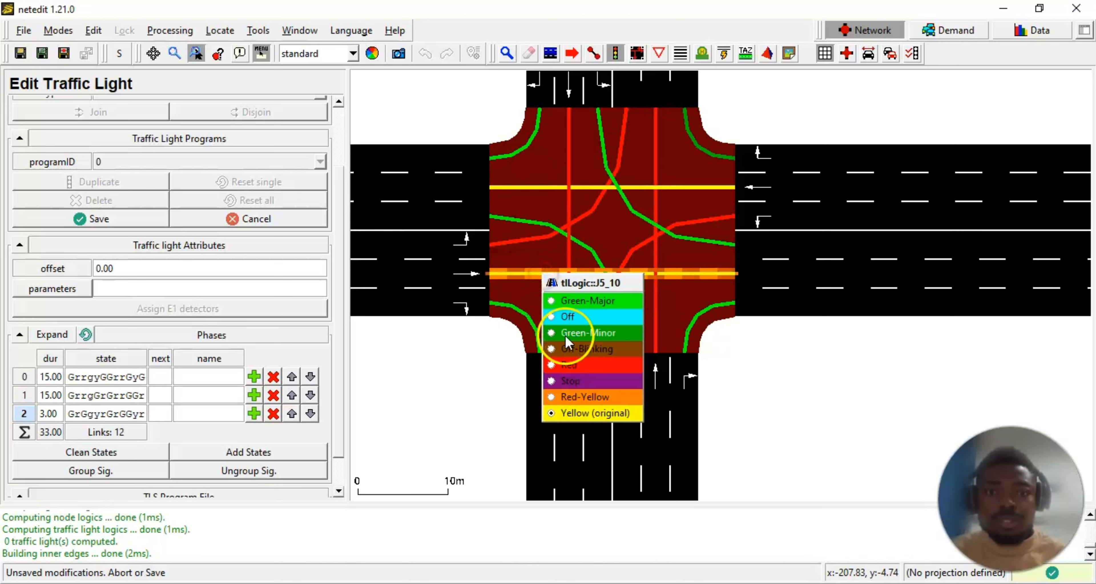
pyautogui.click(562, 364)
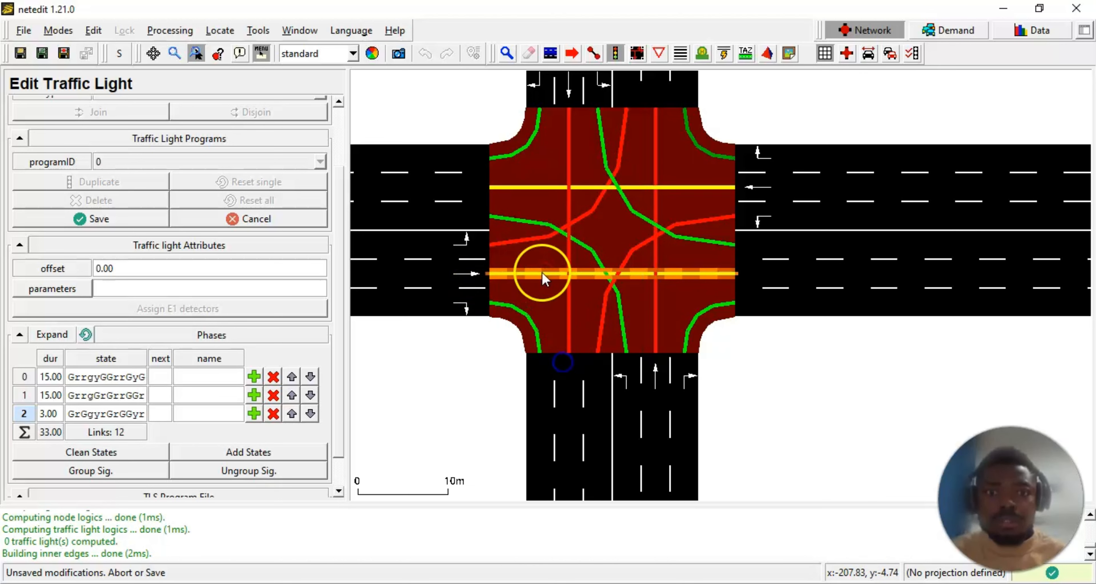
pyautogui.rightClick(534, 191)
pyautogui.click(534, 186)
pyautogui.rightClick(534, 185)
pyautogui.click(525, 187)
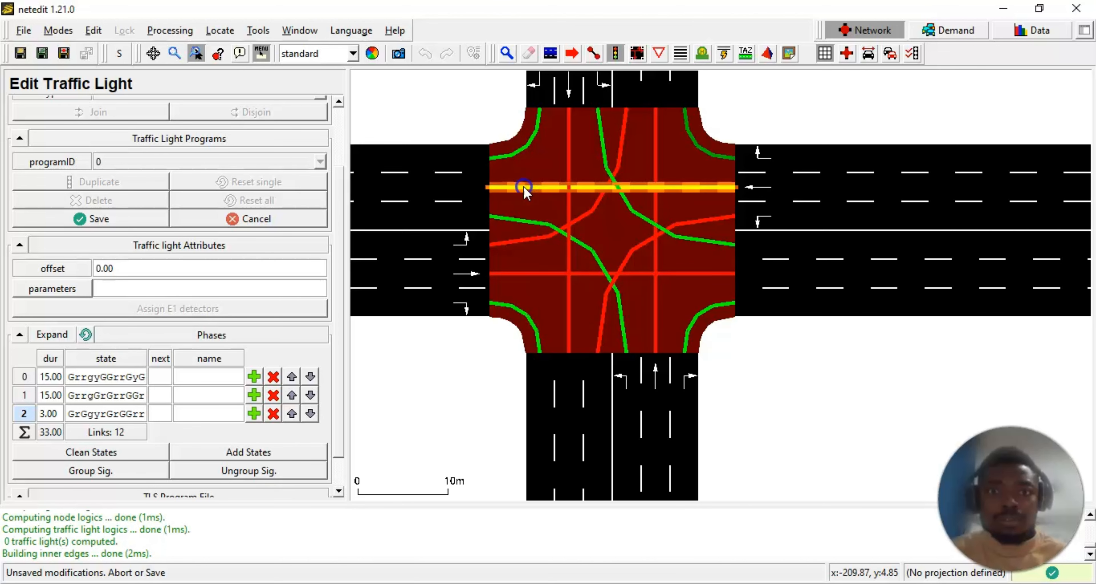
pyautogui.click(523, 187)
pyautogui.click(565, 277)
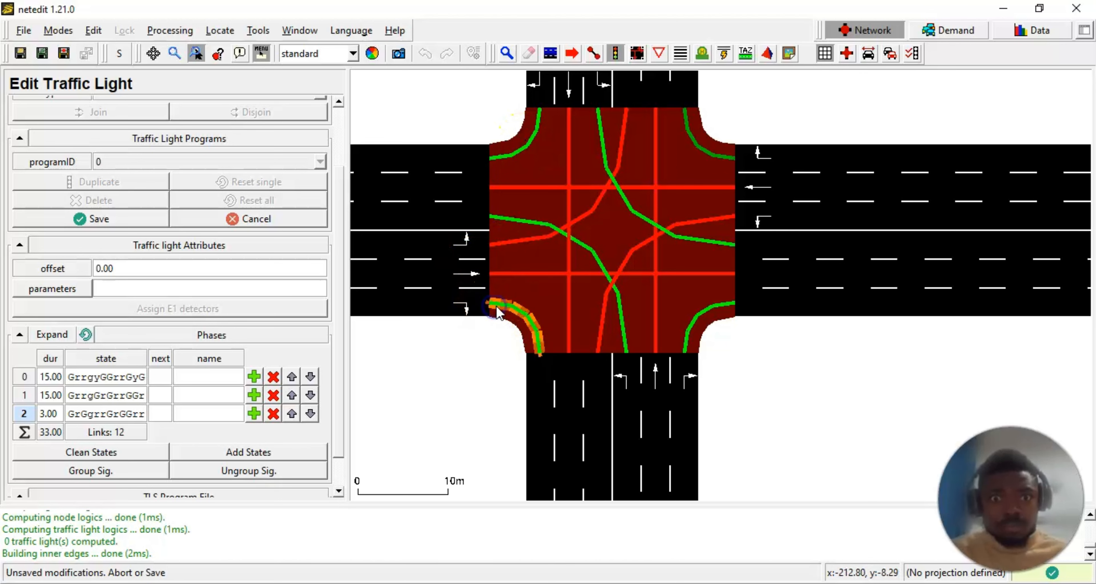
# - Set the right-turn signals of the west and north approaches to Green-Minor in phase 2
pyautogui.rightClick(508, 304)
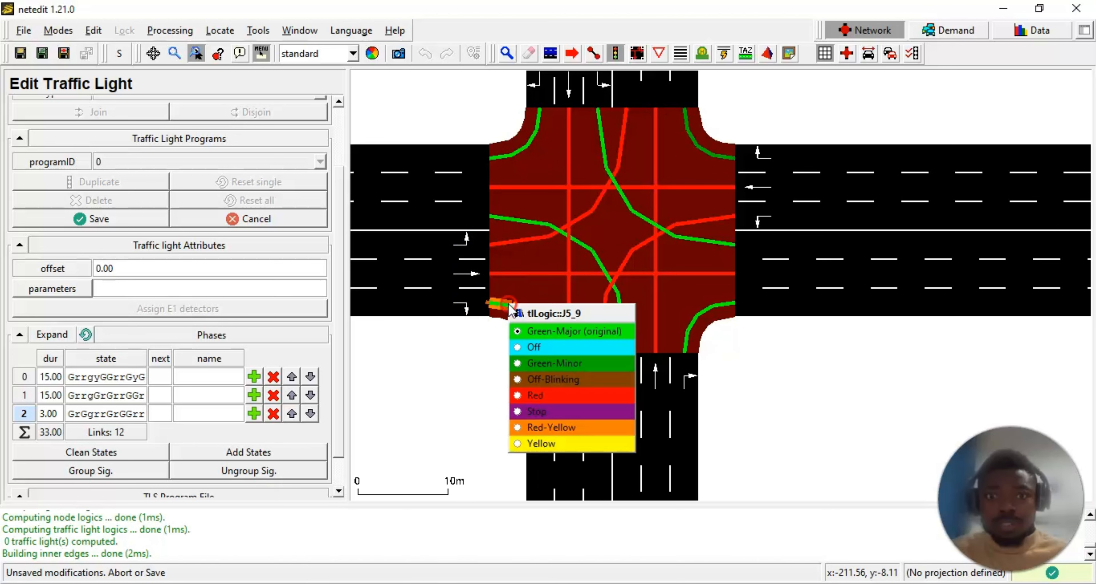
pyautogui.click(547, 368)
pyautogui.rightClick(511, 160)
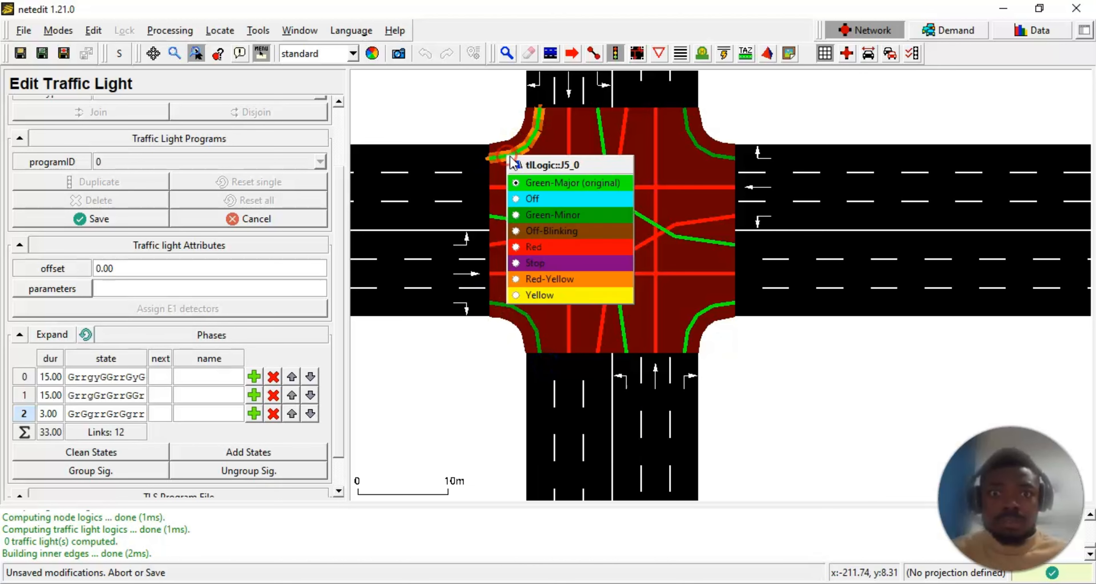
pyautogui.click(537, 217)
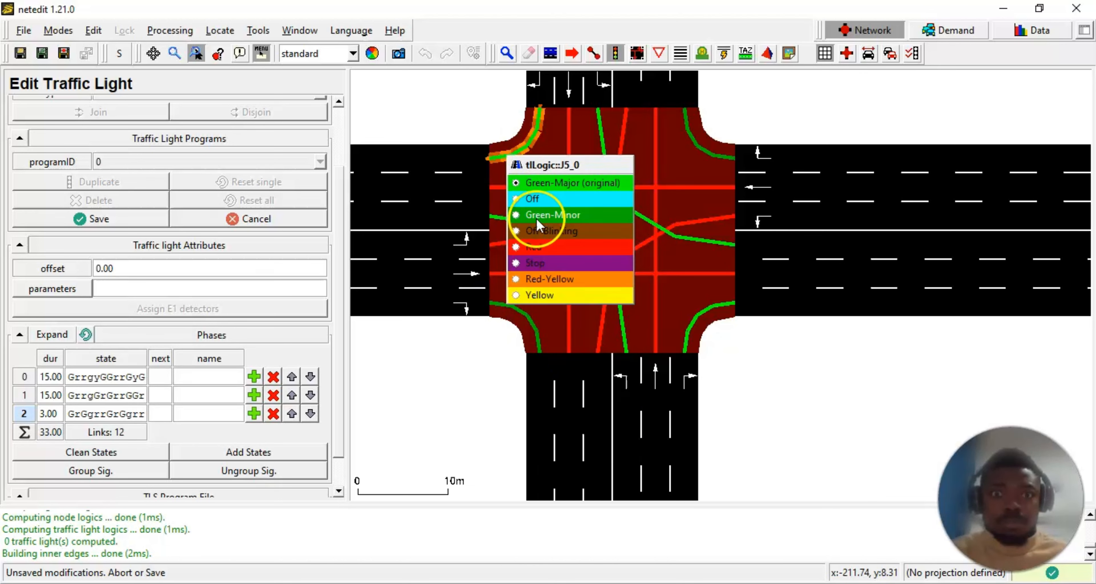
pyautogui.click(550, 212)
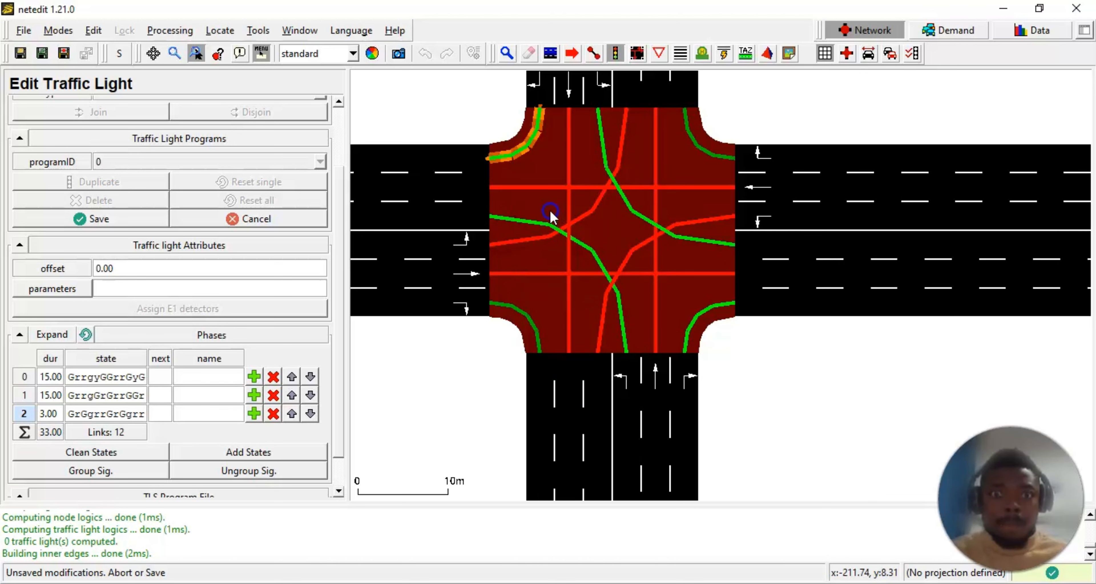
# - Set the right-turn signals of the east and south approaches to Green-Minor in phase 2
pyautogui.rightClick(702, 151)
pyautogui.rightClick(701, 150)
pyautogui.click(704, 152)
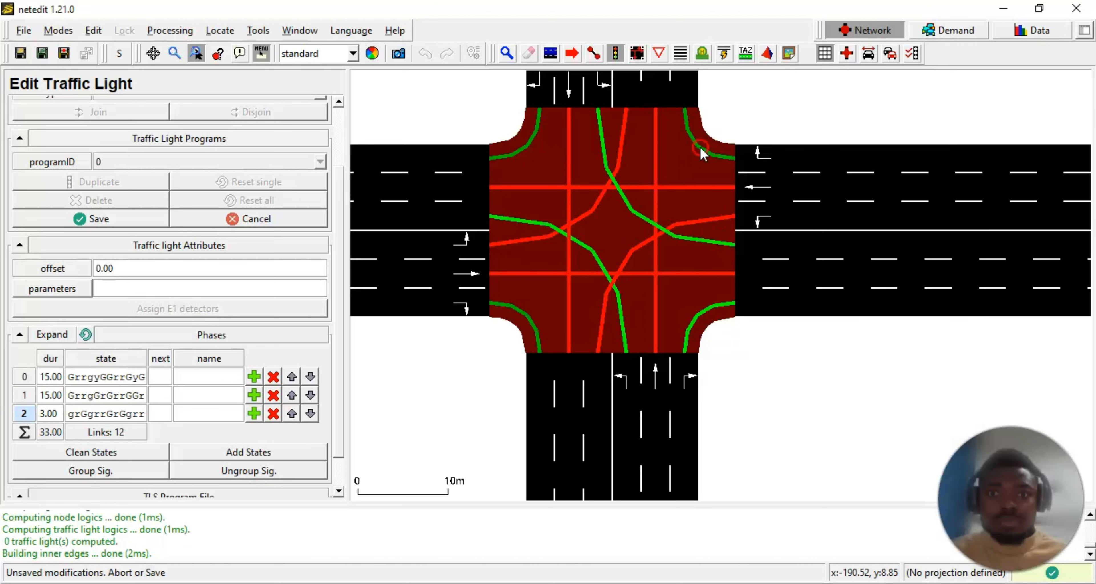
pyautogui.rightClick(700, 148)
pyautogui.click(722, 206)
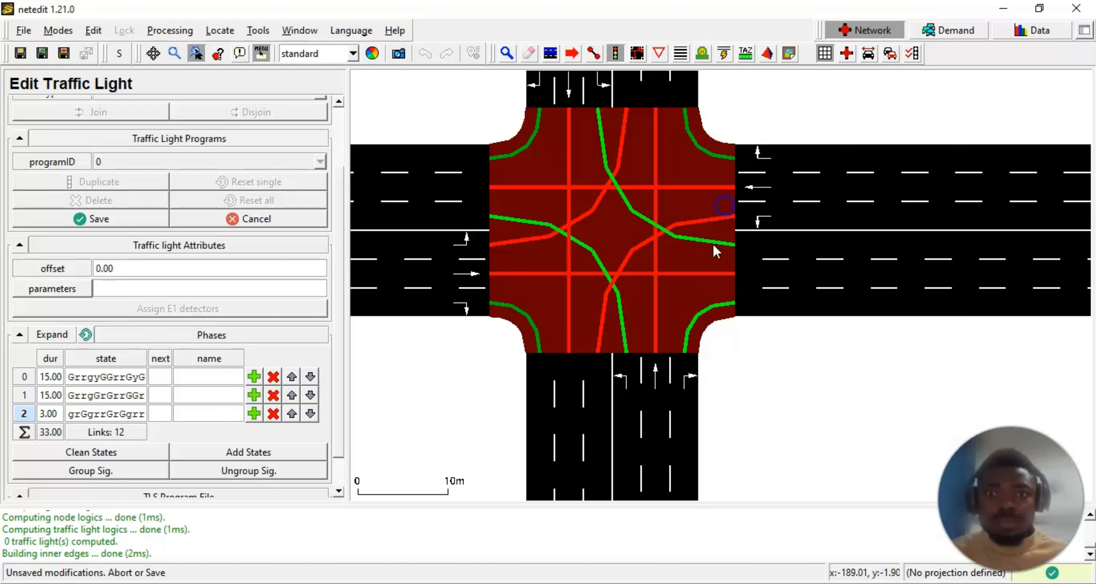
pyautogui.rightClick(706, 307)
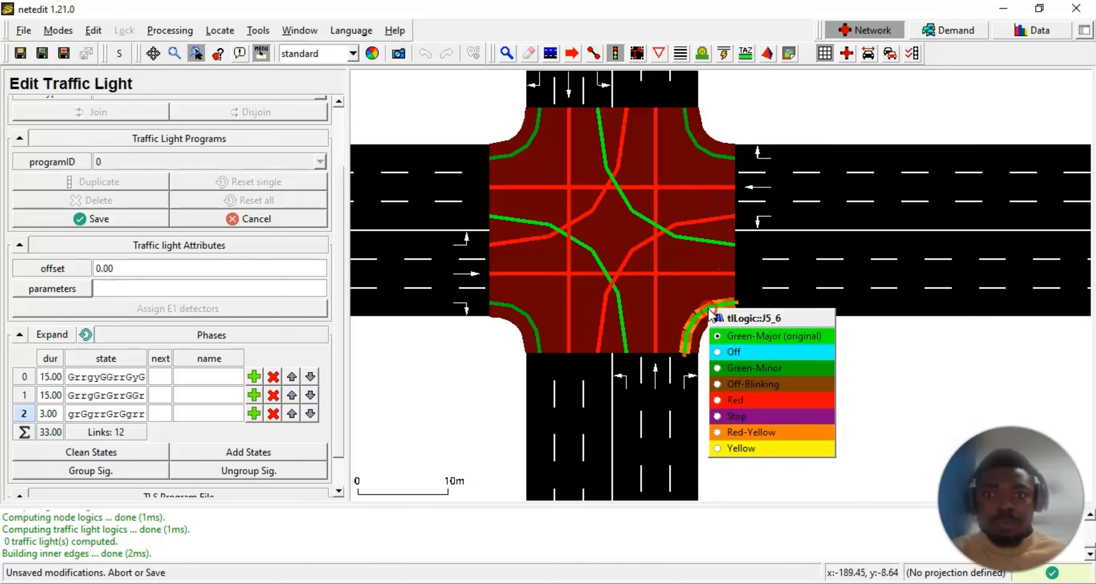
pyautogui.click(733, 377)
pyautogui.click(735, 369)
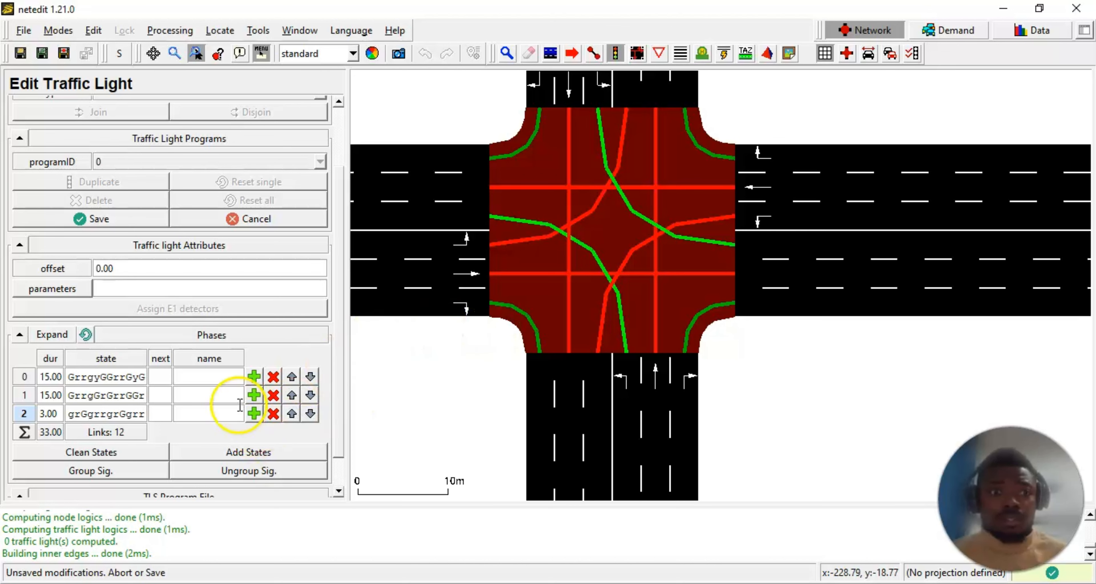
# - Add a default phase after phase 2 and set its south and north straight-through signals to Green-Major
pyautogui.click(254, 413)
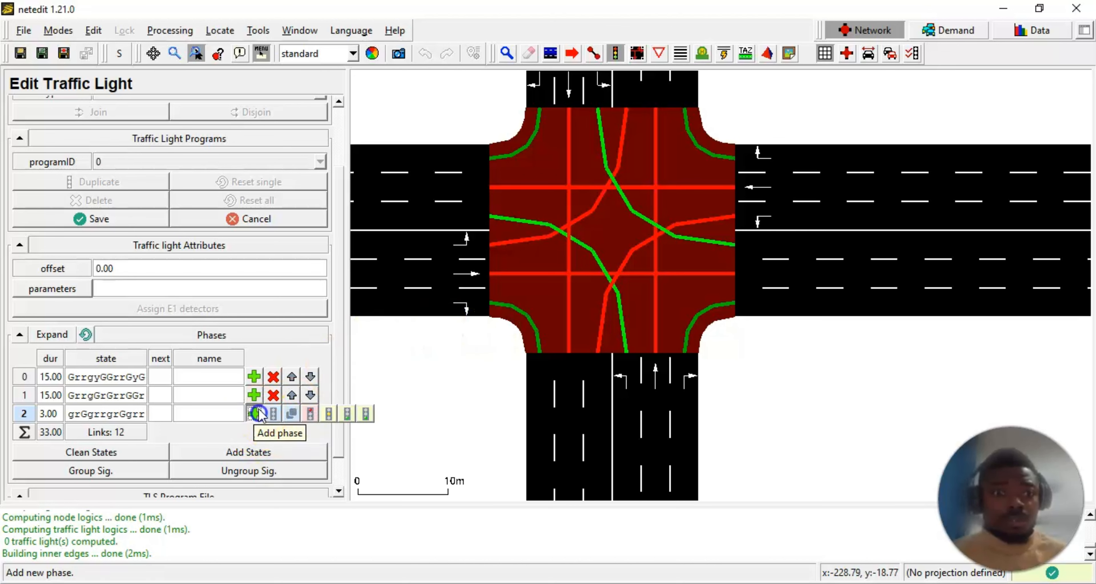
pyautogui.click(277, 416)
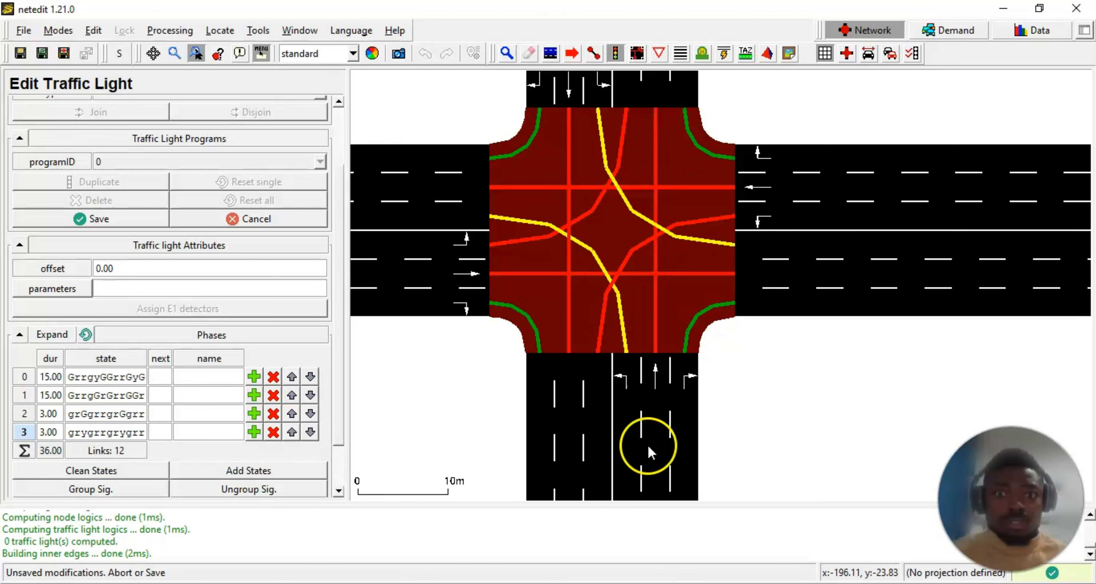
pyautogui.rightClick(656, 340)
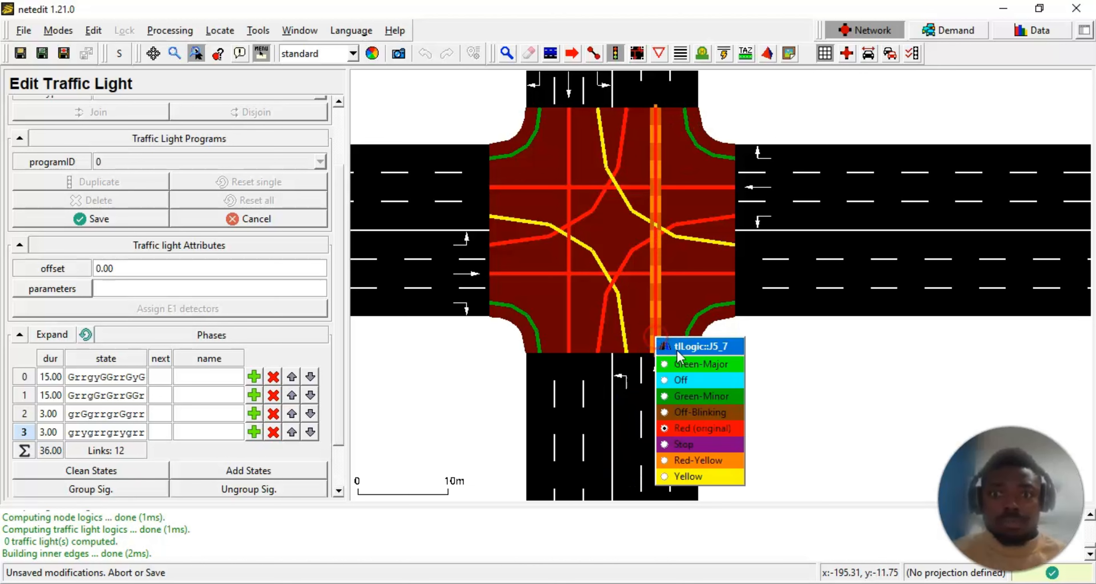
pyautogui.click(676, 361)
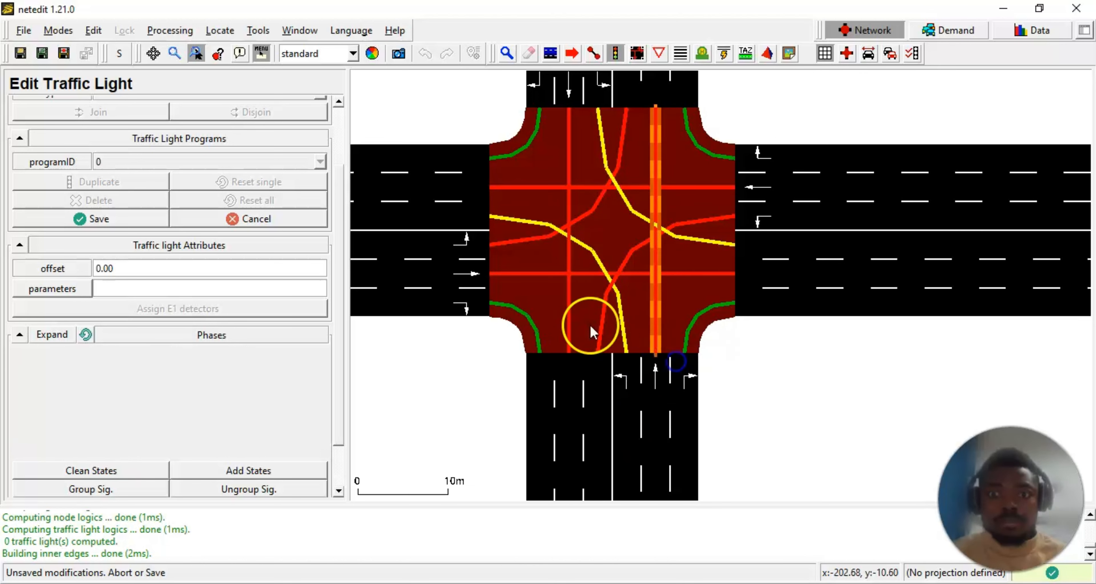
pyautogui.rightClick(569, 330)
pyautogui.click(611, 362)
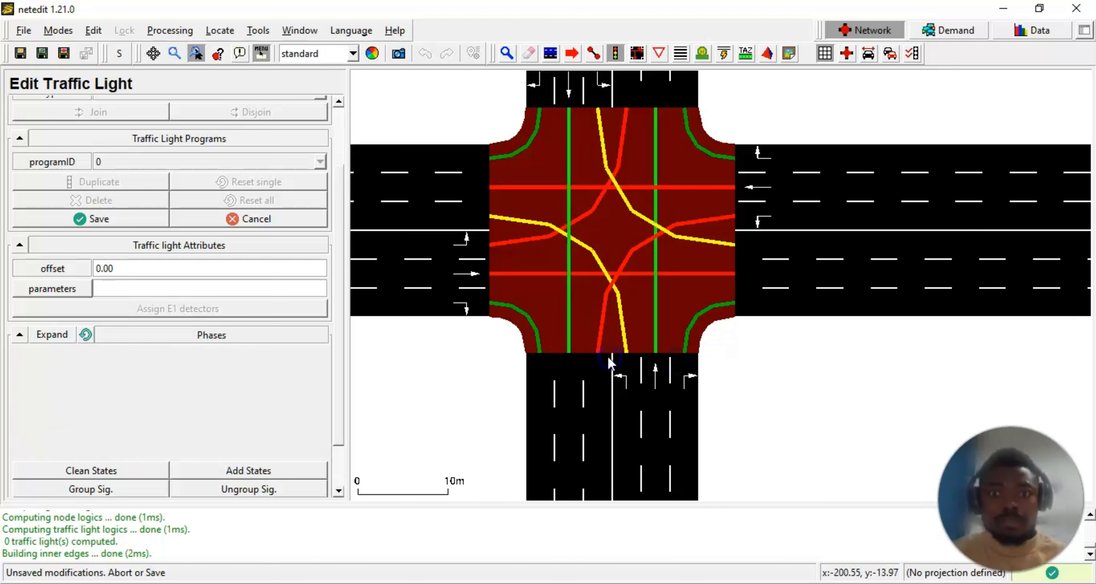
# - Set the left-turn signals of the south and north approaches to Red in phase 3
pyautogui.rightClick(604, 270)
pyautogui.click(637, 359)
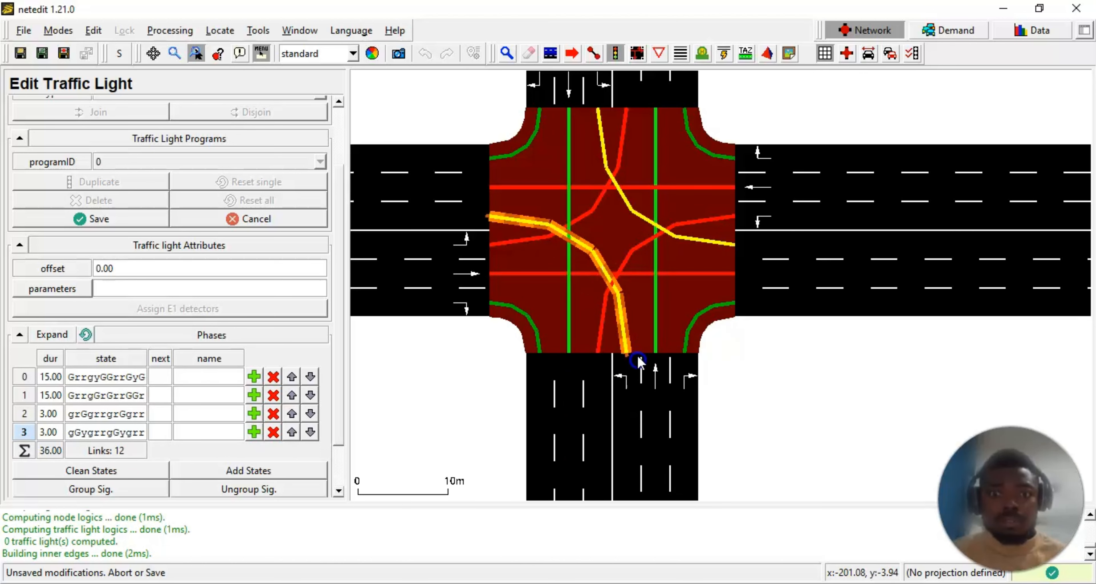
pyautogui.rightClick(641, 218)
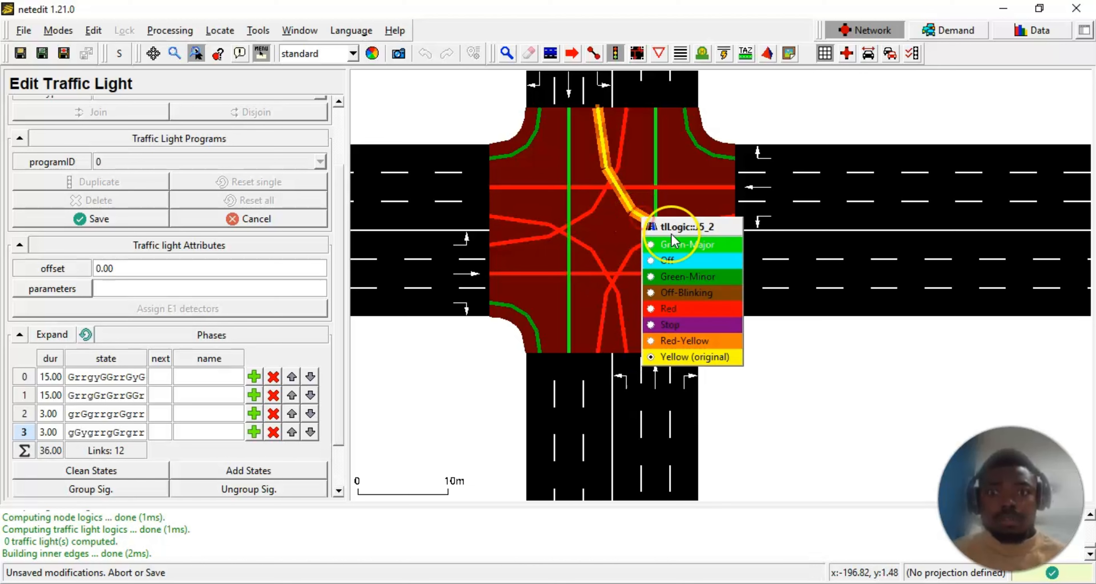
pyautogui.click(670, 308)
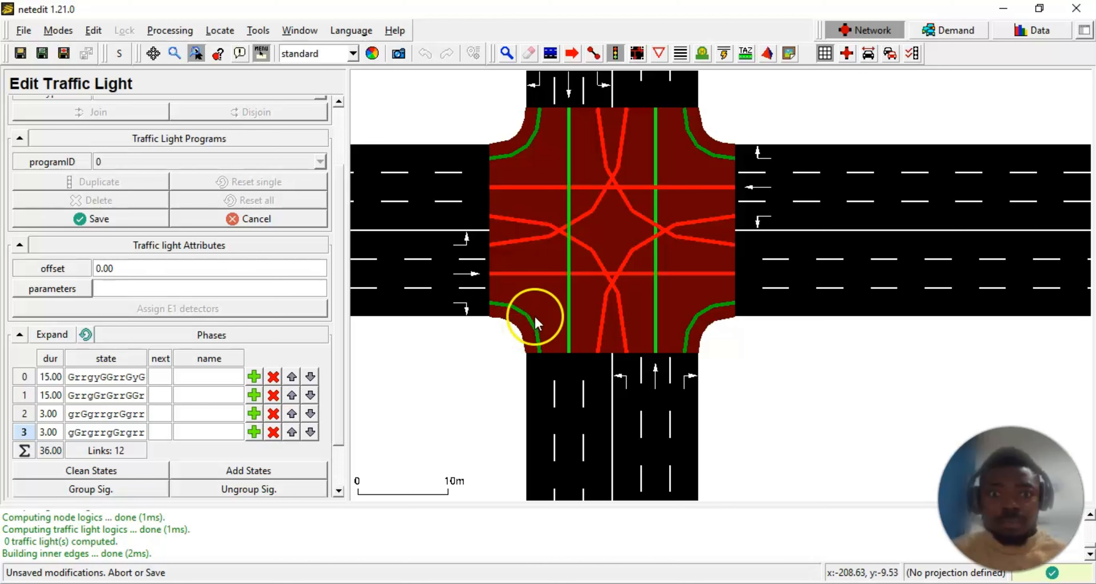
pyautogui.rightClick(537, 330)
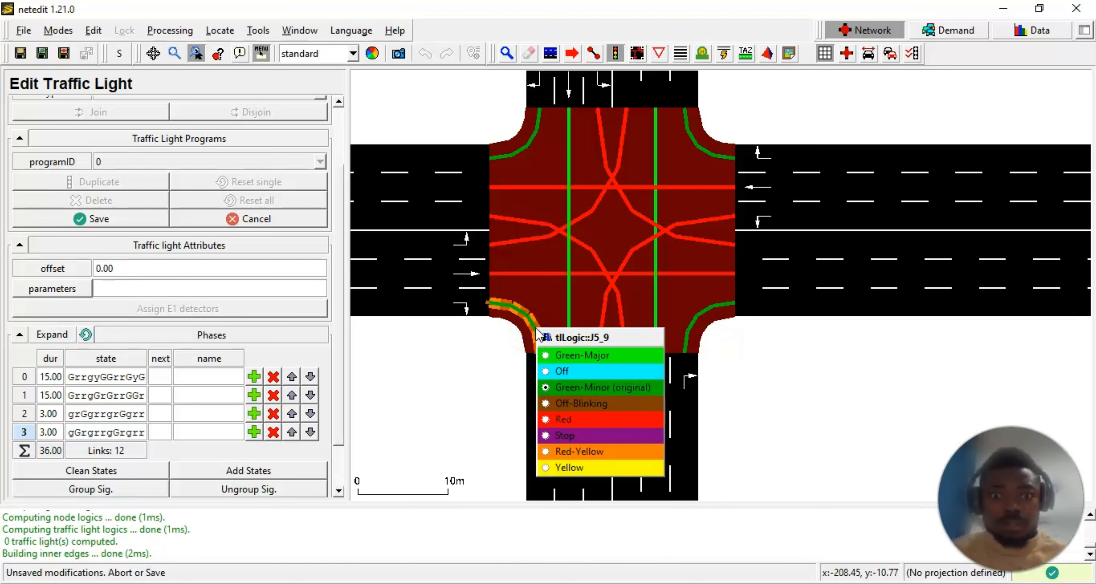
pyautogui.click(441, 420)
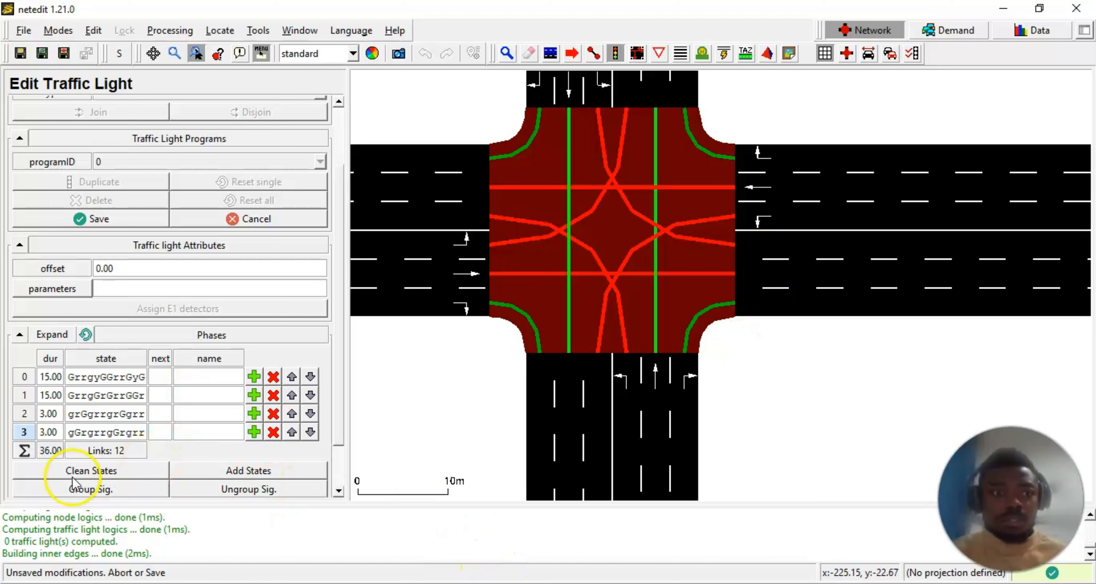
# - Set the durations of phases 2 and 3 to 15 seconds each
pyautogui.click(47, 413)
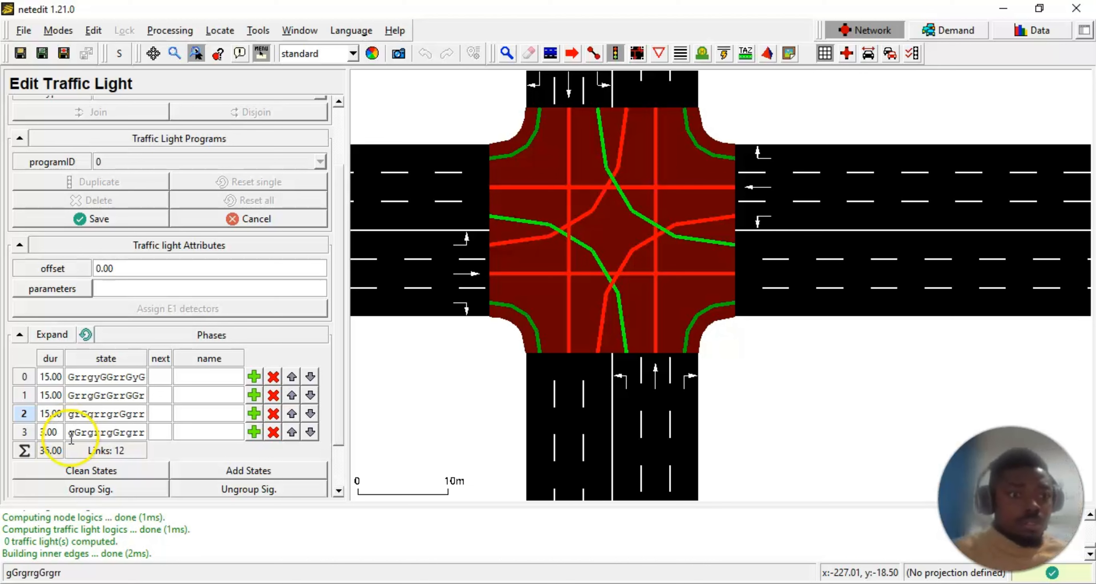
pyautogui.click(49, 432)
pyautogui.moveTo(48, 432); pyautogui.dragTo(73, 451)
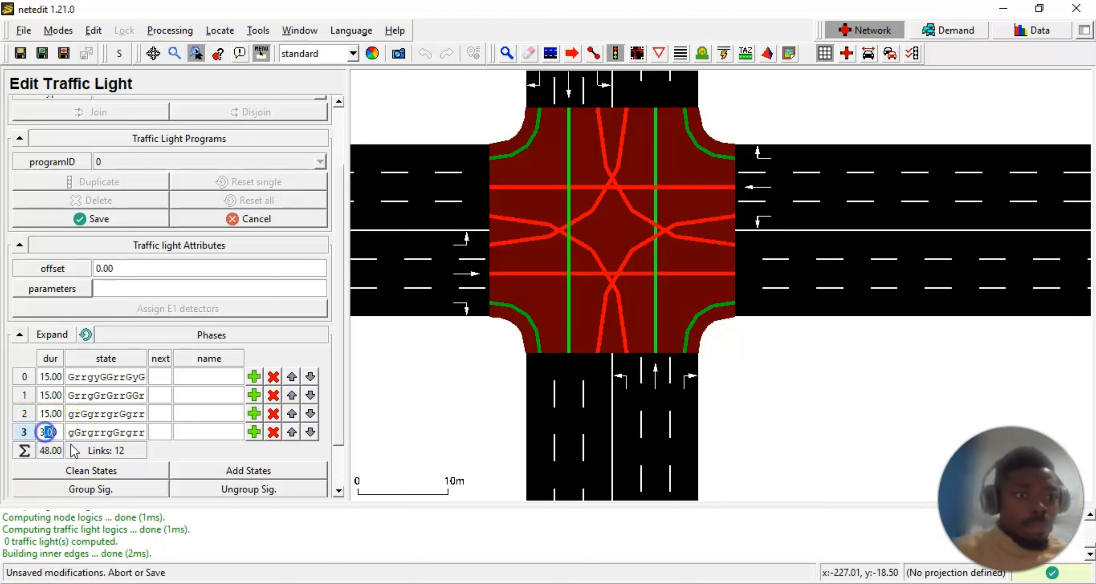
pyautogui.click(50, 432)
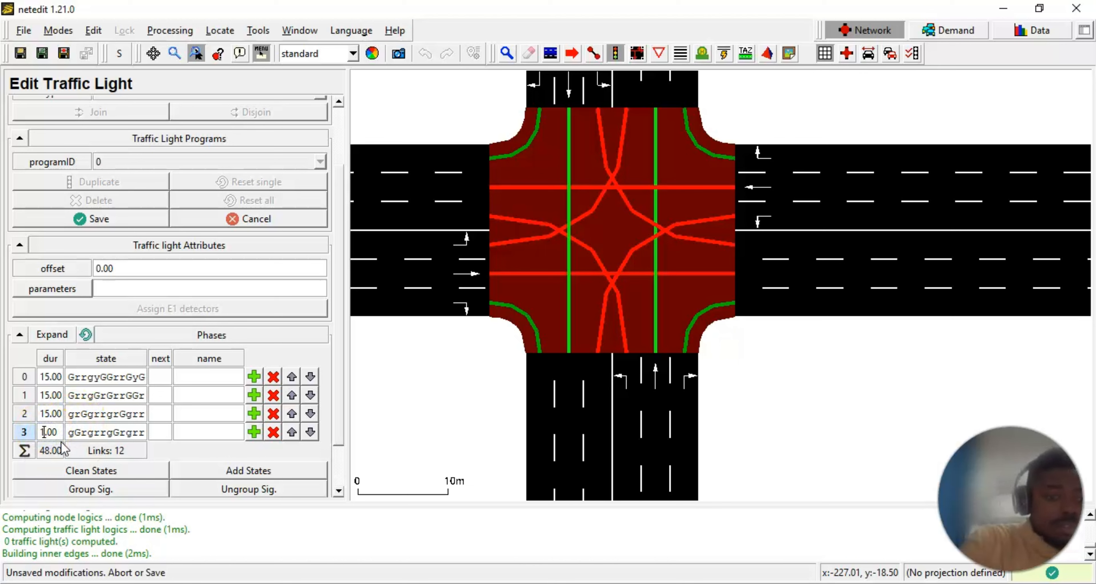
pyautogui.click(355, 441)
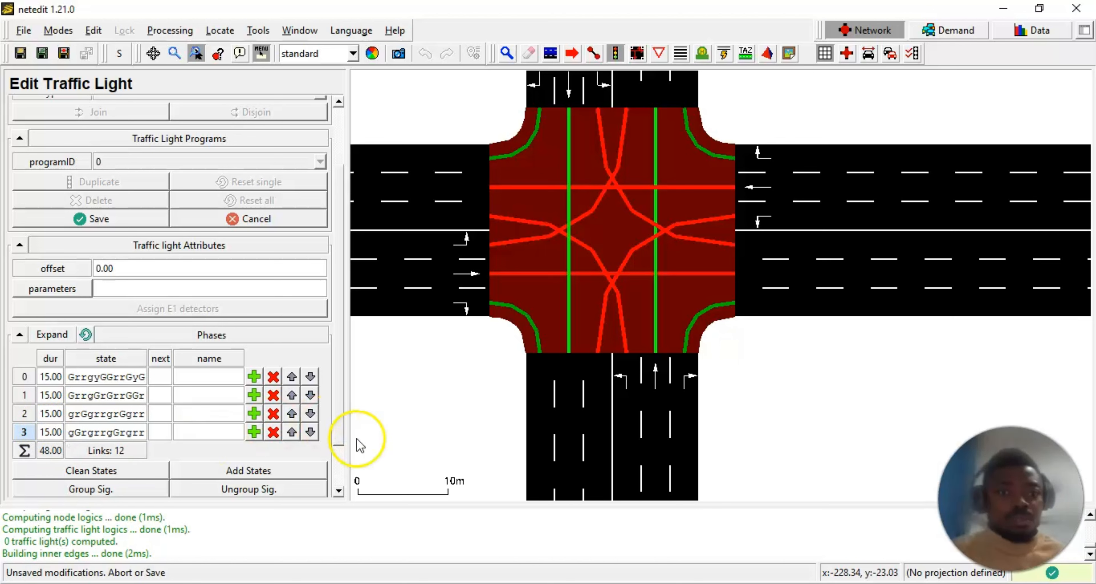
pyautogui.click(95, 490)
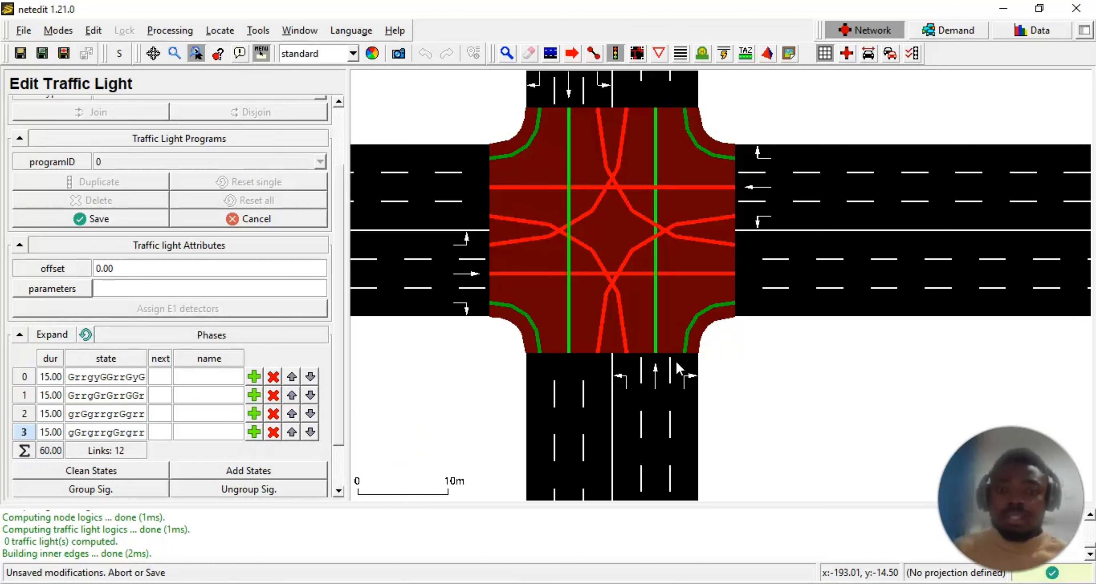
# - Set the left-turn signals of the north and south approaches to Yellow in phase 1
pyautogui.click(122, 377)
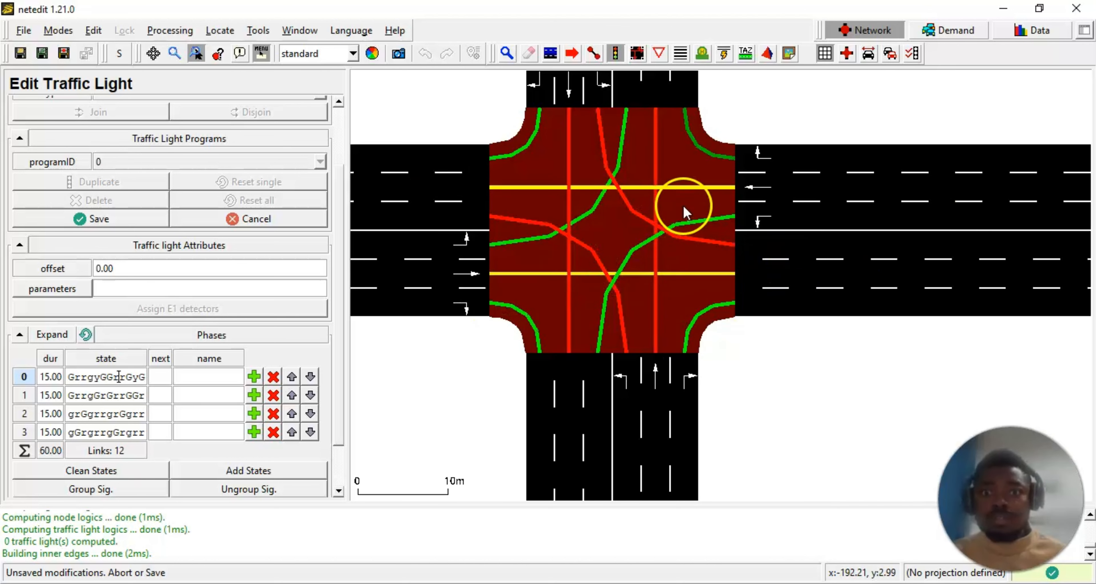
pyautogui.click(99, 396)
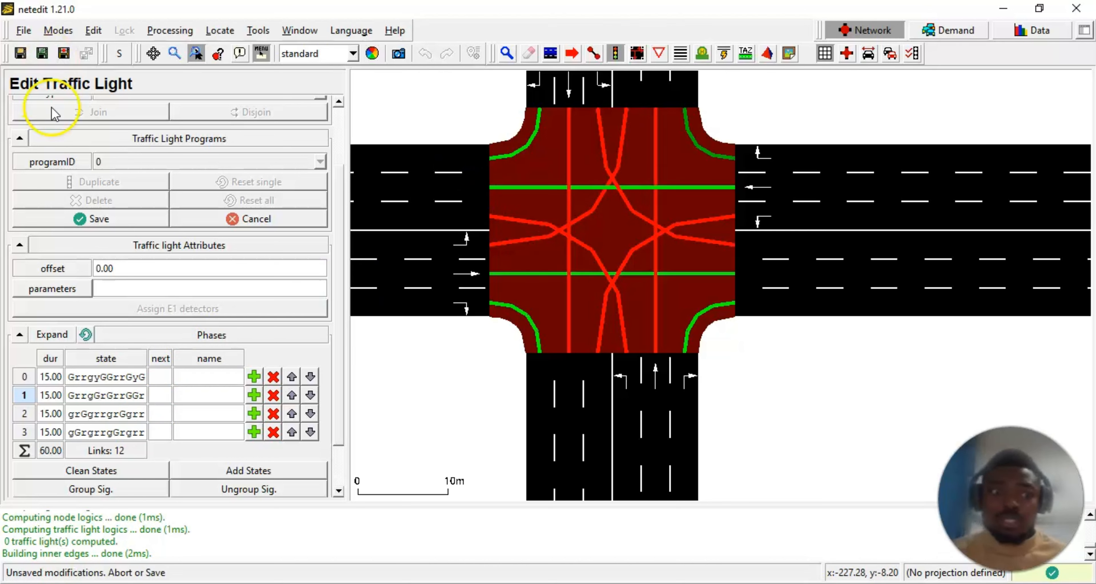
pyautogui.click(113, 415)
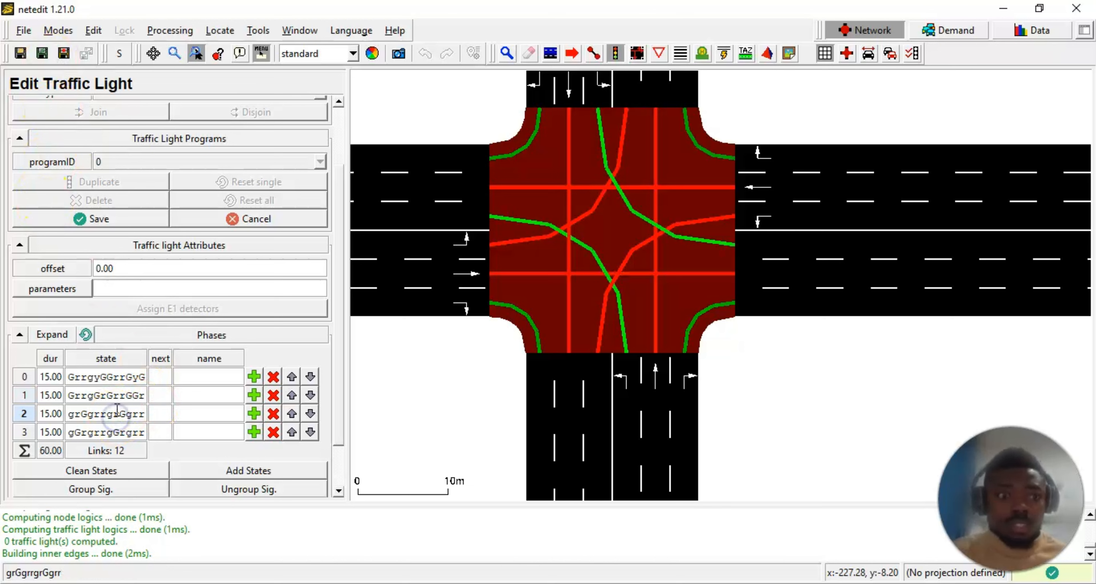
pyautogui.click(118, 395)
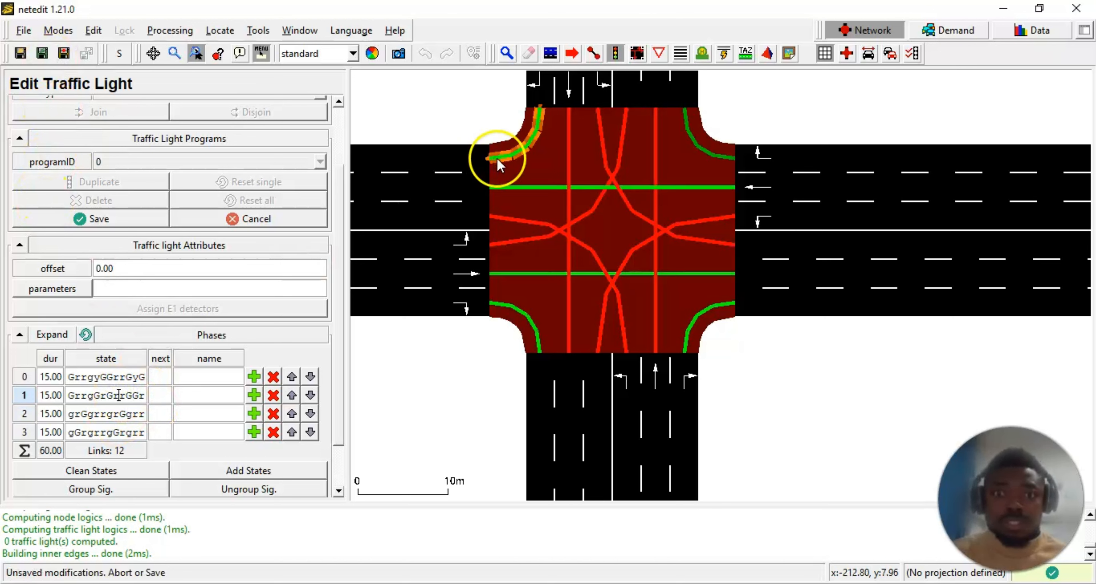
pyautogui.rightClick(603, 156)
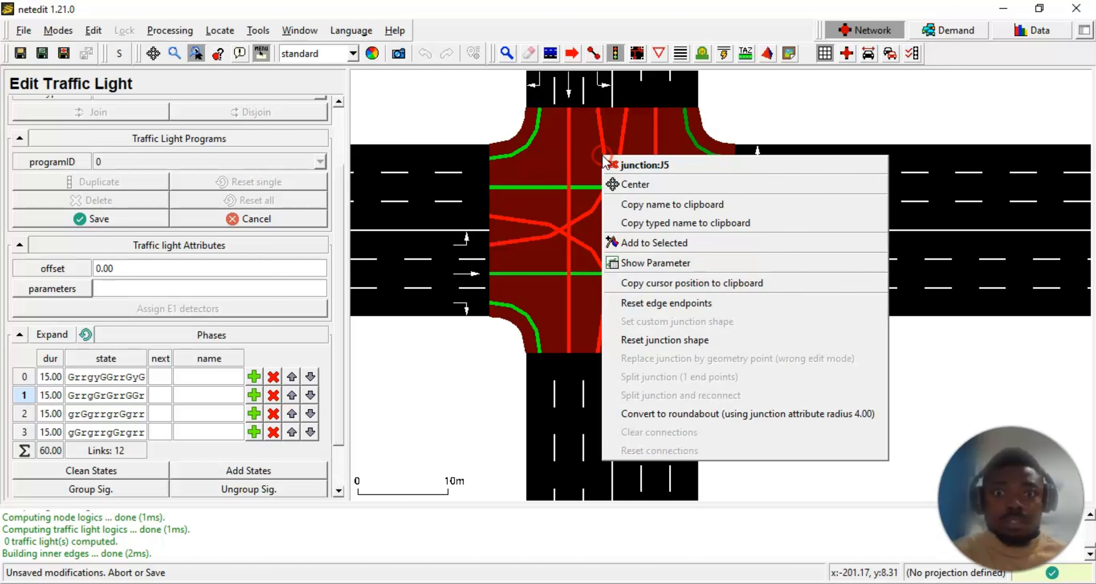
pyautogui.press('Escape')
pyautogui.rightClick(609, 158)
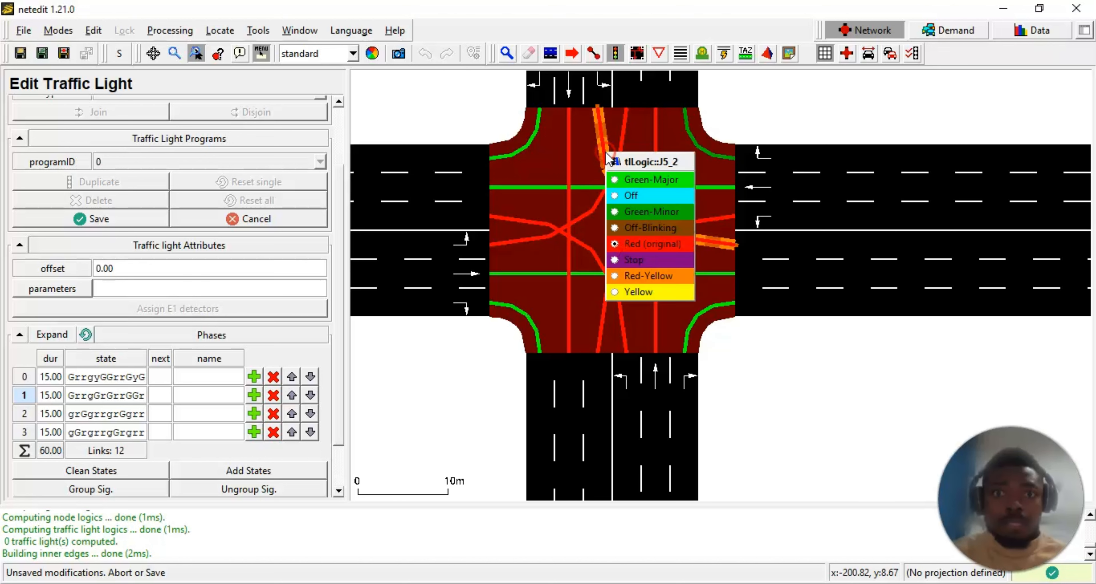
pyautogui.click(640, 290)
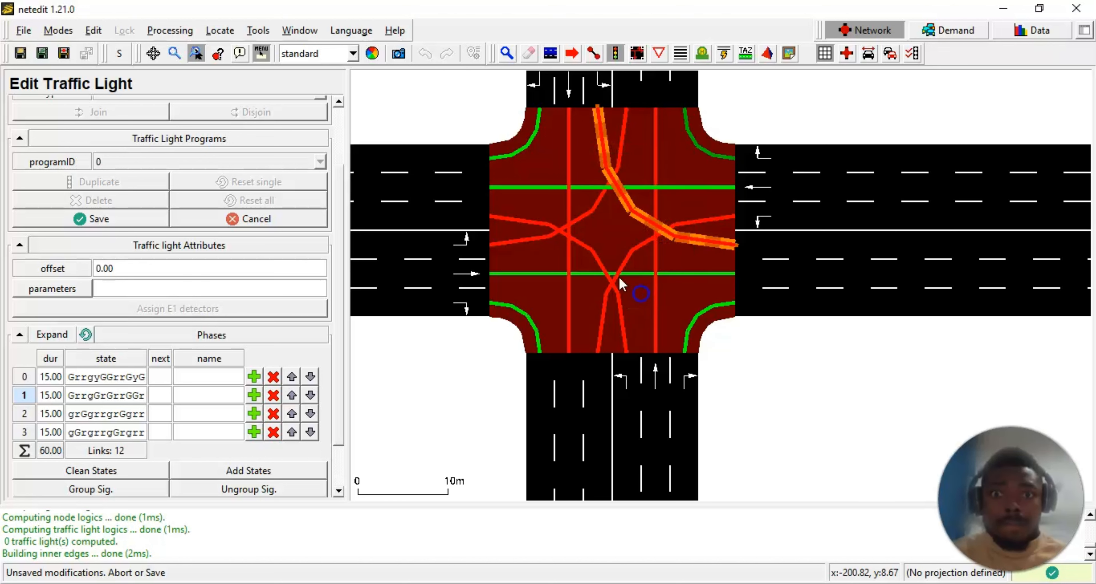
pyautogui.rightClick(596, 254)
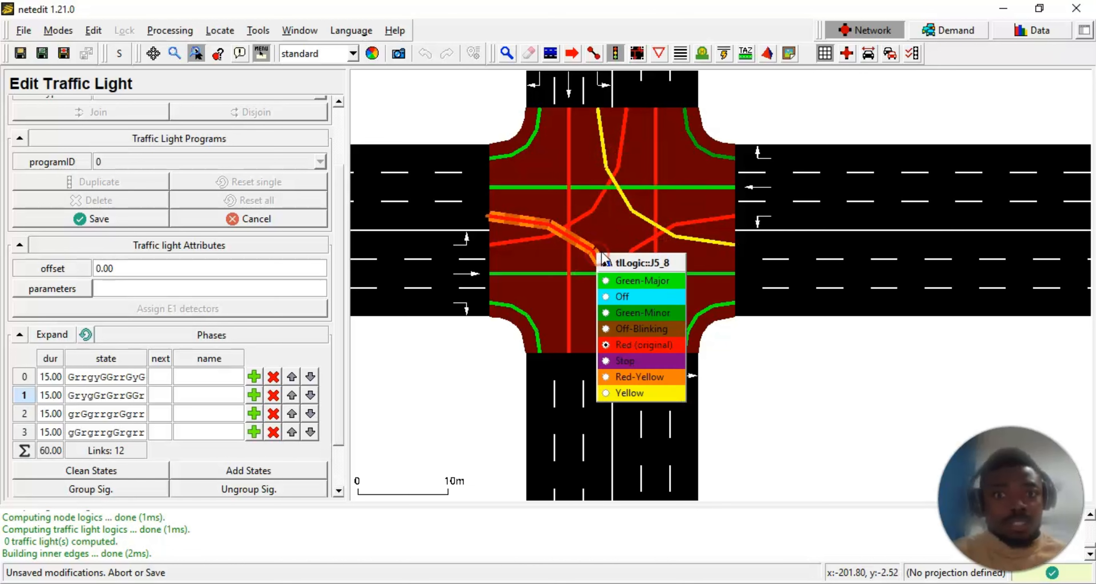
pyautogui.click(643, 400)
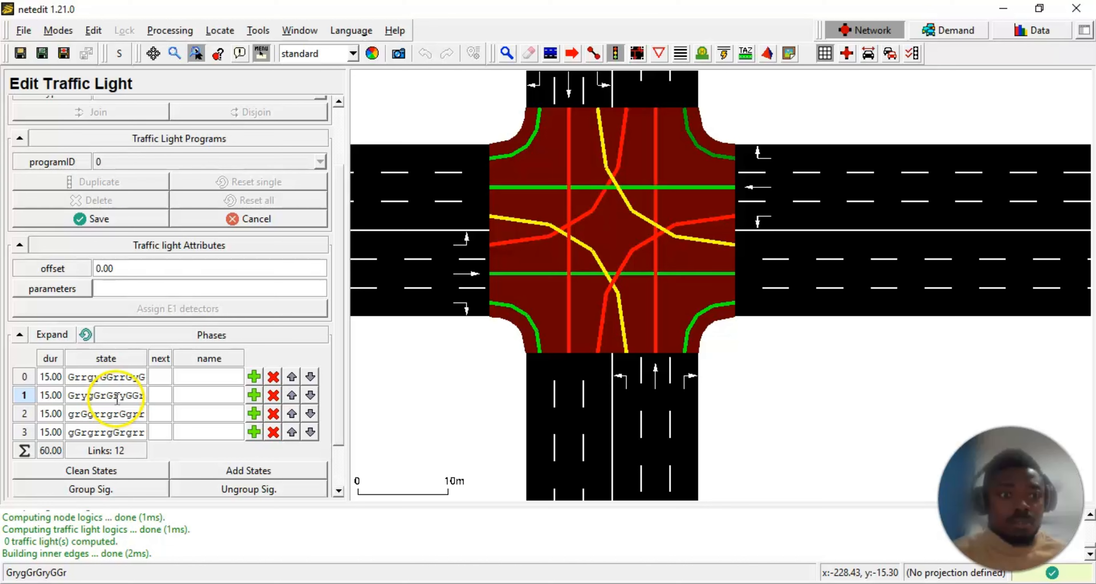
# - Set the straight-through signals of the north and south approaches to Yellow in phase 2
pyautogui.click(117, 415)
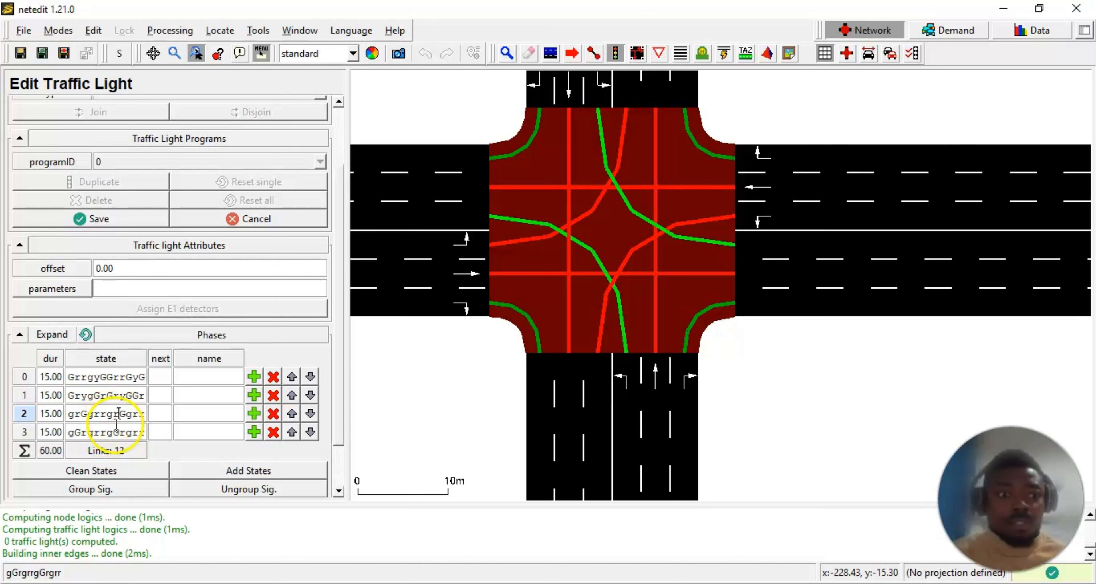
pyautogui.click(112, 431)
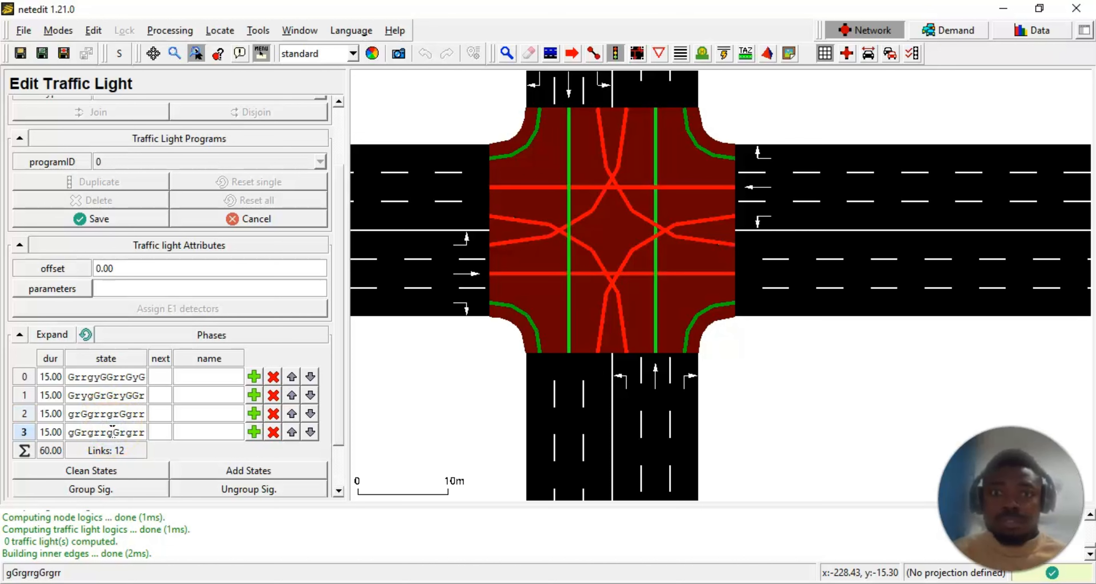
pyautogui.click(111, 413)
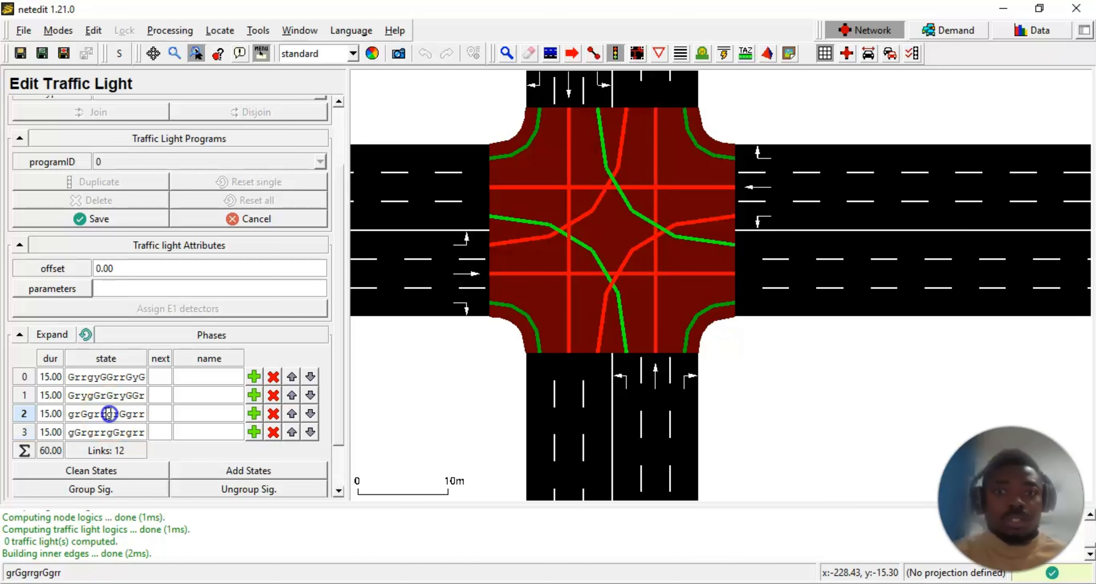
pyautogui.rightClick(570, 259)
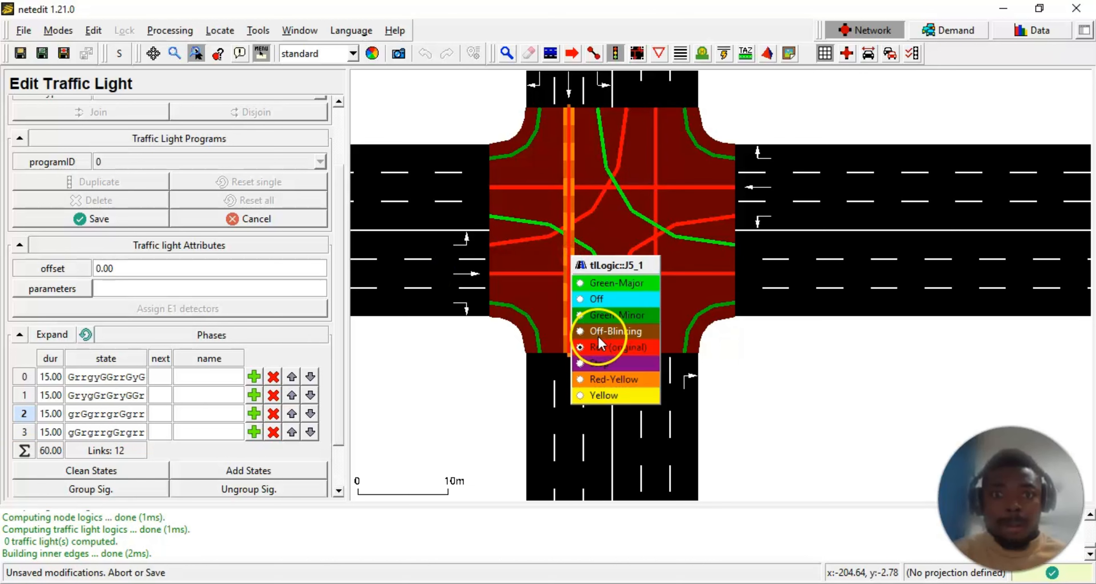
pyautogui.click(594, 395)
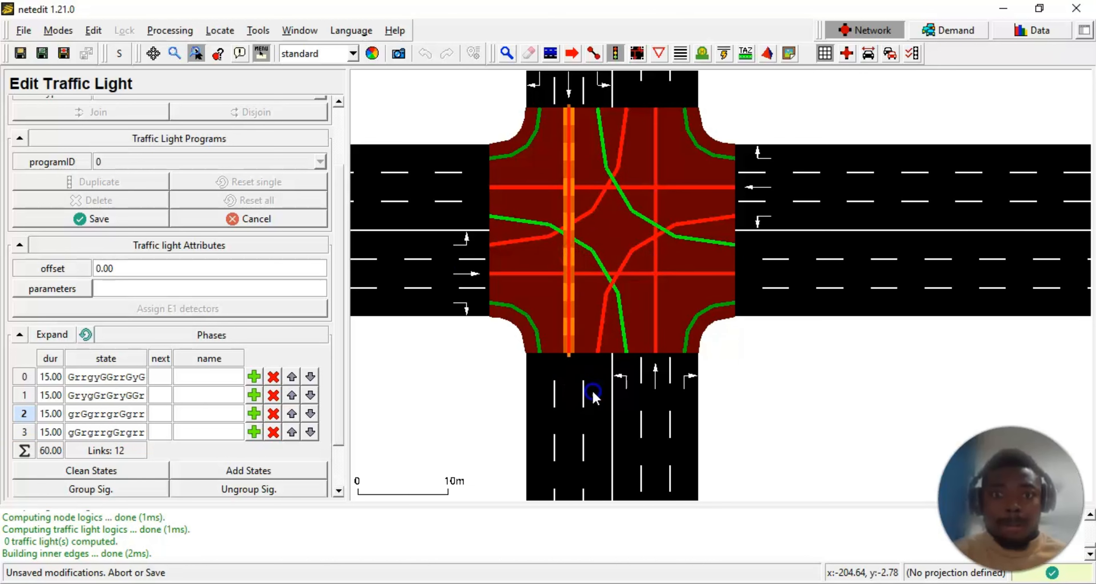
pyautogui.rightClick(656, 267)
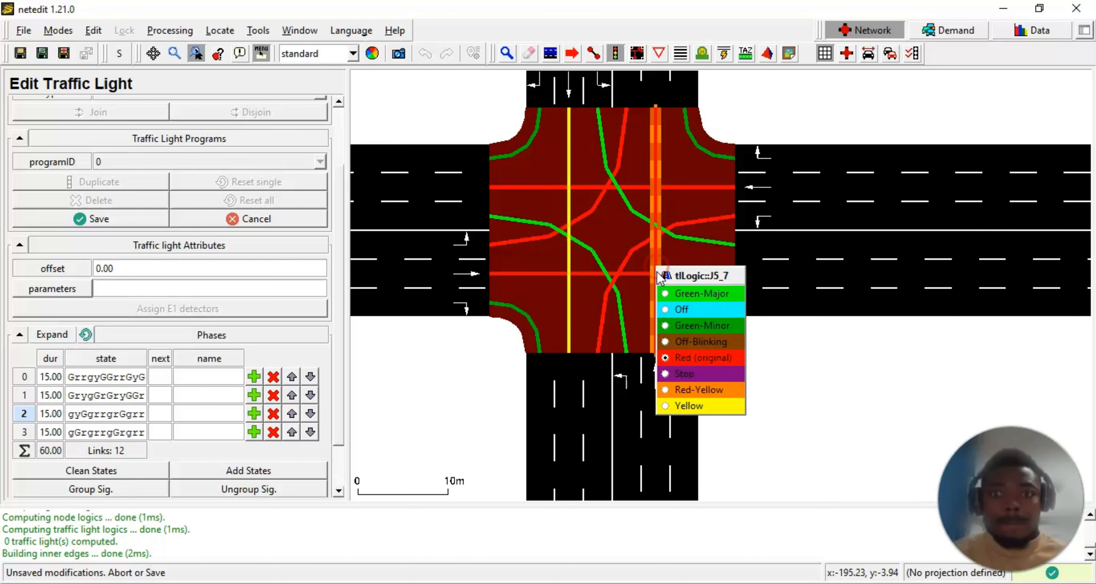
pyautogui.click(670, 407)
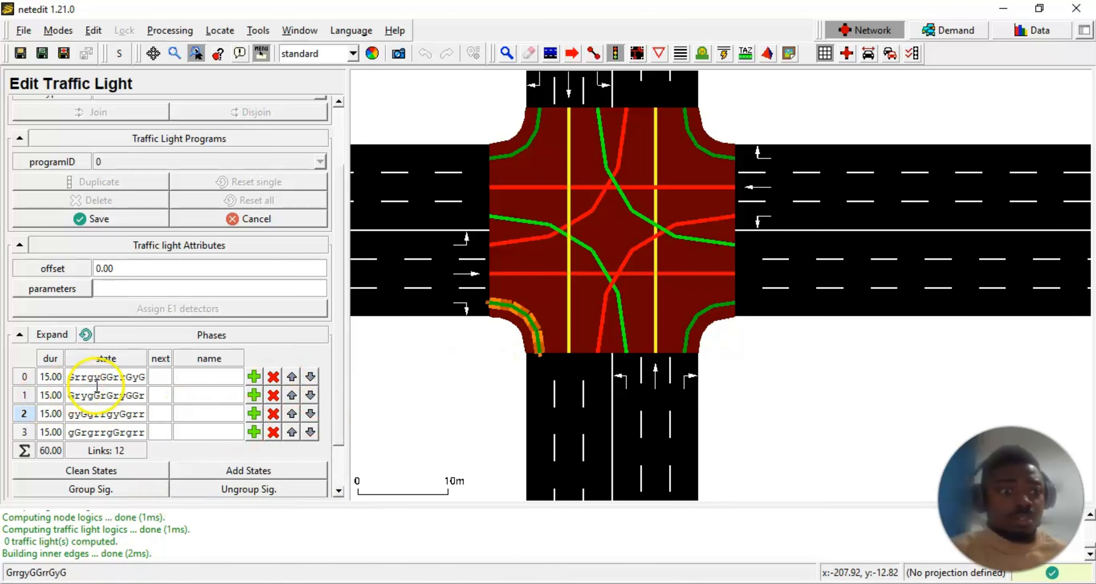
# - Compare the signal states of phases 0 and 1 on the junction
pyautogui.scroll(1, 105, 385)
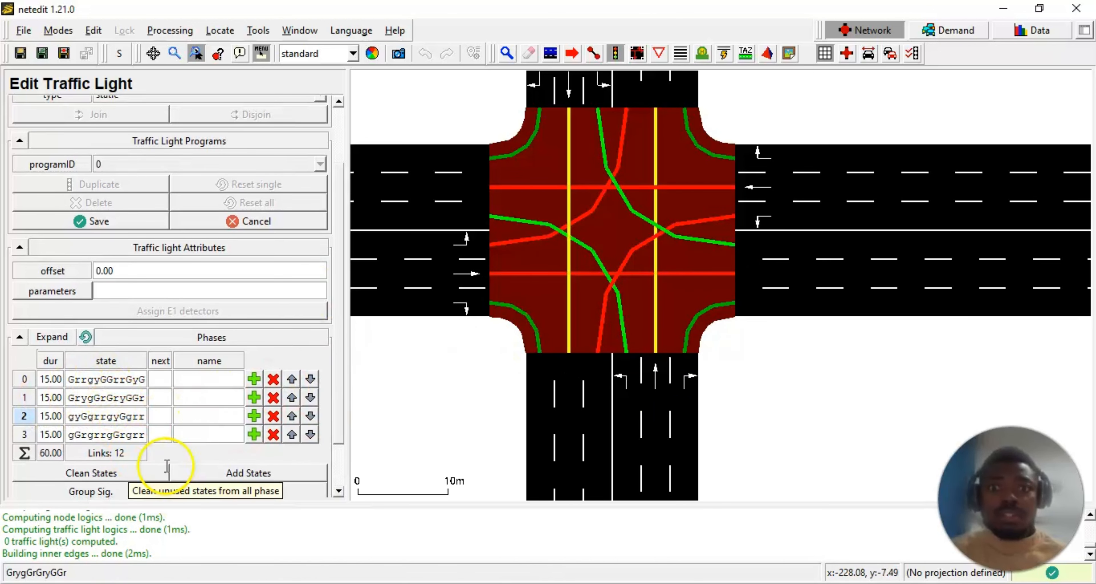
pyautogui.click(106, 381)
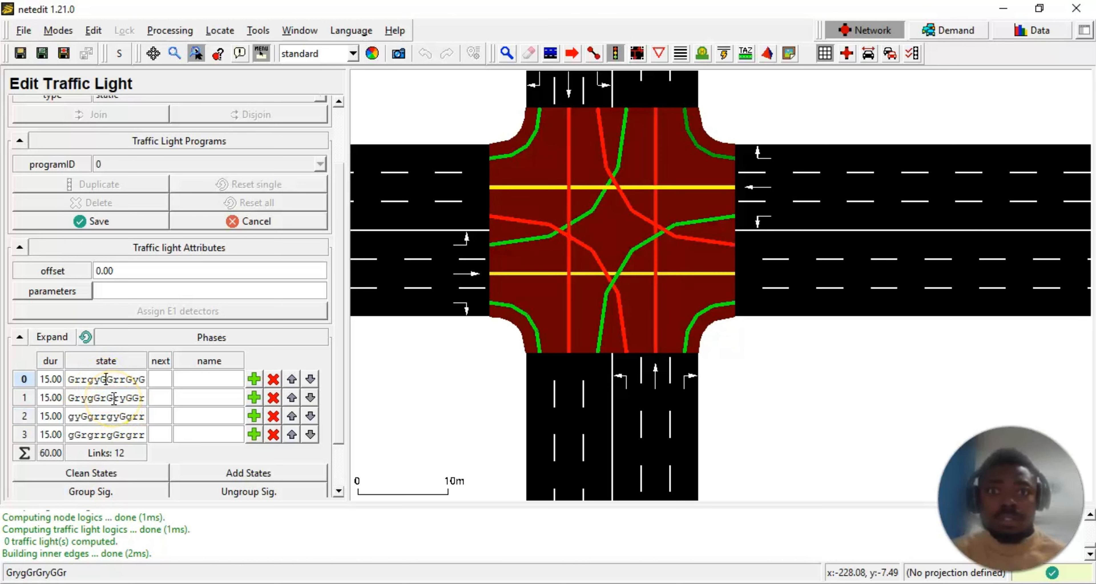
pyautogui.click(113, 399)
pyautogui.click(113, 379)
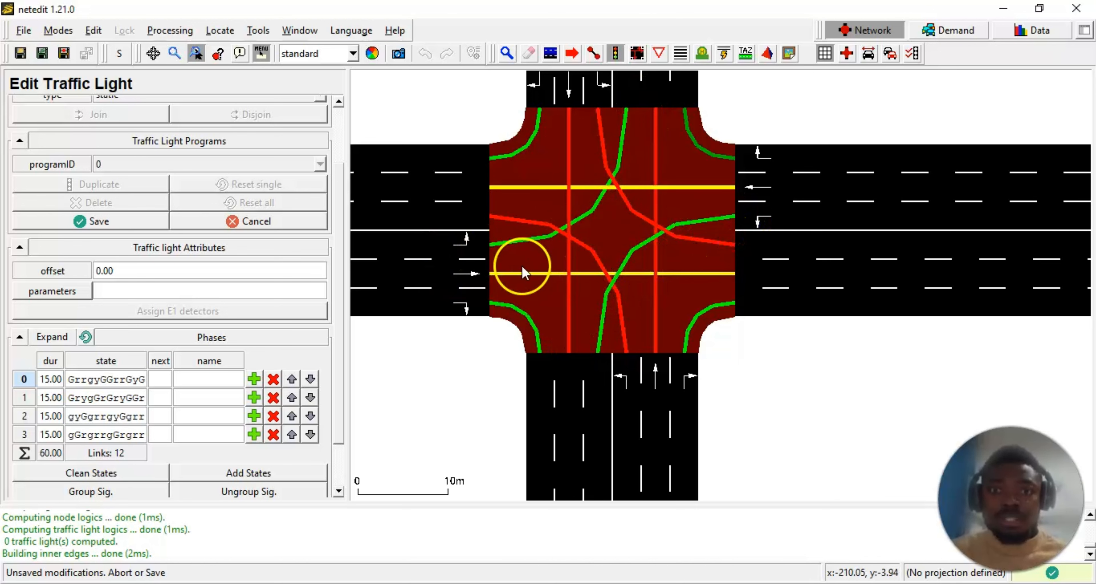
pyautogui.press('Down')
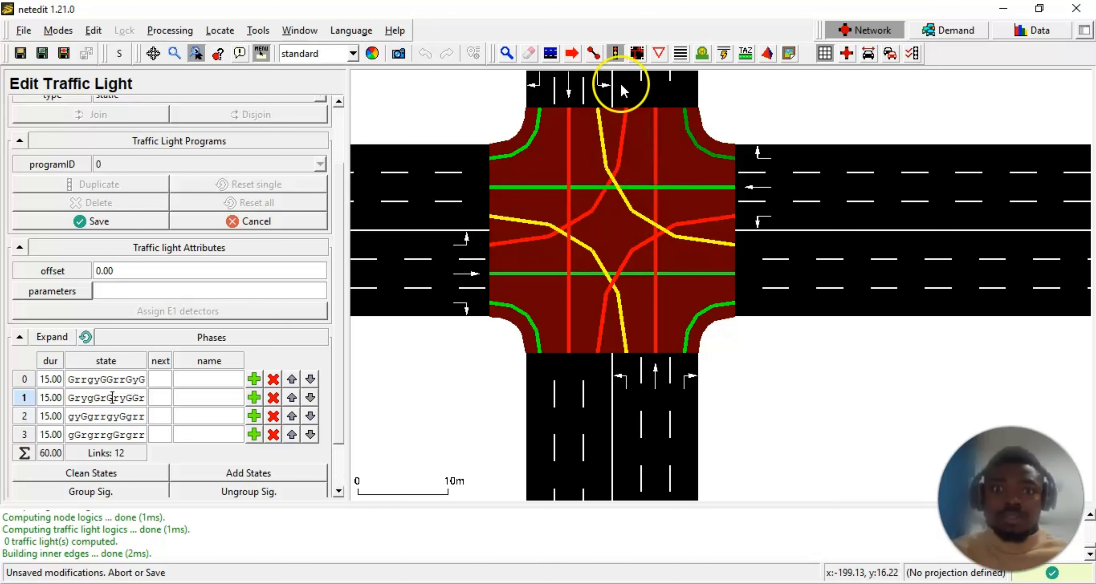
# - Compare the signal states of phases 2, 3 and 0 on the junction
pyautogui.click(102, 415)
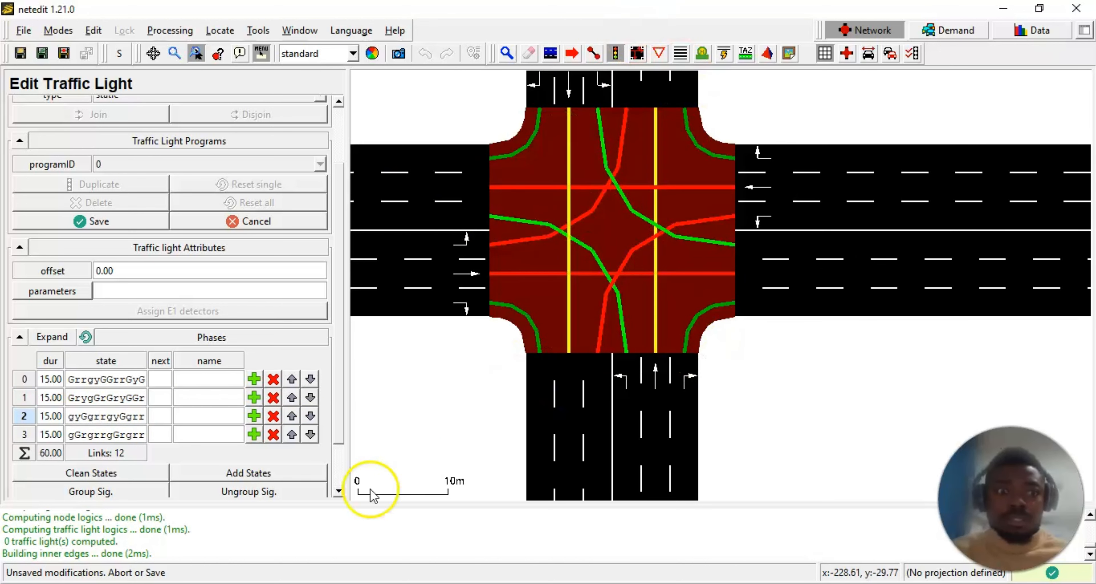
pyautogui.click(106, 434)
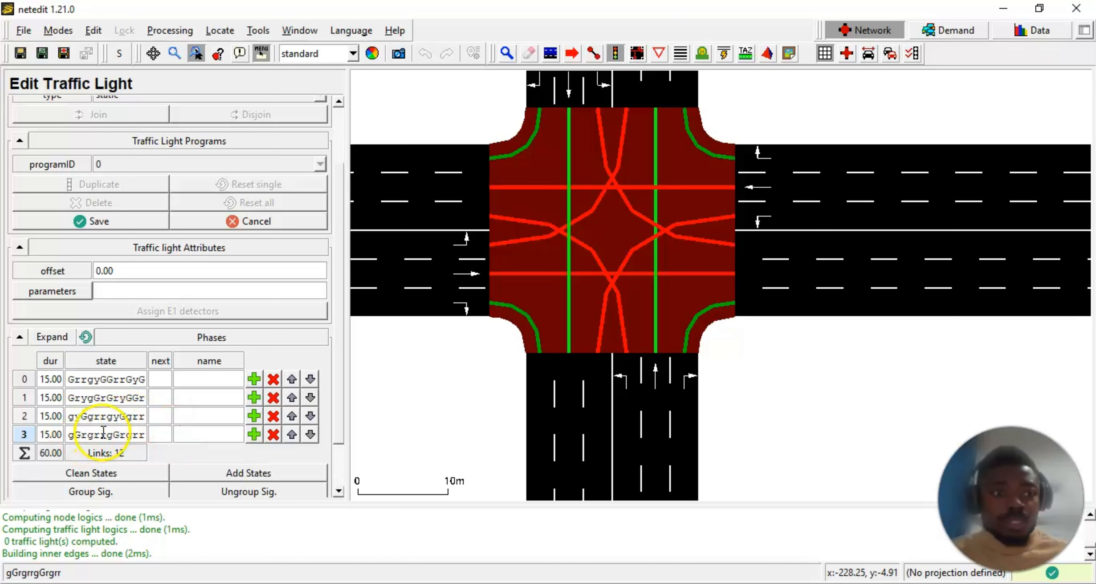
pyautogui.click(109, 386)
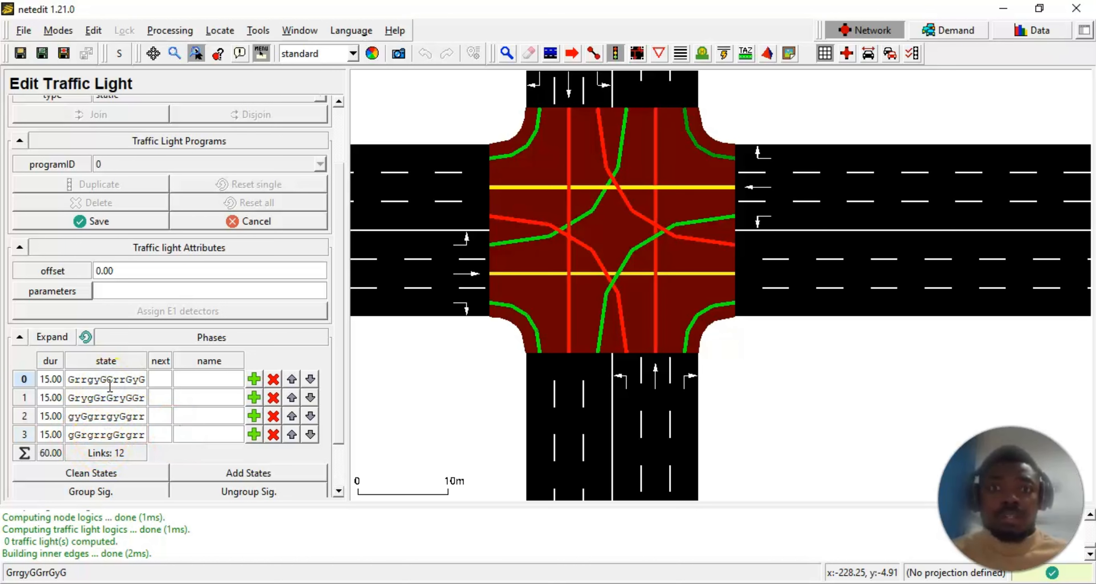
# - Set the left-turn signals of the east and west approaches to Yellow in phase 3
pyautogui.click(121, 434)
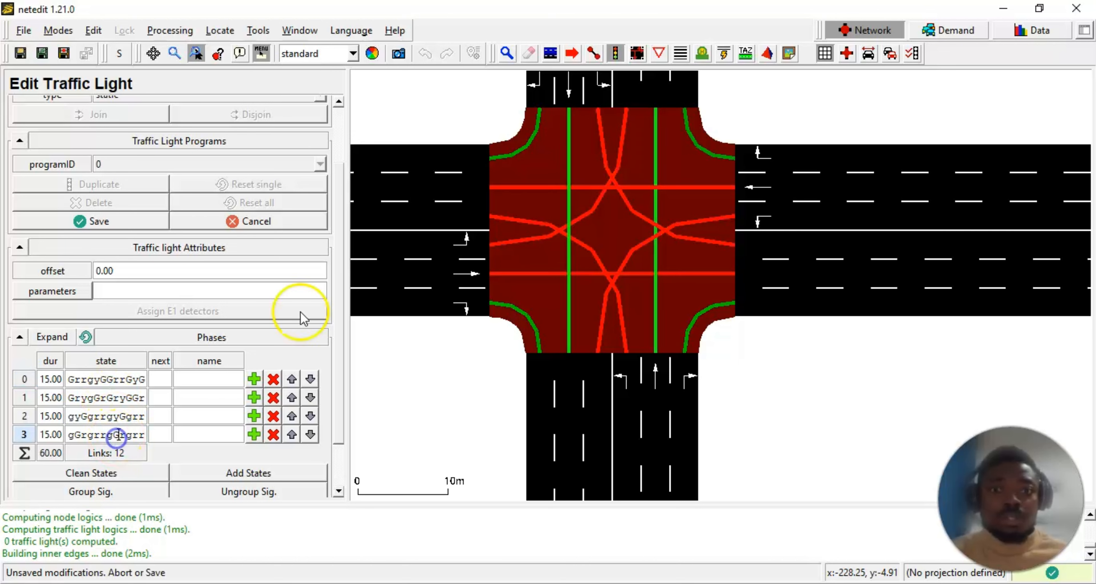
pyautogui.rightClick(495, 250)
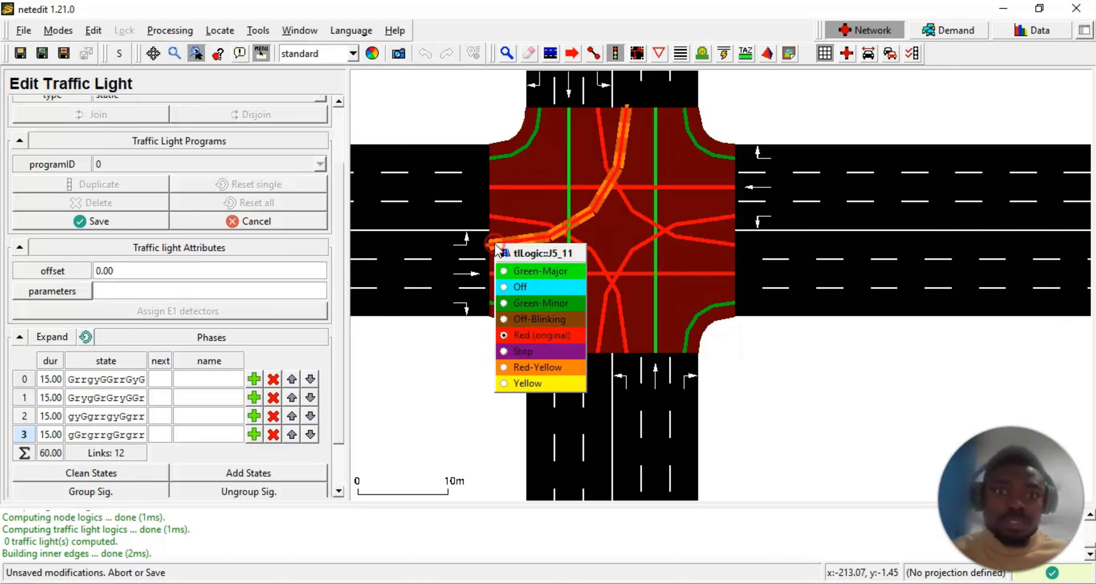
pyautogui.click(524, 385)
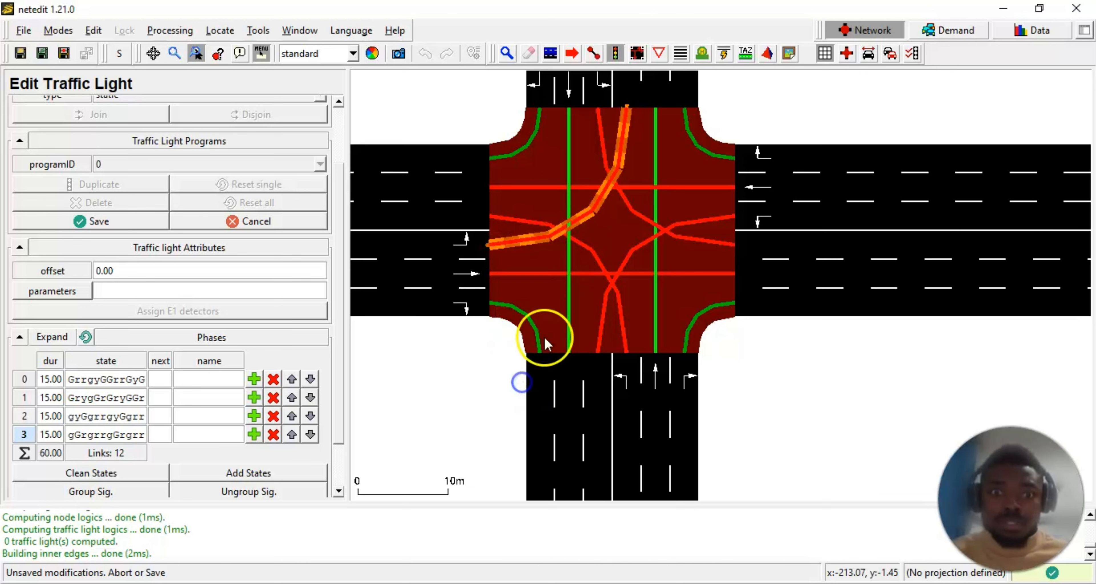
pyautogui.rightClick(698, 225)
pyautogui.click(680, 222)
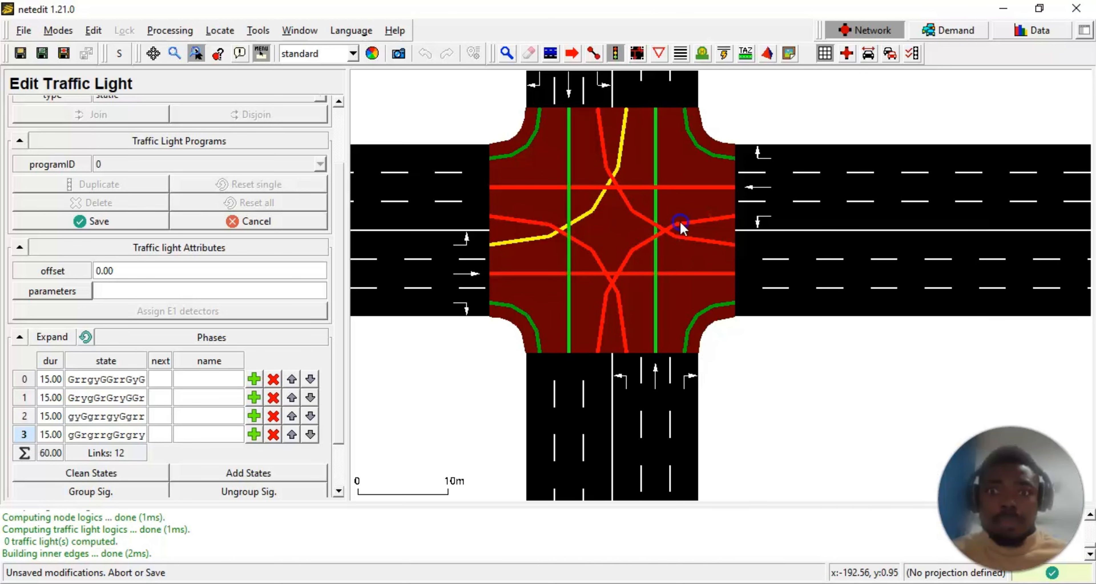
pyautogui.click(642, 243)
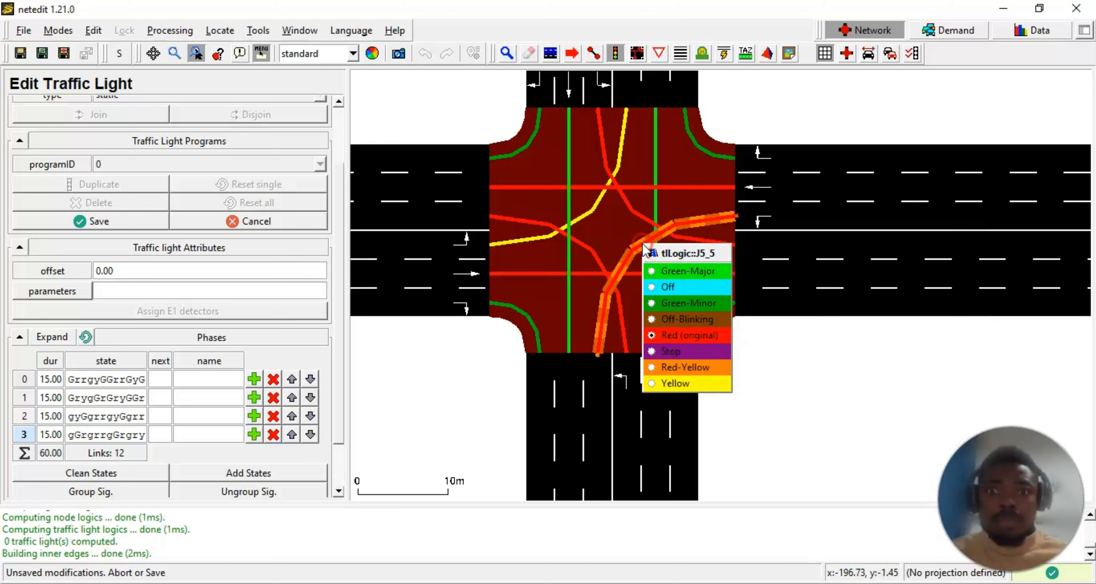
pyautogui.click(655, 383)
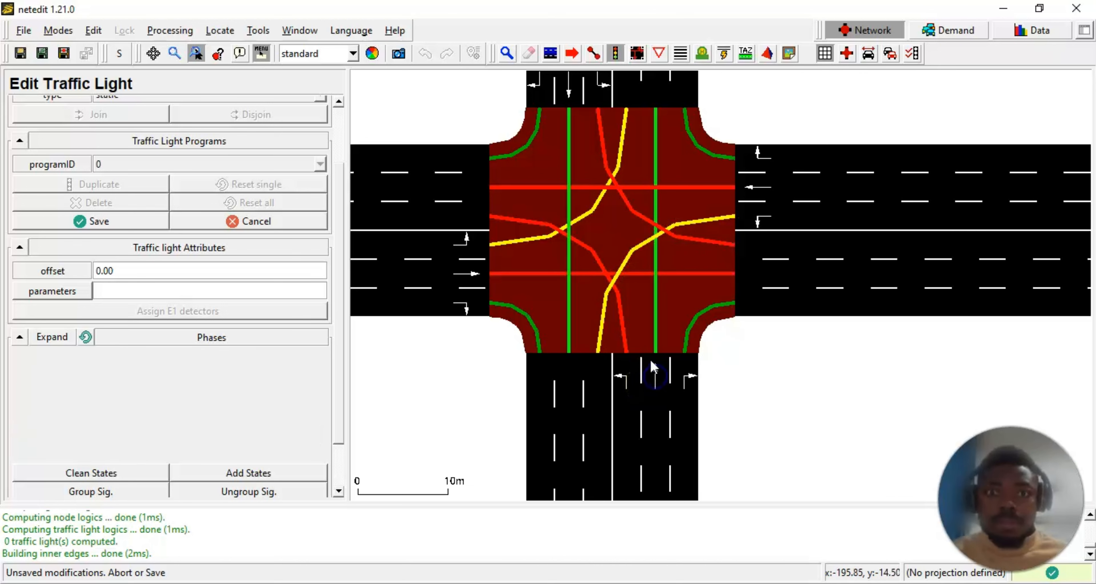
pyautogui.click(767, 367)
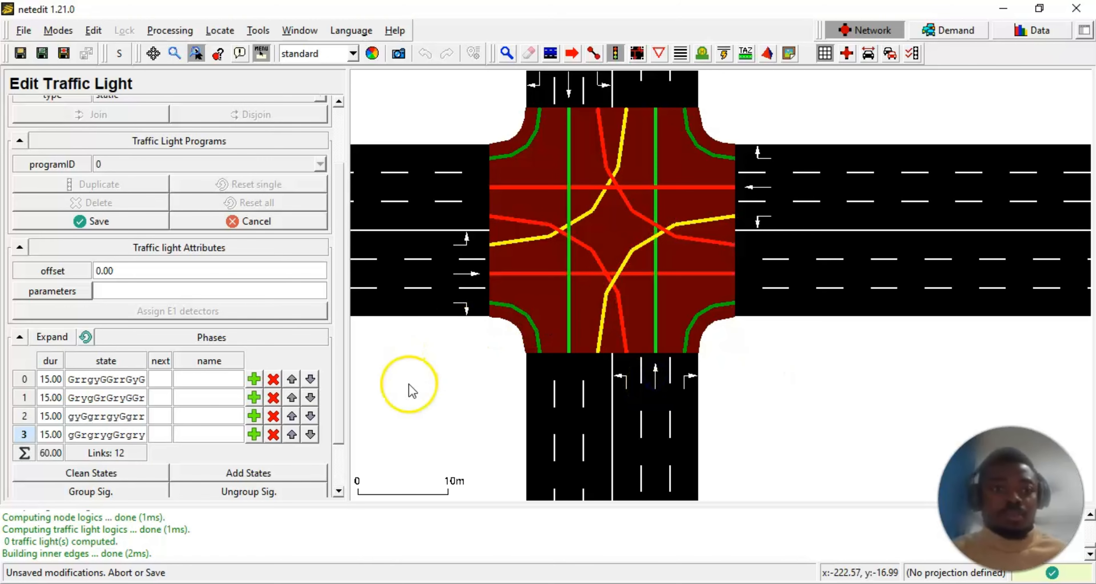
# - Examine the phase 3 signal layout across the junction and its four approach roads
pyautogui.scroll(-2, 410, 385)
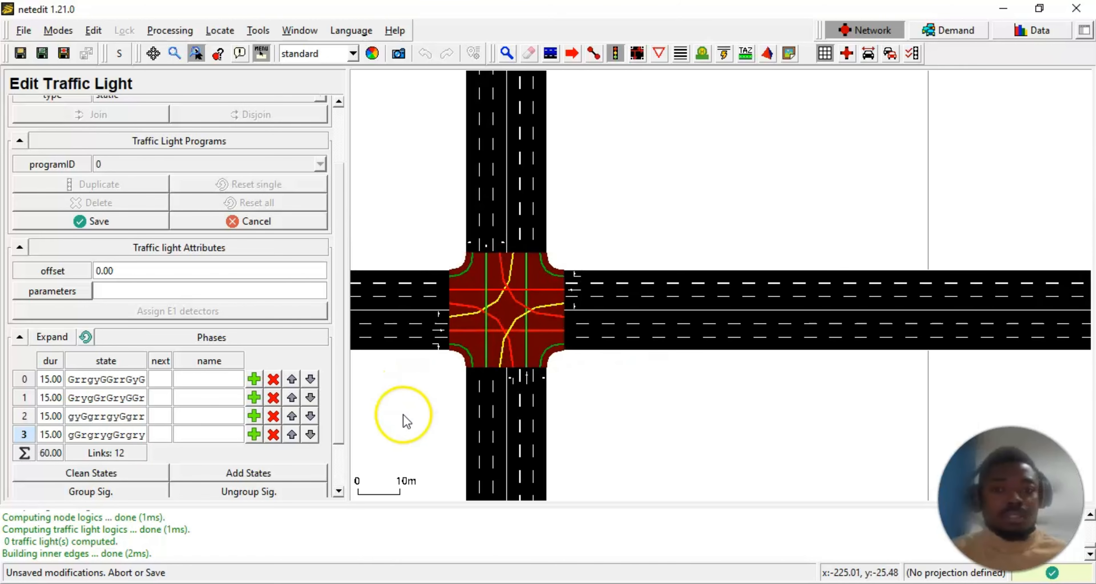
pyautogui.scroll(-2, 428, 391)
pyautogui.scroll(-1, 632, 290)
pyautogui.scroll(-4, 632, 294)
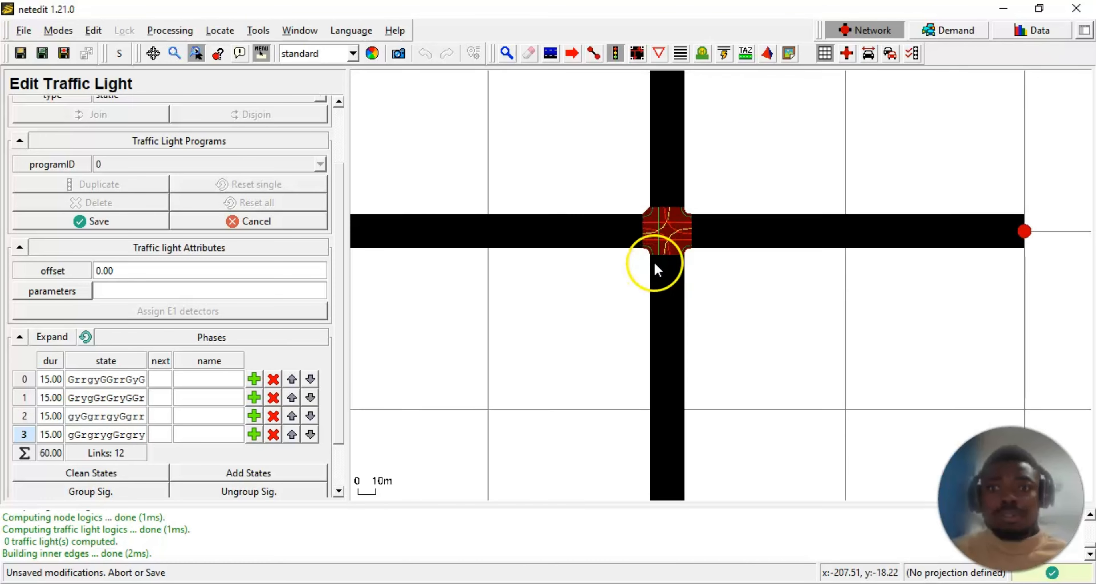
pyautogui.scroll(-1, 633, 280)
pyautogui.moveTo(565, 357); pyautogui.dragTo(558, 415)
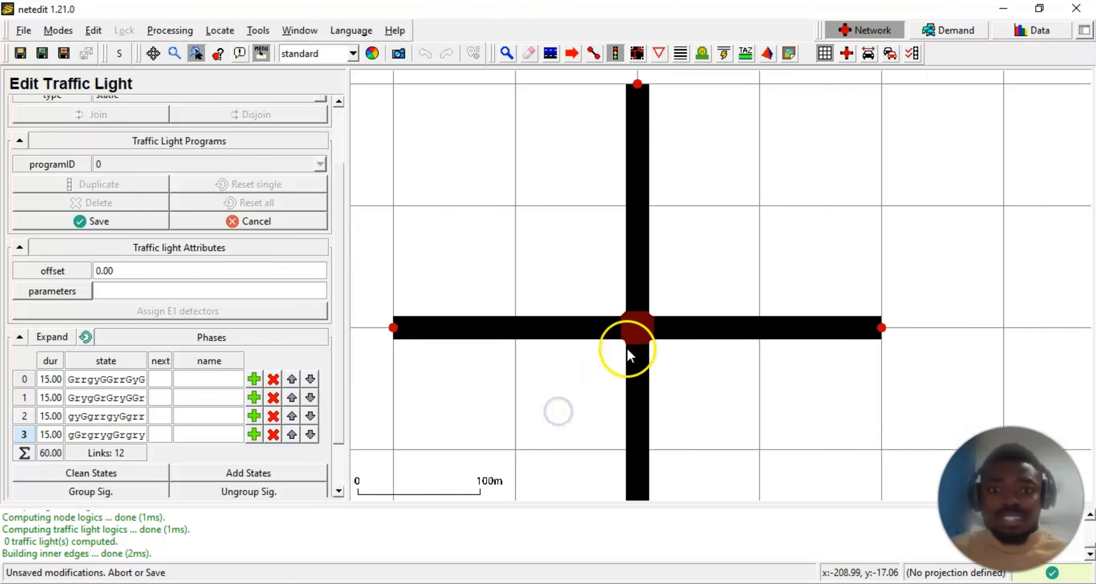
pyautogui.scroll(5, 580, 384)
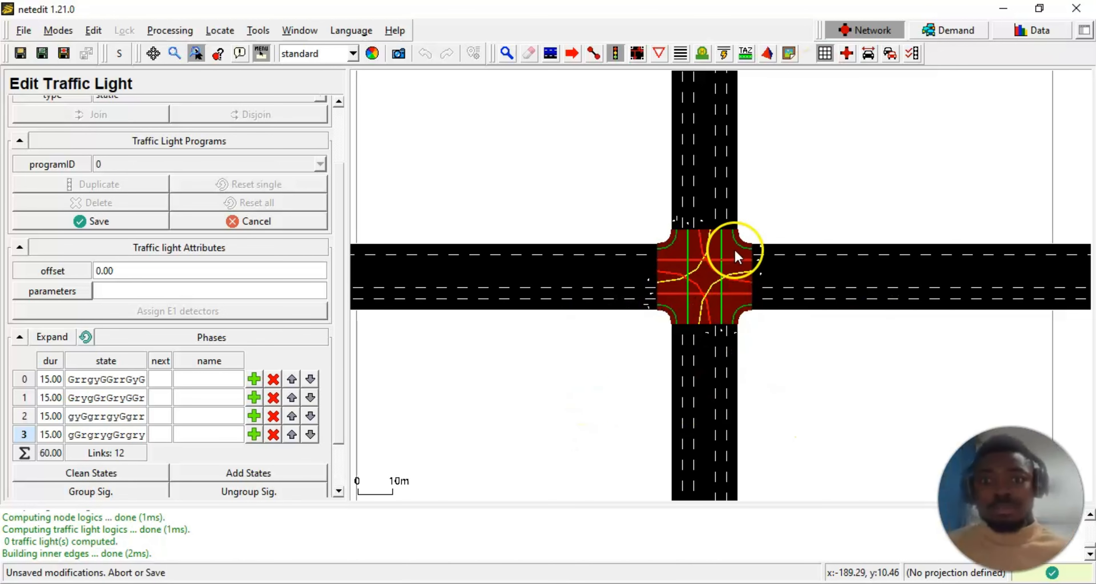
pyautogui.scroll(1, 574, 374)
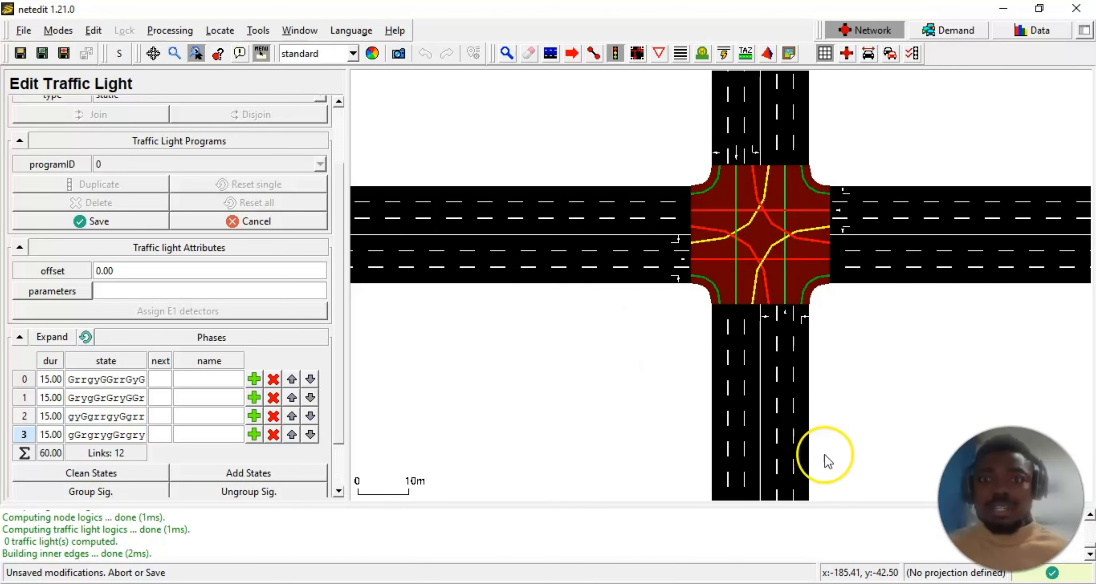
pyautogui.scroll(2, 596, 340)
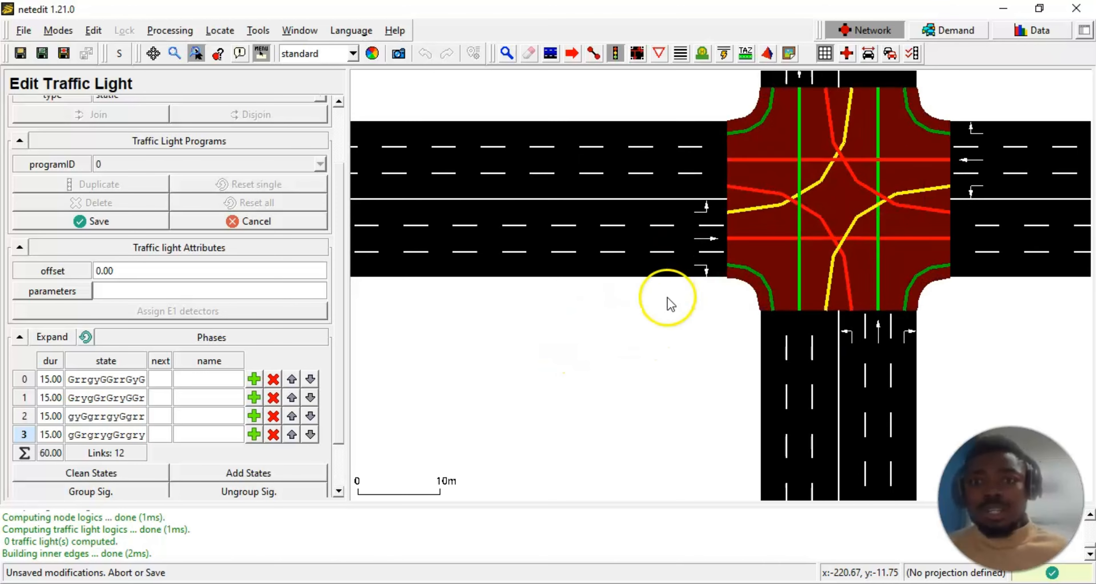
pyautogui.scroll(1, 667, 297)
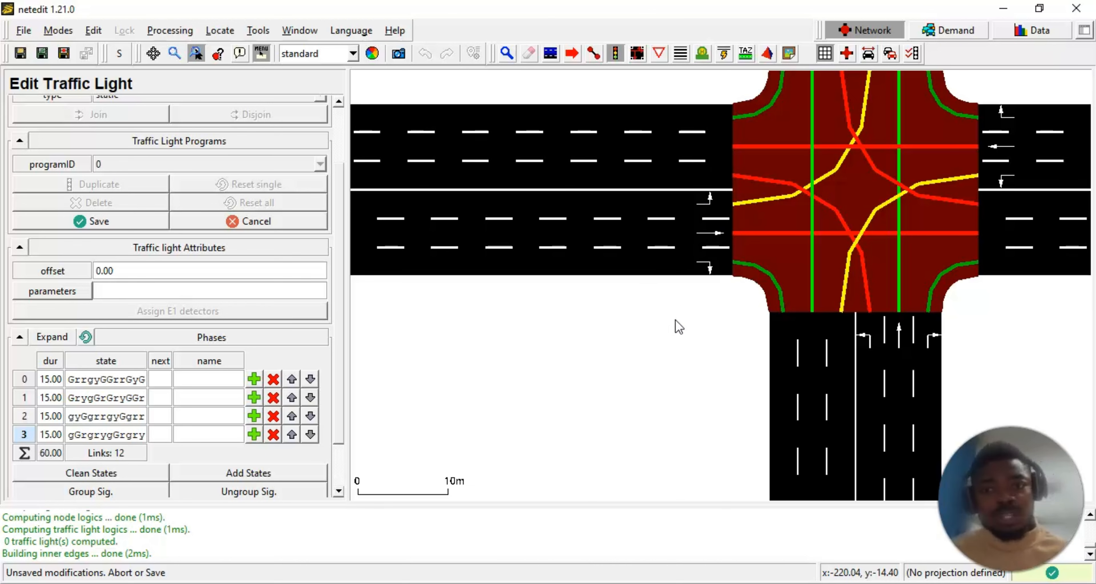
pyautogui.scroll(-2, 656, 388)
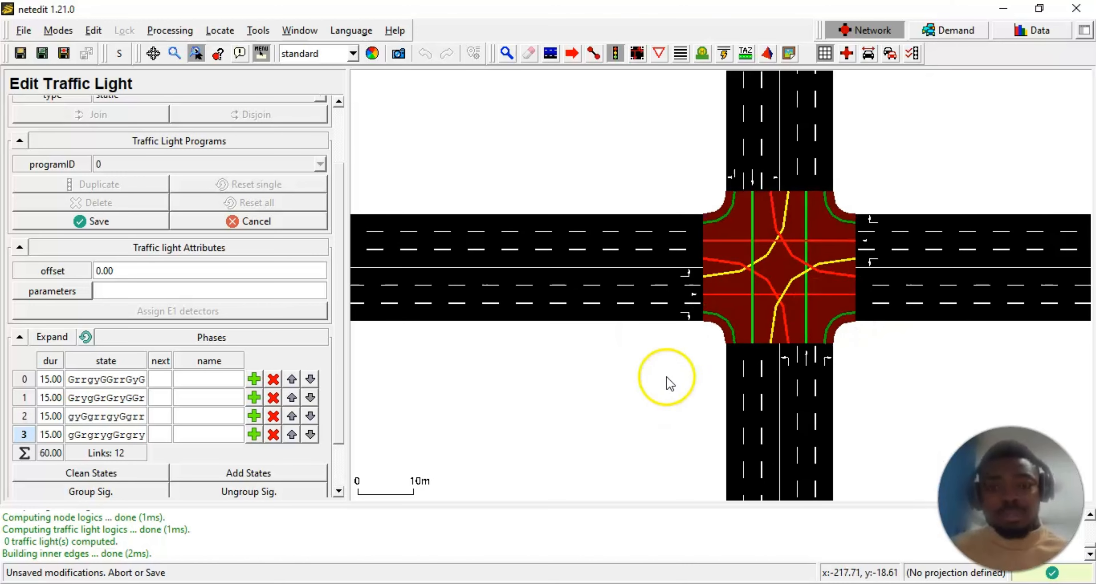
pyautogui.scroll(-3, 666, 378)
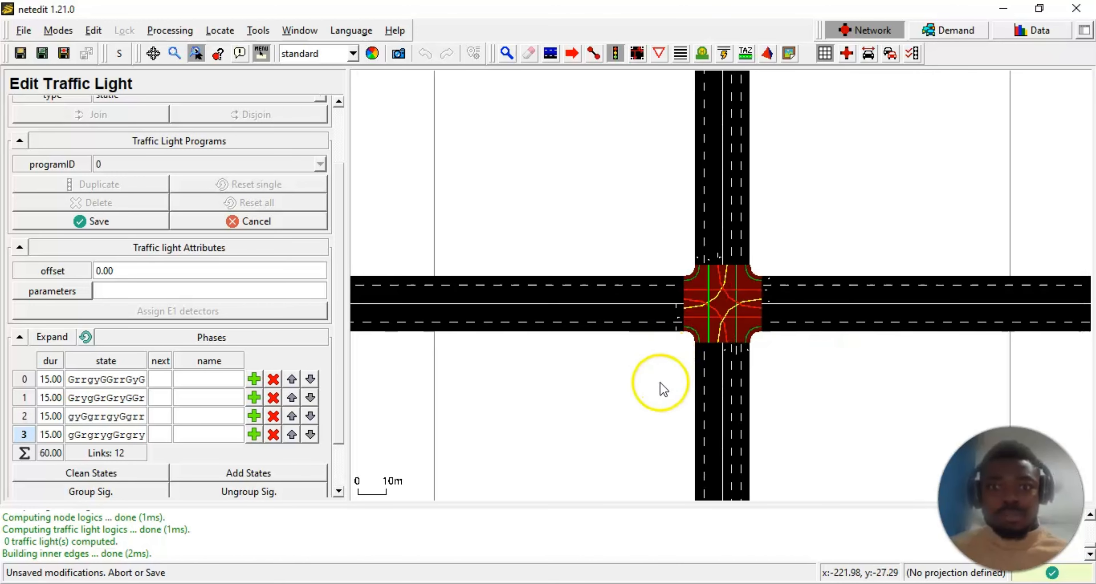
pyautogui.scroll(-2, 655, 391)
pyautogui.scroll(4, 649, 381)
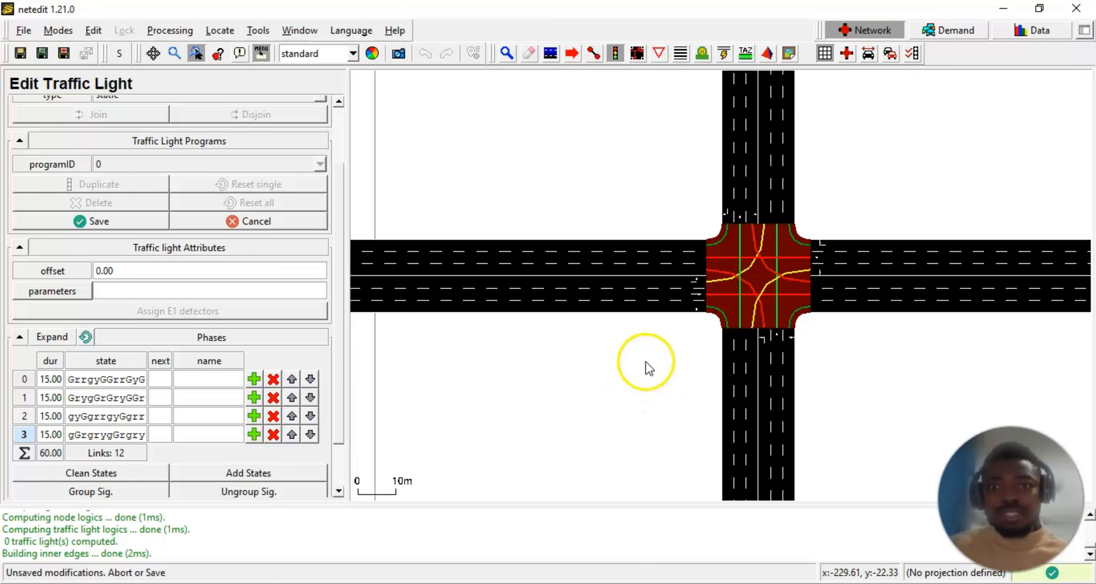
pyautogui.scroll(2, 597, 353)
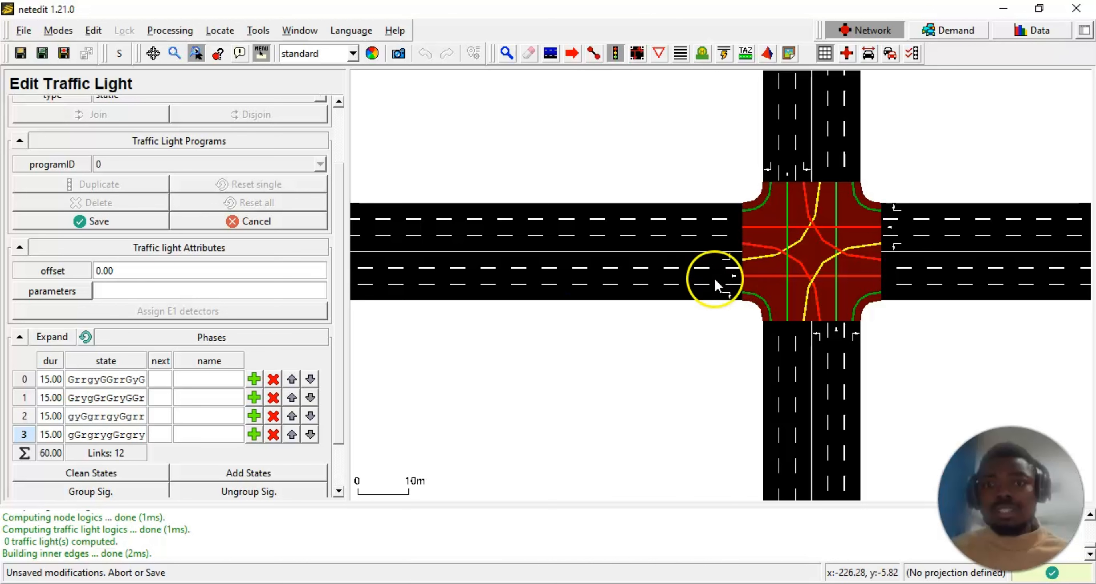
pyautogui.scroll(1, 715, 247)
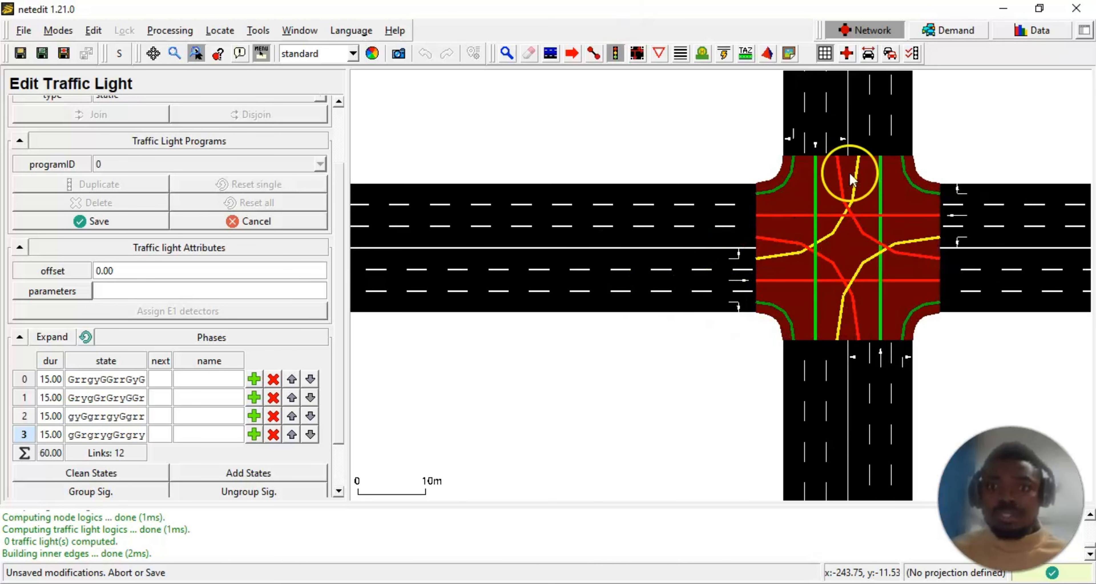
pyautogui.scroll(-1, 739, 278)
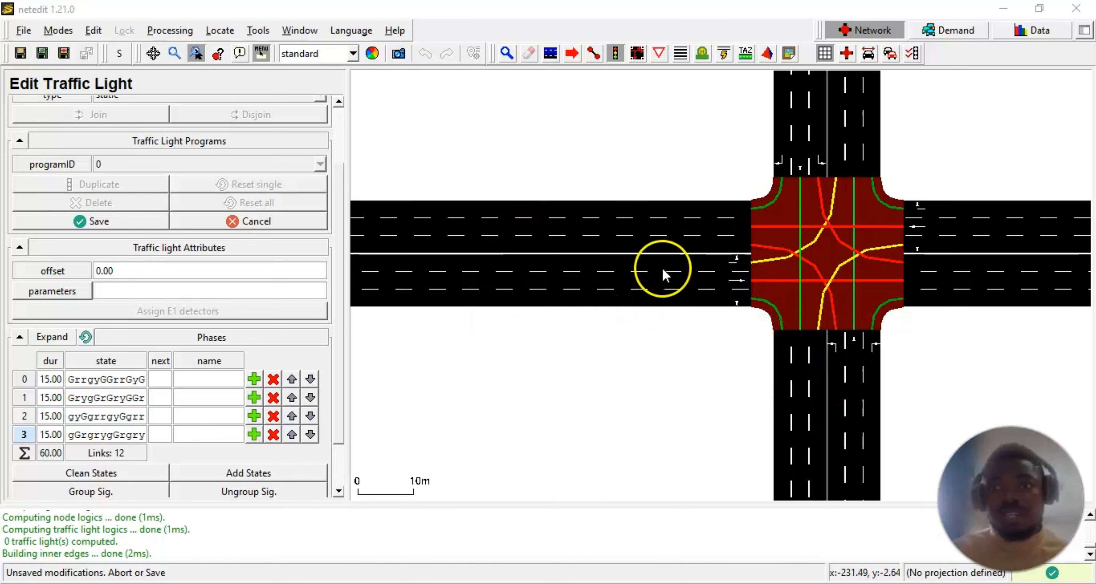
pyautogui.scroll(-2, 679, 255)
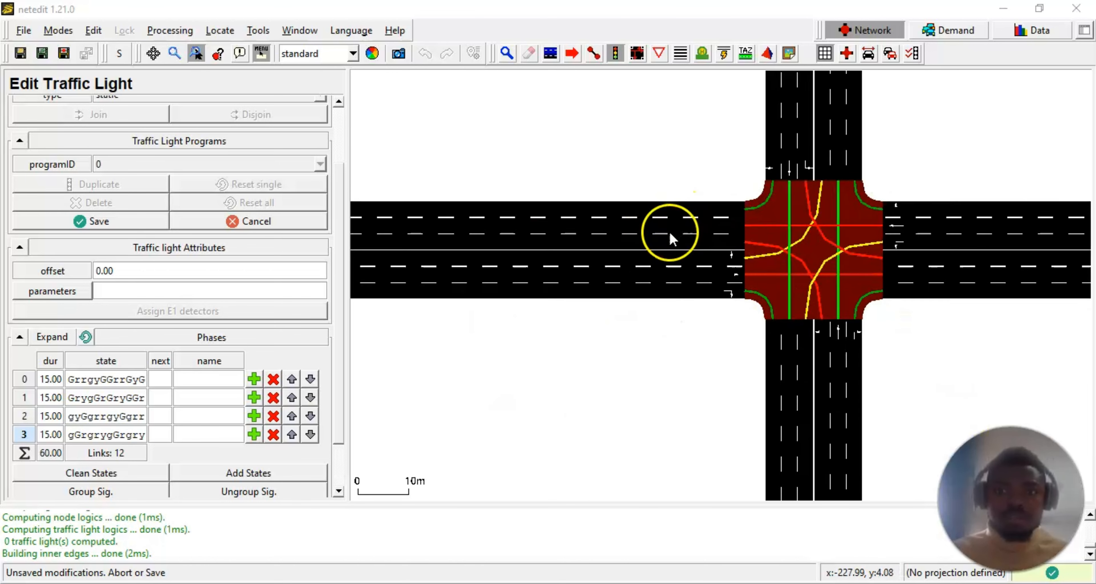
pyautogui.scroll(-2, 616, 404)
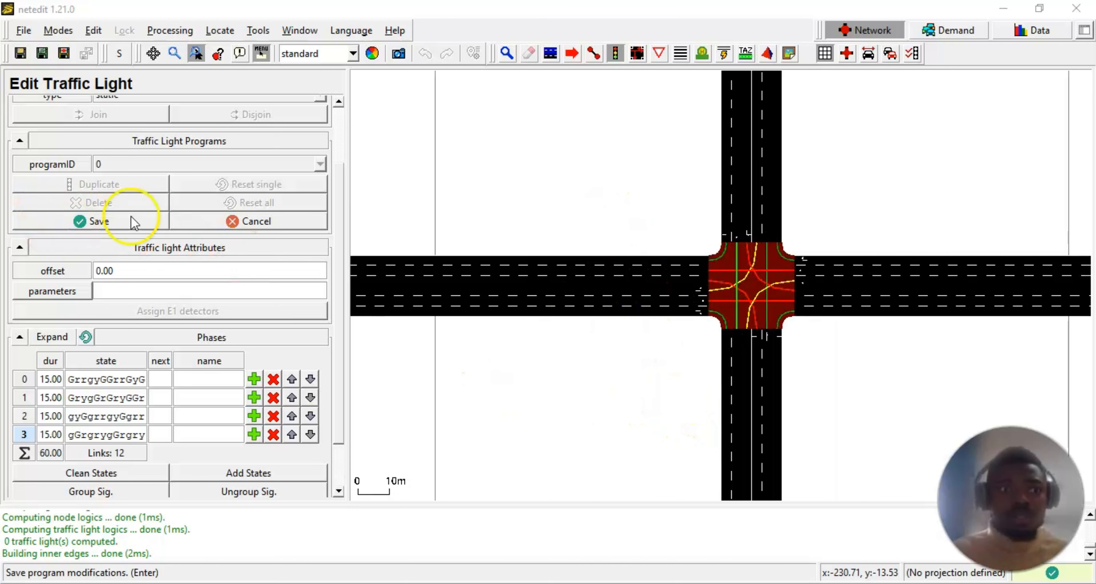
# - Save the traffic light program modifications and export the program to a file named YYY in the simulation folder
pyautogui.click(107, 227)
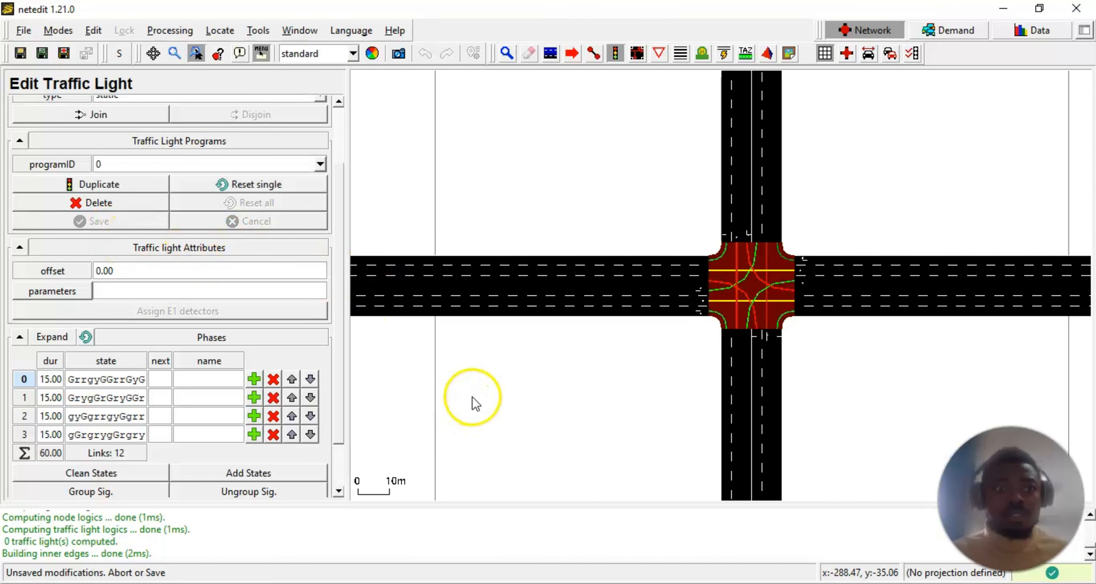
pyautogui.scroll(-1, 472, 400)
pyautogui.moveTo(340, 418); pyautogui.dragTo(335, 467)
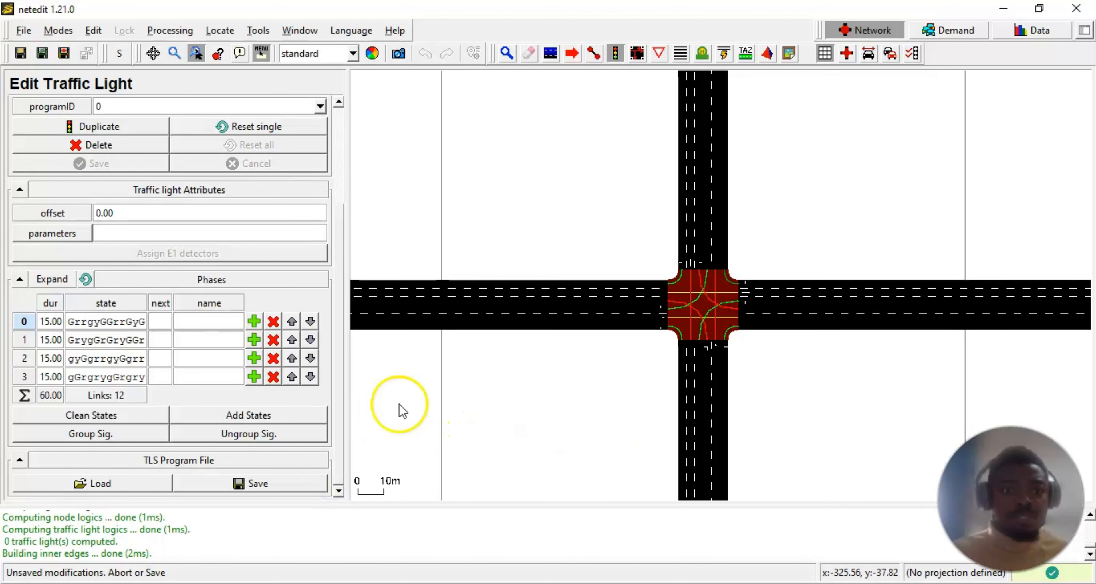
pyautogui.click(251, 483)
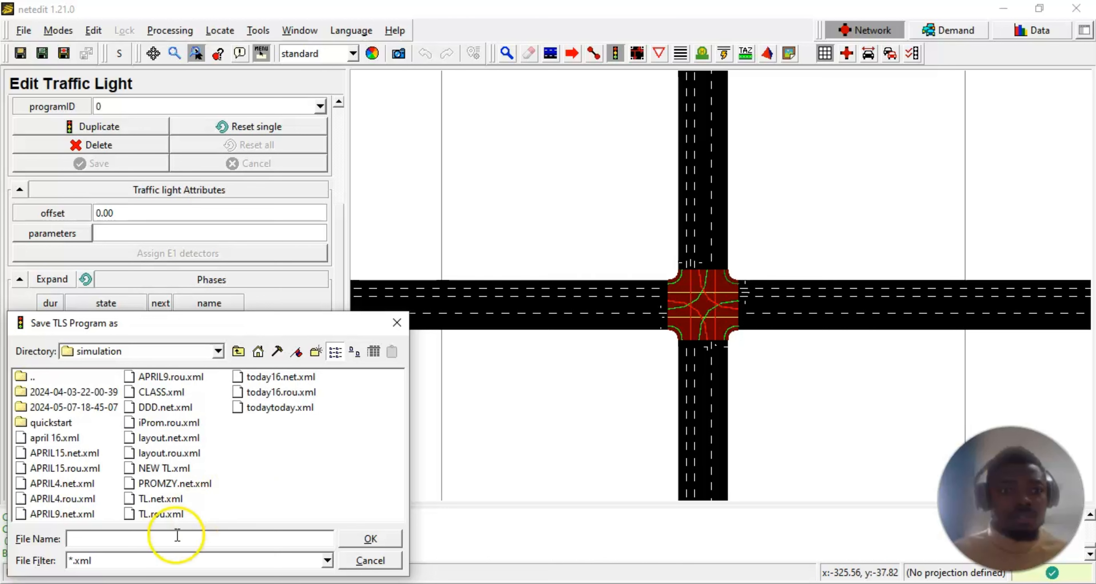
pyautogui.click(128, 542)
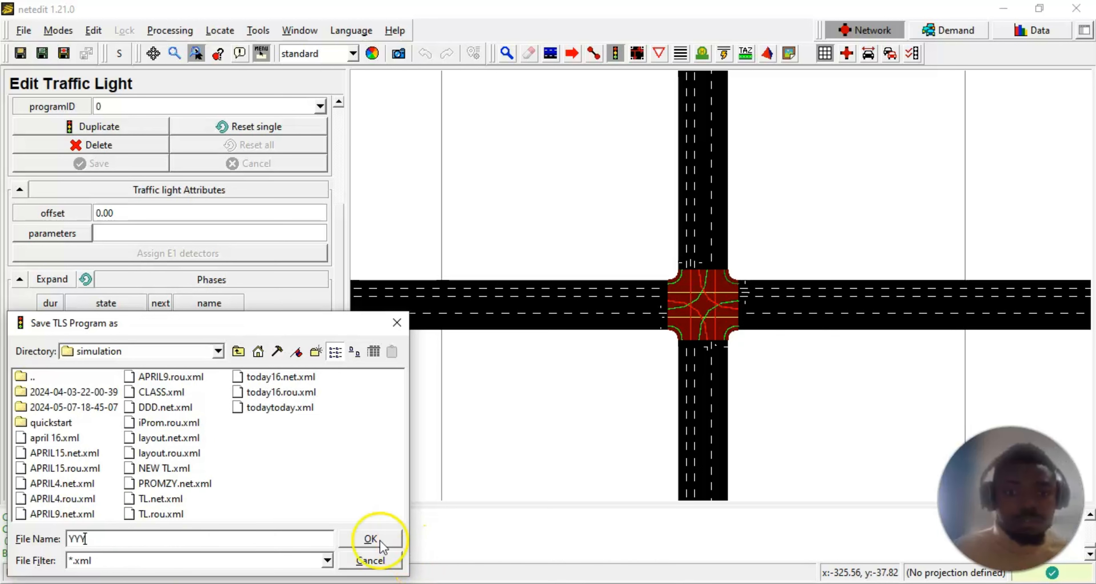
pyautogui.write('YYY')
pyautogui.click(370, 539)
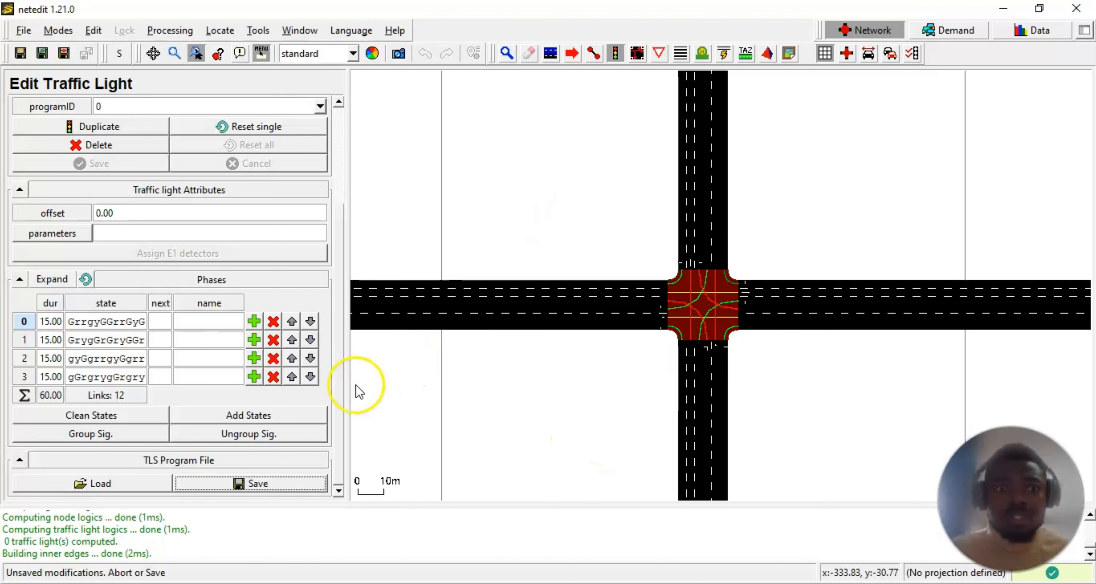
# - Narrow the traffic light editing pane to enlarge the network view and switch to Demand mode
pyautogui.click(352, 398)
pyautogui.moveTo(352, 398); pyautogui.dragTo(338, 399)
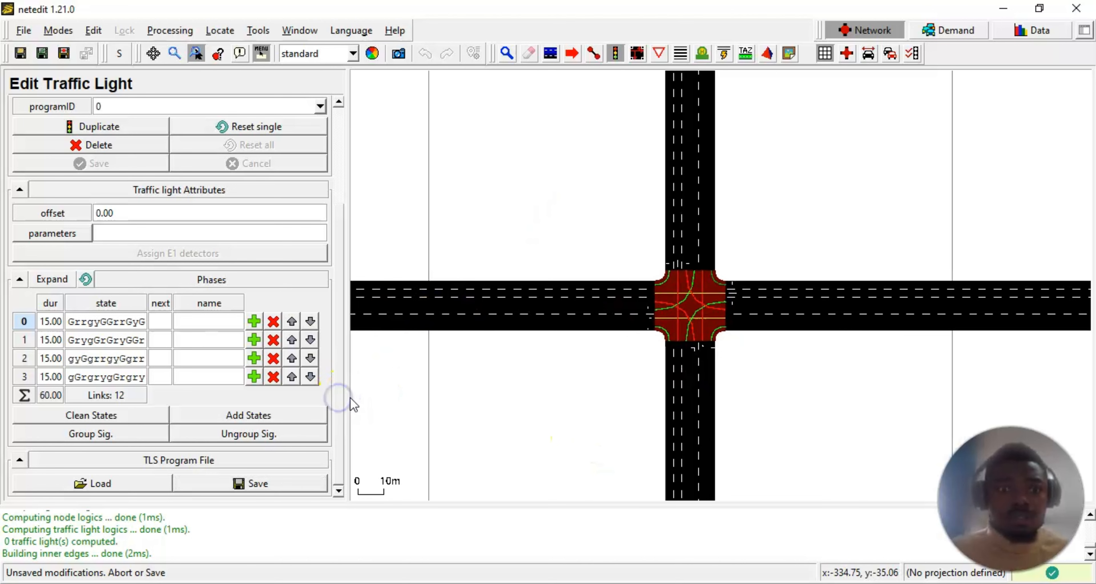
pyautogui.click(349, 398)
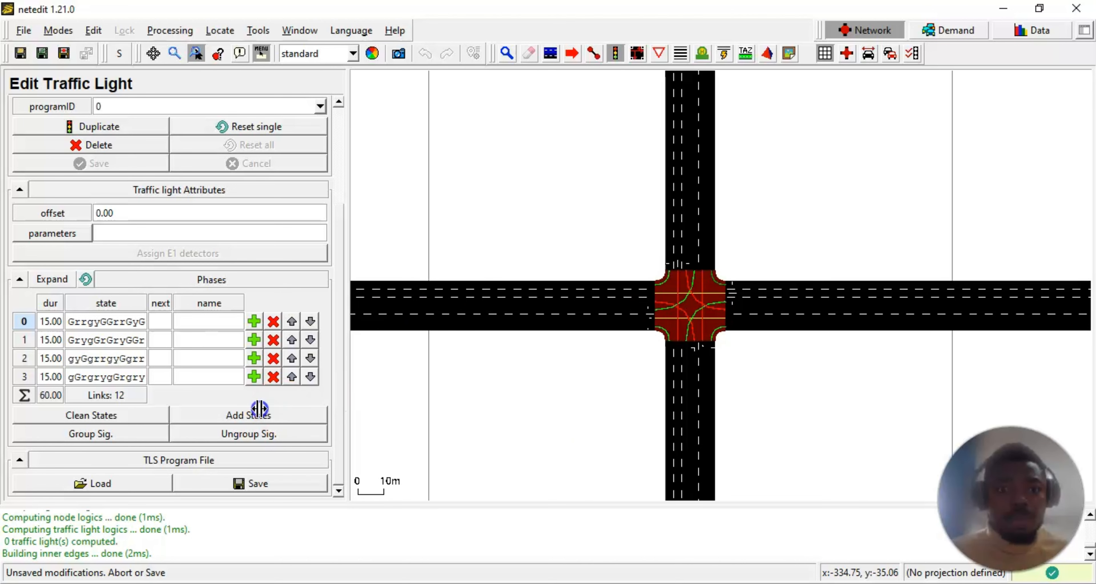
pyautogui.moveTo(224, 413); pyautogui.dragTo(222, 412)
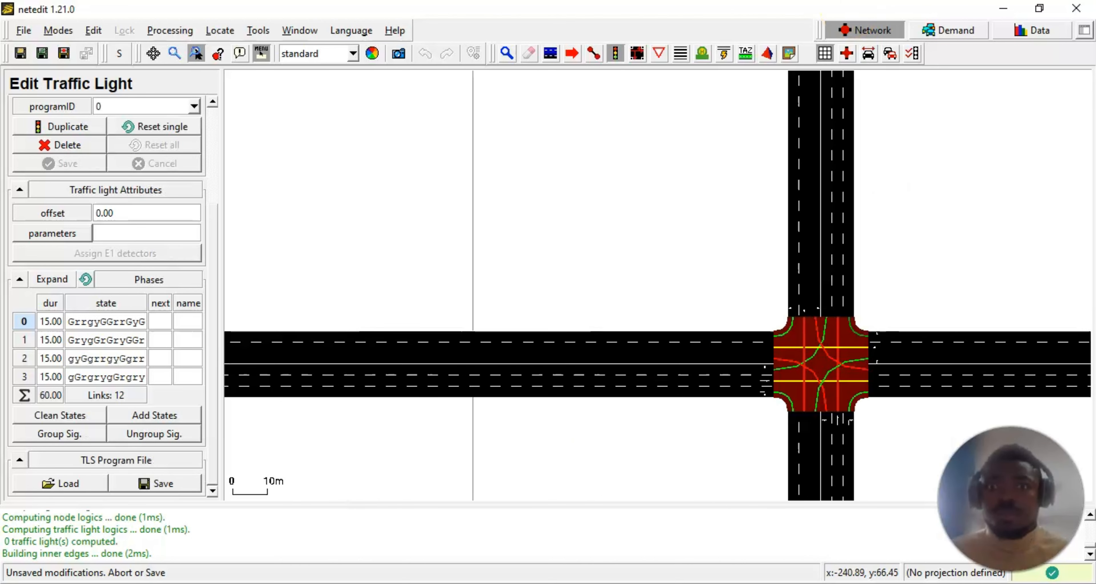
pyautogui.click(869, 26)
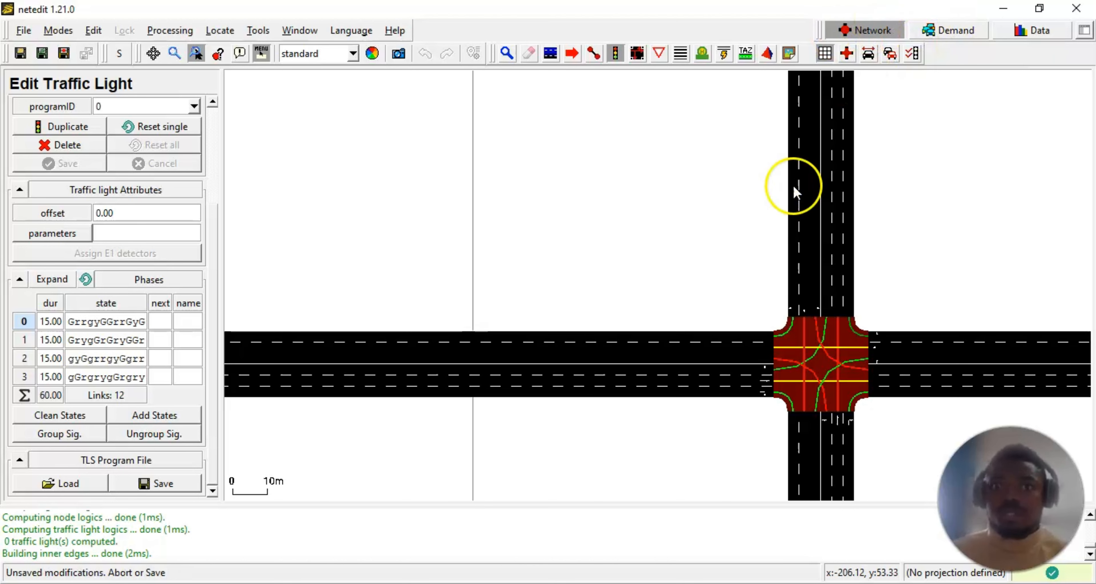
pyautogui.click(942, 29)
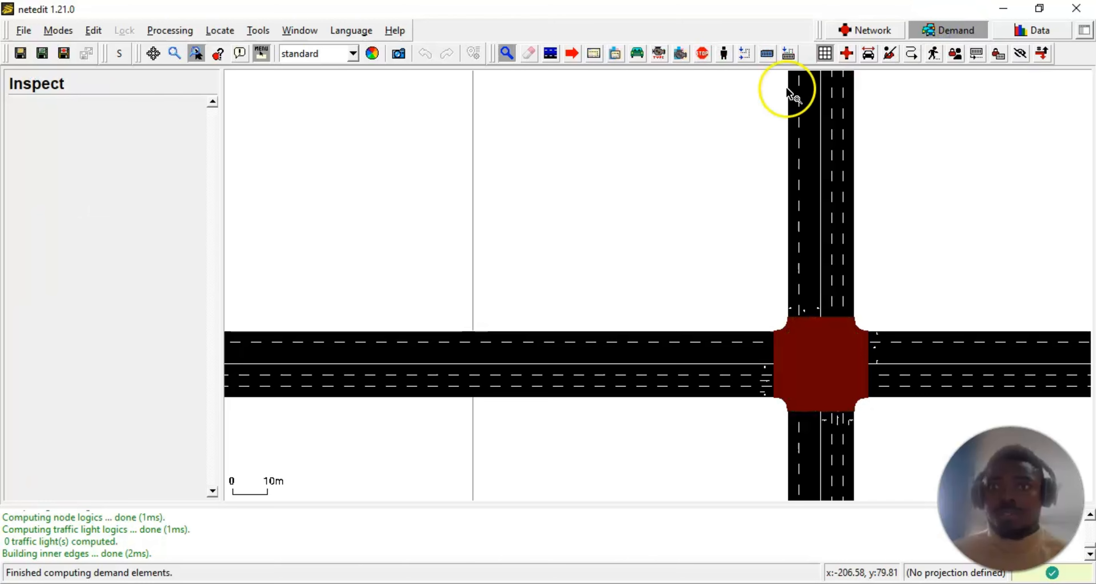
# - Start creating a vehicle with the eastbound edge of the west approach road as its starting edge
pyautogui.click(637, 55)
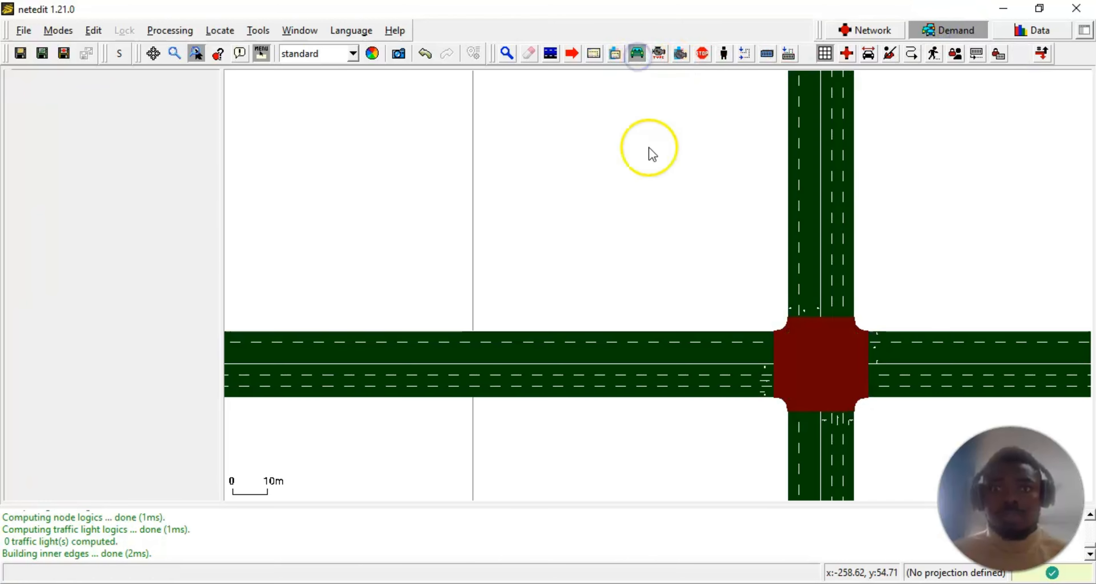
pyautogui.moveTo(419, 252); pyautogui.dragTo(736, 206)
pyautogui.scroll(6, 501, 325)
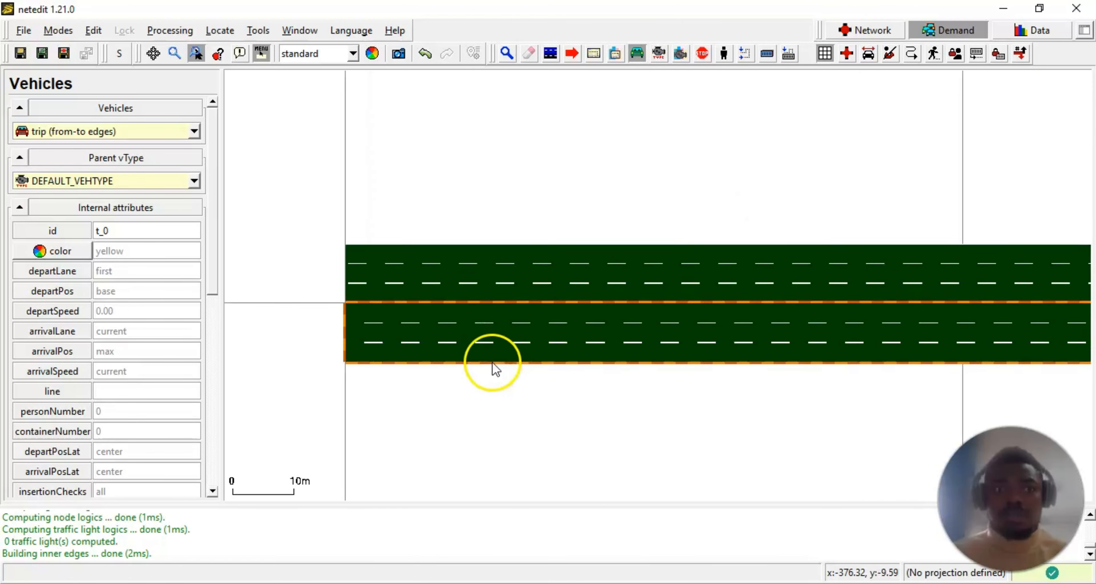
pyautogui.scroll(1, 489, 367)
pyautogui.click(377, 349)
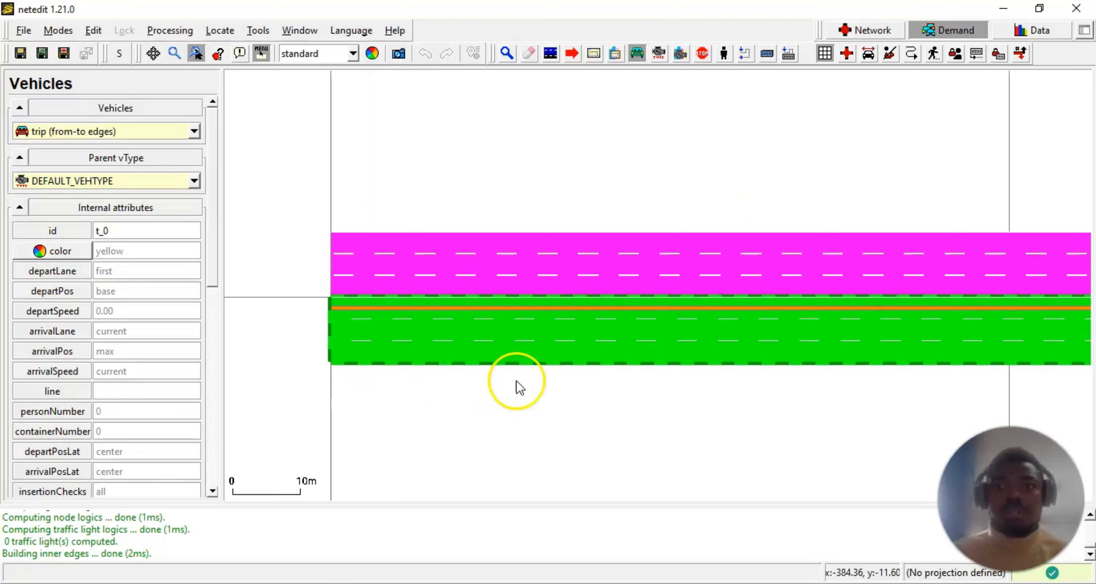
pyautogui.scroll(-3, 516, 388)
pyautogui.moveTo(613, 435); pyautogui.dragTo(523, 394)
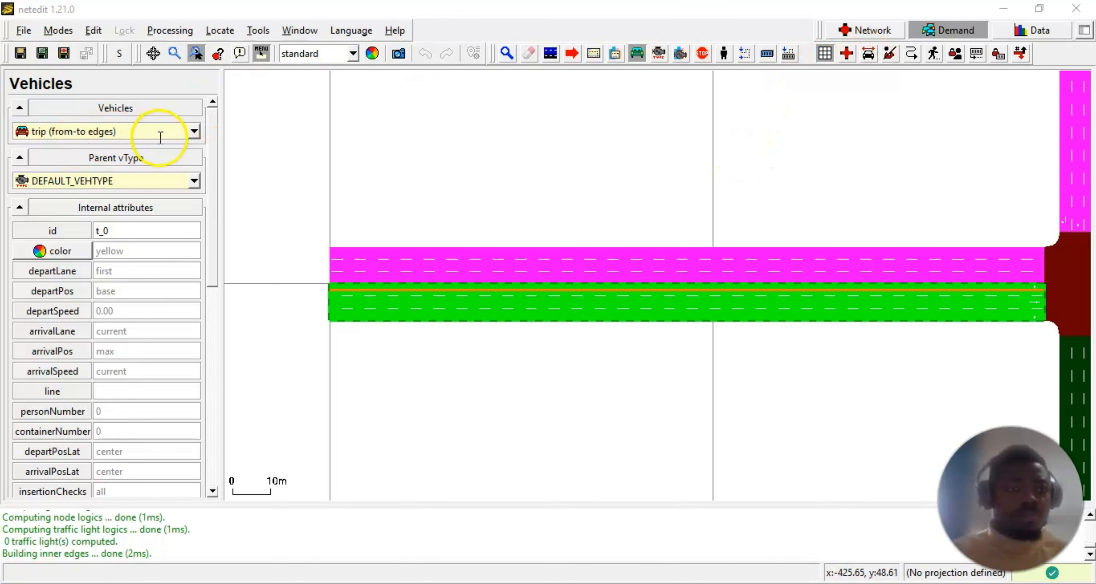
# - Make the vehicle a flow (from-to edges) with an end time of 1200 and 1000 vehicles per hour
pyautogui.click(194, 132)
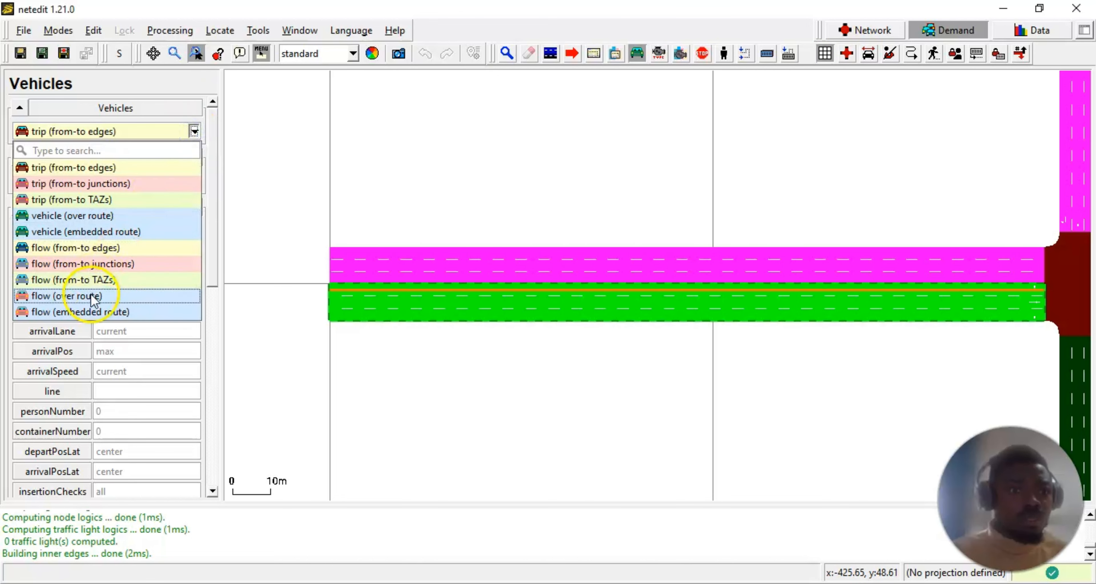
pyautogui.click(109, 249)
pyautogui.click(382, 309)
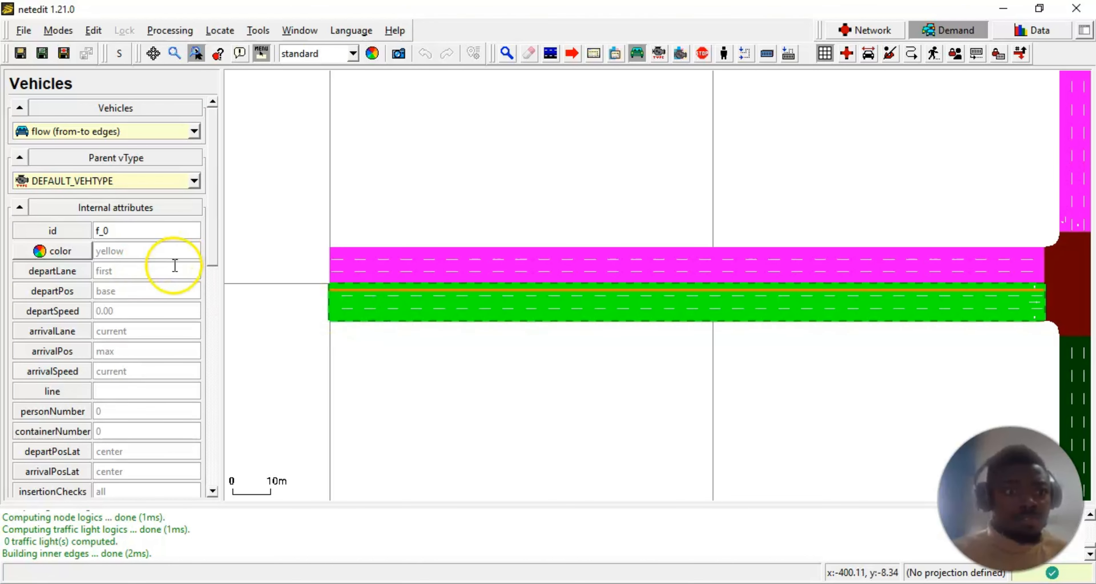
pyautogui.moveTo(213, 260); pyautogui.dragTo(194, 364)
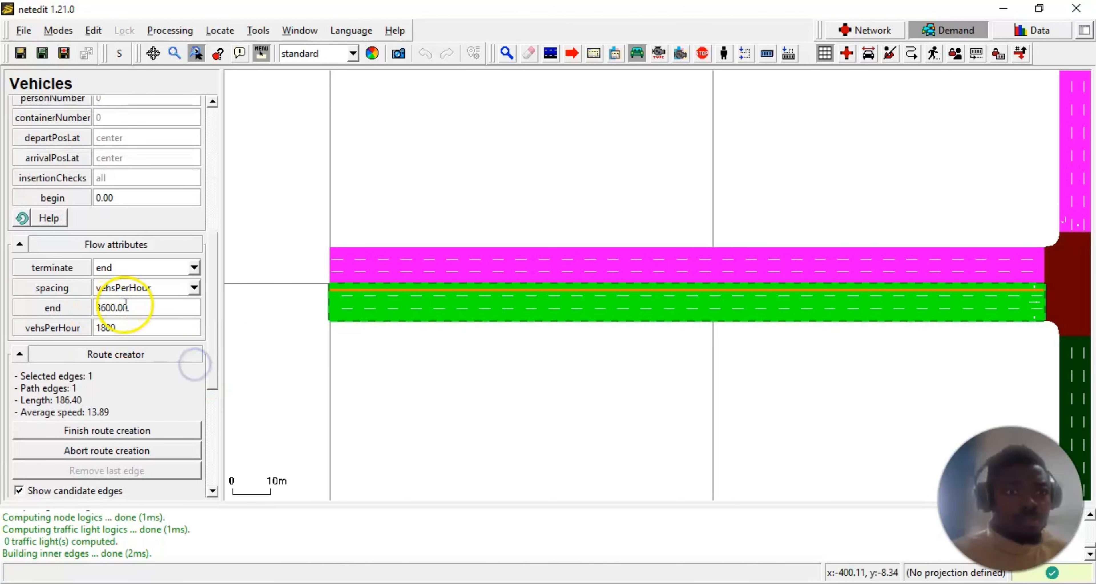
pyautogui.click(107, 309)
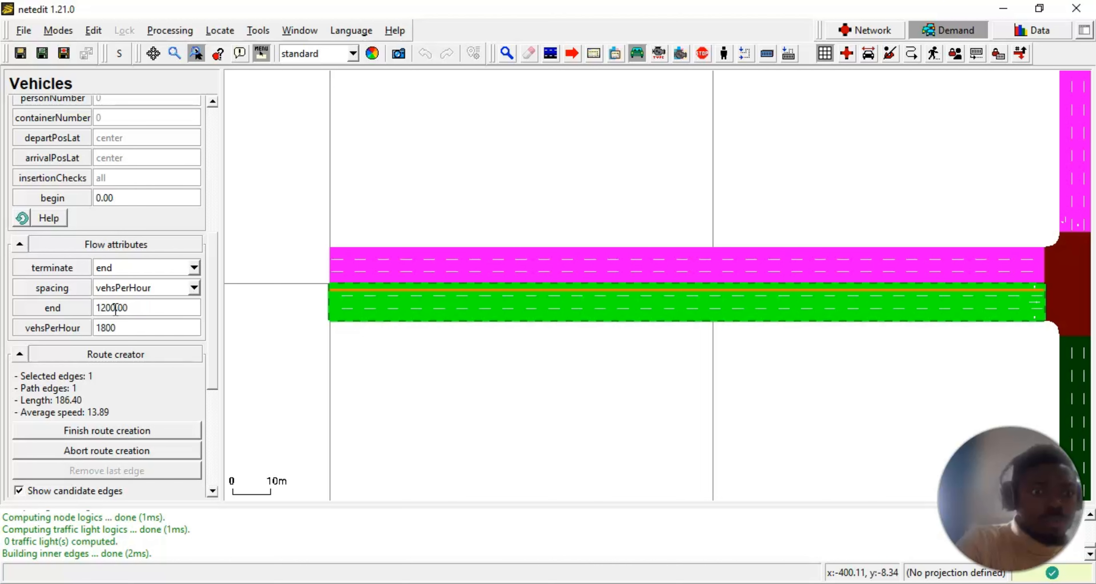
pyautogui.click(136, 325)
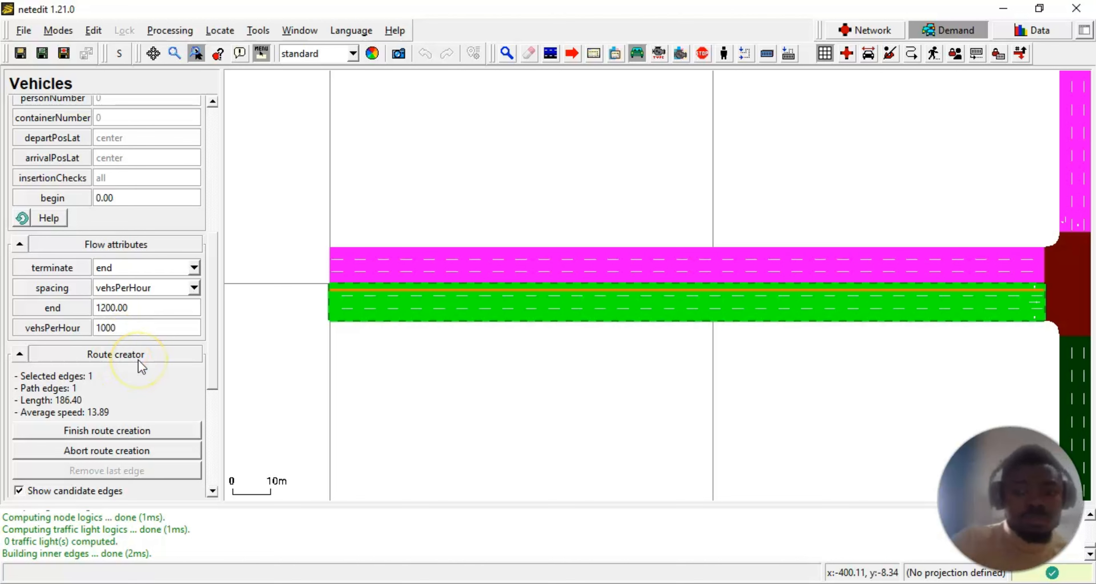
pyautogui.write('0')
# - Review the flow attributes and finish the route creation with the west approach edge selected
pyautogui.moveTo(218, 294); pyautogui.dragTo(221, 204)
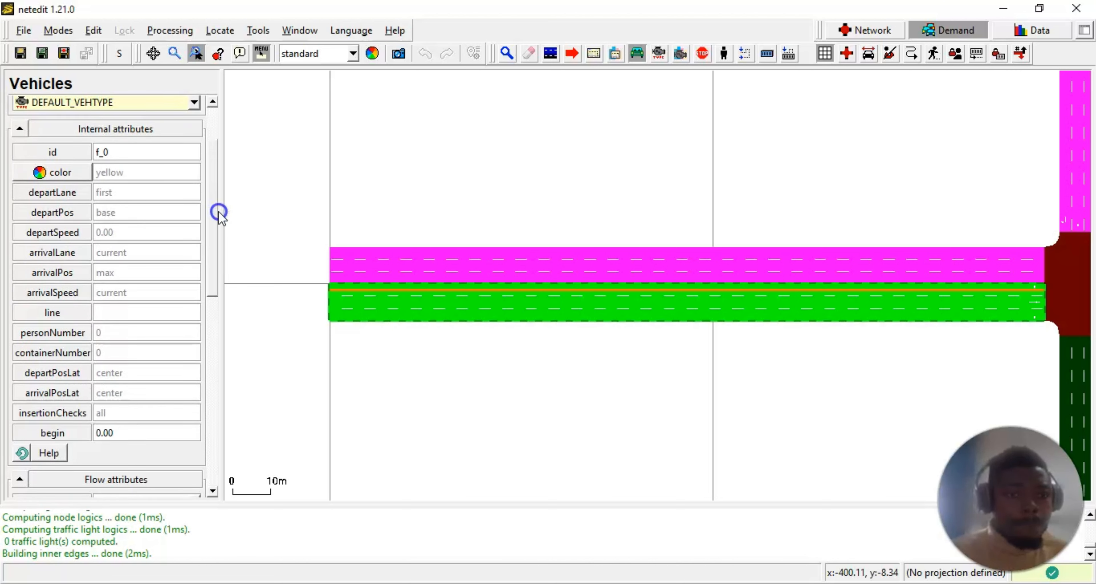
pyautogui.moveTo(218, 264); pyautogui.dragTo(207, 395)
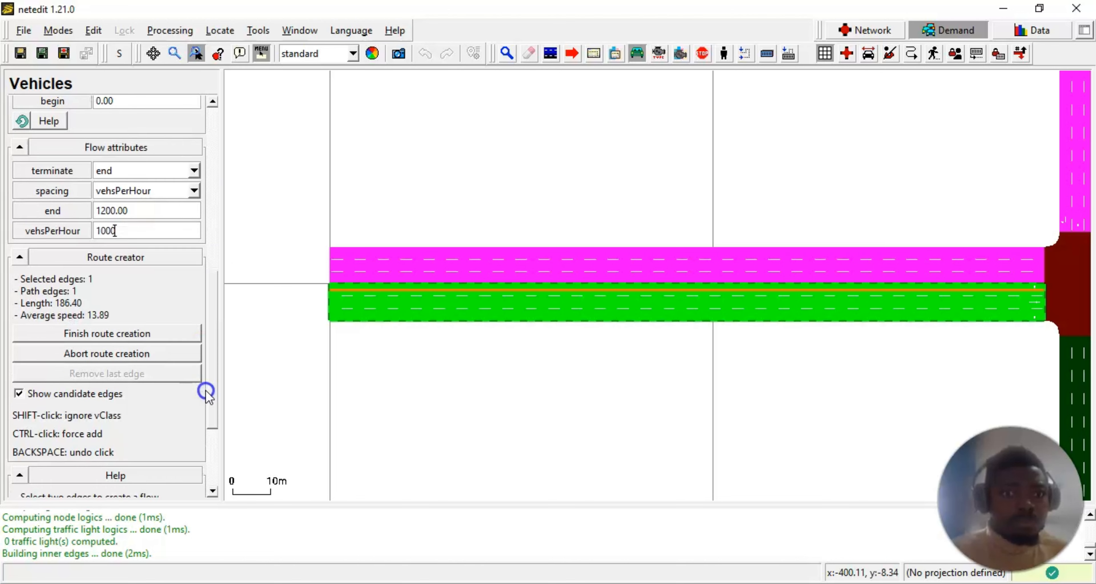
pyautogui.click(145, 333)
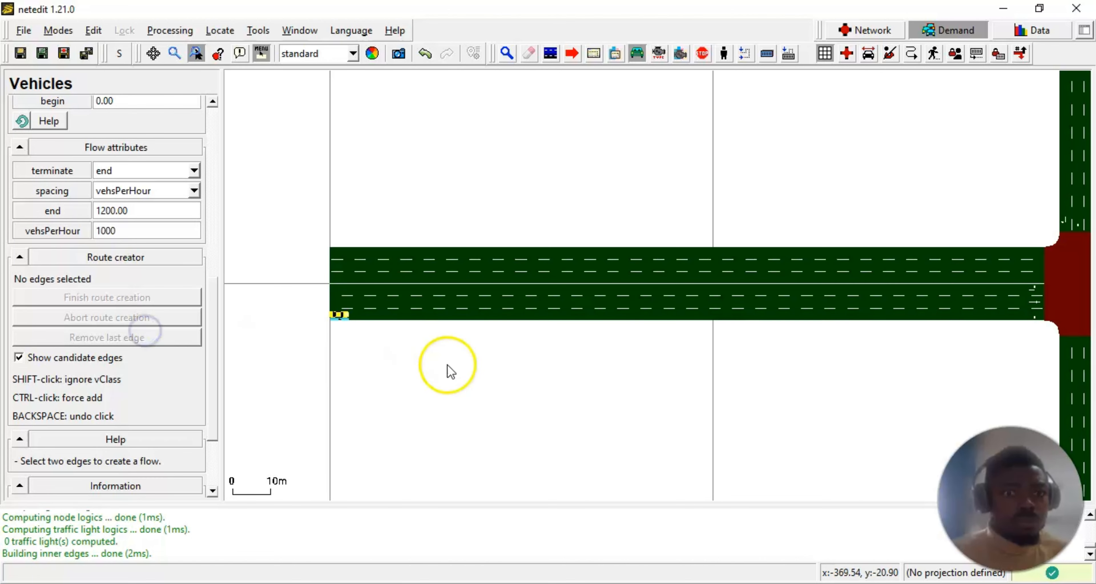
# - Examine the flow vehicle at the start of the west approach and the lane directions at the junction
pyautogui.scroll(3, 338, 317)
pyautogui.scroll(5, 340, 321)
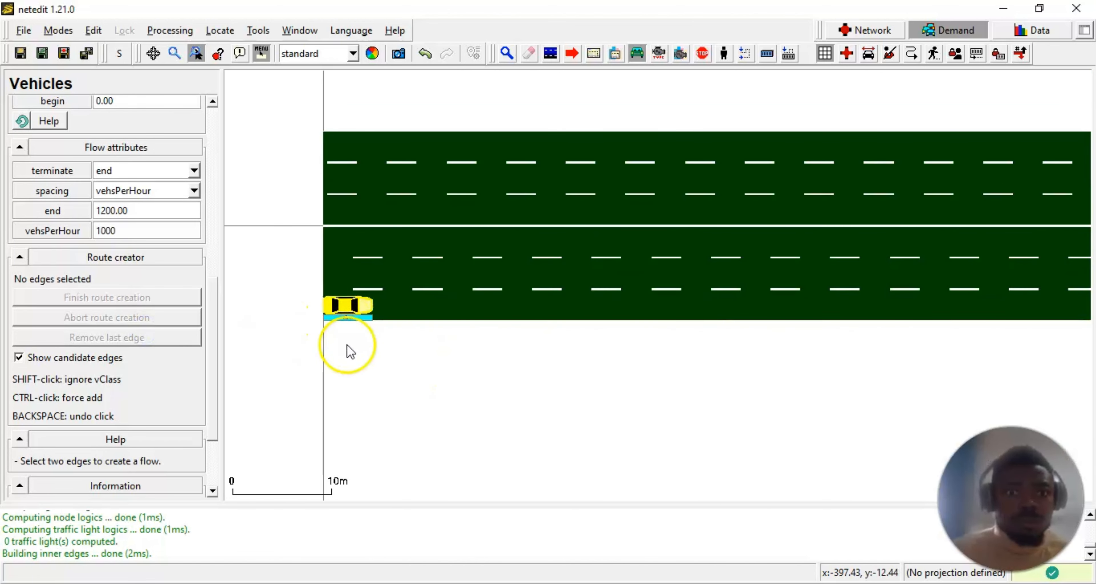
pyautogui.scroll(-3, 360, 342)
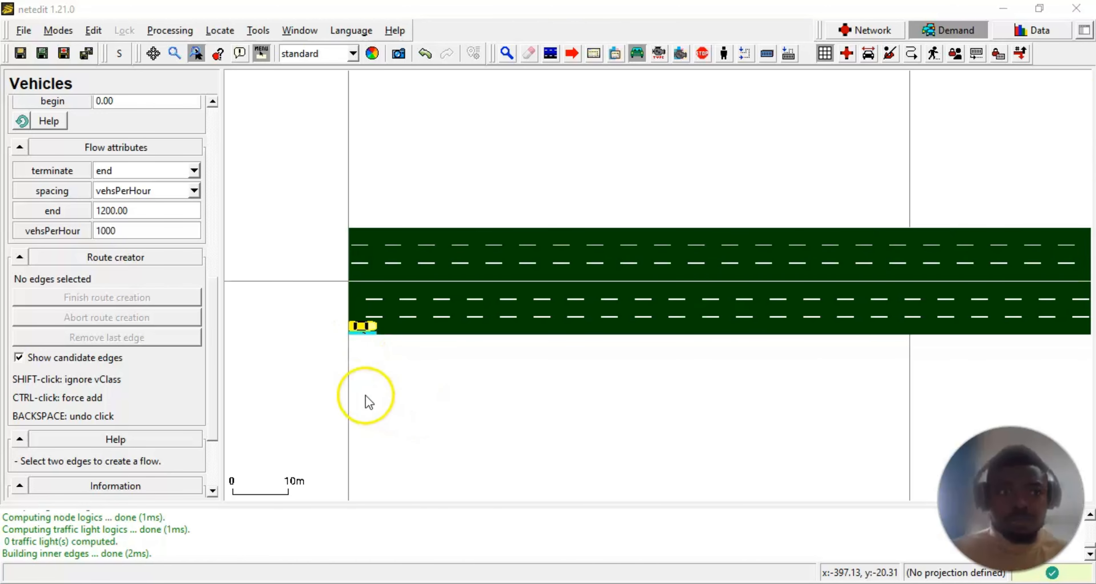
pyautogui.scroll(3, 366, 395)
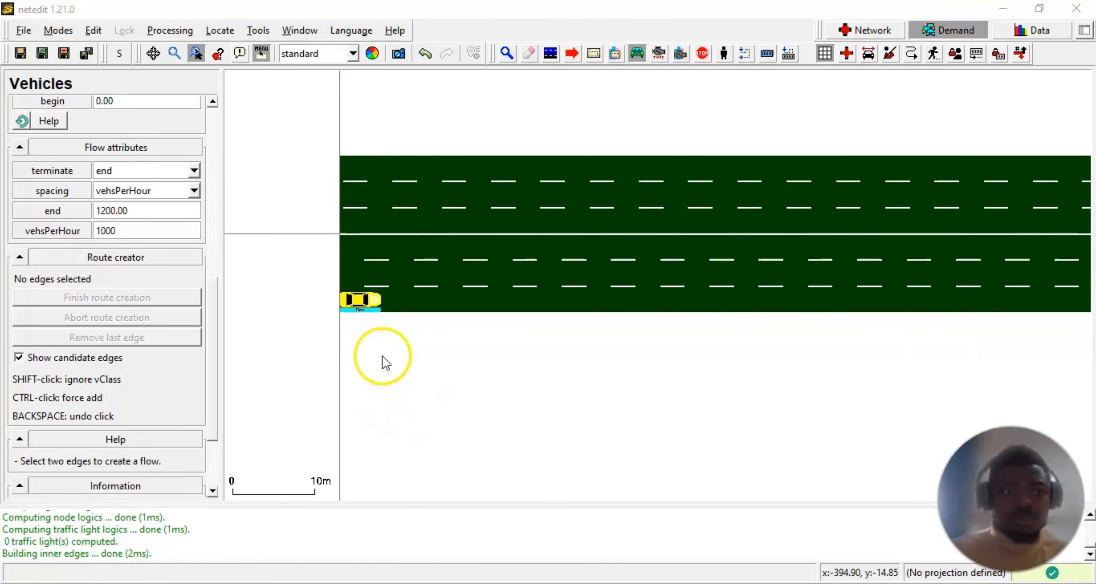
pyautogui.scroll(-3, 391, 327)
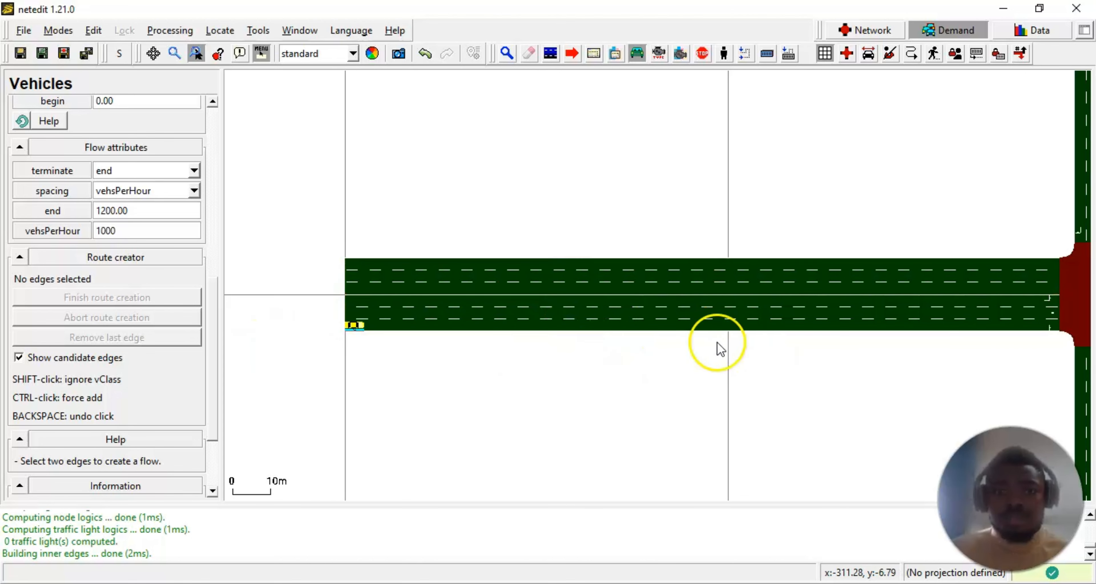
pyautogui.scroll(7, 866, 372)
pyautogui.moveTo(963, 386); pyautogui.dragTo(529, 415)
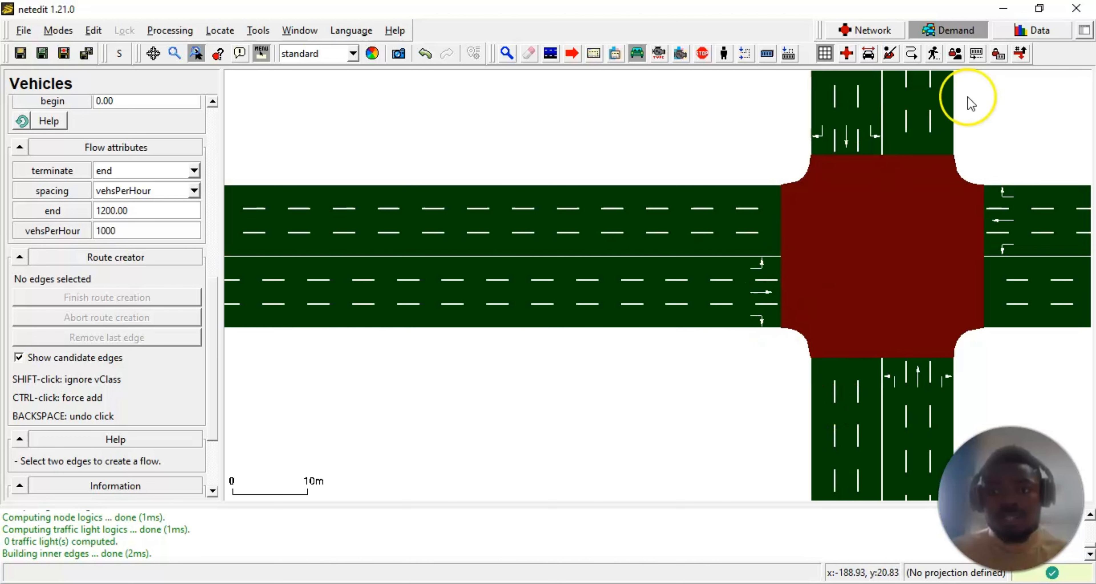
pyautogui.scroll(-5, 469, 432)
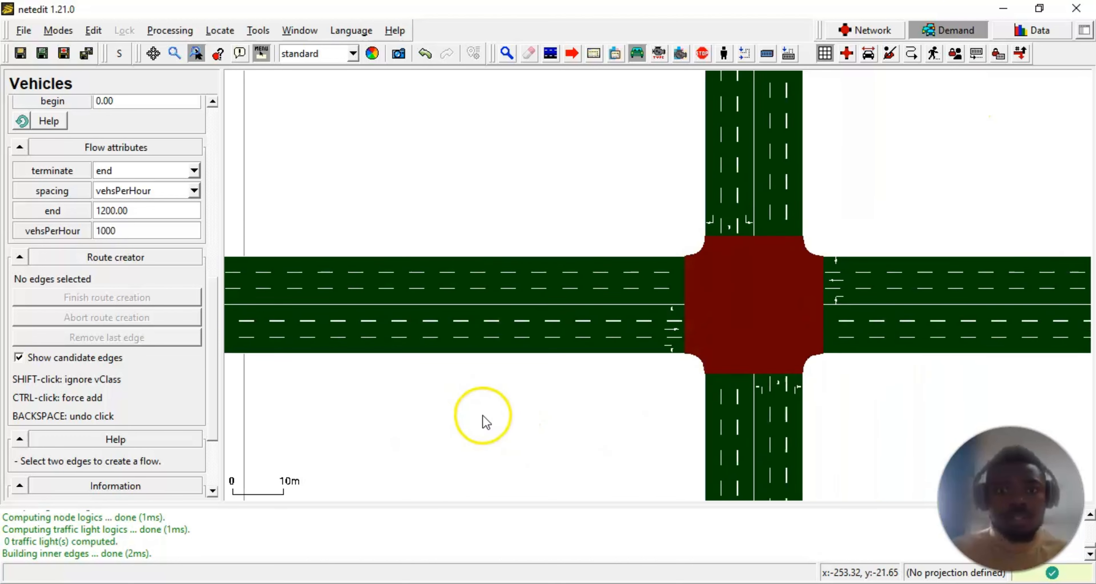
pyautogui.moveTo(455, 448); pyautogui.dragTo(770, 360)
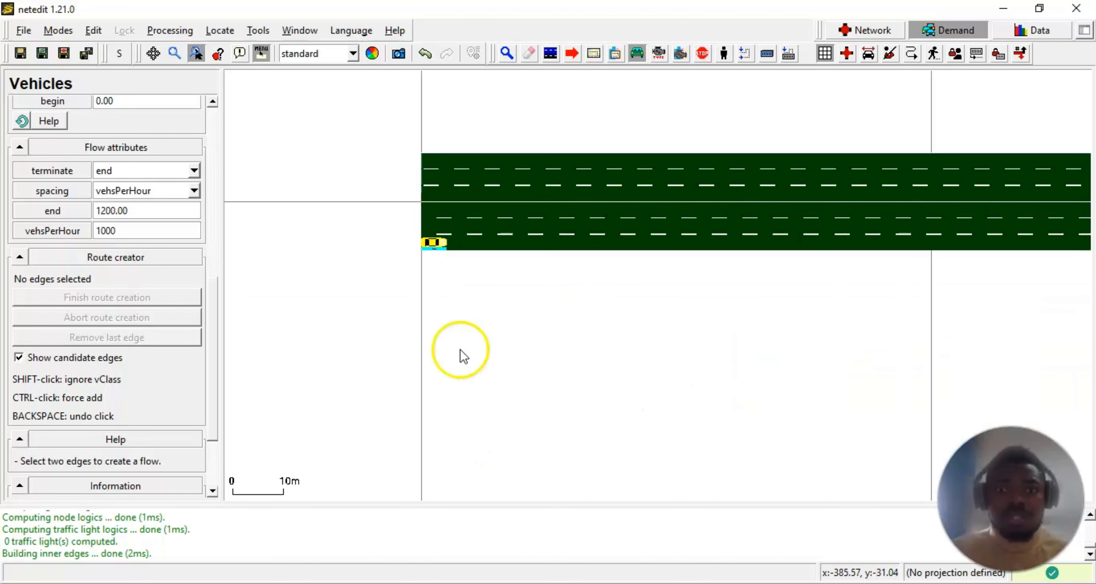
pyautogui.scroll(2, 468, 394)
pyautogui.scroll(5, 468, 393)
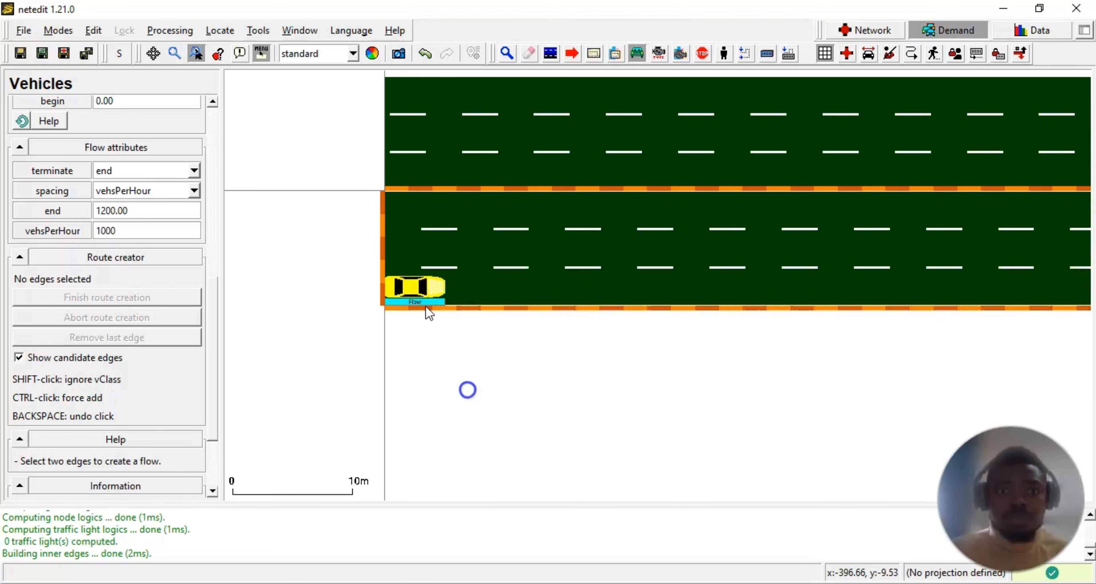
pyautogui.click(423, 295)
pyautogui.scroll(-6, 472, 336)
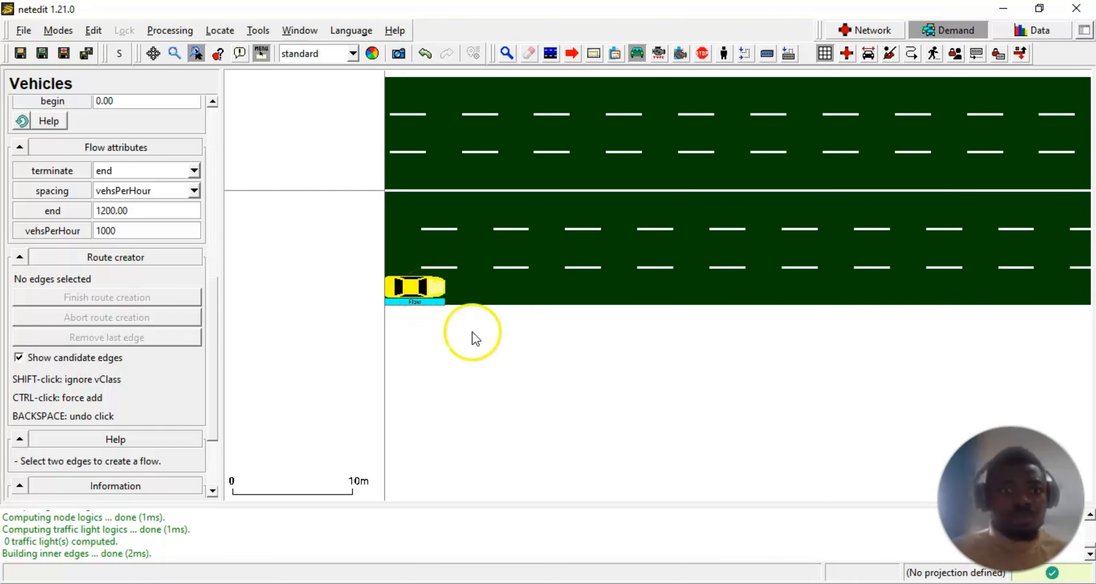
# - Inspect the flow on the west approach and set its destination edge to DL2
pyautogui.press('i')
pyautogui.click(338, 304)
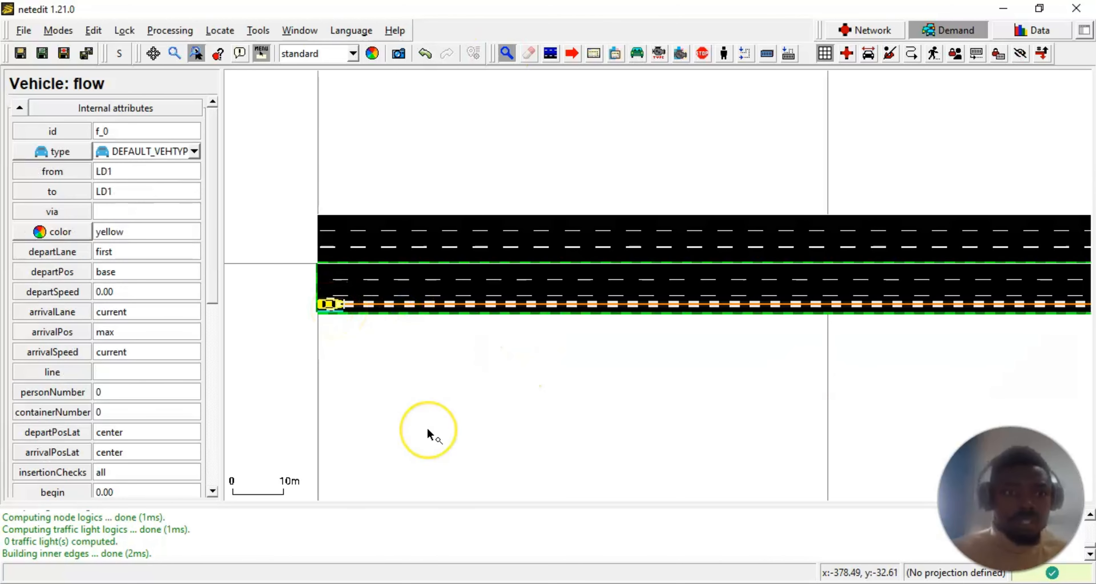
pyautogui.scroll(-2, 431, 435)
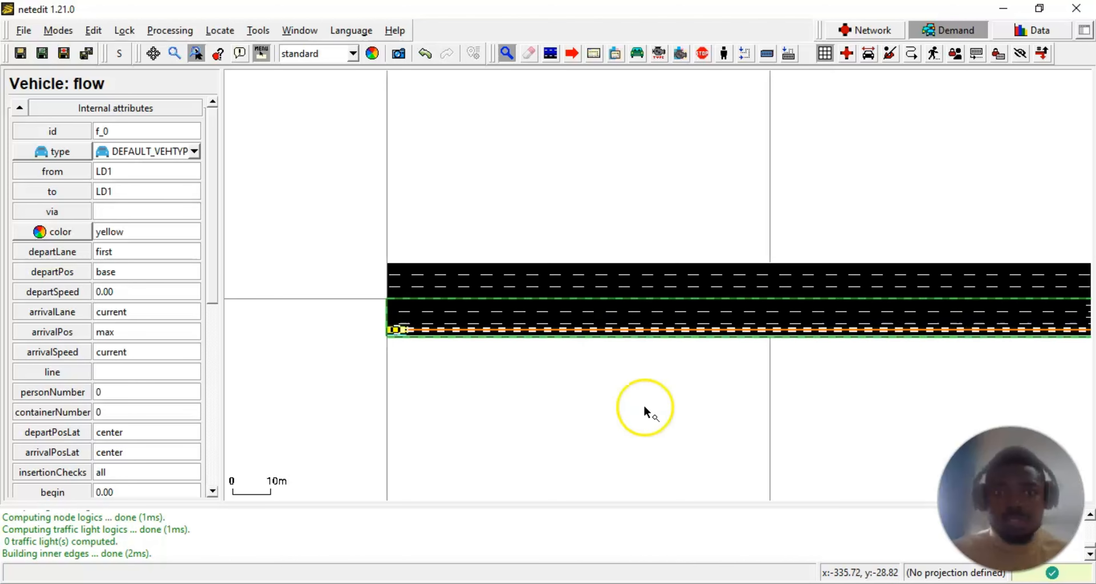
pyautogui.moveTo(592, 404); pyautogui.dragTo(468, 399)
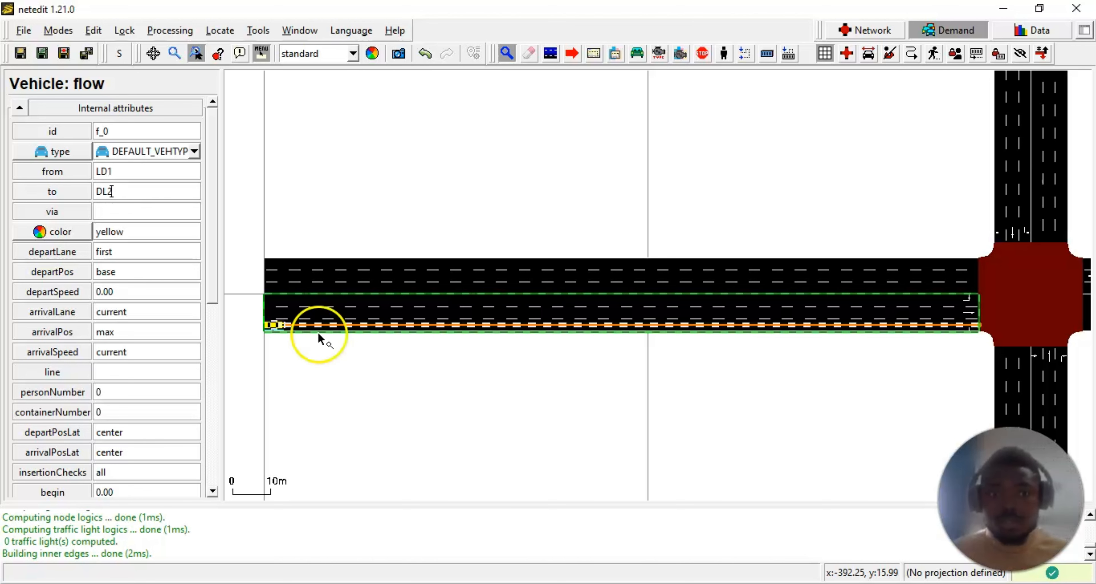
# - Examine the flow's route from its starting point on the west road through the junction onto the south road
pyautogui.scroll(-4, 714, 384)
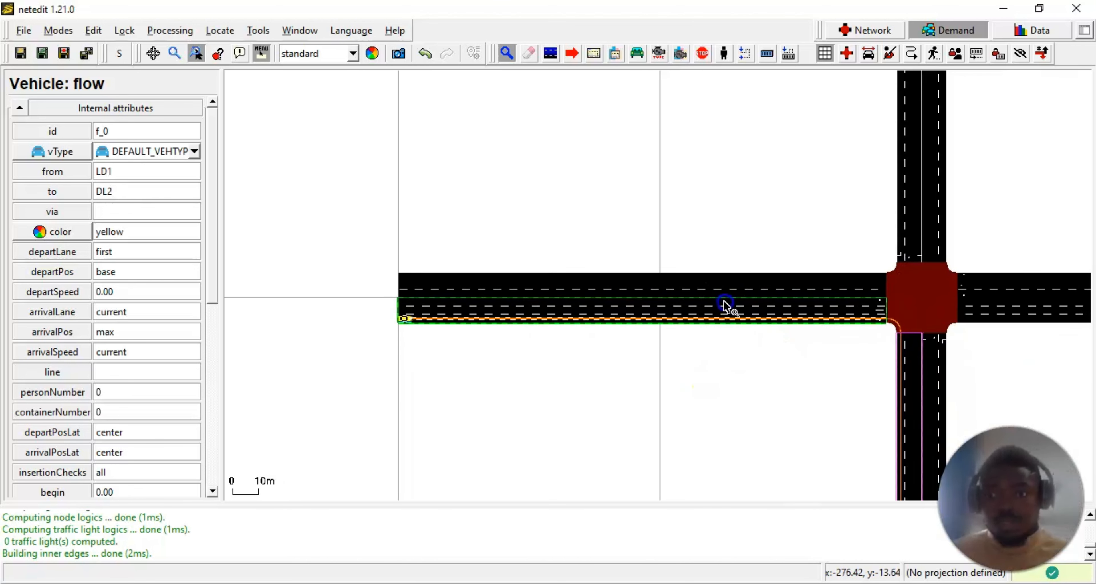
pyautogui.moveTo(726, 305); pyautogui.dragTo(680, 256)
pyautogui.scroll(2, 871, 308)
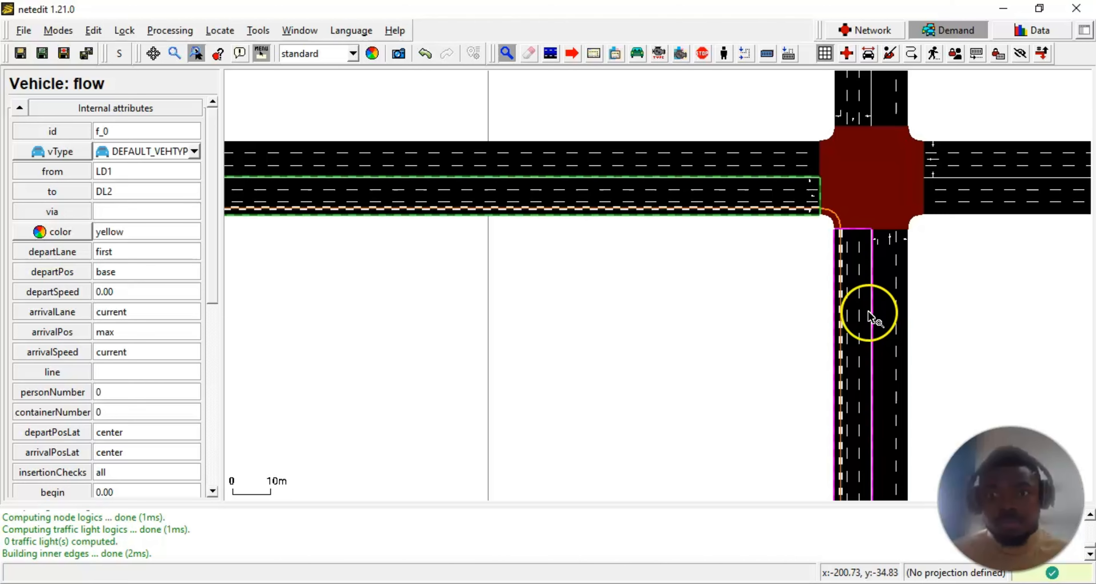
pyautogui.scroll(2, 868, 317)
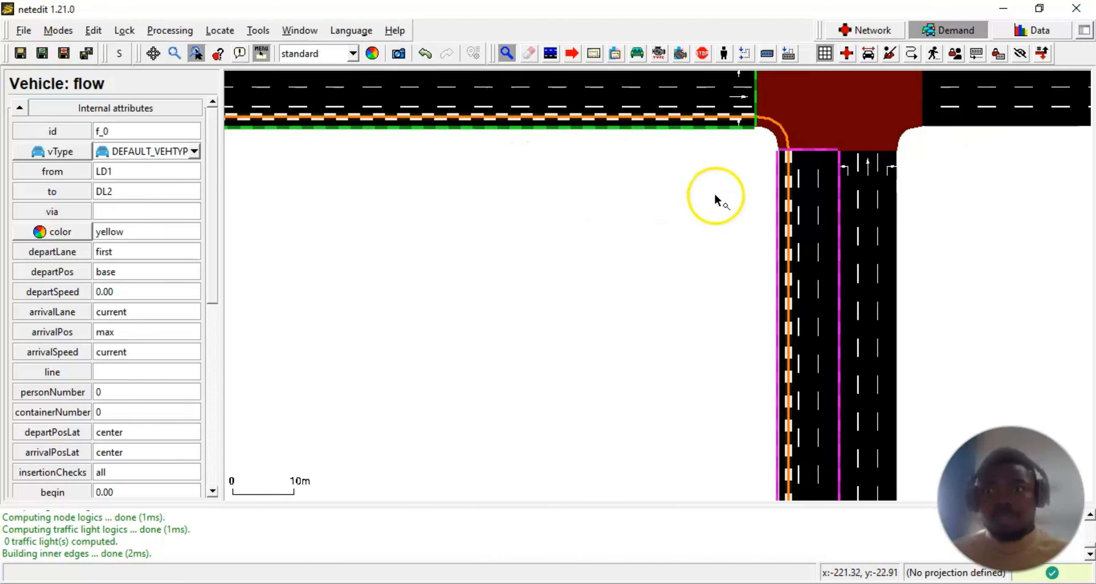
pyautogui.scroll(-3, 697, 217)
pyautogui.moveTo(626, 293); pyautogui.dragTo(740, 391)
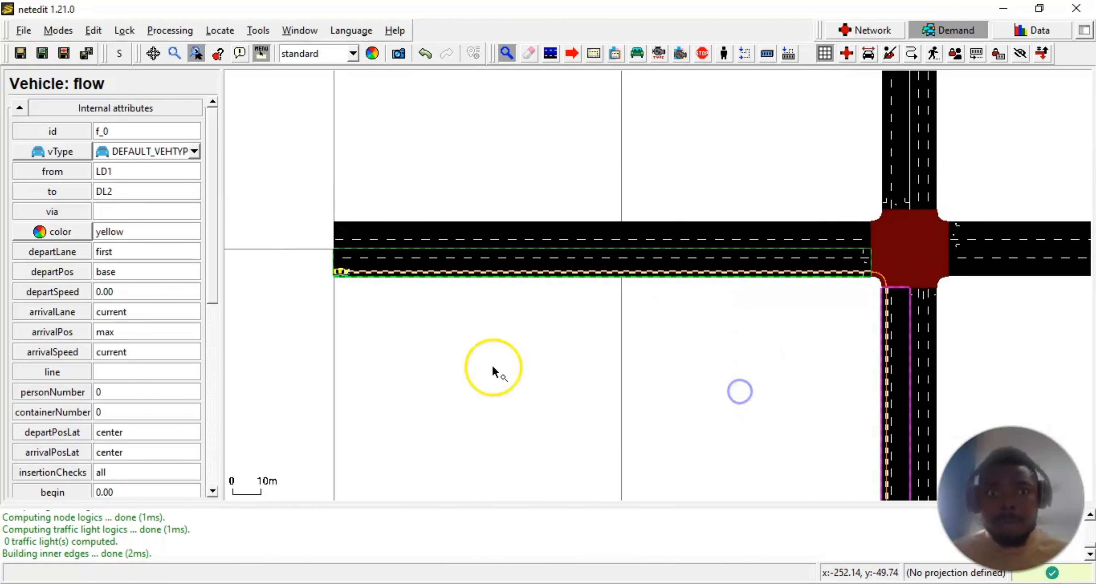
pyautogui.scroll(3, 372, 269)
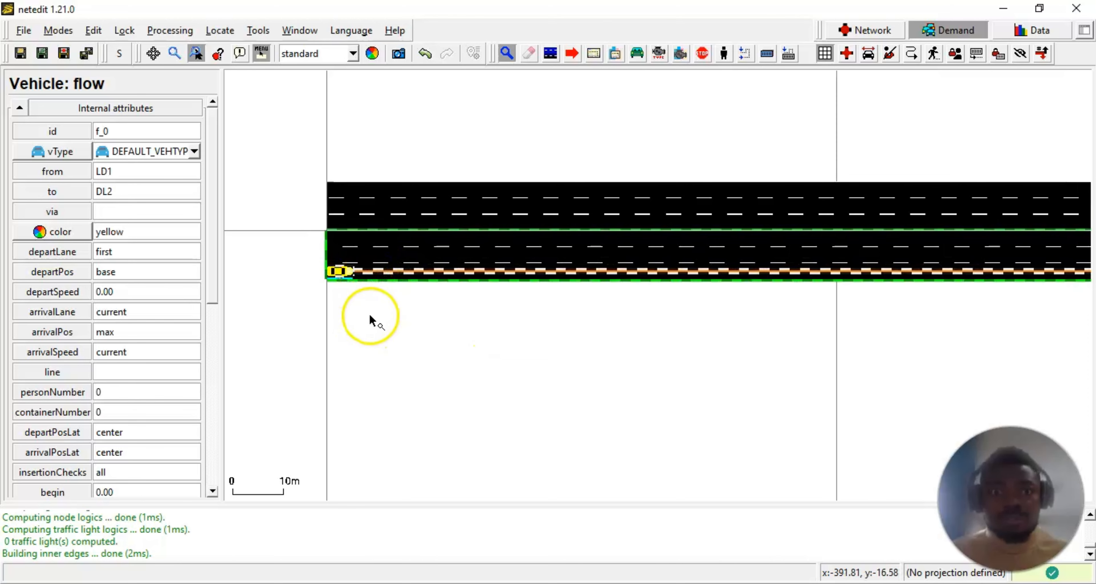
pyautogui.scroll(-1, 369, 320)
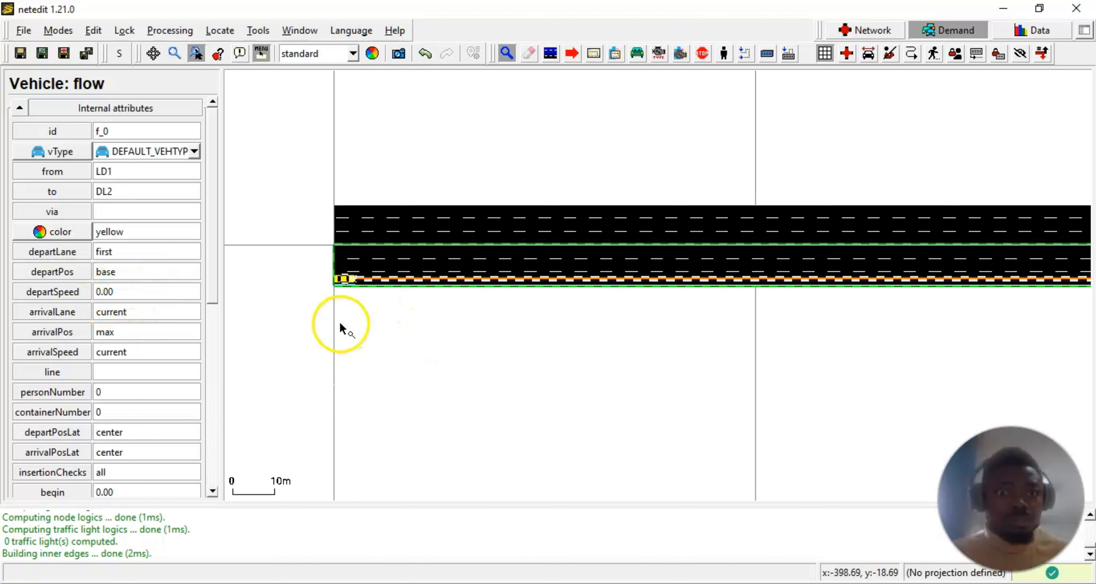
pyautogui.scroll(2, 357, 332)
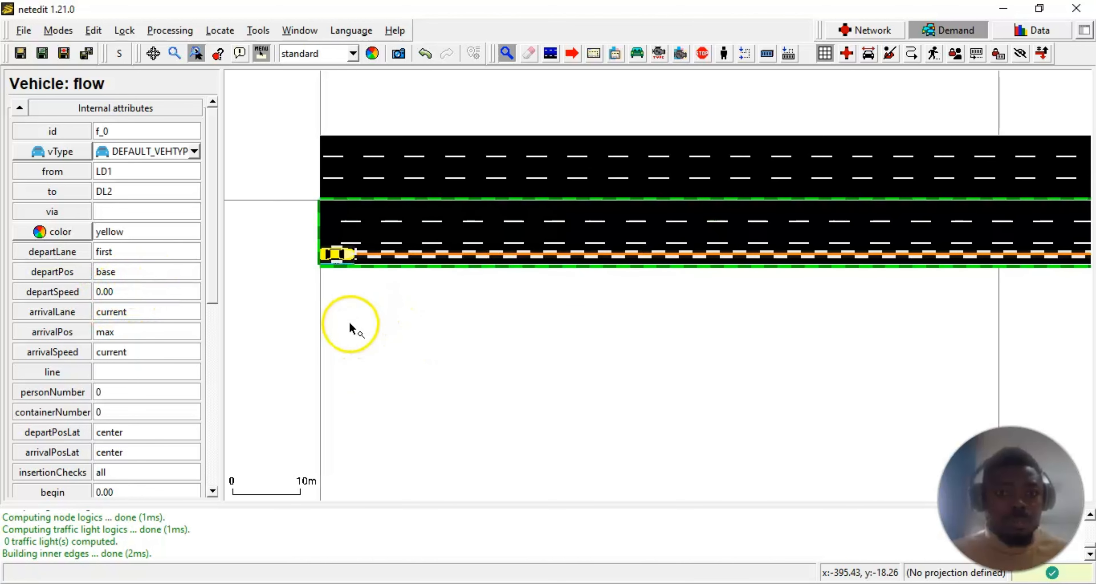
pyautogui.scroll(2, 350, 329)
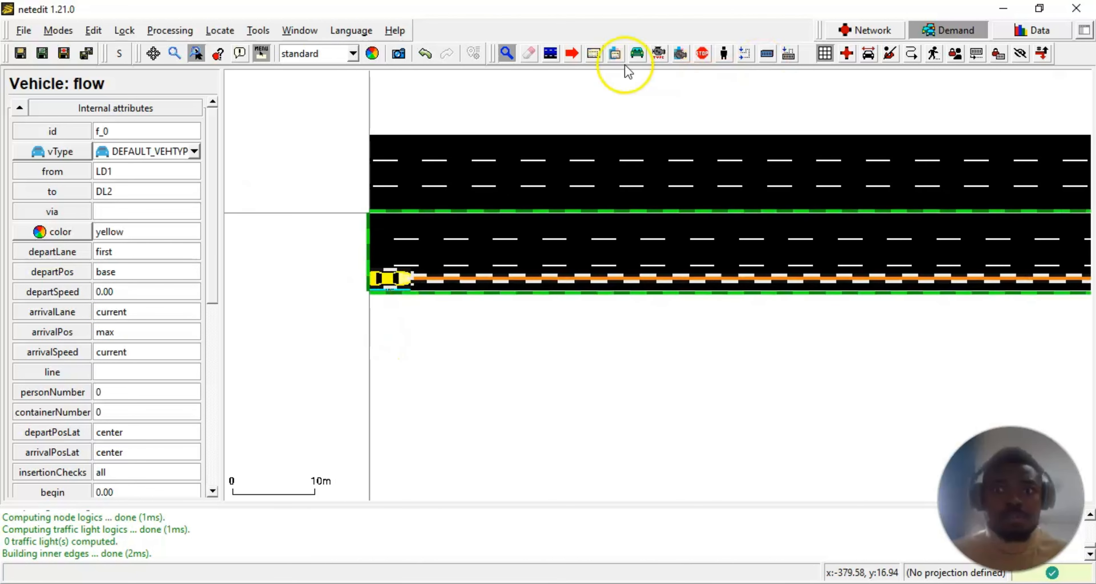
# - Create a second vehicle flow on the west approach using only that edge as its route
pyautogui.click(505, 54)
pyautogui.click(438, 336)
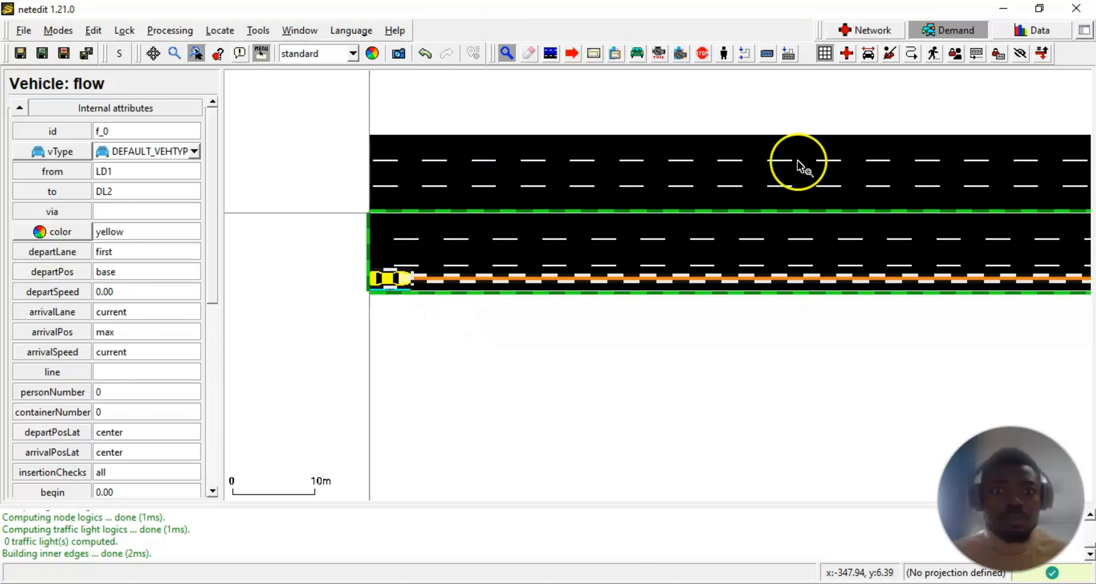
pyautogui.scroll(-1, 609, 380)
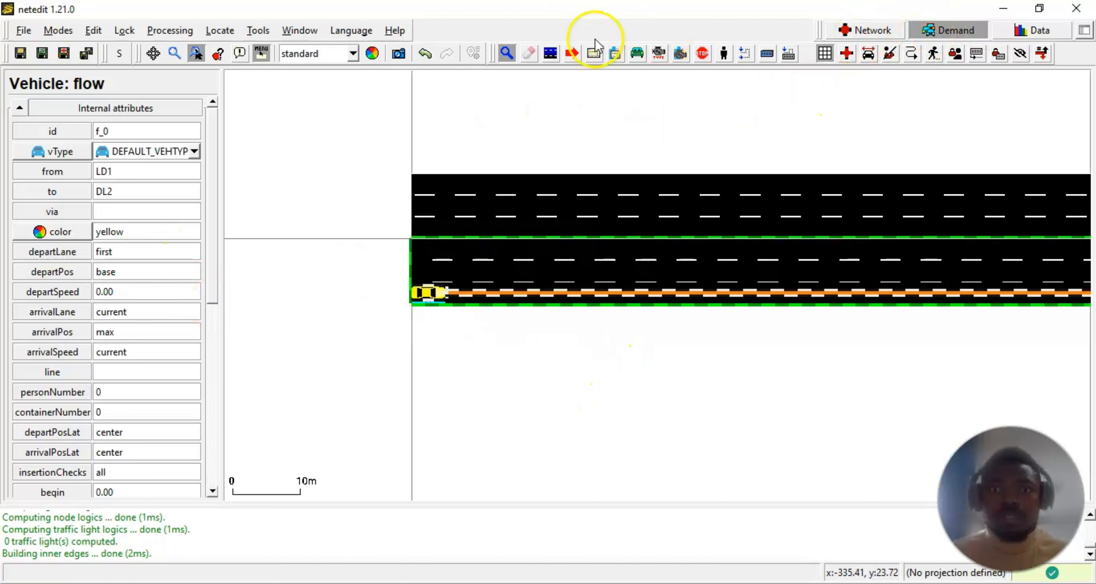
pyautogui.click(638, 54)
pyautogui.click(441, 298)
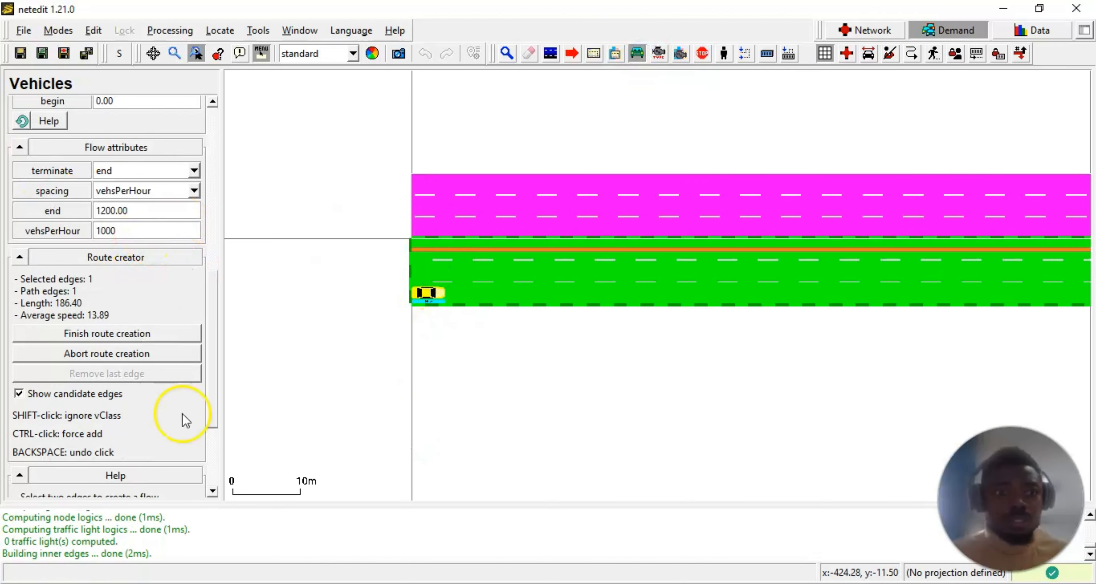
pyautogui.click(83, 336)
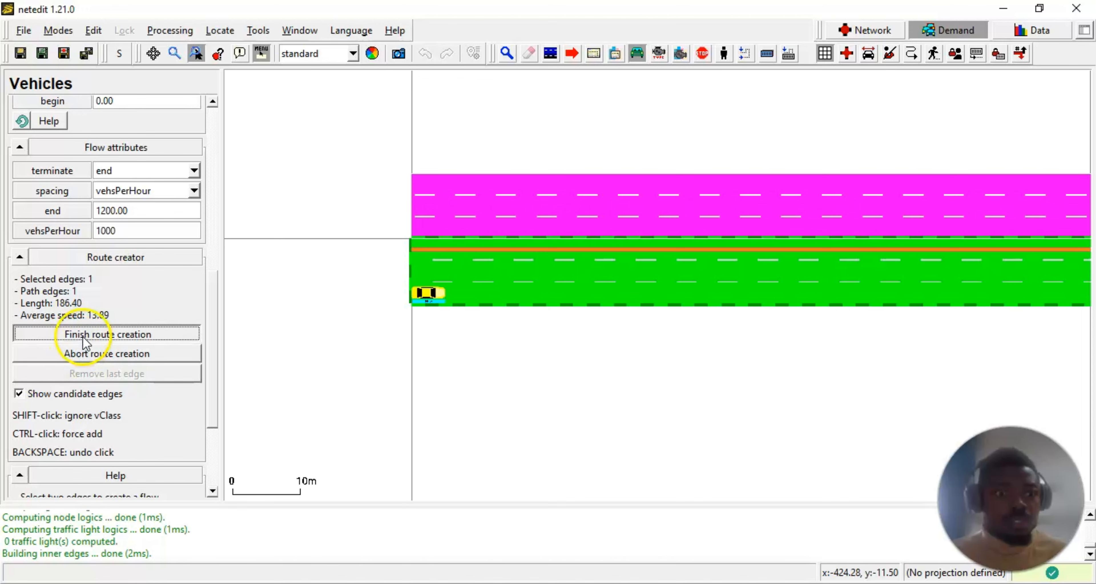
pyautogui.scroll(4, 421, 328)
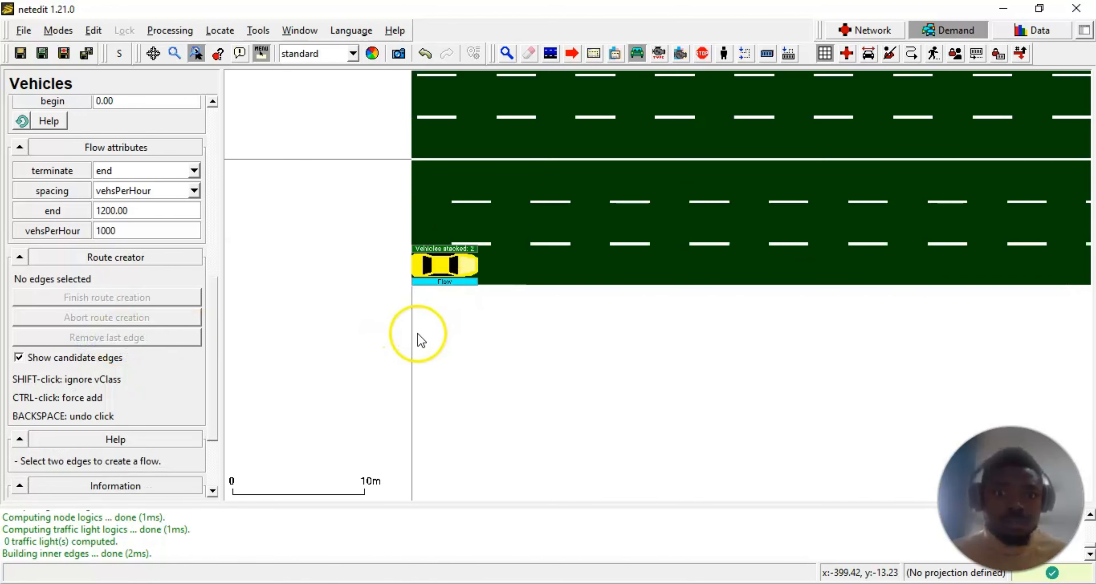
pyautogui.scroll(-4, 429, 318)
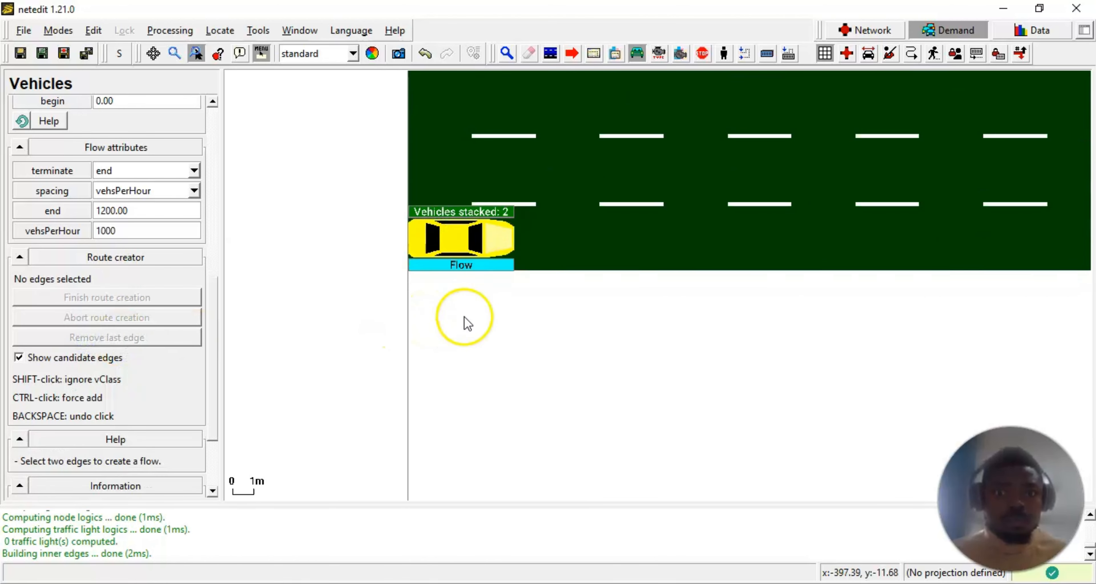
# - Add a third vehicle flow on the same west approach edge and finish its route
pyautogui.scroll(-3, 468, 352)
pyautogui.click(521, 375)
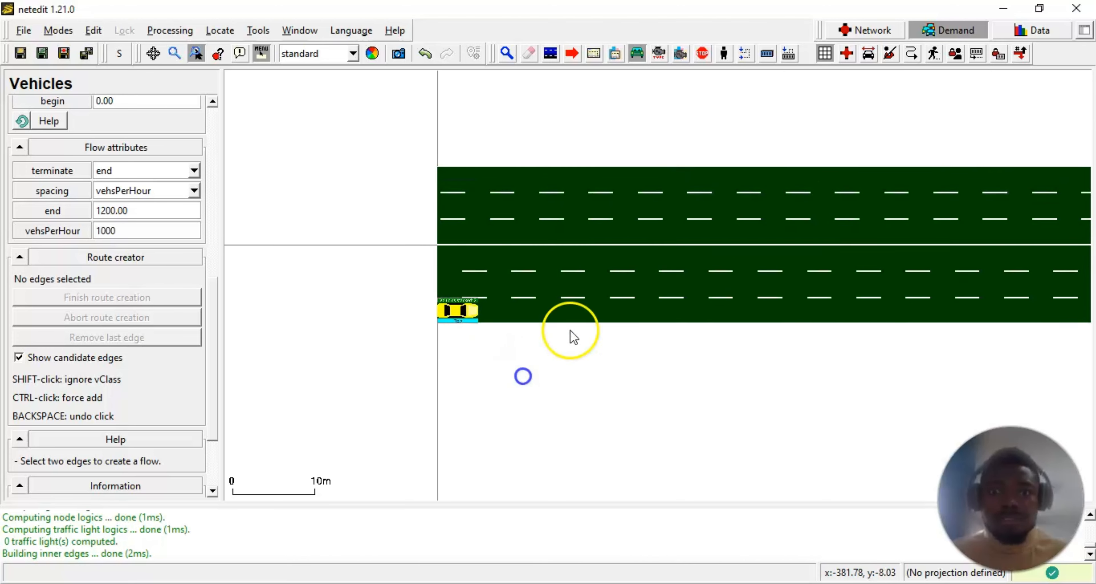
pyautogui.click(574, 286)
pyautogui.click(516, 298)
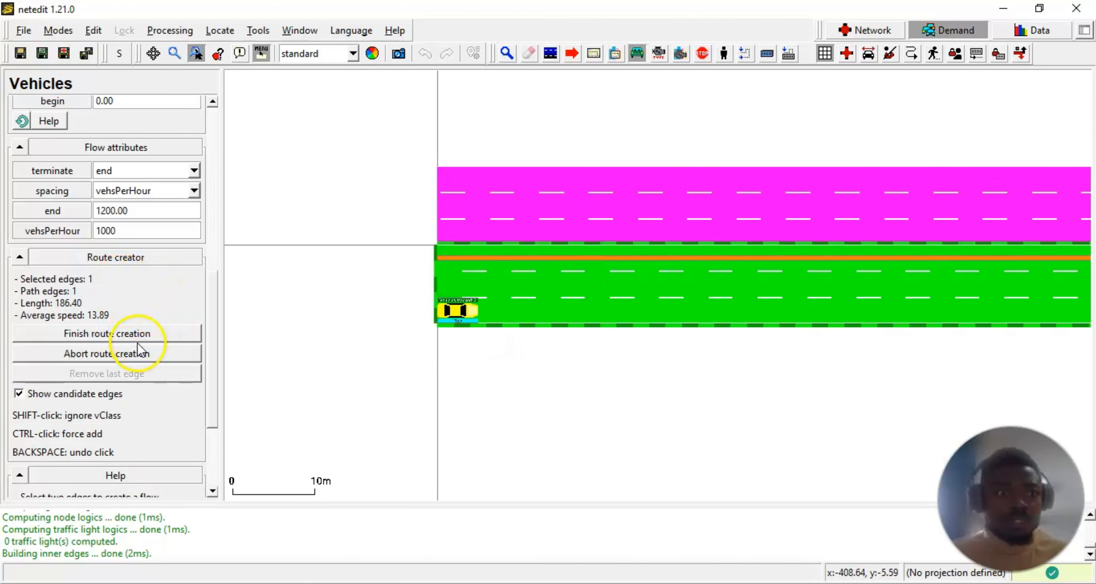
pyautogui.click(137, 332)
pyautogui.scroll(3, 468, 341)
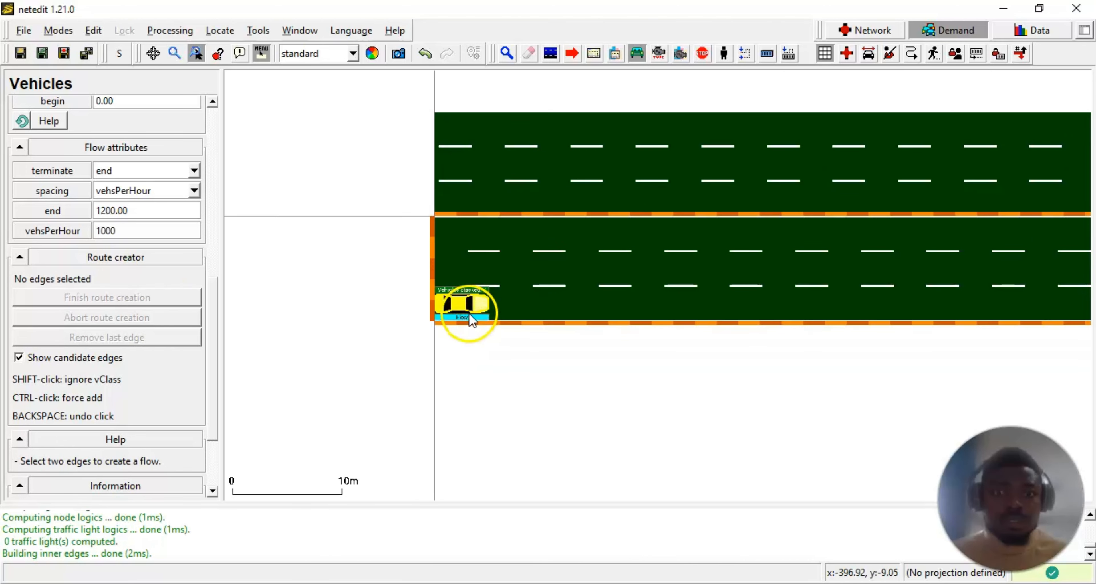
pyautogui.scroll(2, 470, 314)
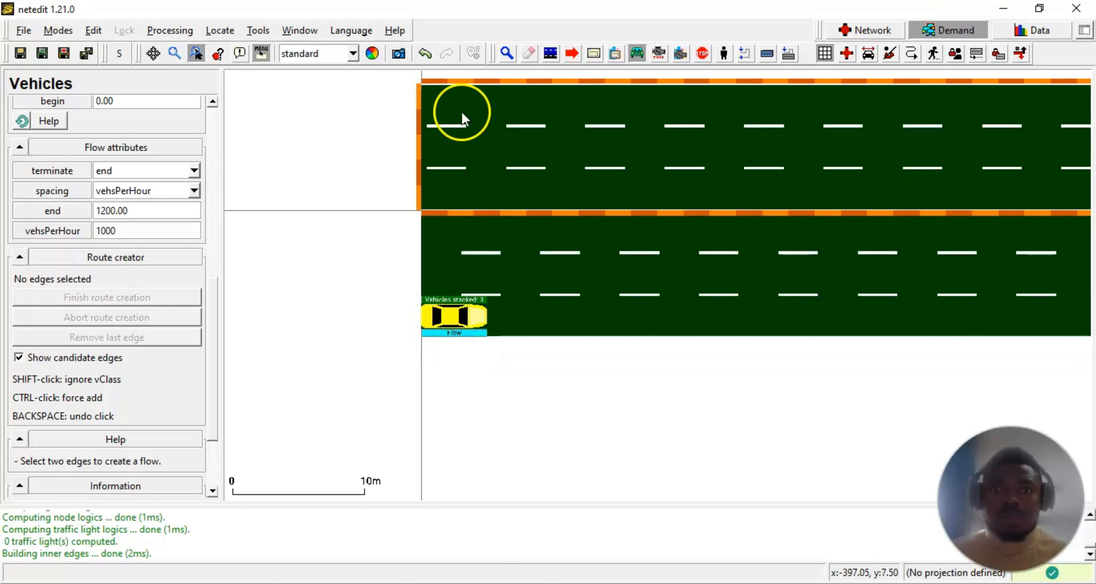
# - Inspect the stacked flows at the start of the west approach and review the first one's attributes
pyautogui.click(504, 53)
pyautogui.scroll(2, 473, 443)
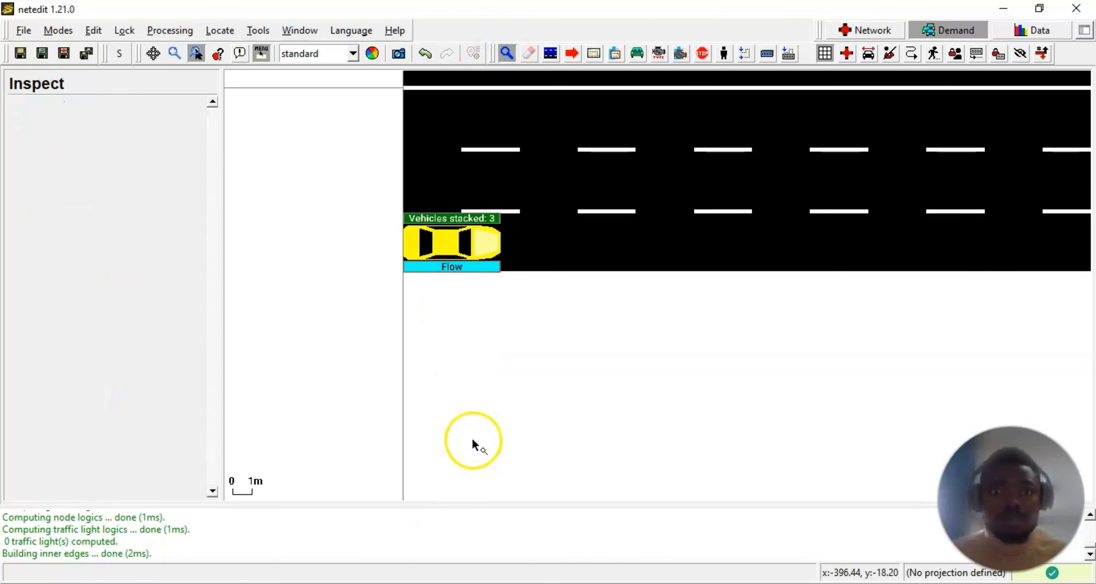
pyautogui.moveTo(473, 443); pyautogui.dragTo(447, 465)
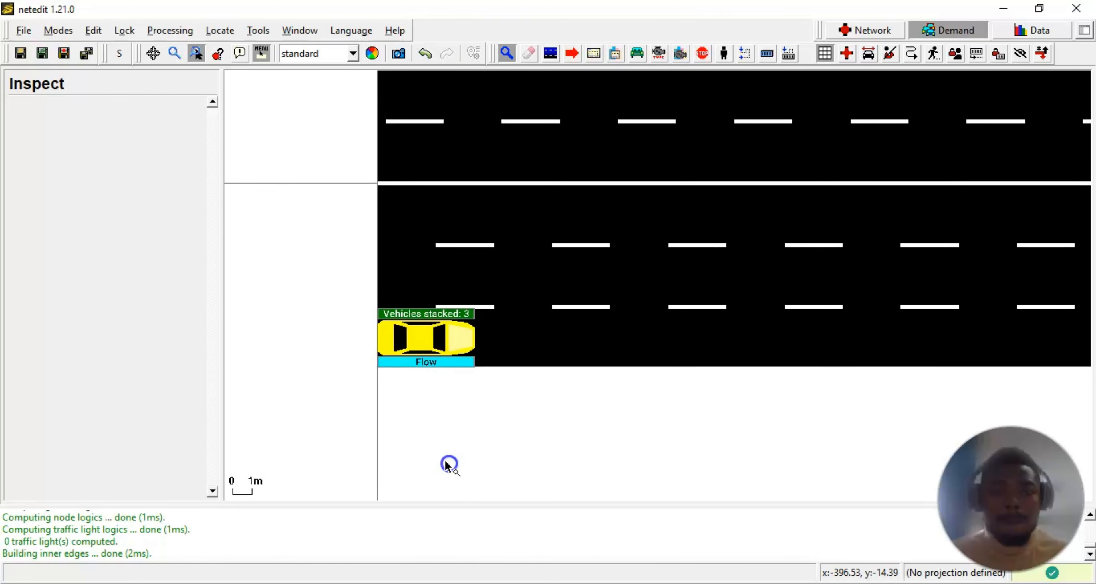
pyautogui.click(411, 354)
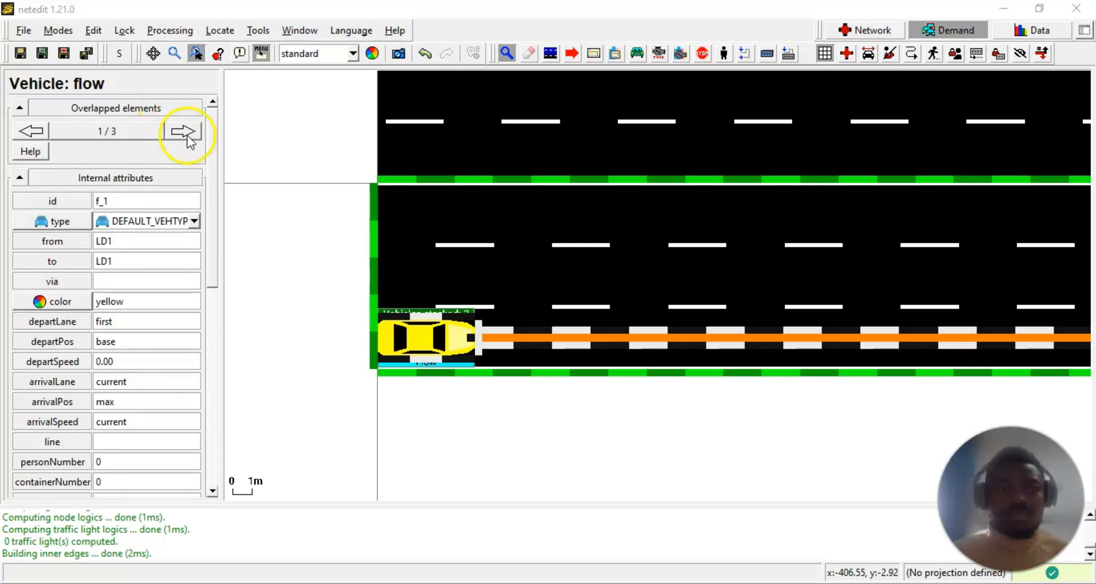
pyautogui.scroll(-2, 383, 326)
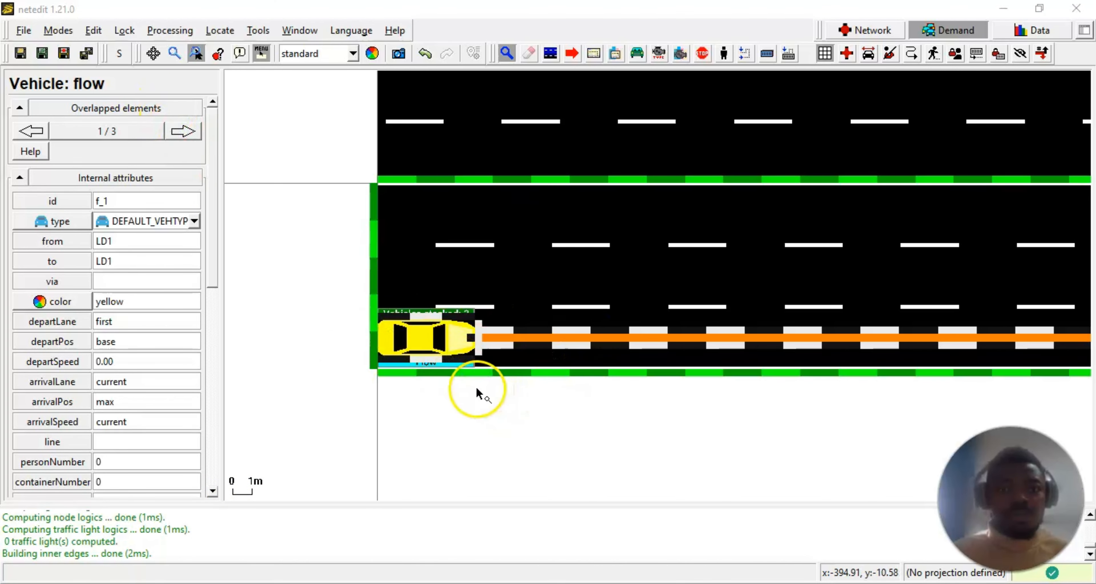
pyautogui.scroll(-1, 616, 453)
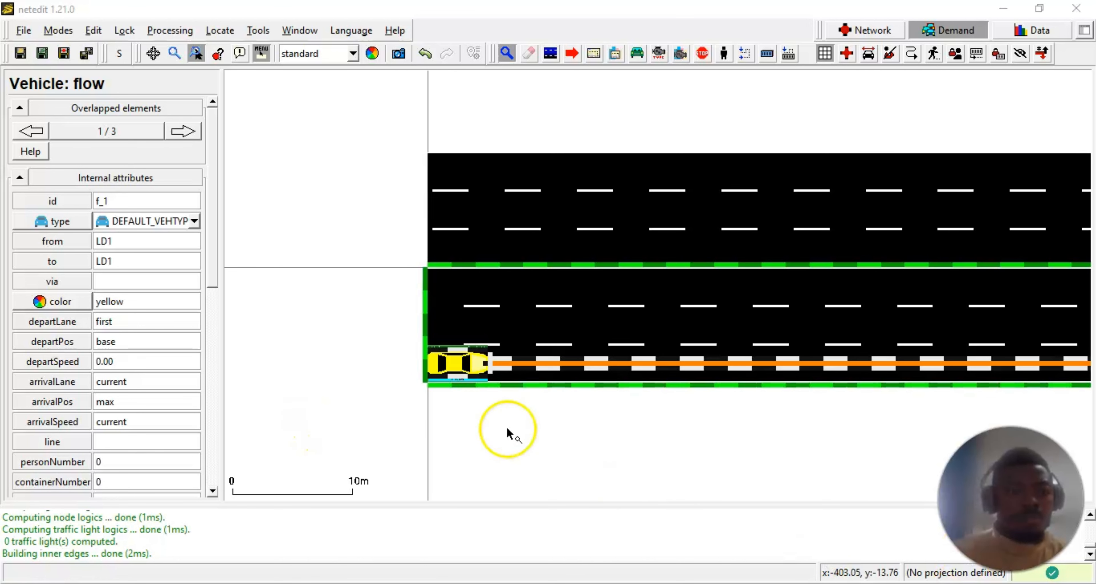
pyautogui.scroll(1, 523, 404)
pyautogui.scroll(1, 549, 415)
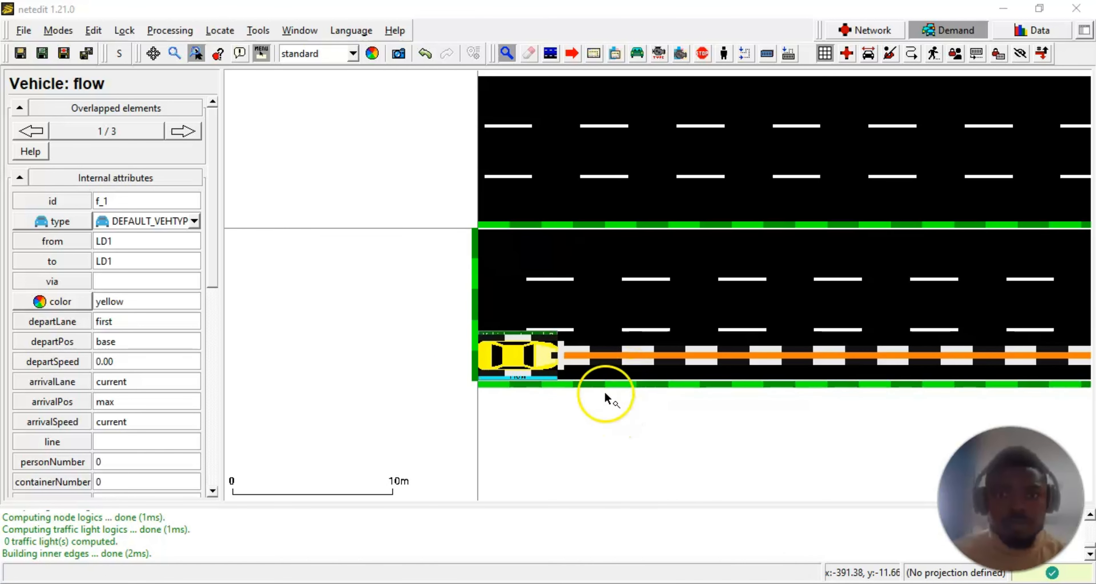
pyautogui.scroll(-4, 789, 417)
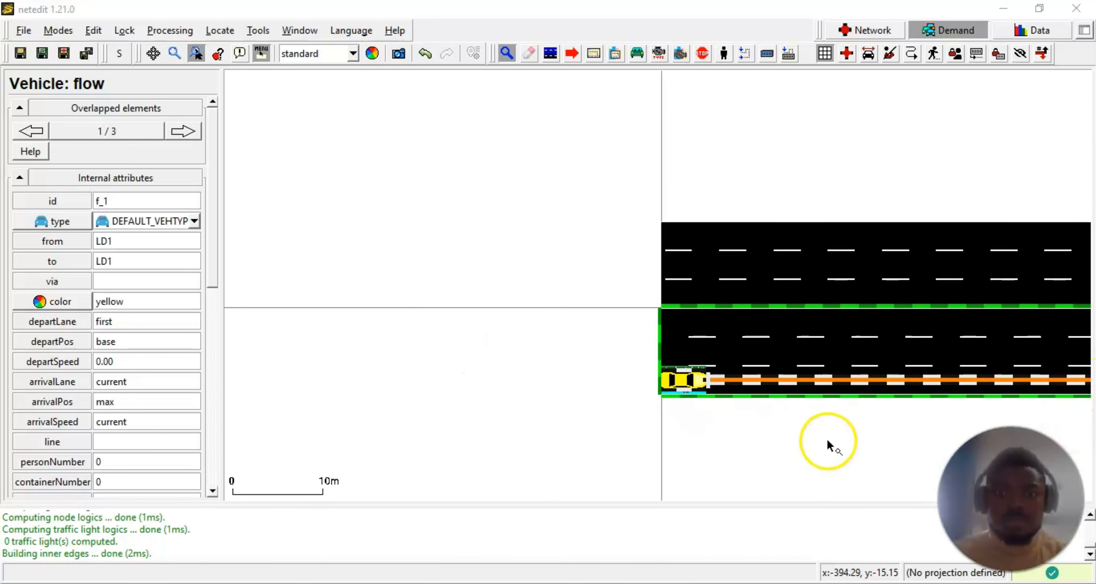
pyautogui.moveTo(828, 445); pyautogui.dragTo(568, 430)
pyautogui.scroll(3, 565, 426)
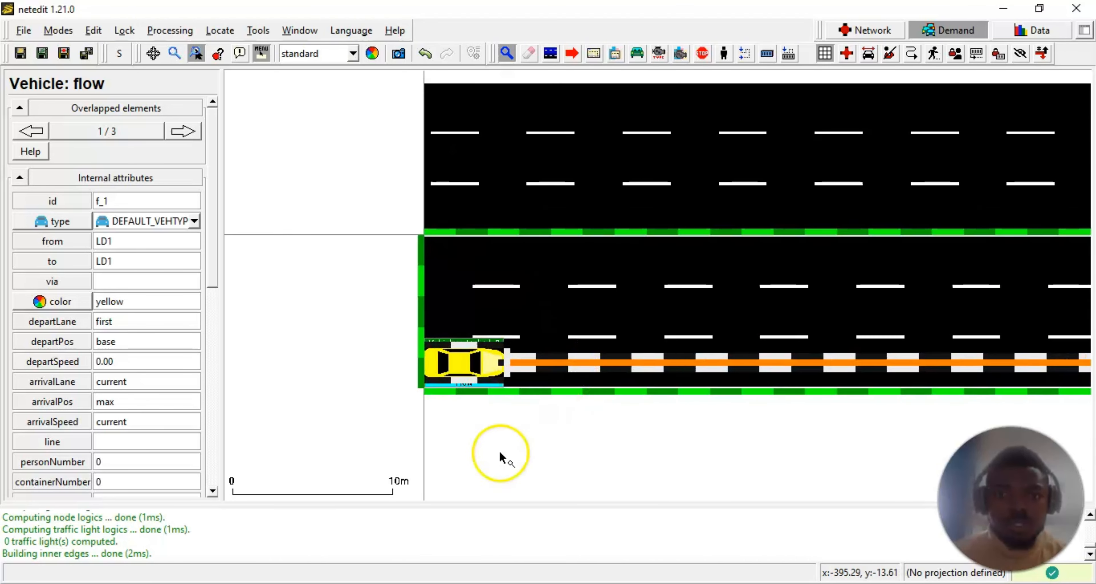
pyautogui.scroll(4, 498, 455)
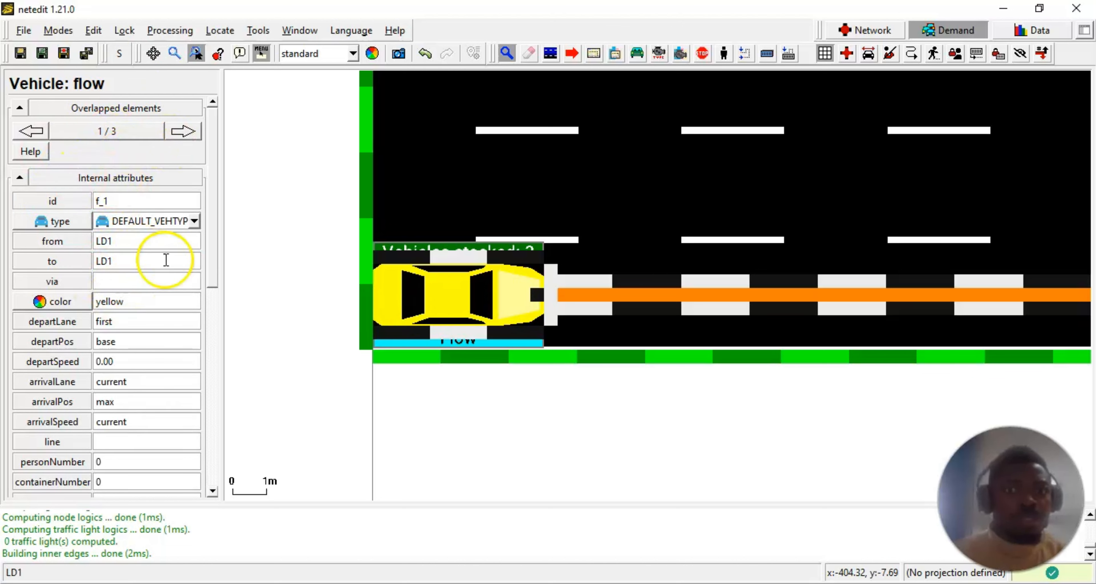
# - Go to the third overlapping flow, f_2, and set its destination edge to RD1
pyautogui.click(186, 133)
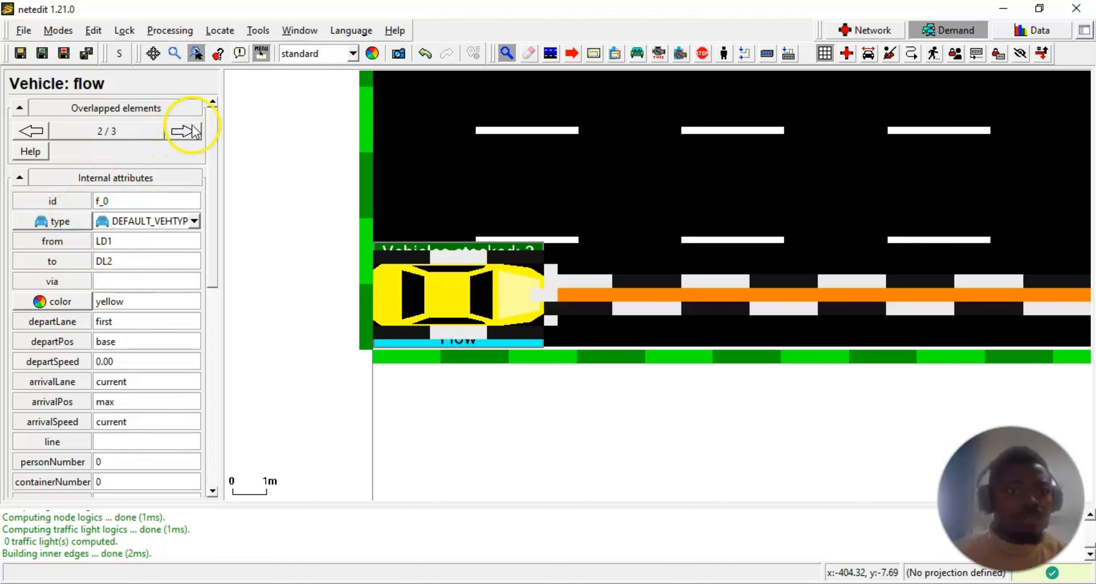
pyautogui.click(192, 136)
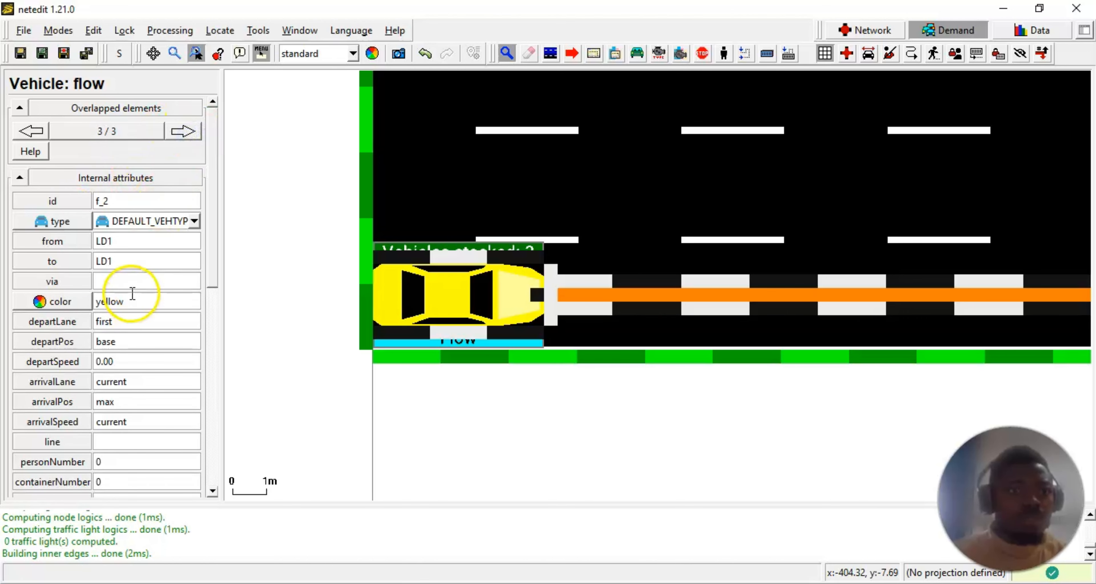
pyautogui.scroll(-1, 914, 511)
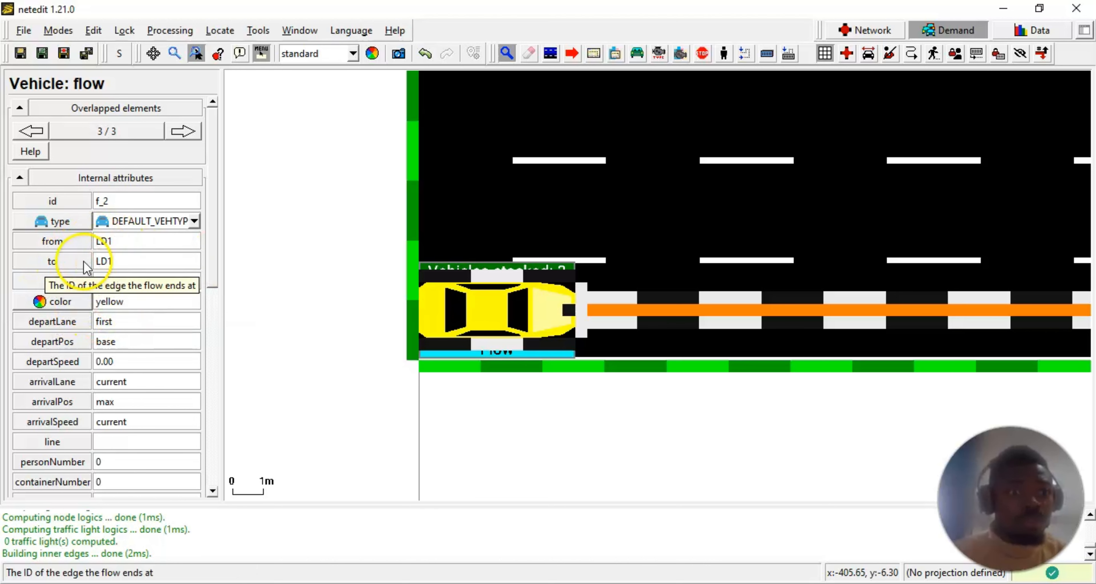
pyautogui.scroll(-5, 452, 406)
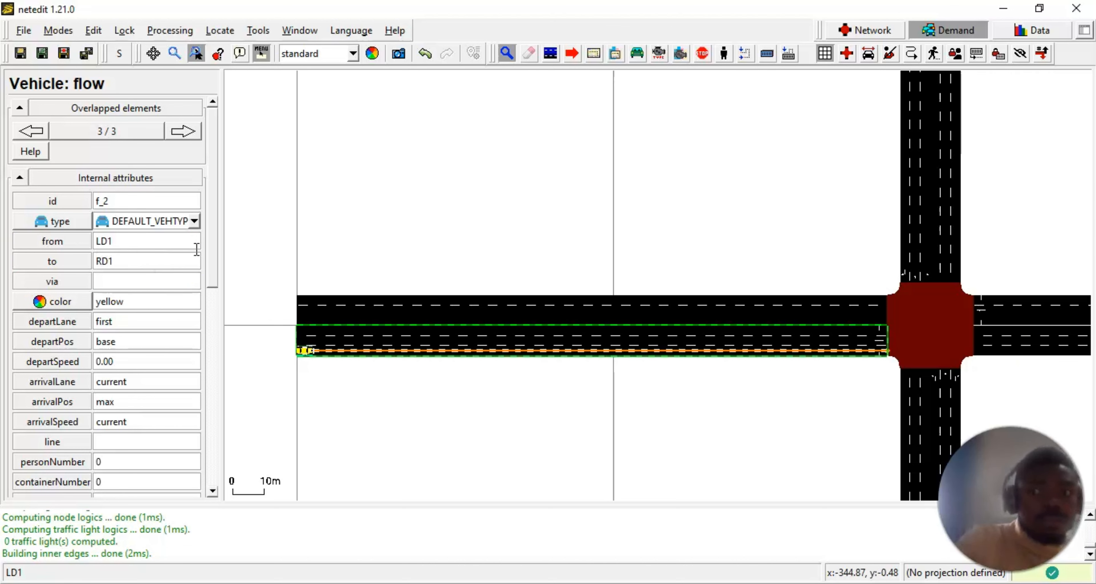
pyautogui.click(597, 416)
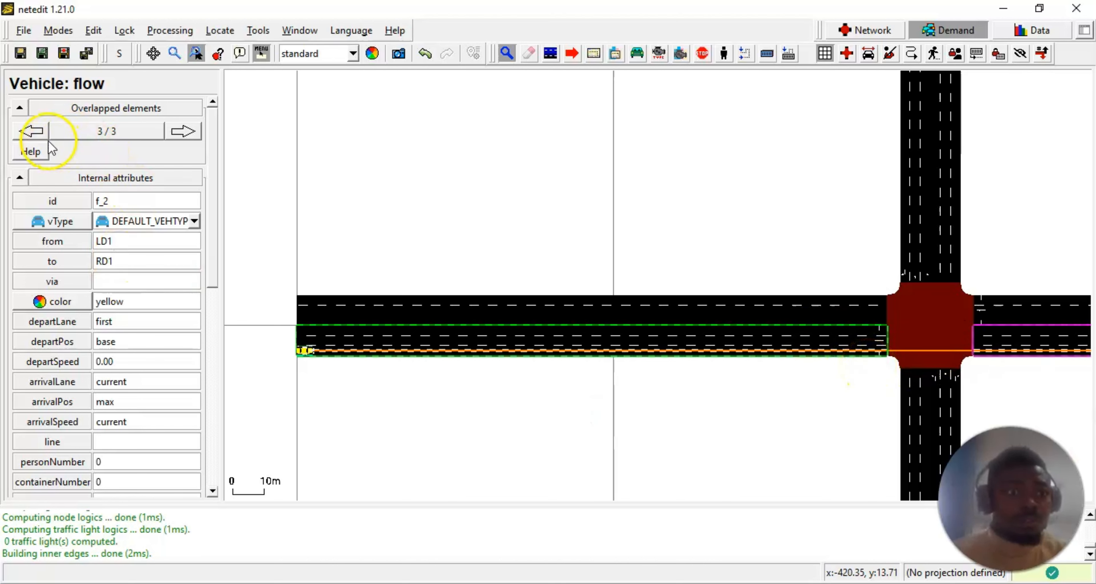
# - Return to the first overlapping flow, f_1, and set its destination edge to UR2
pyautogui.click(32, 131)
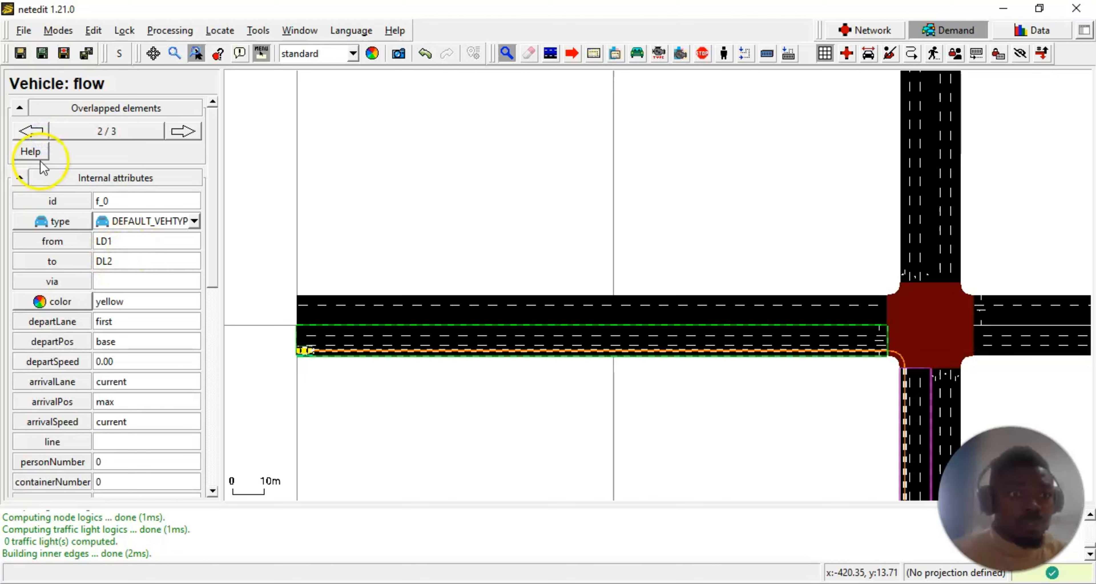
pyautogui.click(41, 131)
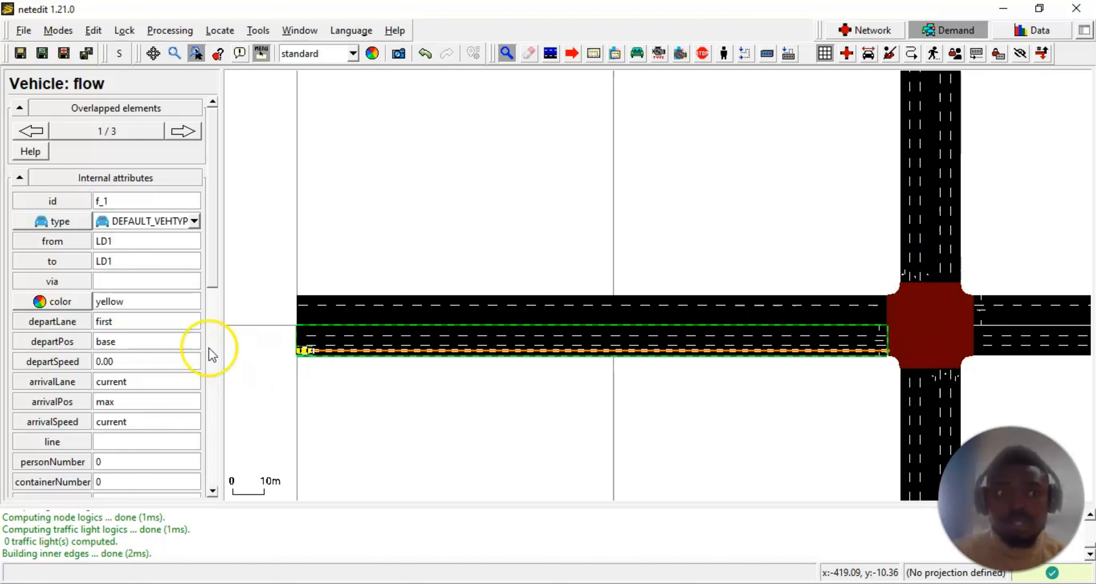
pyautogui.press('BackSpace')
pyautogui.press('BackSpace')
pyautogui.press('BackSpace')
pyautogui.write('UR2')
pyautogui.press('Return')
pyautogui.scroll(4, 851, 353)
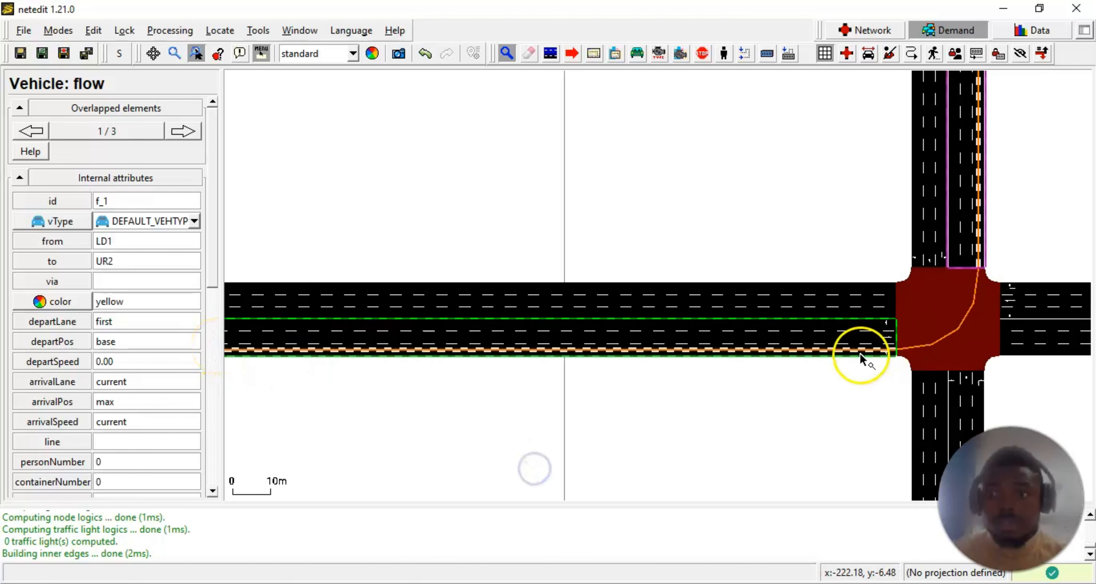
# - Examine the routes of the west approach flows through the junction to the north road and the east road
pyautogui.scroll(-5, 717, 367)
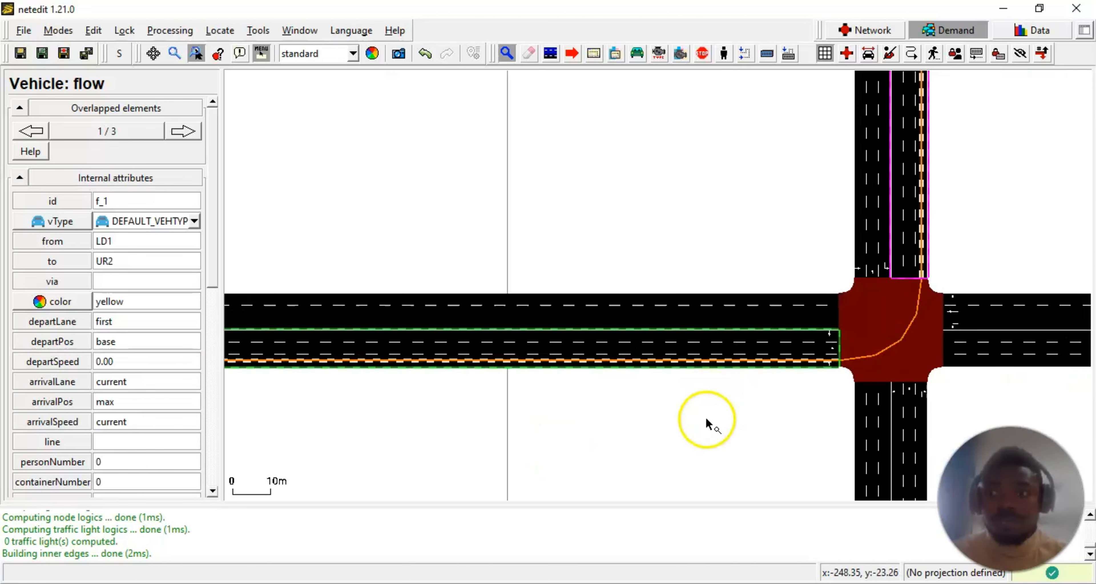
pyautogui.moveTo(606, 441); pyautogui.dragTo(730, 400)
pyautogui.scroll(2, 580, 379)
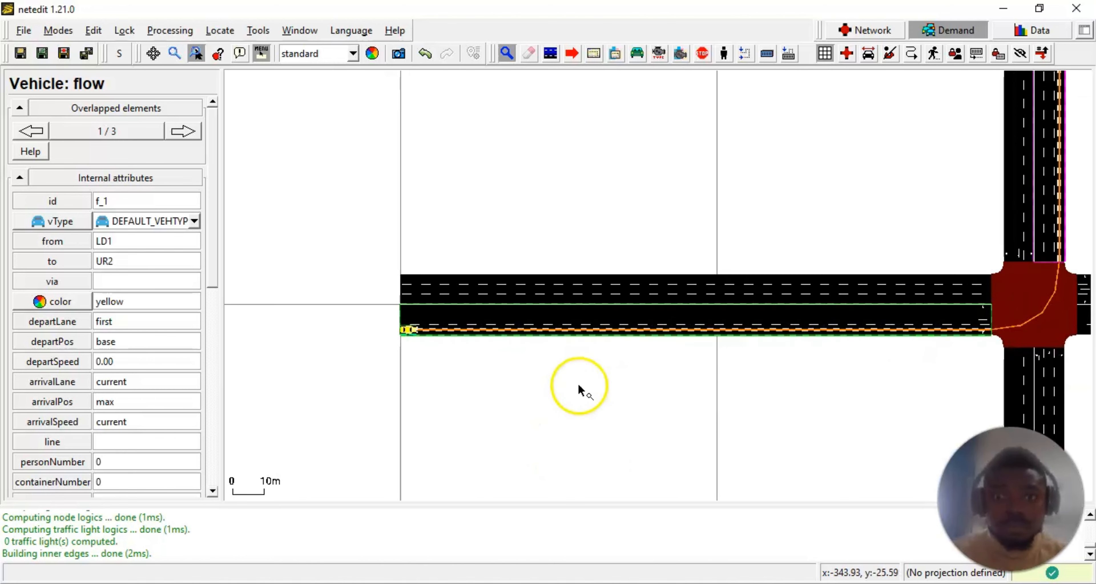
pyautogui.scroll(-2, 543, 398)
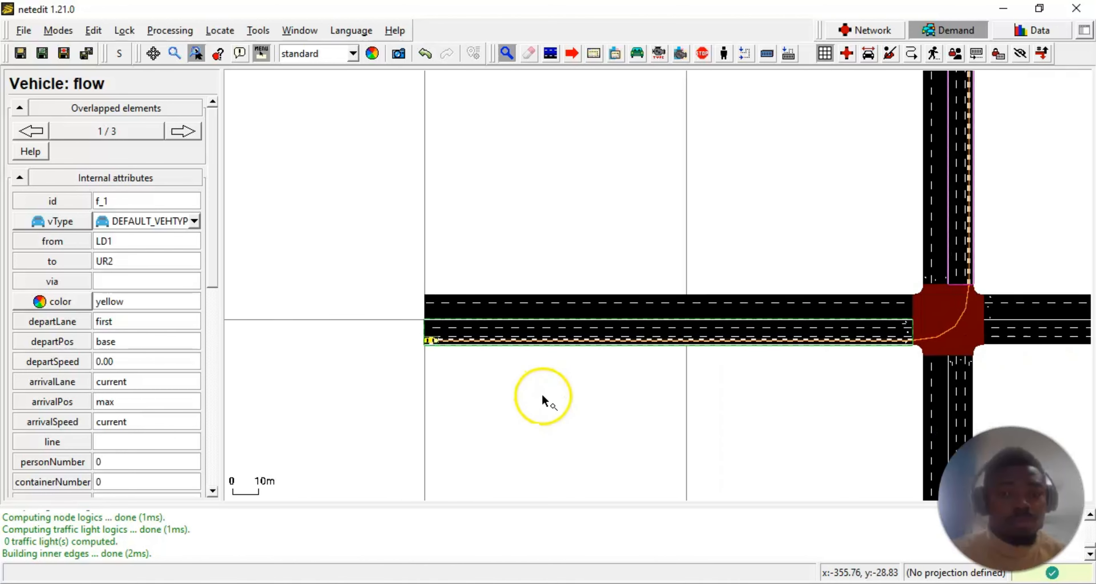
pyautogui.scroll(4, 440, 366)
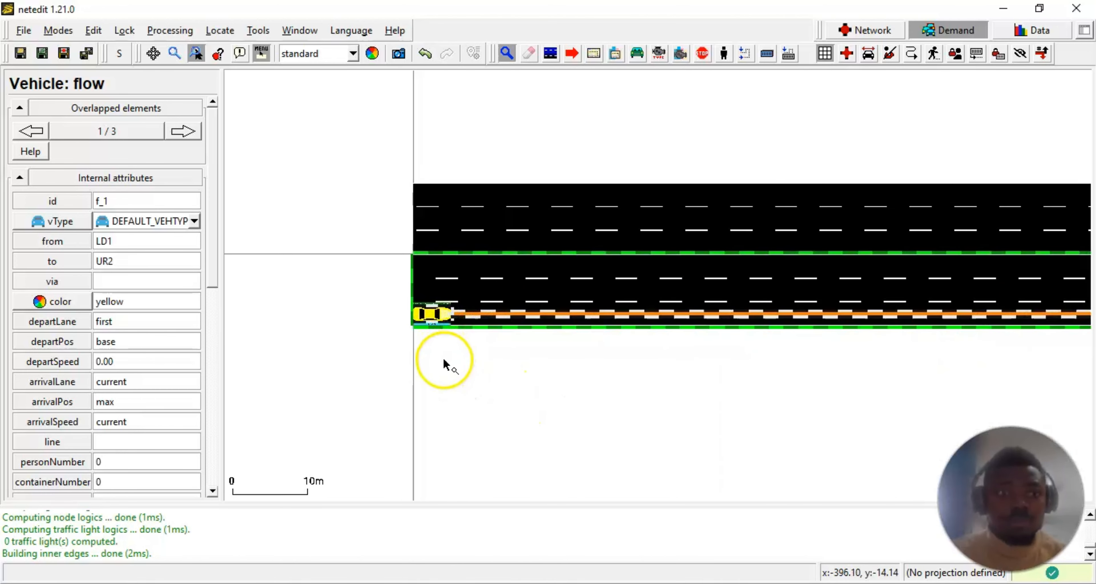
pyautogui.scroll(-4, 481, 360)
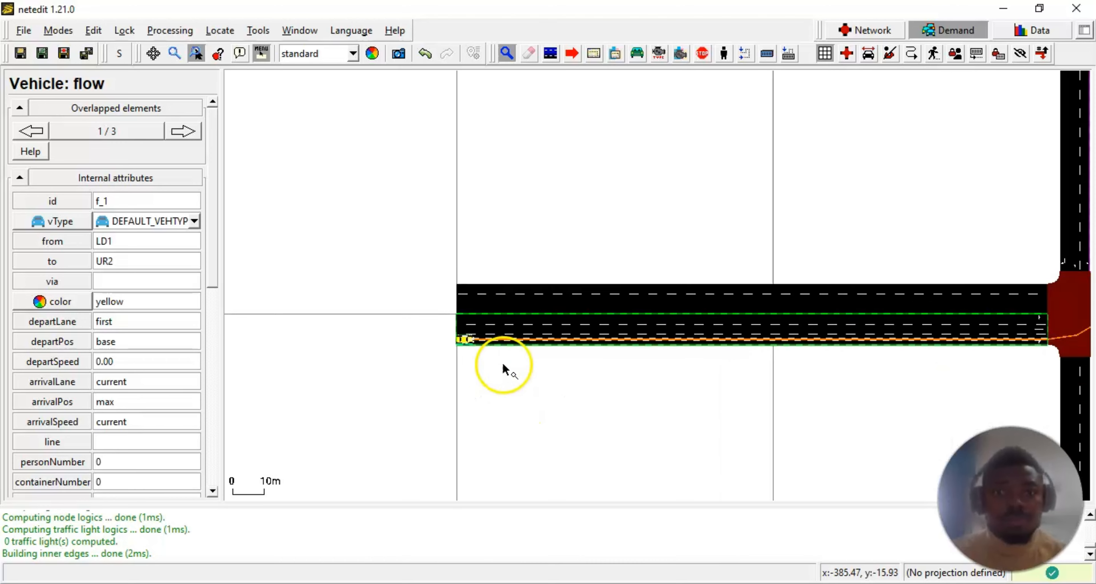
pyautogui.scroll(-2, 631, 394)
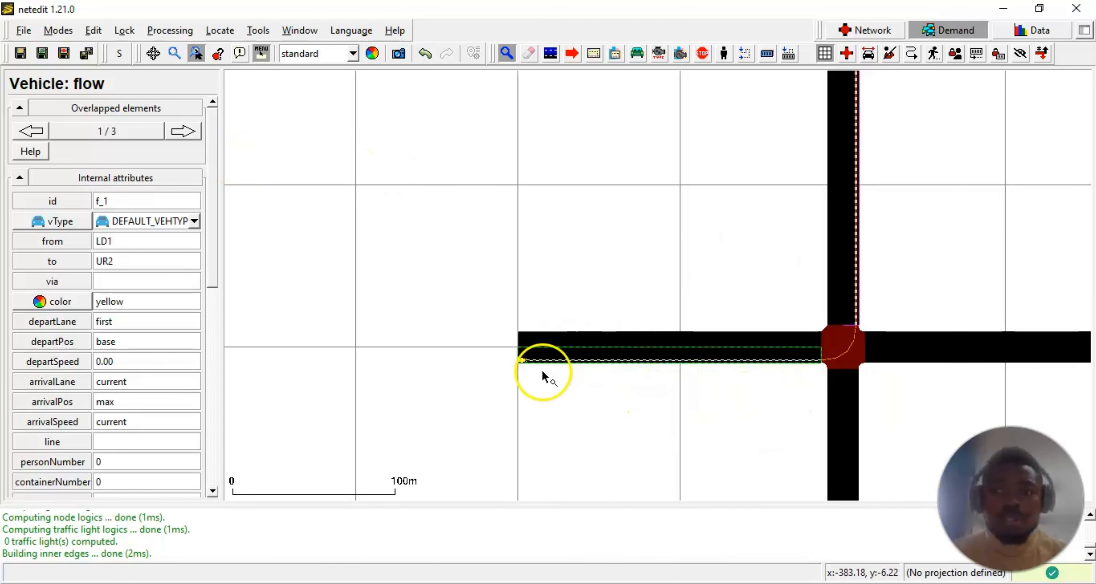
pyautogui.scroll(-1, 542, 373)
pyautogui.click(591, 356)
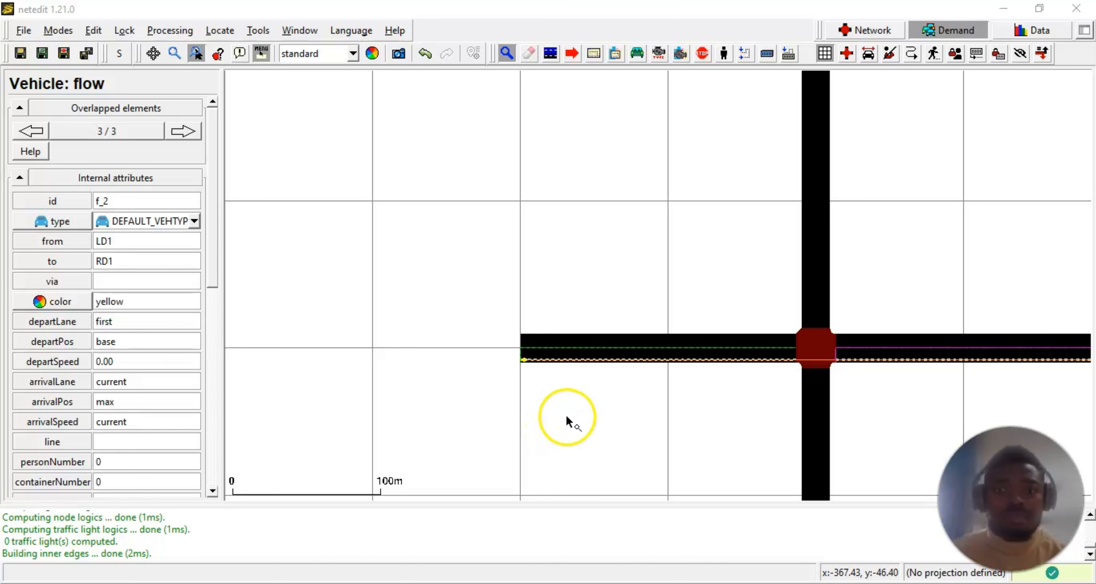
pyautogui.scroll(3, 509, 379)
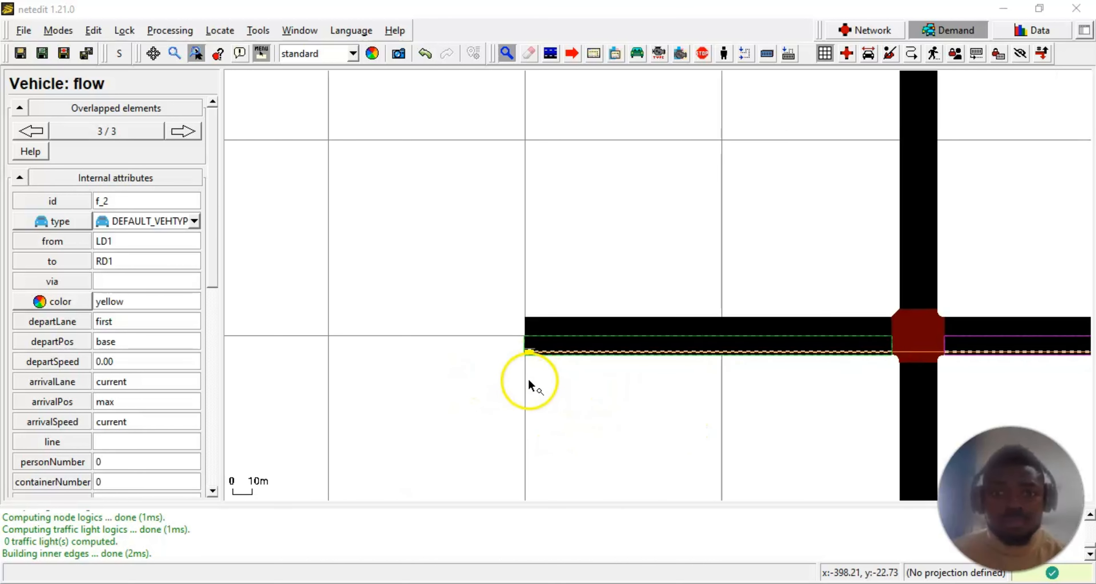
# - Examine flow f_2's route along the west approach road and across the junction towards the east road
pyautogui.scroll(2, 534, 393)
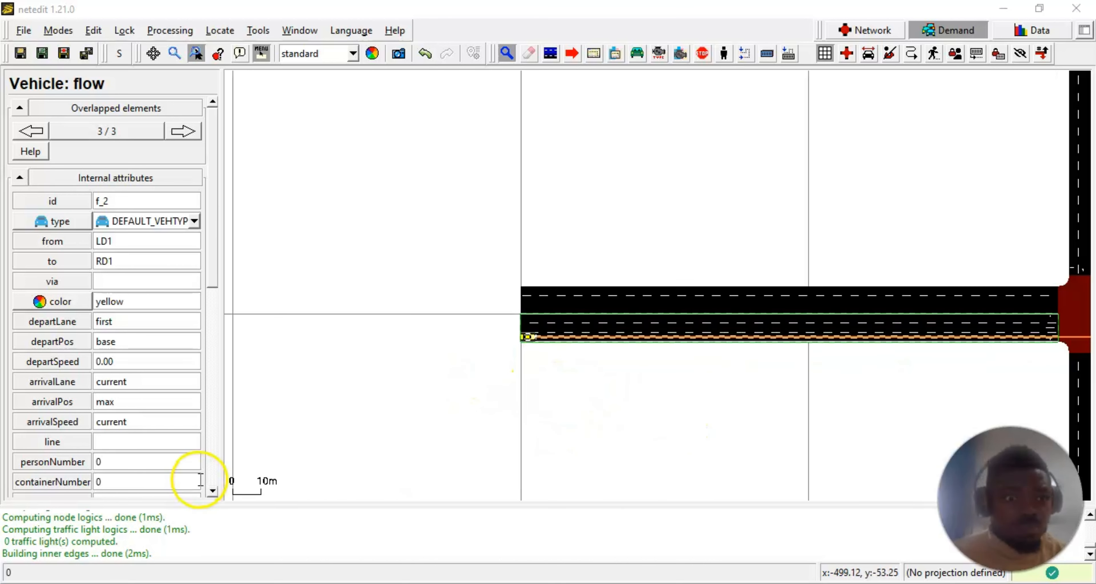
pyautogui.moveTo(693, 383); pyautogui.dragTo(619, 383)
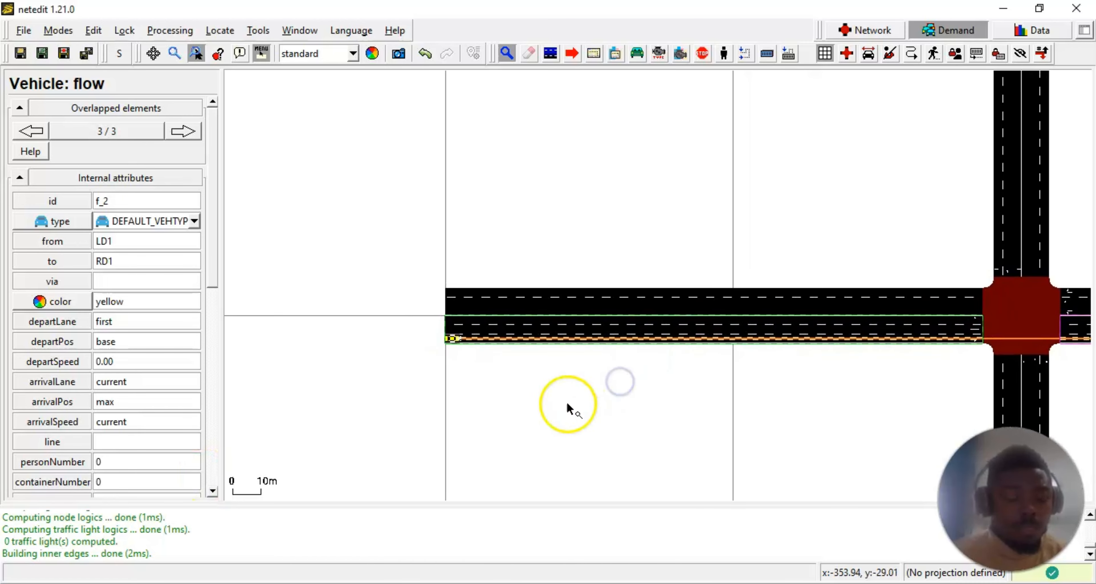
pyautogui.scroll(-1, 590, 420)
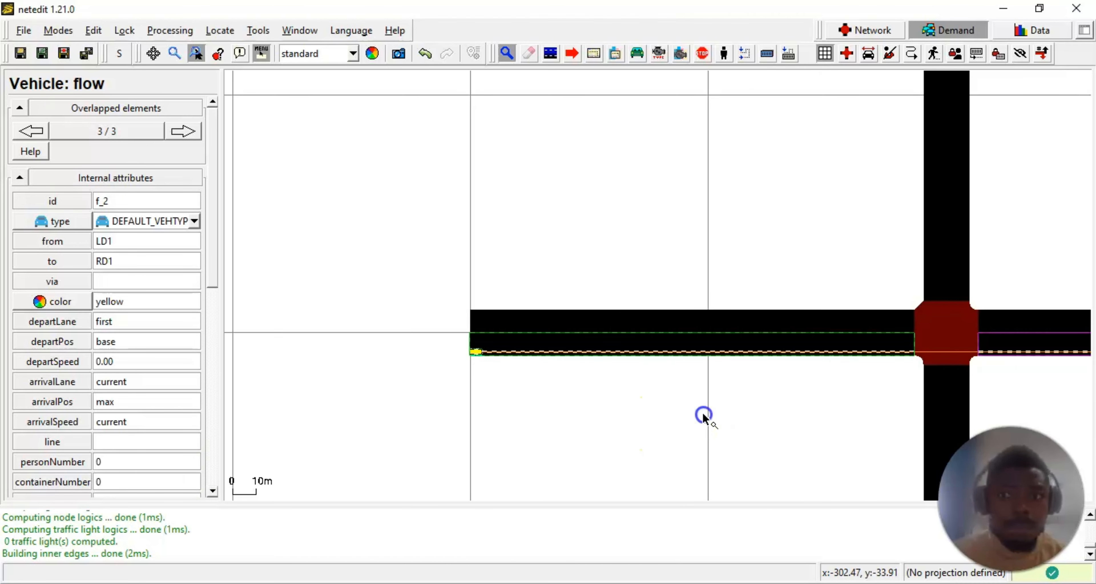
pyautogui.moveTo(703, 418); pyautogui.dragTo(562, 420)
pyautogui.scroll(1, 665, 396)
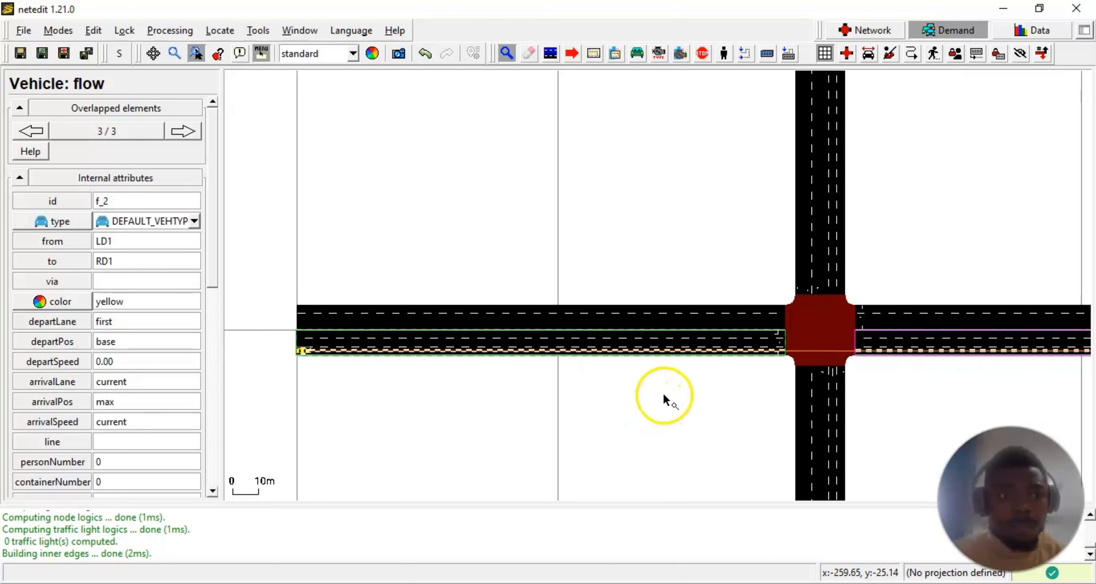
pyautogui.moveTo(483, 402); pyautogui.dragTo(534, 390)
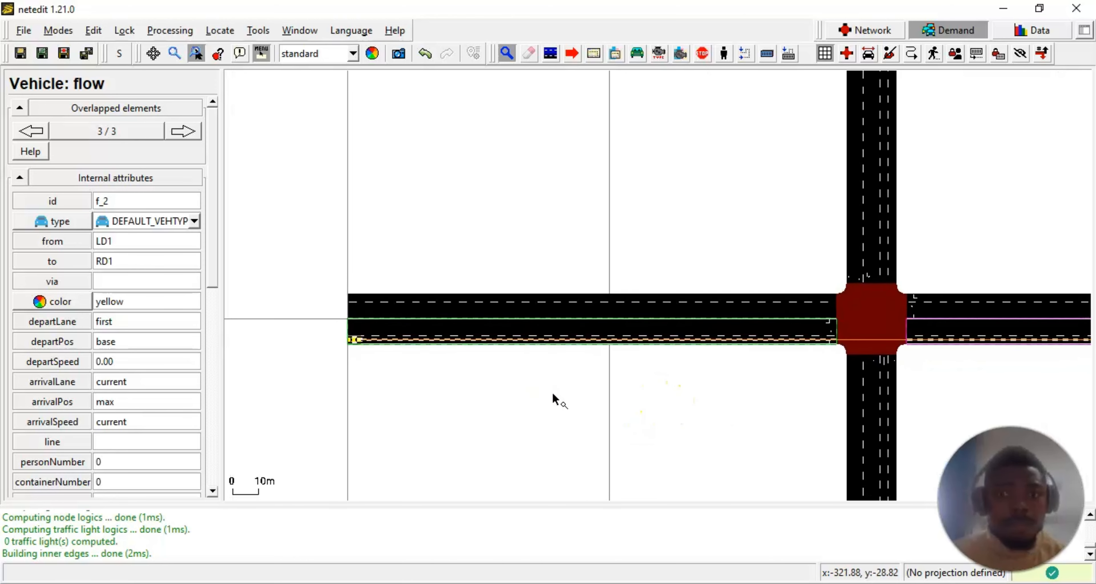
pyautogui.scroll(1, 333, 390)
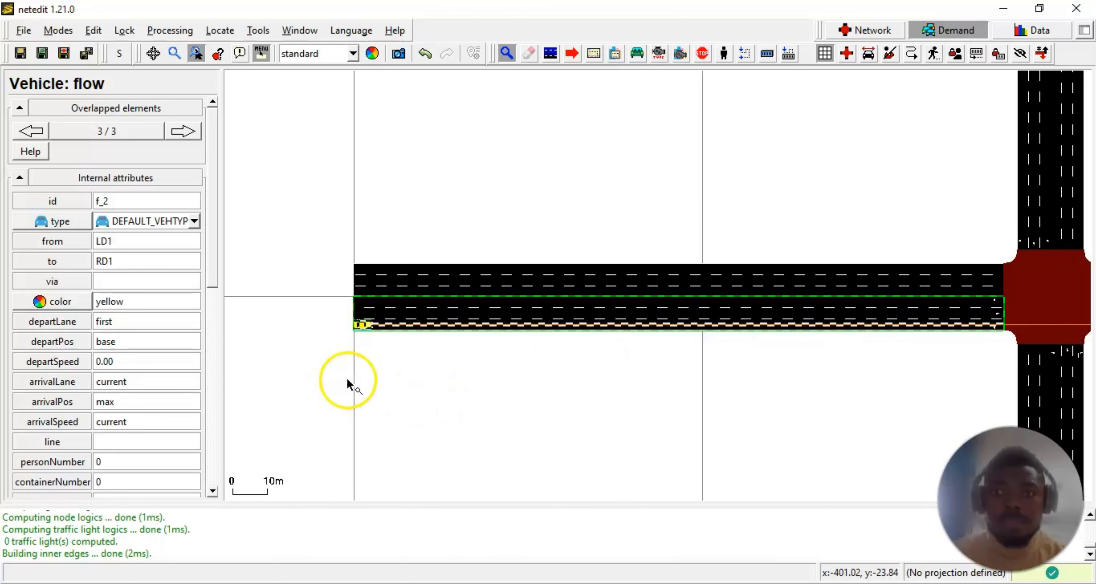
pyautogui.scroll(-1, 509, 369)
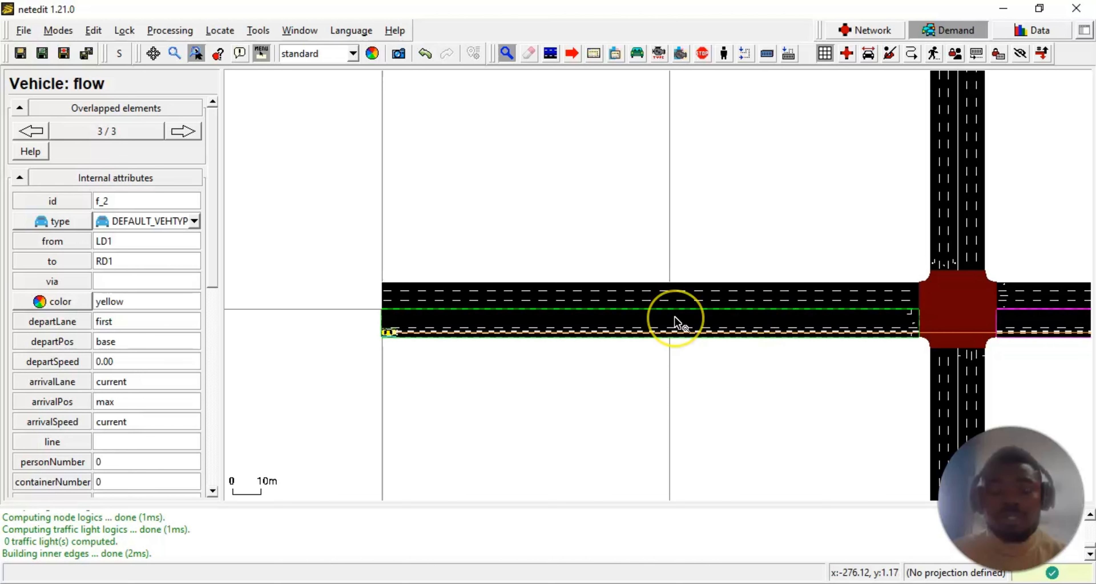
pyautogui.scroll(4, 480, 369)
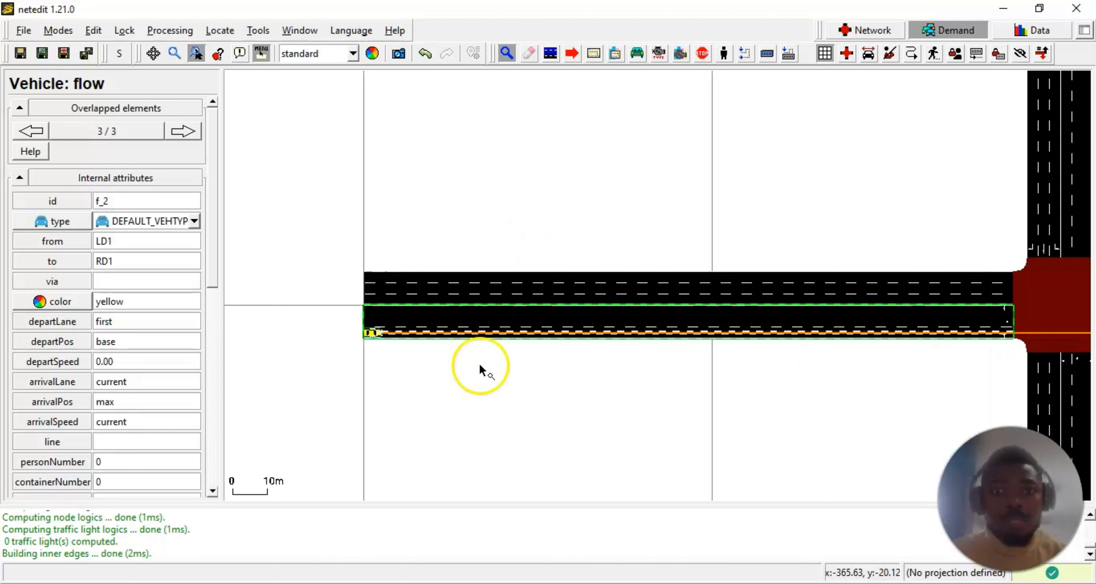
pyautogui.moveTo(444, 379); pyautogui.dragTo(513, 384)
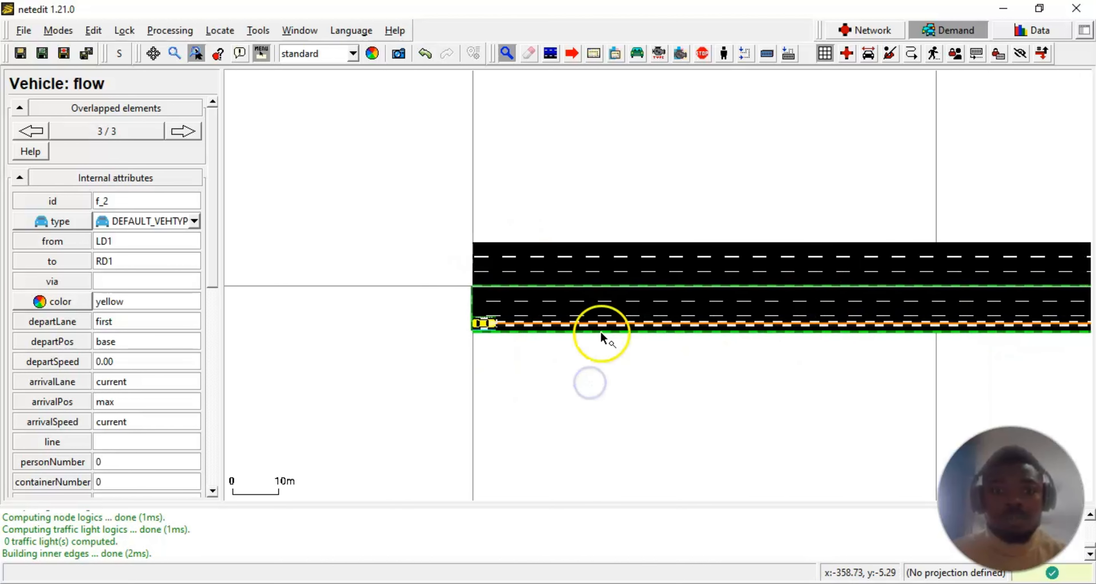
pyautogui.scroll(-2, 774, 336)
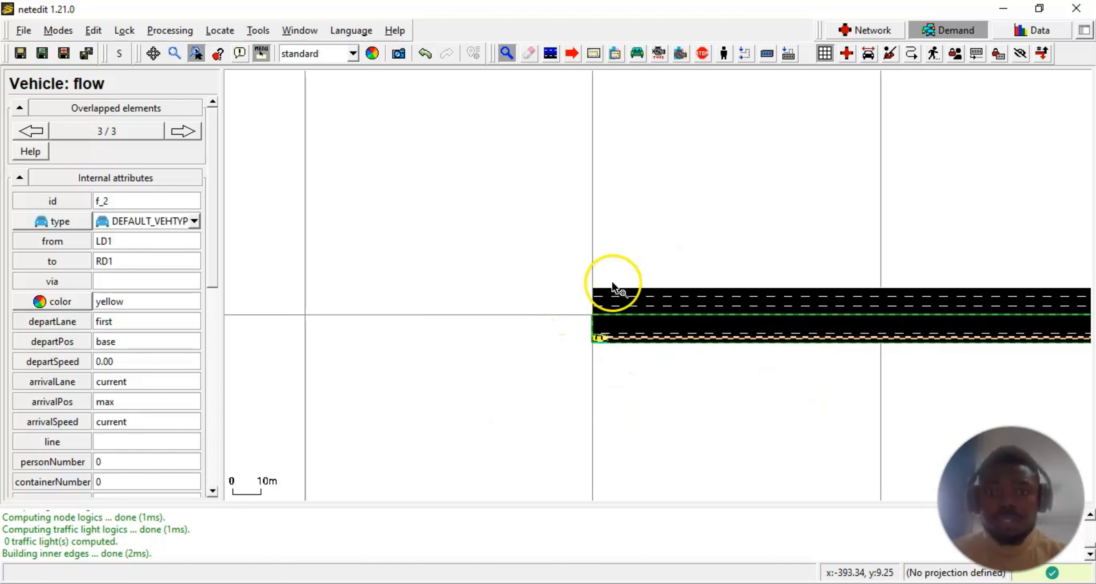
pyautogui.scroll(2, 617, 303)
pyautogui.scroll(-1, 701, 421)
pyautogui.moveTo(758, 477); pyautogui.dragTo(460, 378)
pyautogui.scroll(-3, 790, 338)
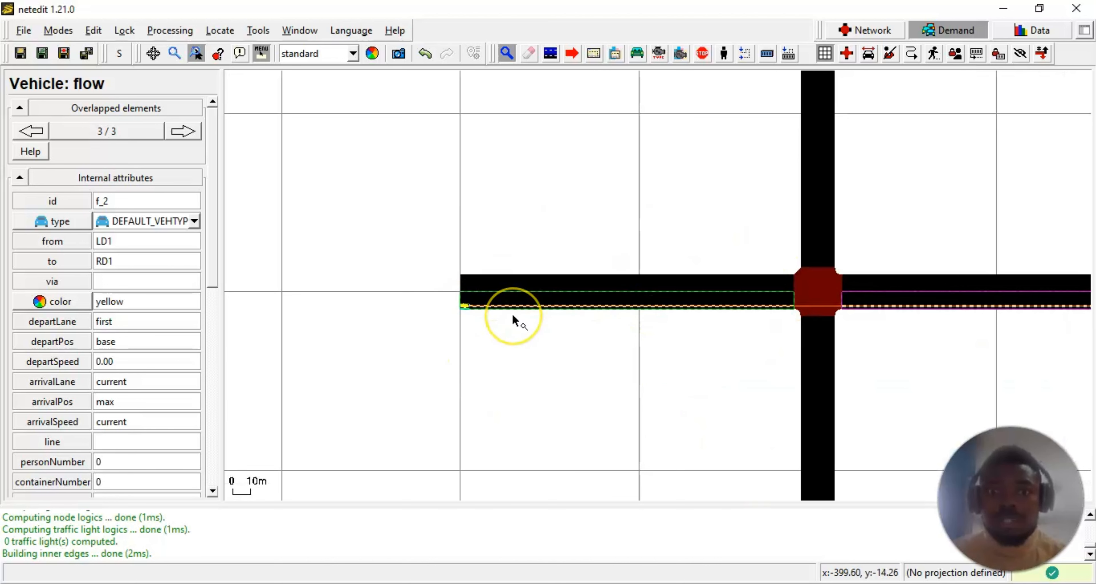
pyautogui.scroll(4, 512, 315)
pyautogui.scroll(2, 511, 314)
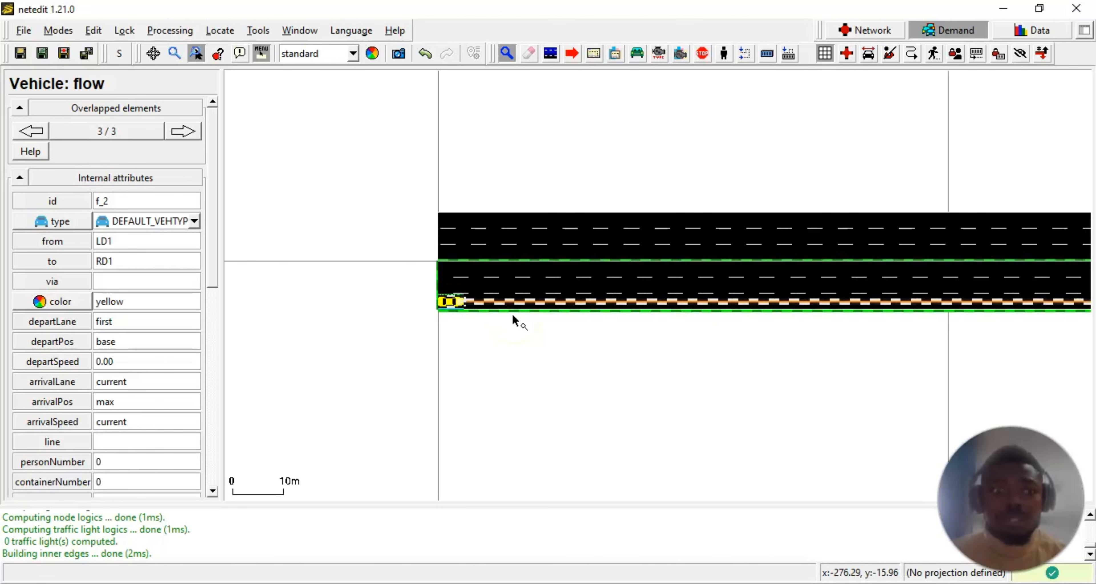
pyautogui.scroll(-5, 511, 315)
pyautogui.scroll(2, 512, 315)
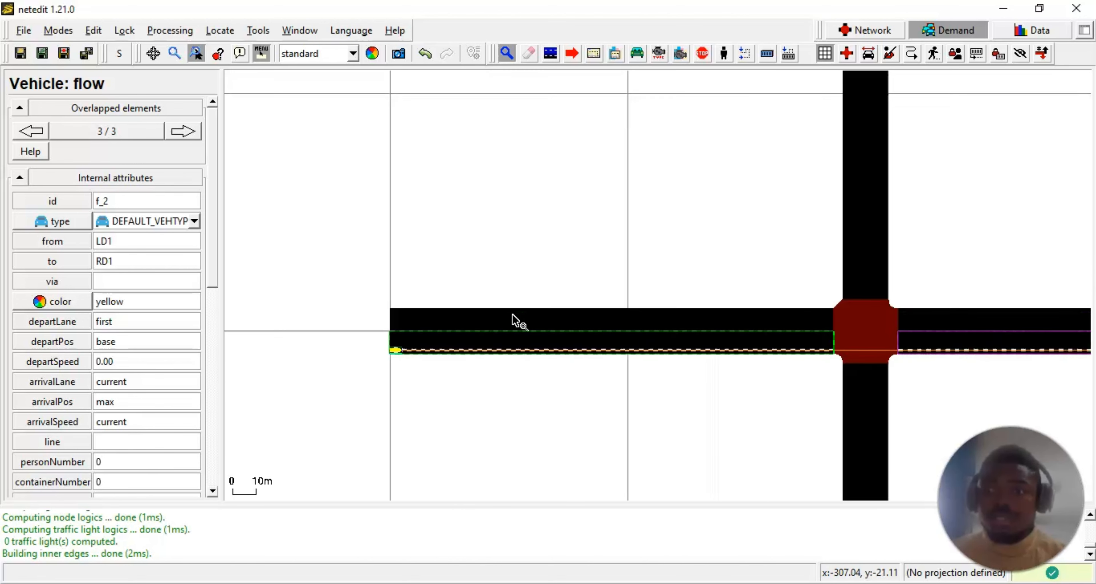
pyautogui.moveTo(512, 314); pyautogui.dragTo(508, 315)
pyautogui.scroll(1, 511, 315)
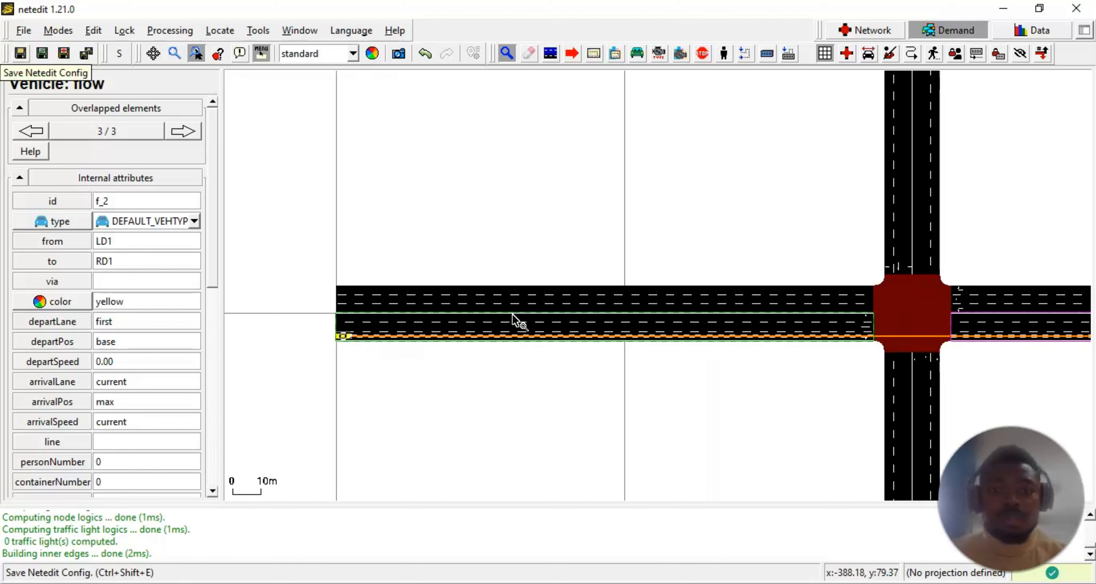
# - Save the network in the simulation folder under the file name YYY
pyautogui.click(23, 31)
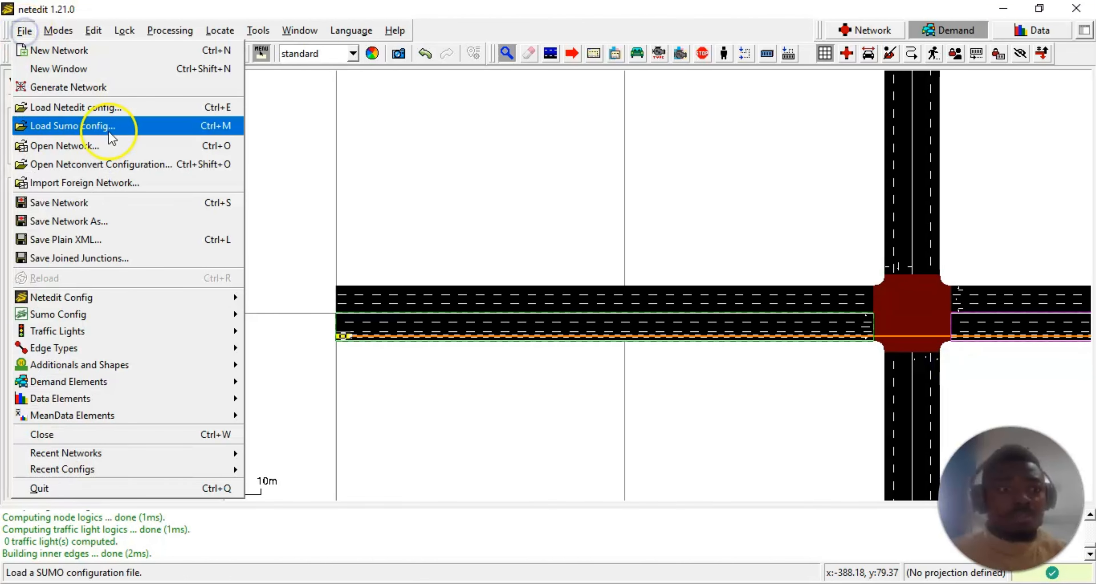
pyautogui.click(84, 204)
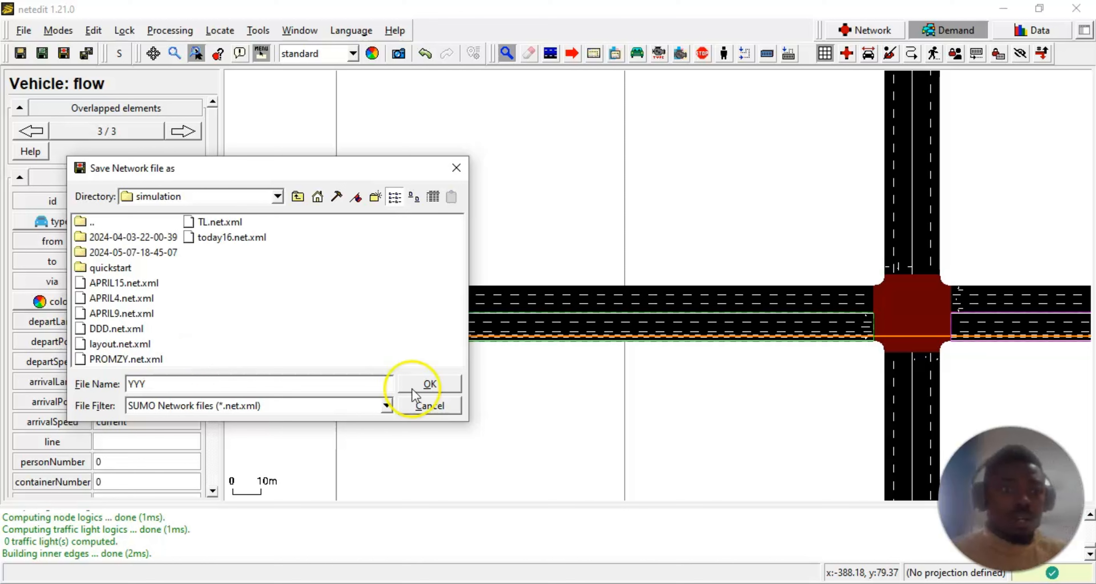
pyautogui.click(423, 385)
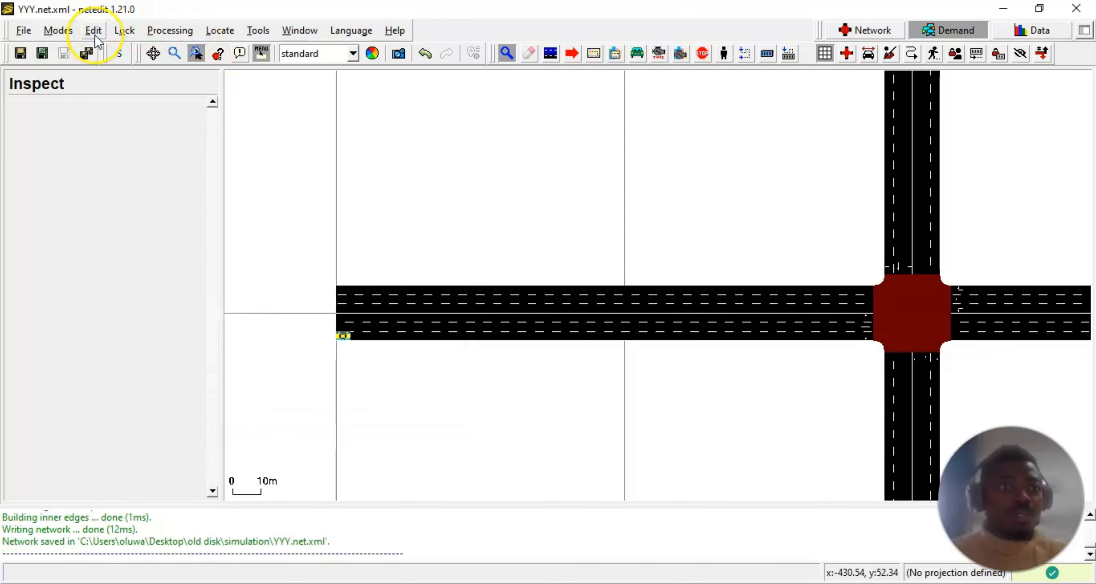
# - Open the network with its demand in sumo-gui, saving the SUMO configuration as YYY in the simulation folder
pyautogui.click(94, 30)
pyautogui.press('Up')
pyautogui.click(189, 407)
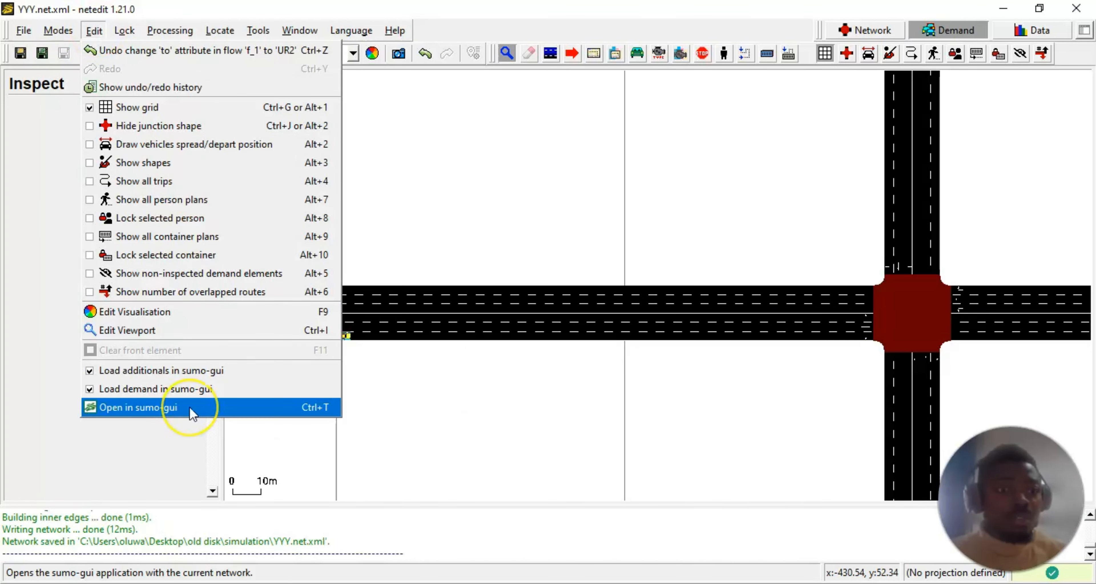
pyautogui.click(189, 407)
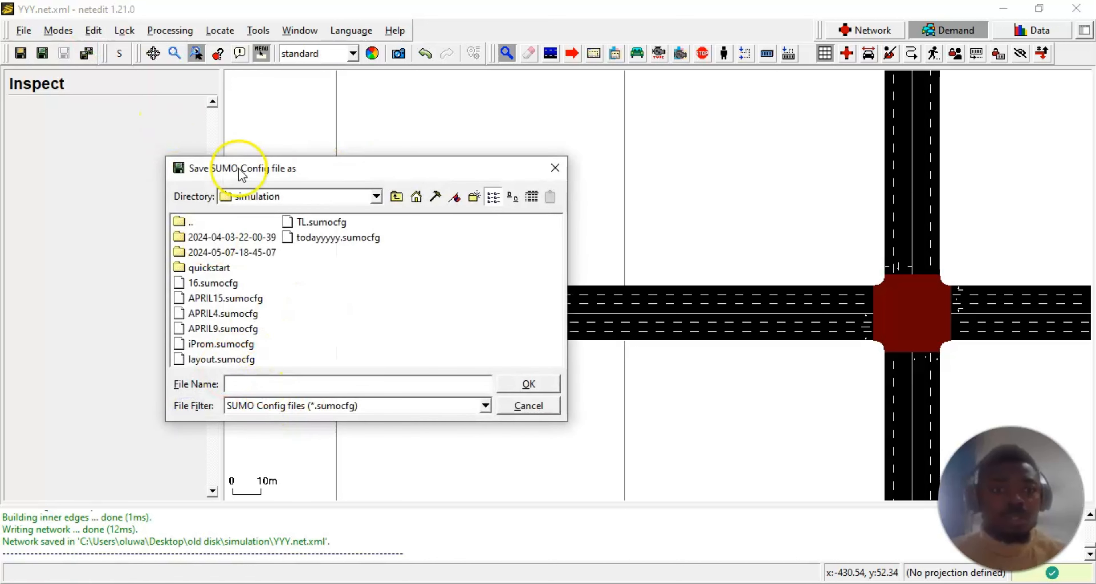
pyautogui.click(266, 391)
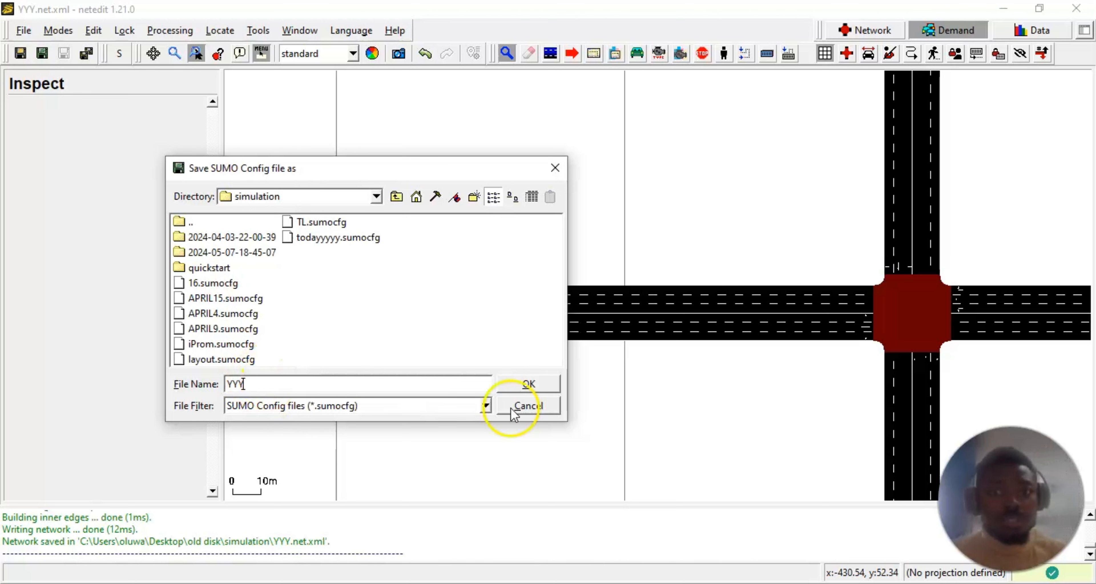
pyautogui.click(517, 386)
pyautogui.click(492, 429)
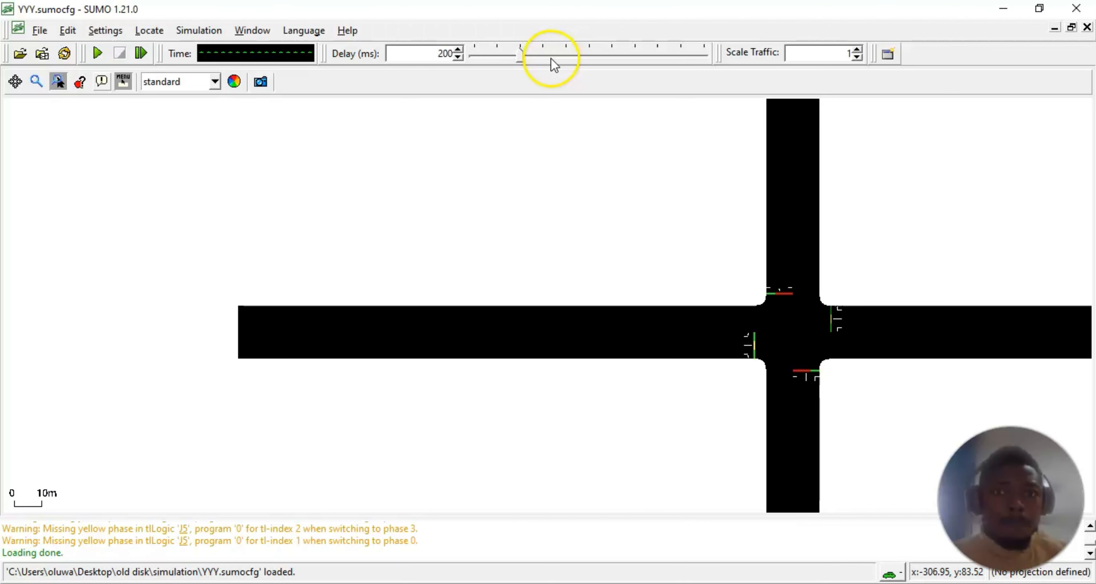
# - Set the simulation delay to 250 ms and switch the visualisation scheme to real world
pyautogui.click(534, 57)
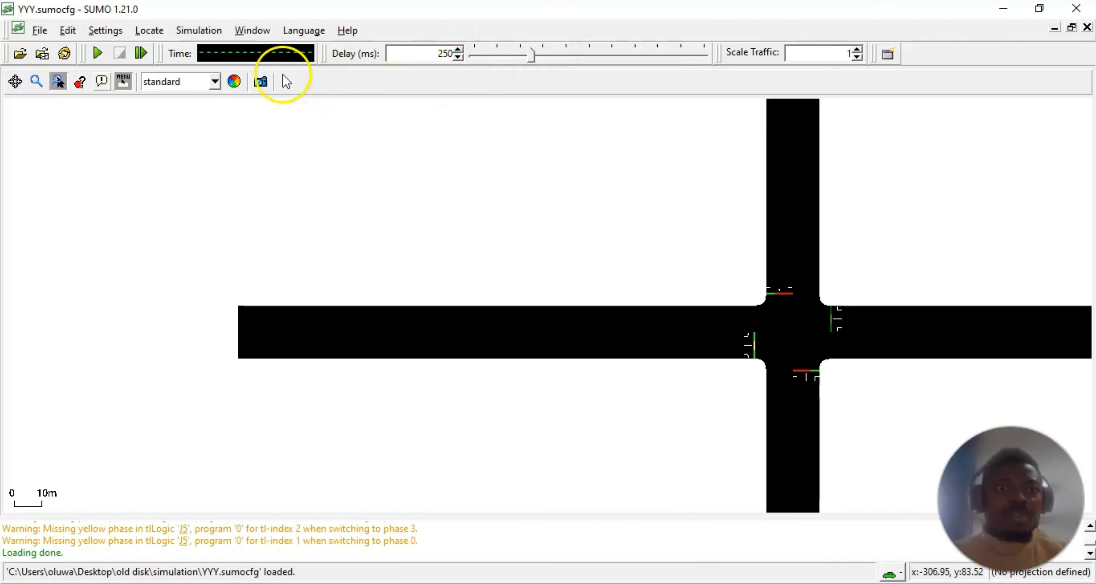
pyautogui.click(216, 83)
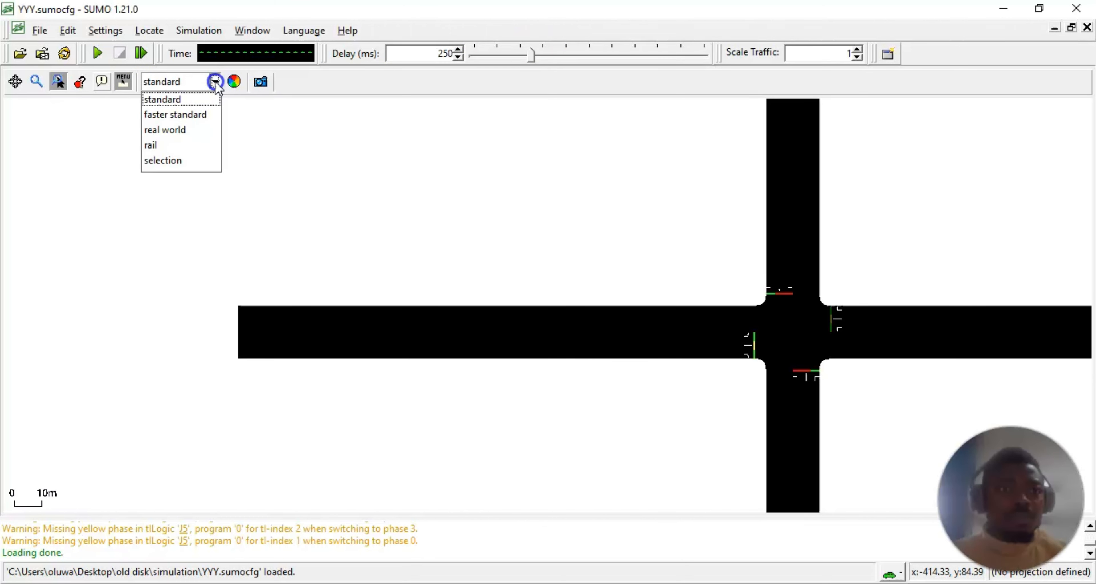
pyautogui.click(187, 129)
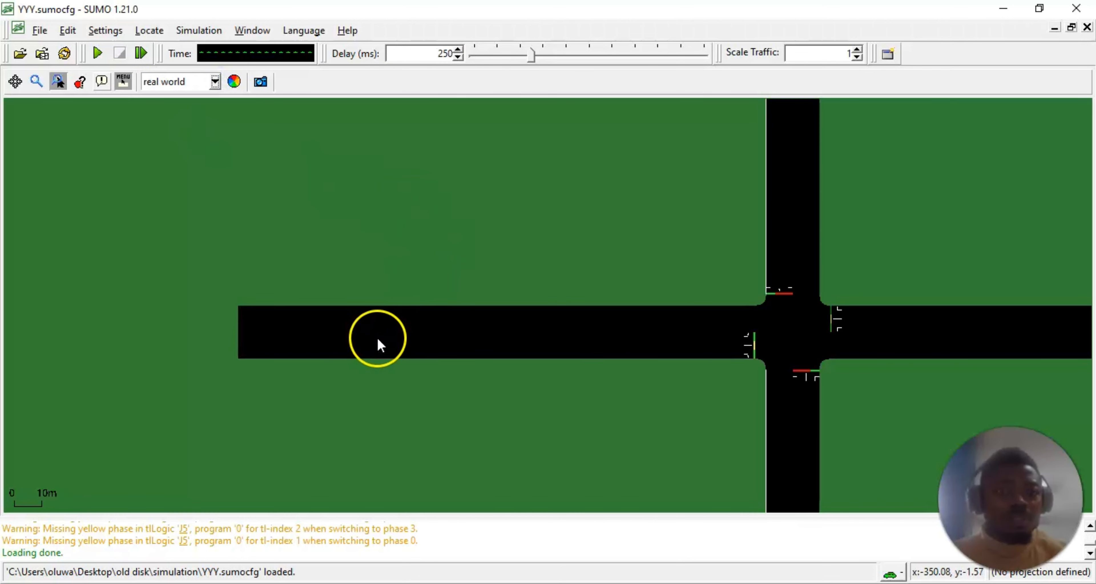
# - Run the simulation and watch the west approach vehicles travel to the traffic lights at the junction
pyautogui.scroll(5, 238, 319)
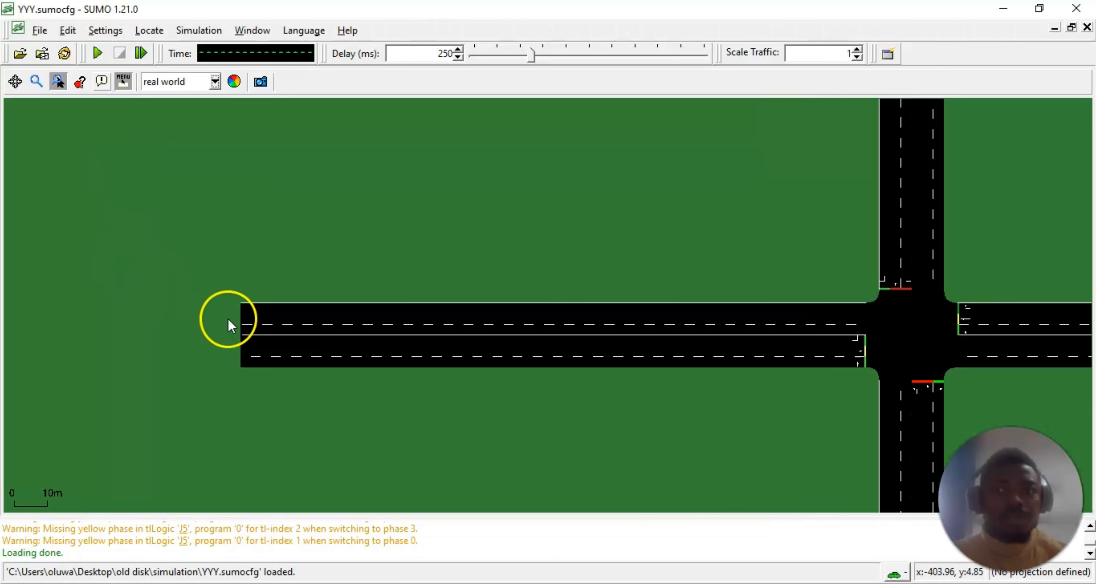
pyautogui.click(98, 57)
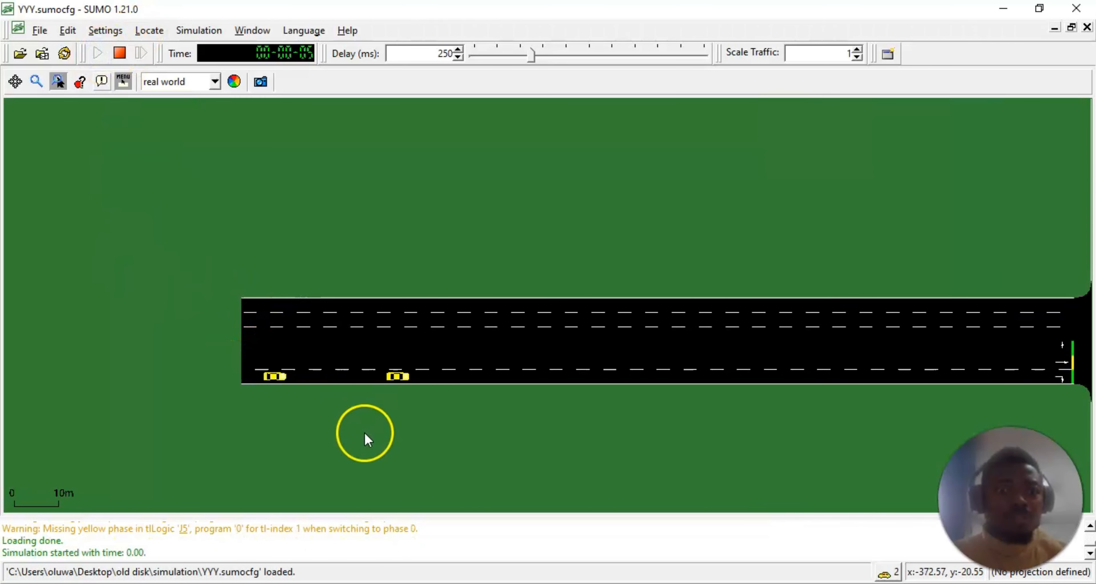
pyautogui.scroll(-2, 524, 418)
pyautogui.moveTo(578, 401); pyautogui.dragTo(490, 391)
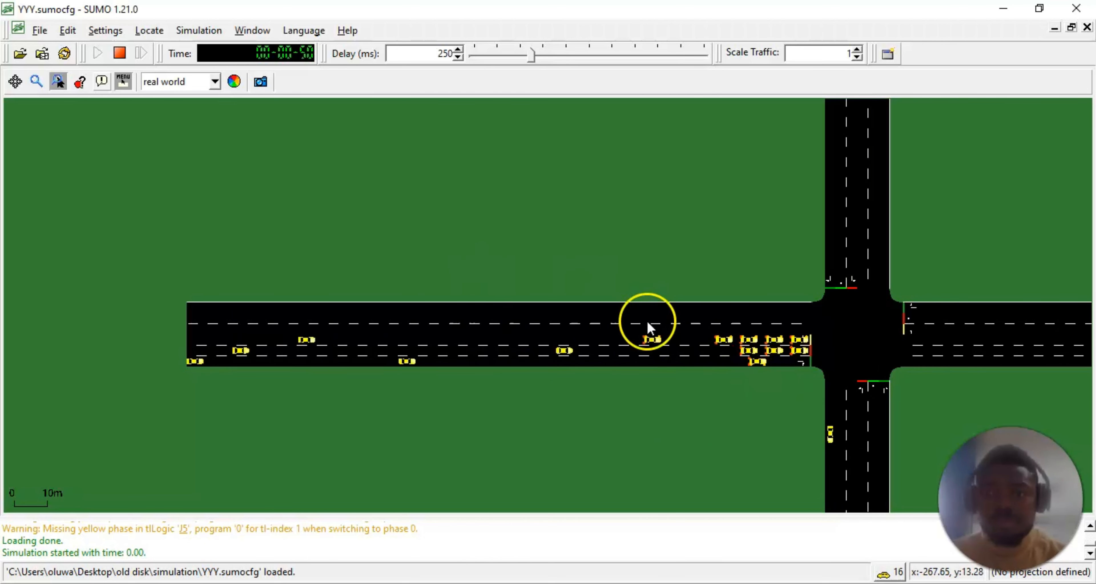
pyautogui.scroll(1, 690, 361)
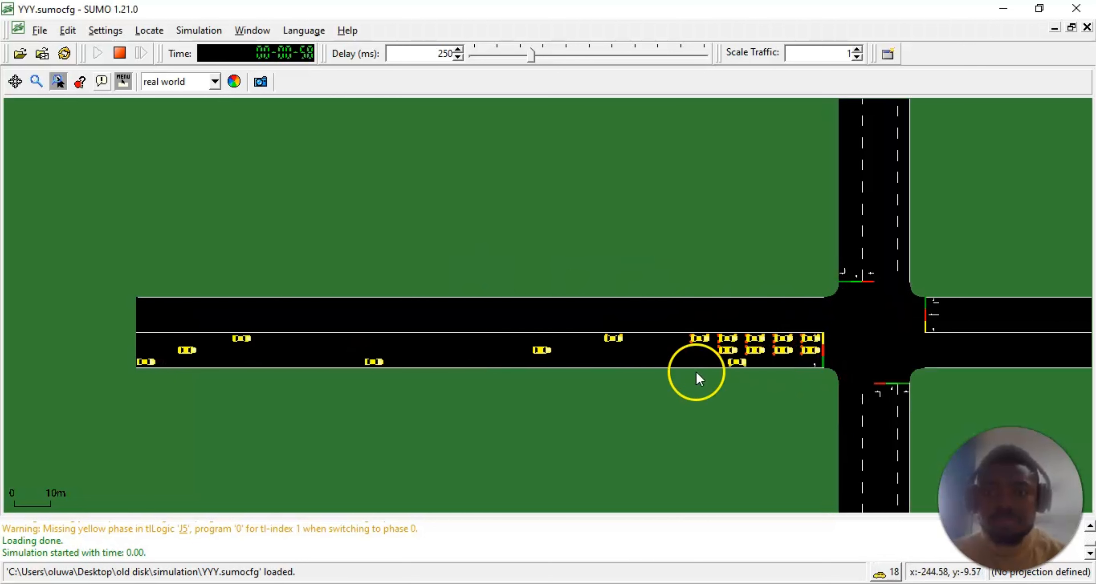